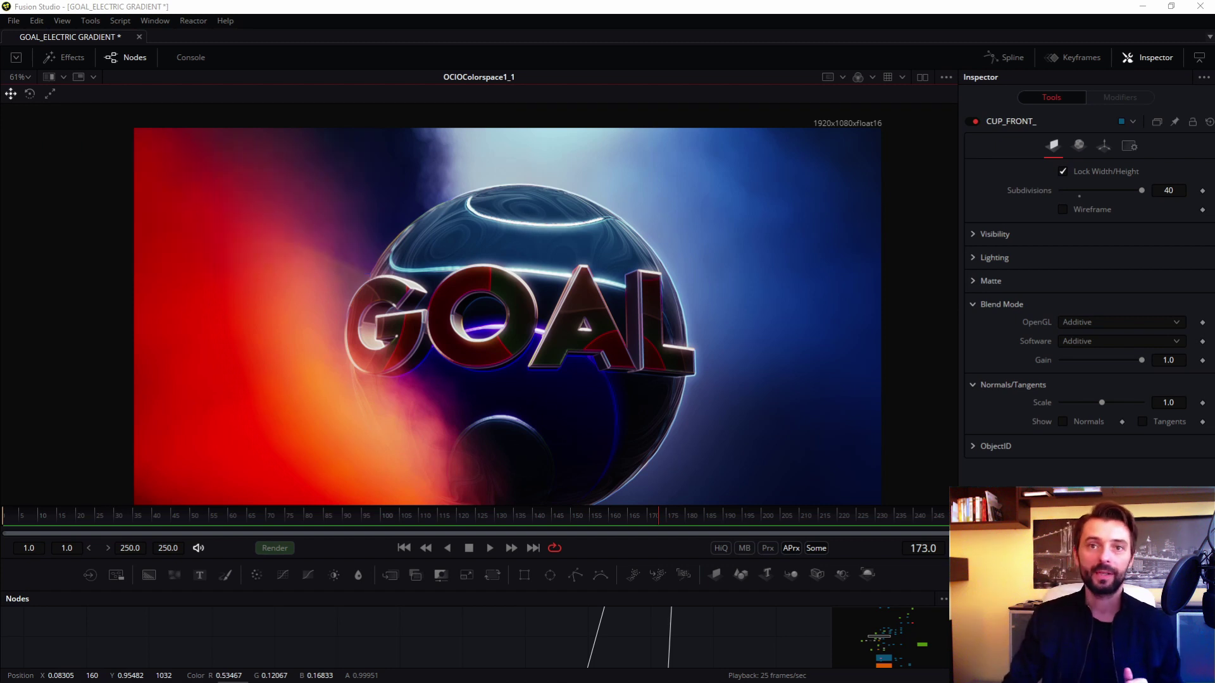
Step: Start a new composition and add a FastNoise node, shown in a single full-width viewer
left_click(14, 21)
left_click(35, 41)
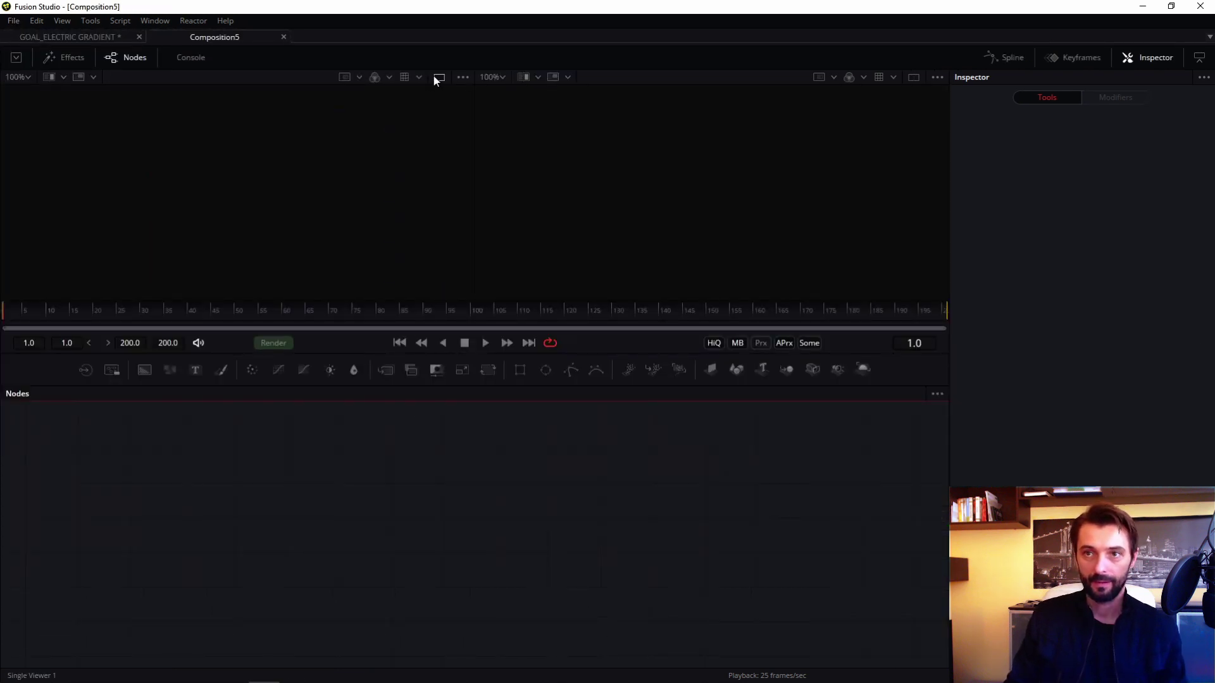
left_click(437, 77)
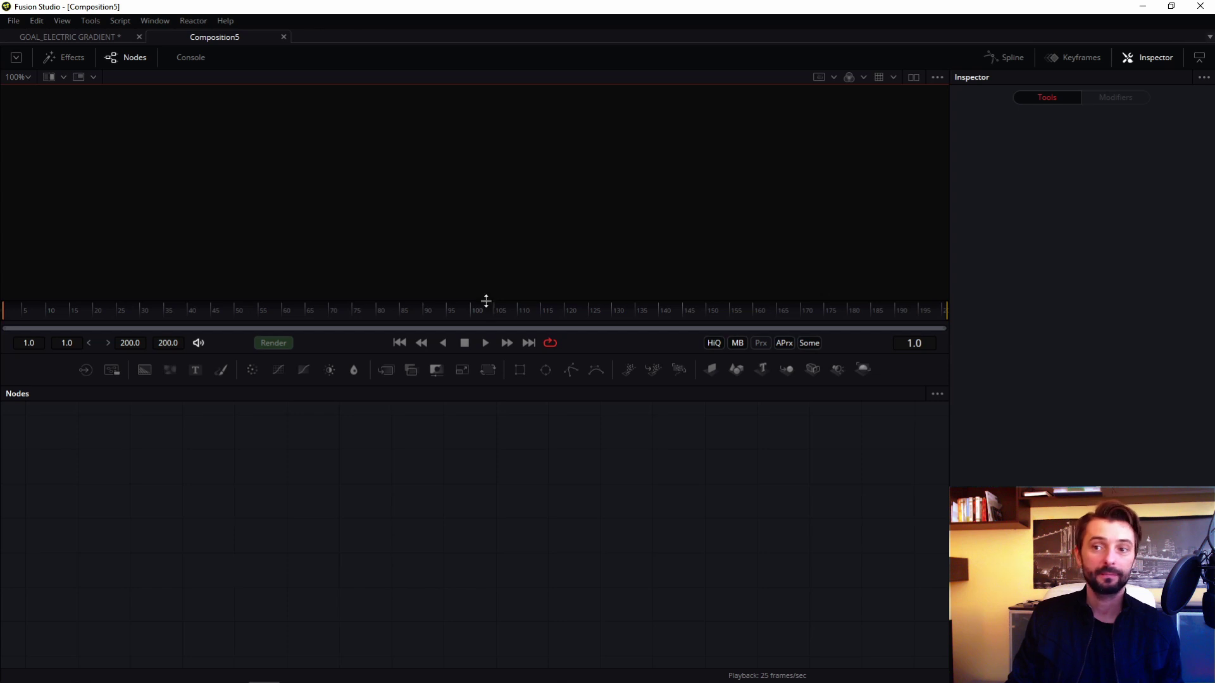
left_click(412, 528)
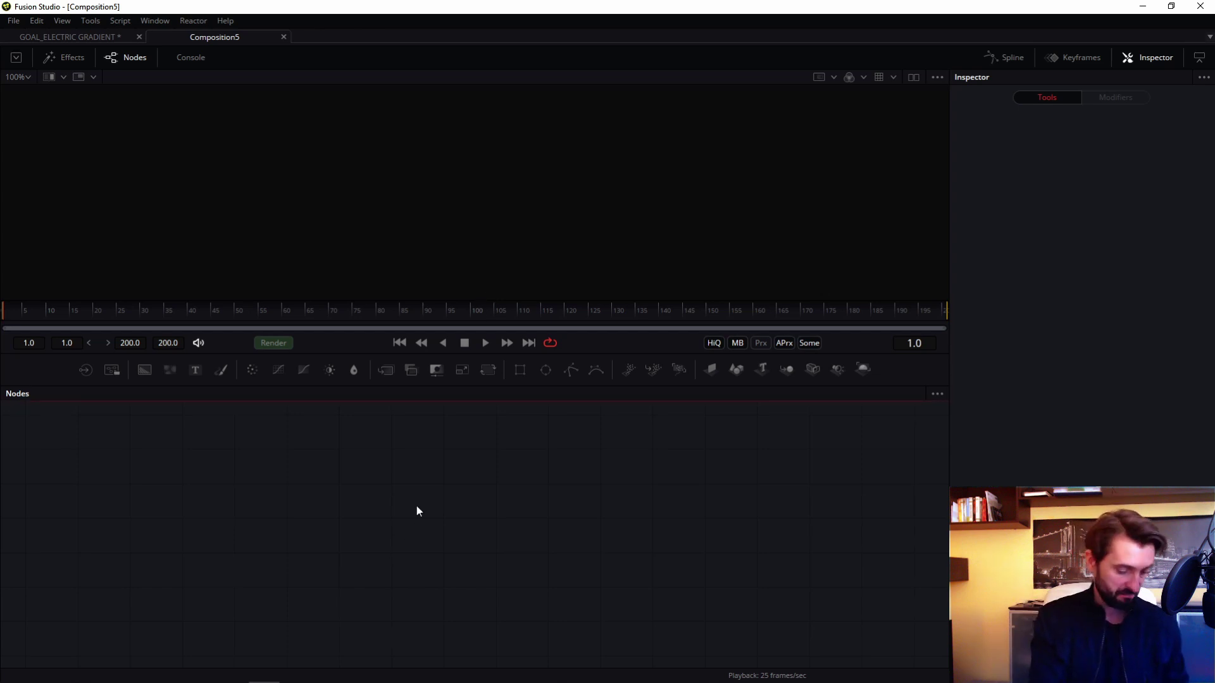
key("shift+space")
type("fast")
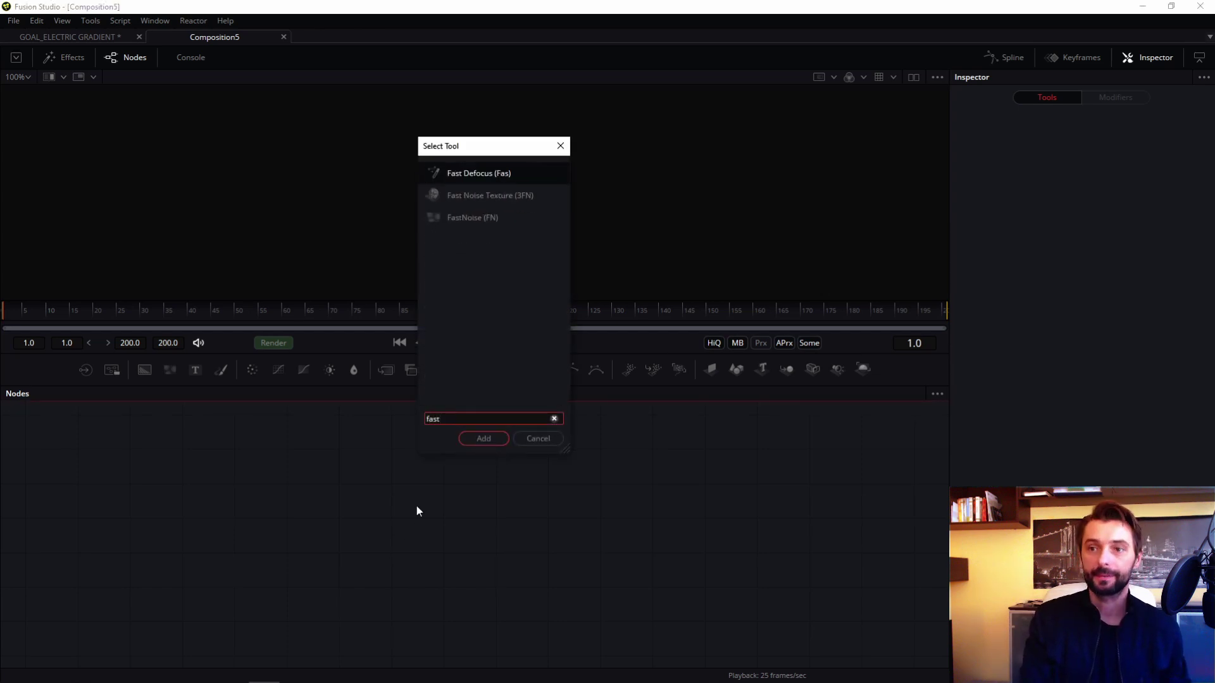
key("Down")
key("Down")
key("Return")
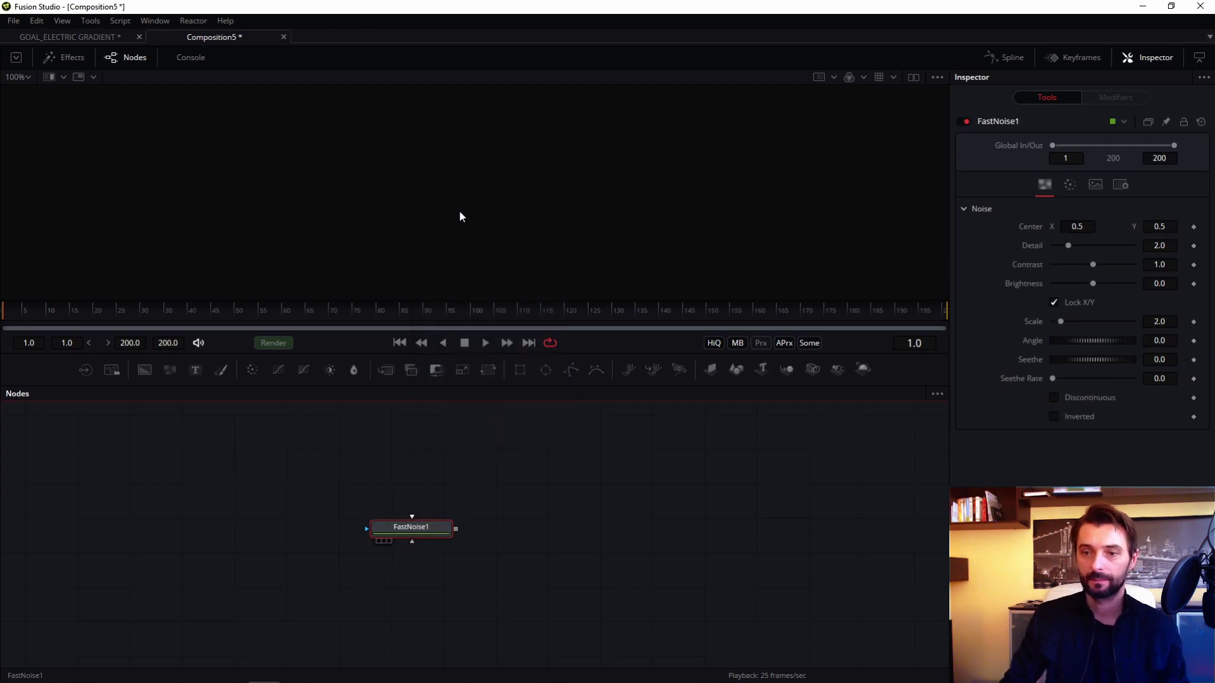
key("1")
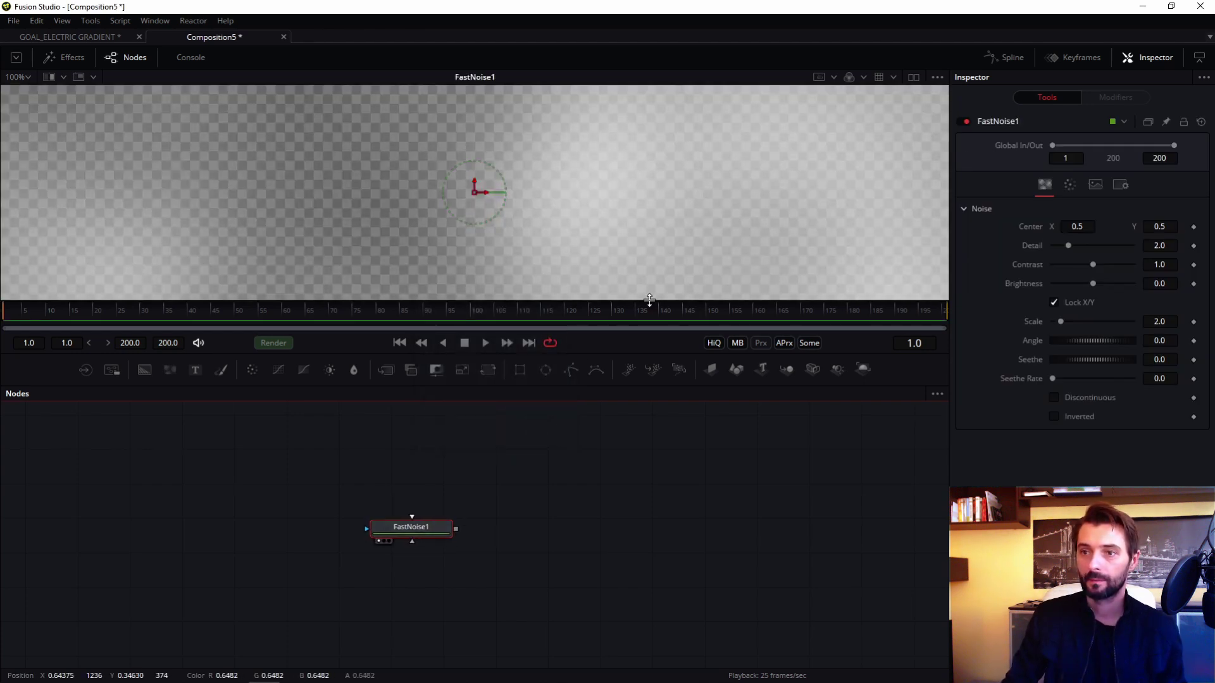
left_click_drag(649, 300, 649, 348)
scroll(617, 308, "down", 2)
left_click_drag(639, 302, 626, 317)
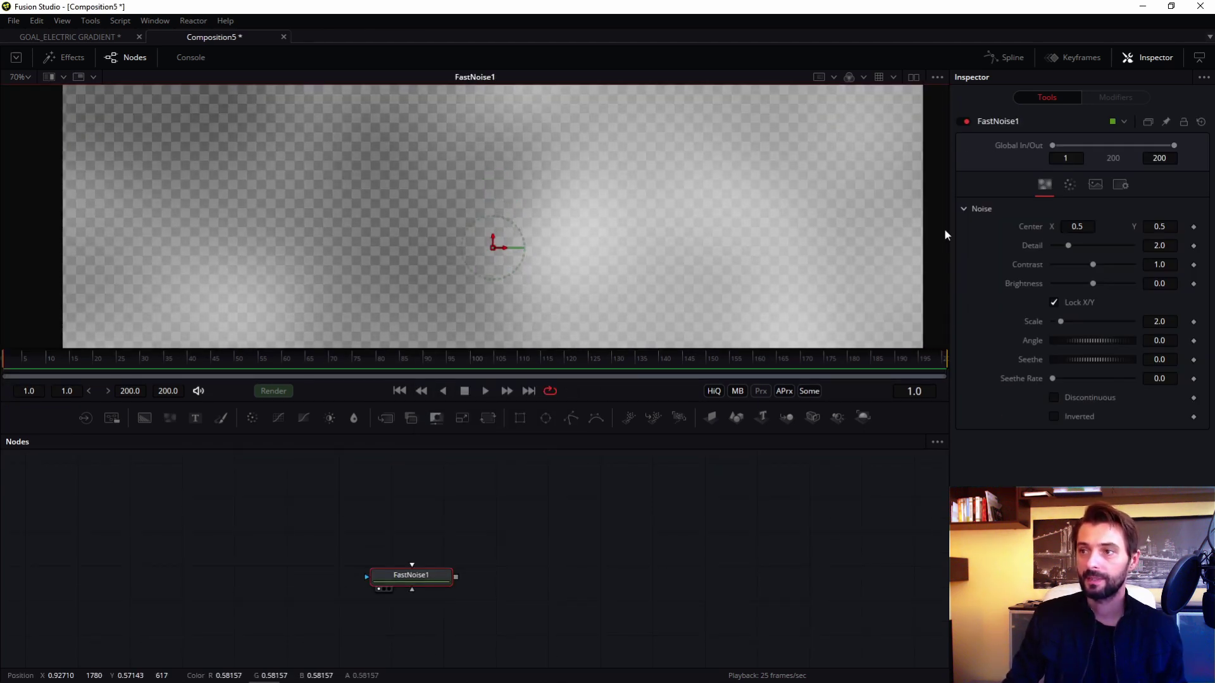
Step: Switch the noise colour to Gradient with bright green and orange stops placed close together
left_click(1070, 185)
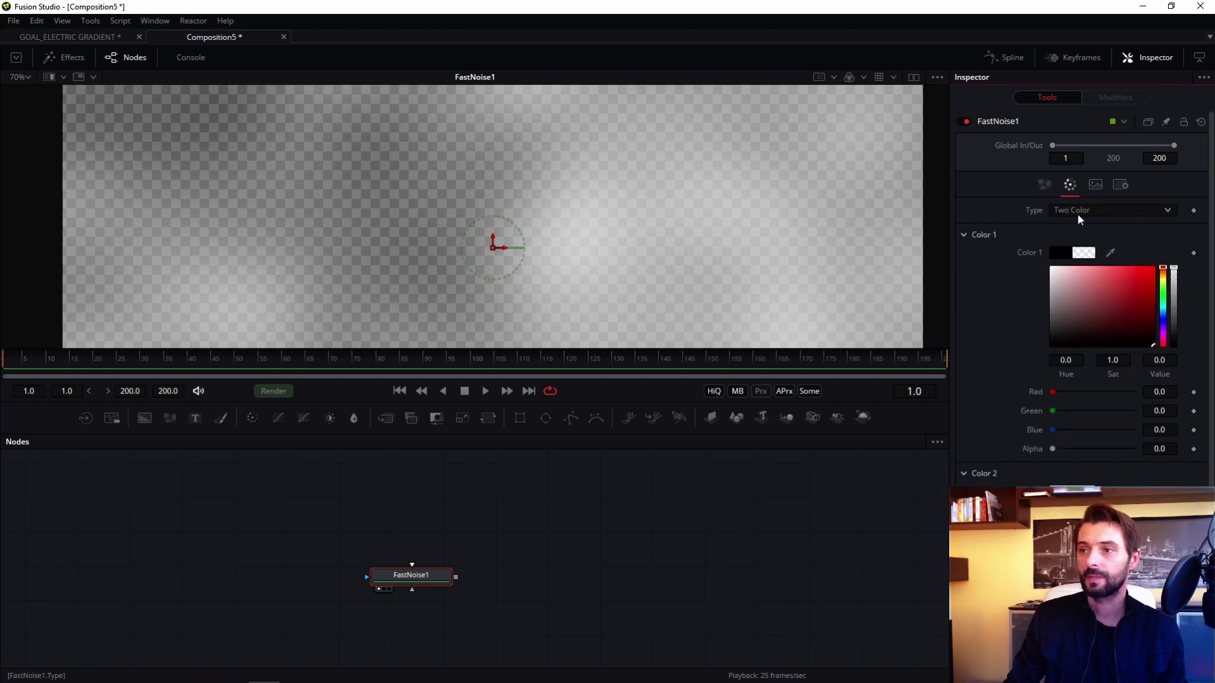
left_click(1067, 211)
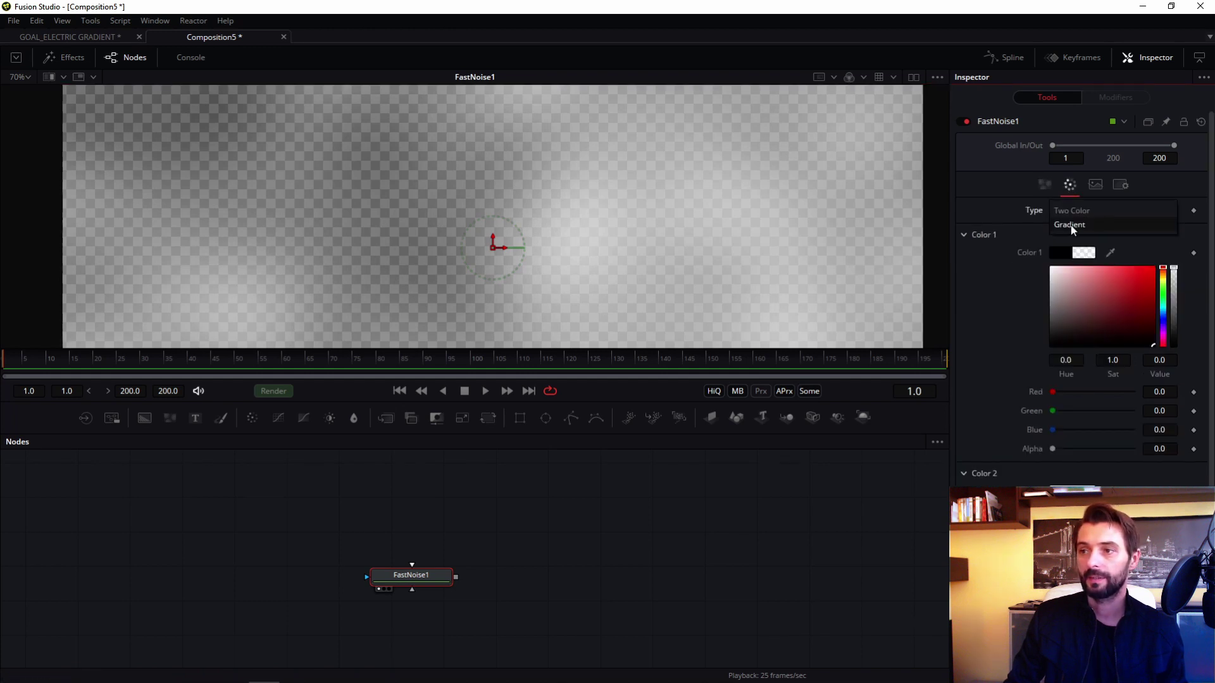
left_click(1070, 226)
left_click(1058, 283)
left_click_drag(1058, 283, 1124, 280)
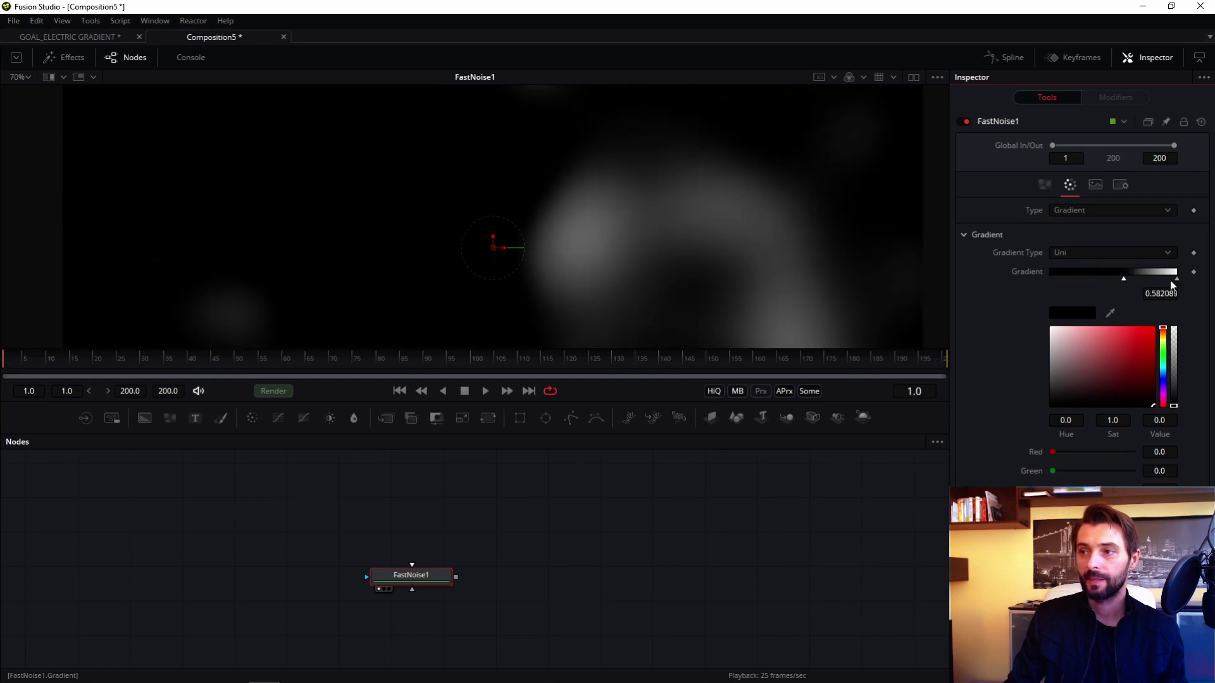
left_click(1165, 348)
left_click(1146, 353)
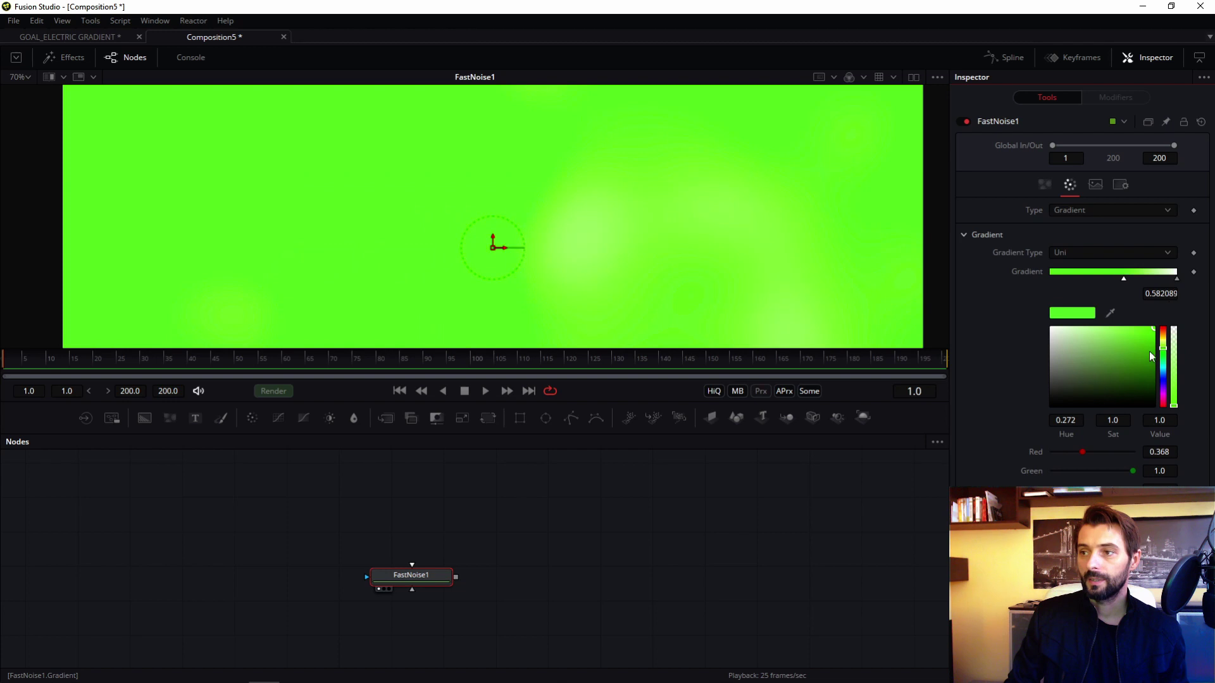
left_click_drag(1146, 353, 1145, 351)
left_click_drag(1177, 280, 1120, 287)
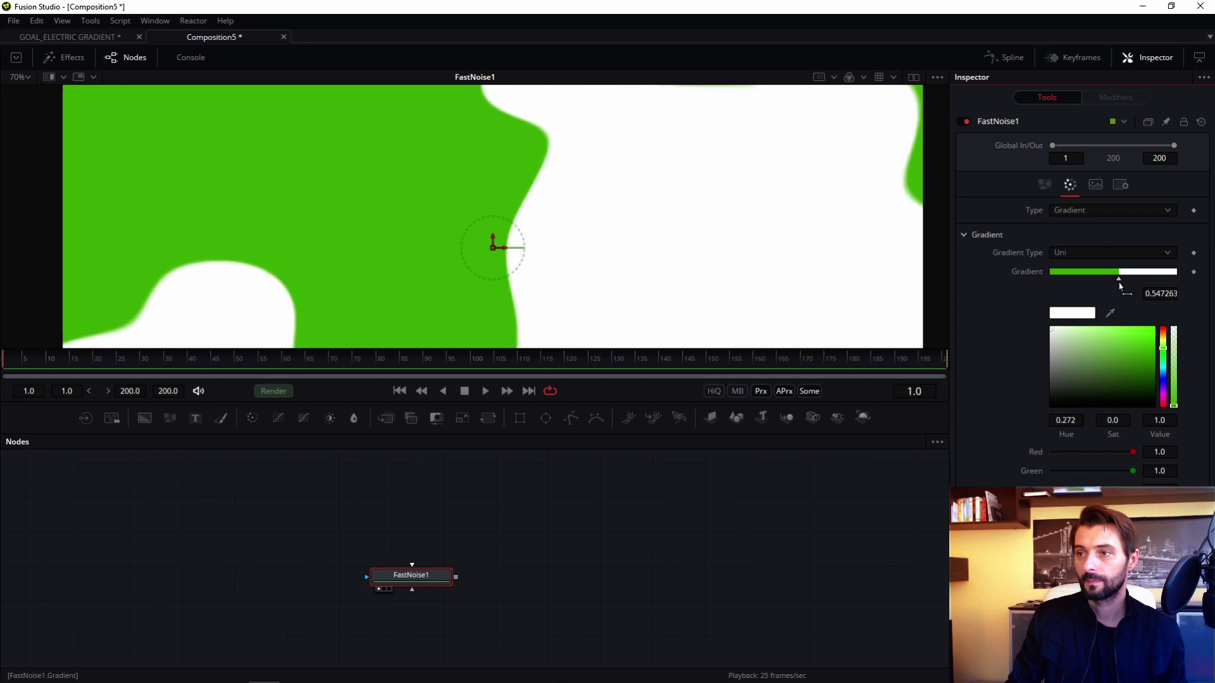
left_click_drag(1162, 347, 1163, 326)
left_click(1154, 329)
left_click(1166, 334)
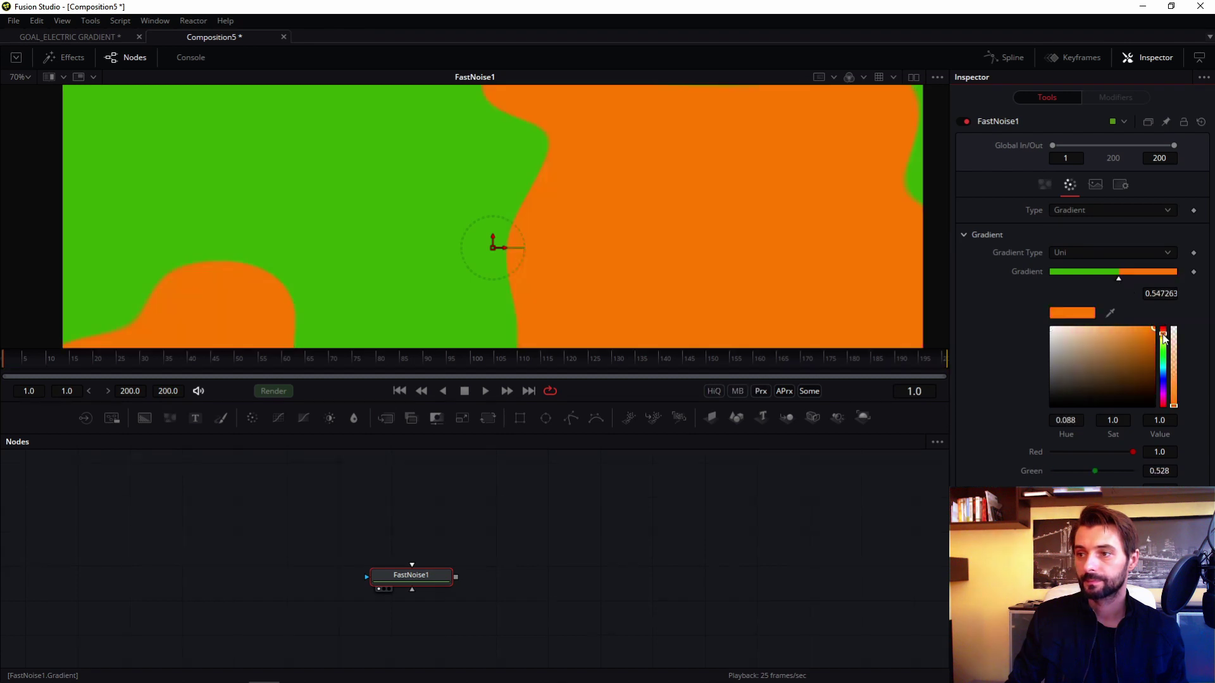
Step: Set Seethe Rate to 0.063 and play the animated noise
scroll(532, 248, "down", 2)
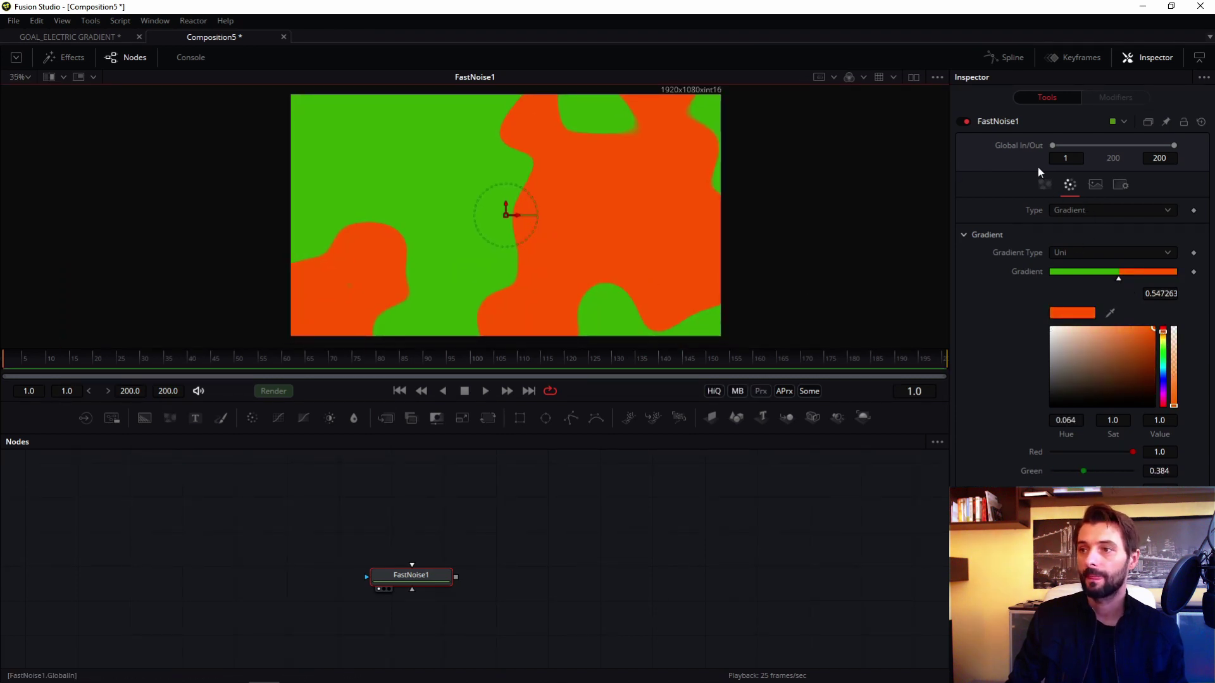
left_click(1045, 184)
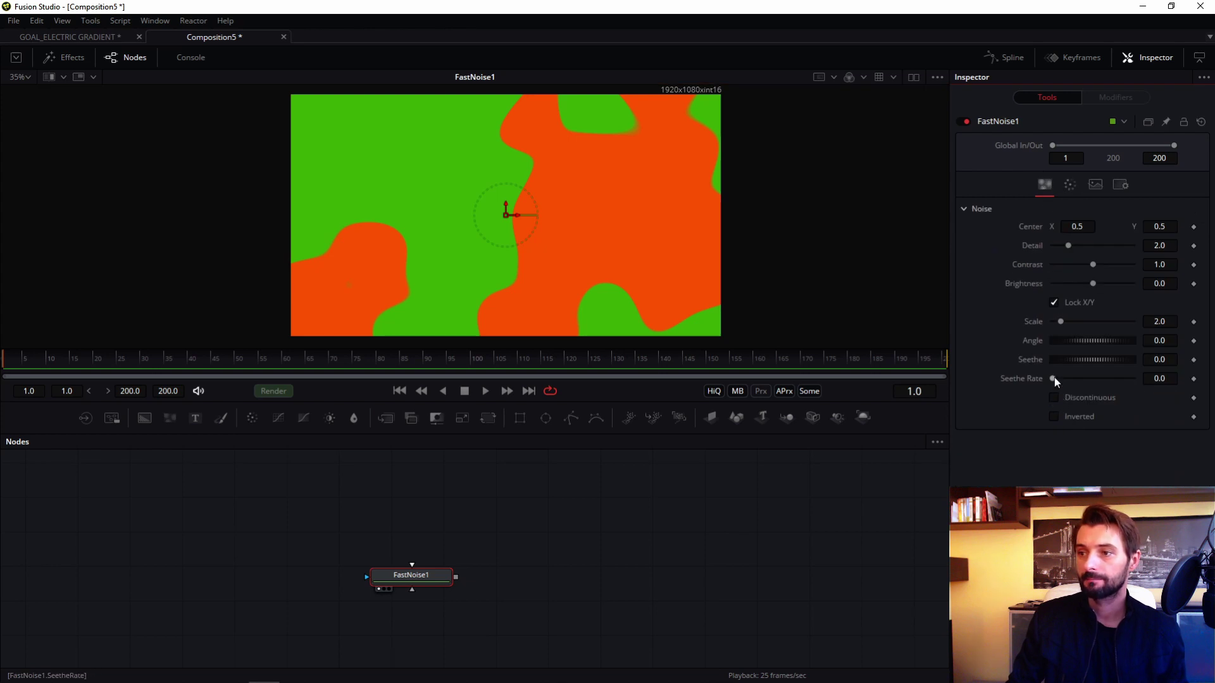
left_click_drag(1052, 382, 1056, 381)
key("space")
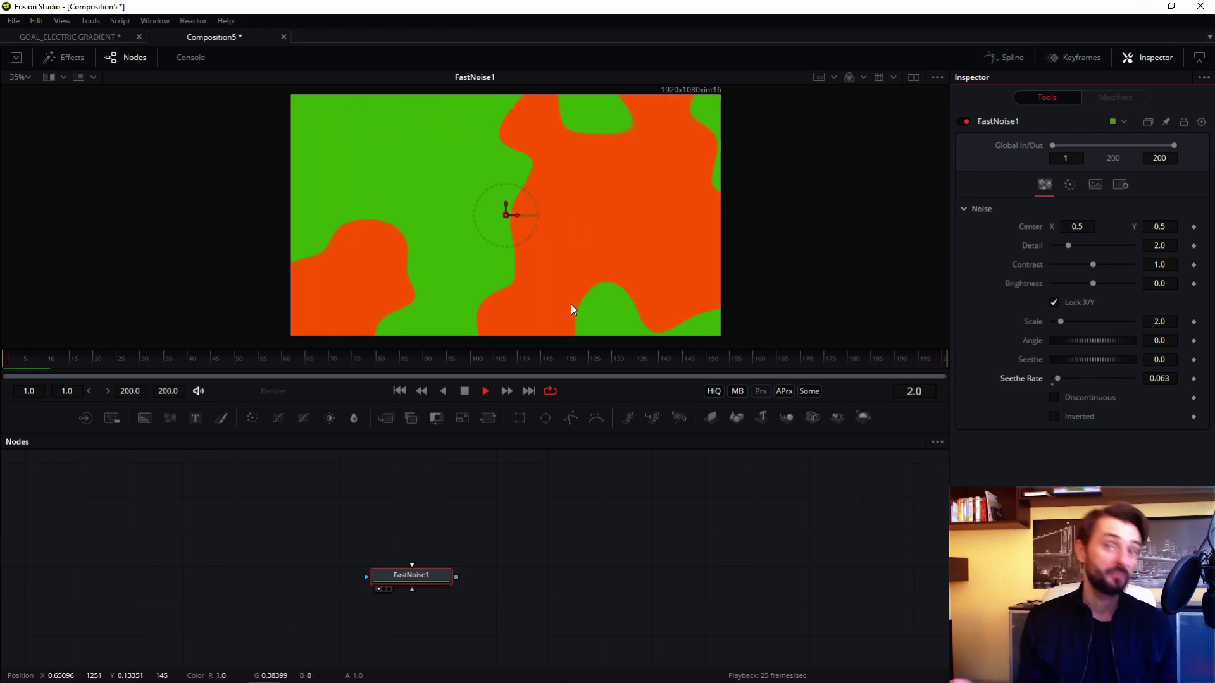
Step: Stop playback and duplicate FastNoise1 with copy and paste
key("space")
left_click_drag(428, 585, 327, 550)
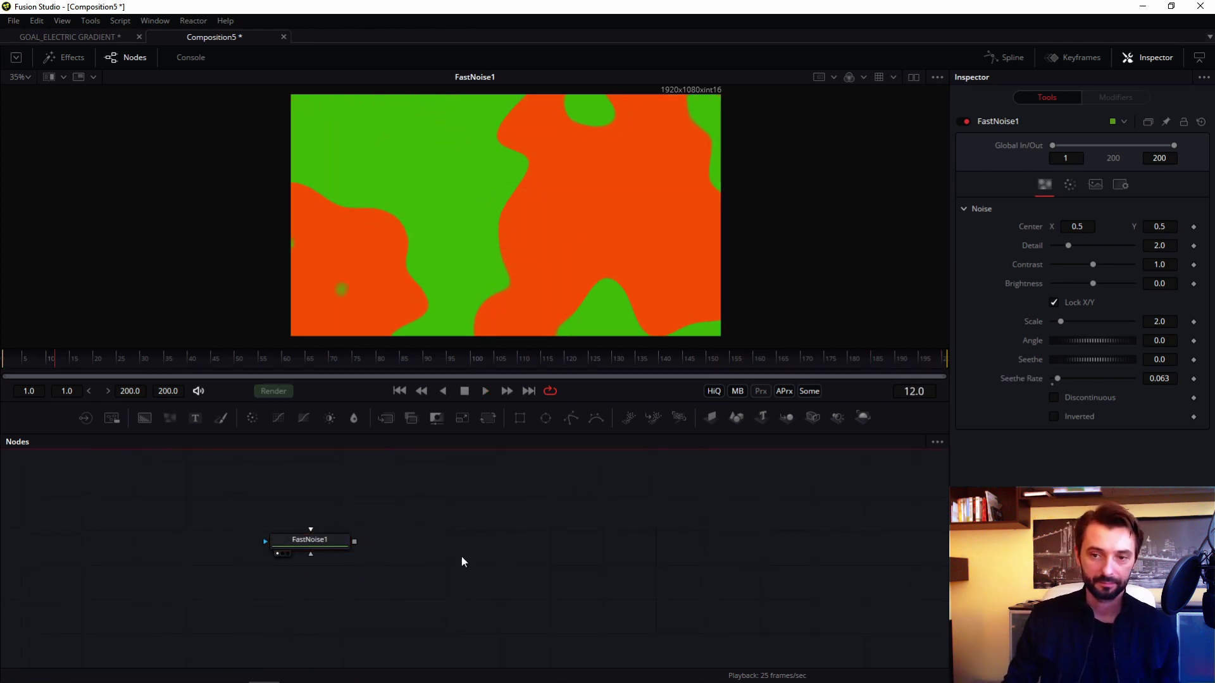
key("ctrl+c")
left_click(485, 557)
key("ctrl+v")
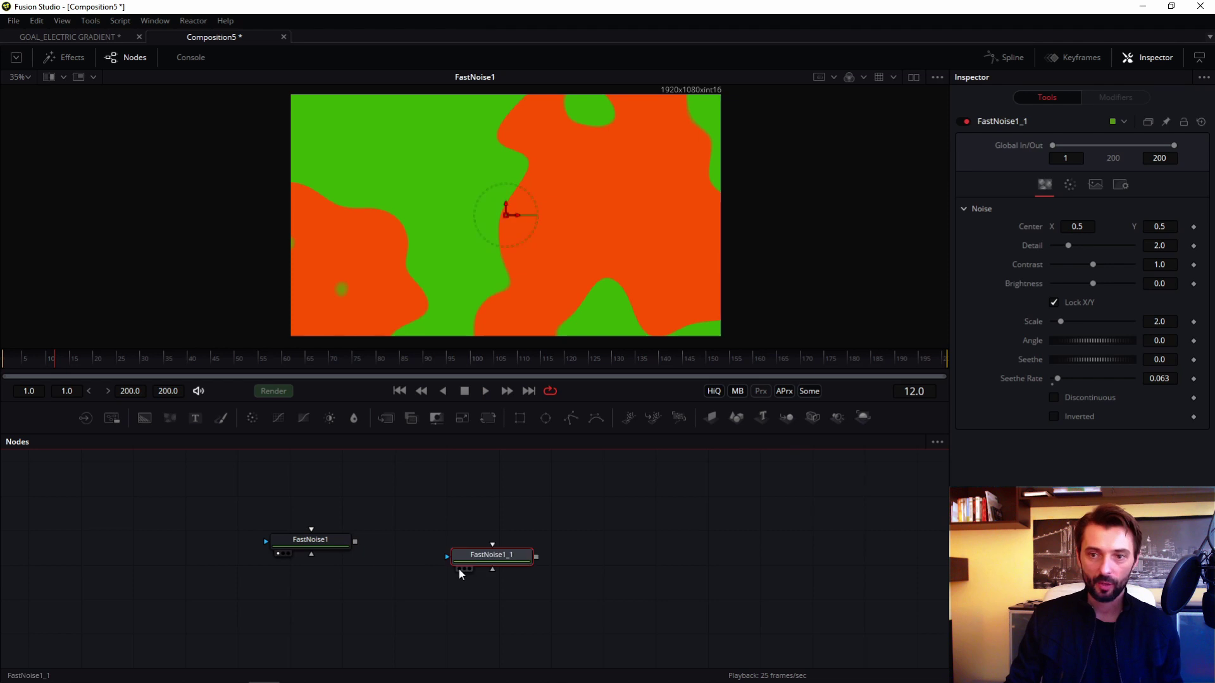
Step: Recolour the duplicate's gradient stops to red and blue
left_click(1070, 184)
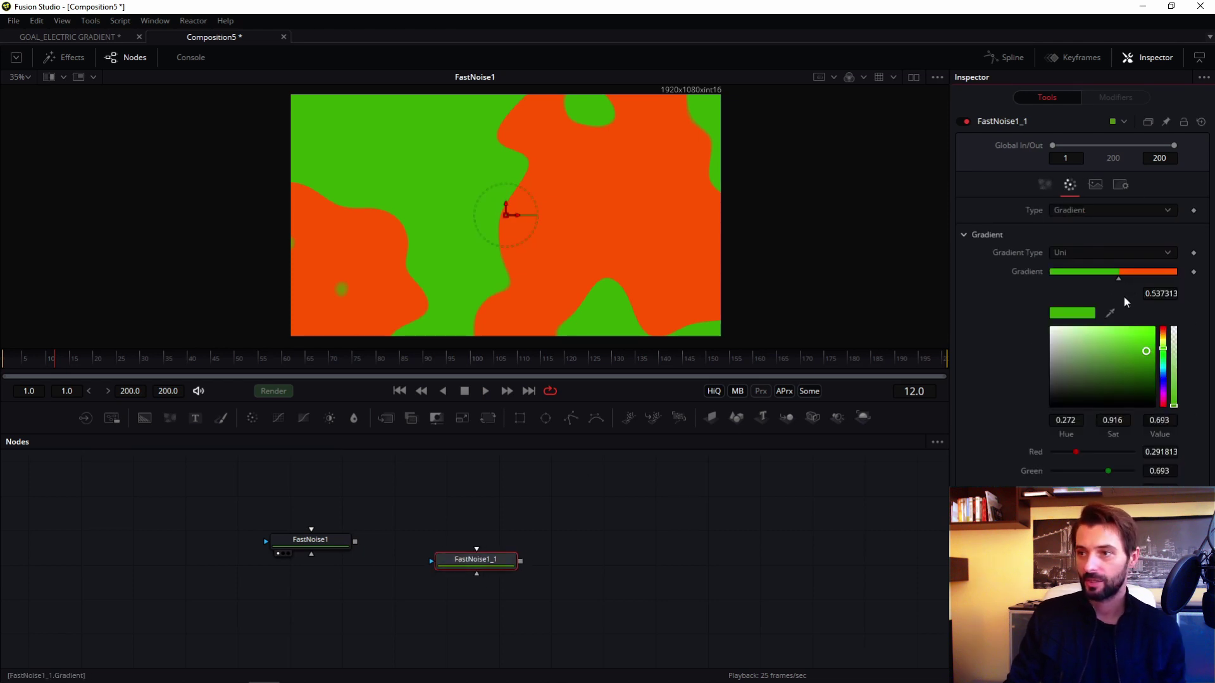
left_click(1120, 281)
left_click(1163, 382)
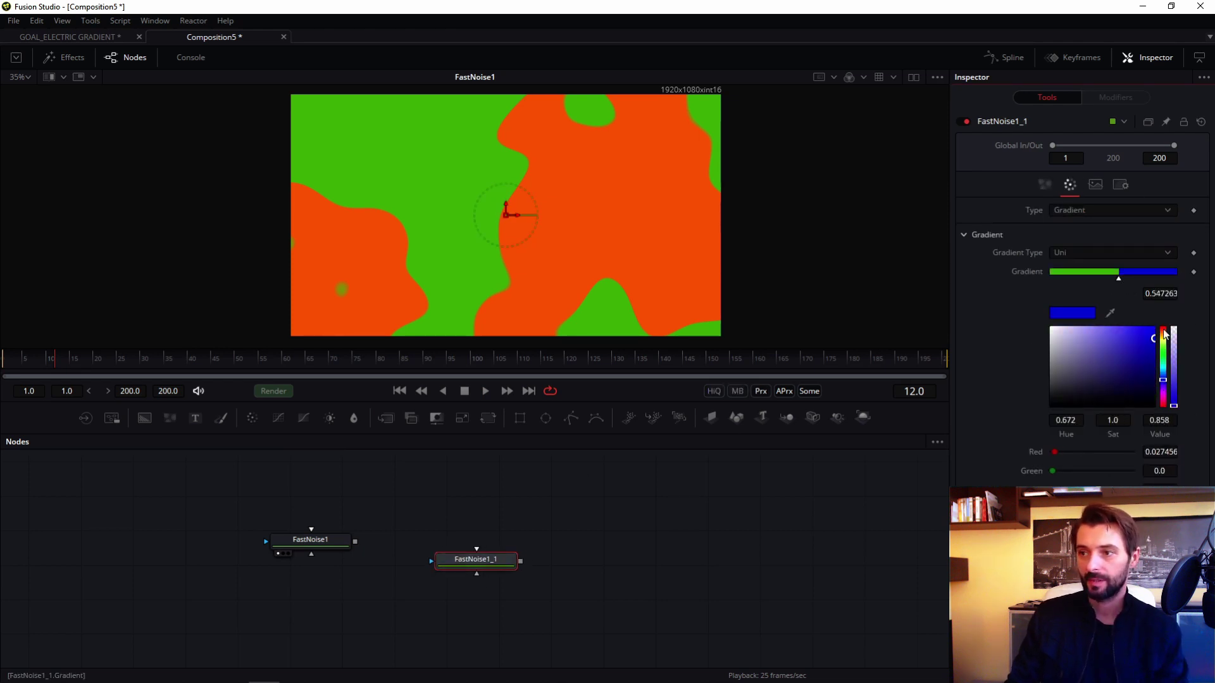
left_click(1086, 275)
left_click_drag(1120, 281, 1120, 282)
key("ctrl+z")
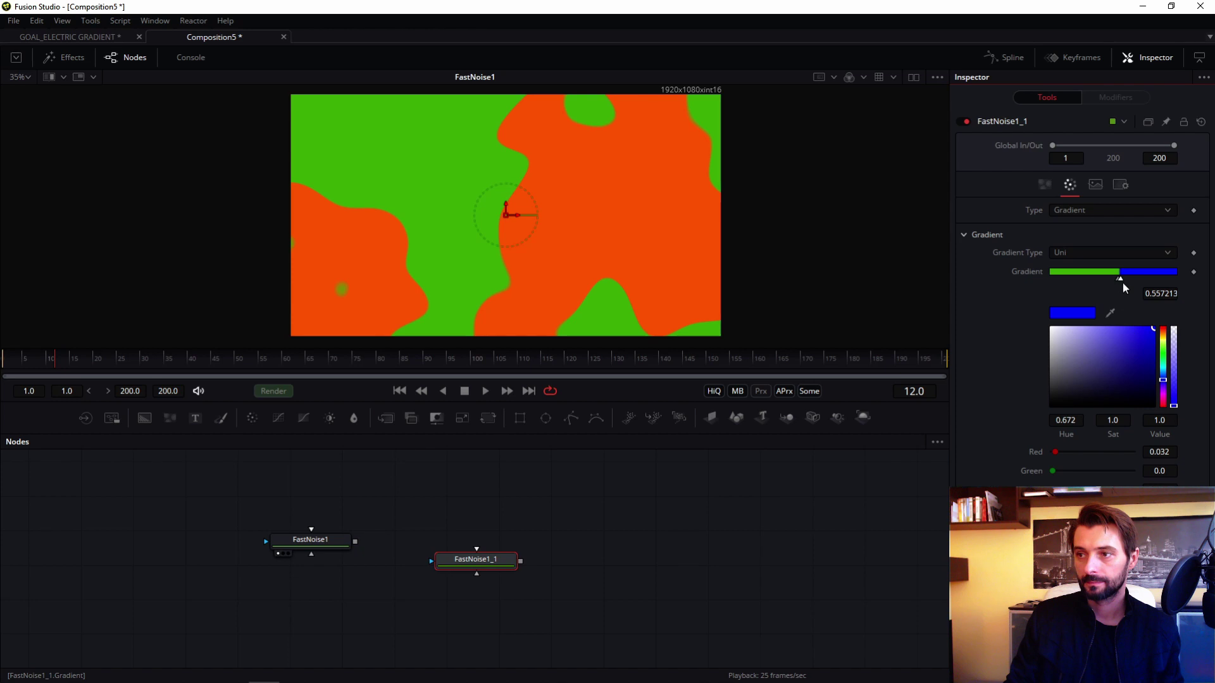
left_click(1118, 280)
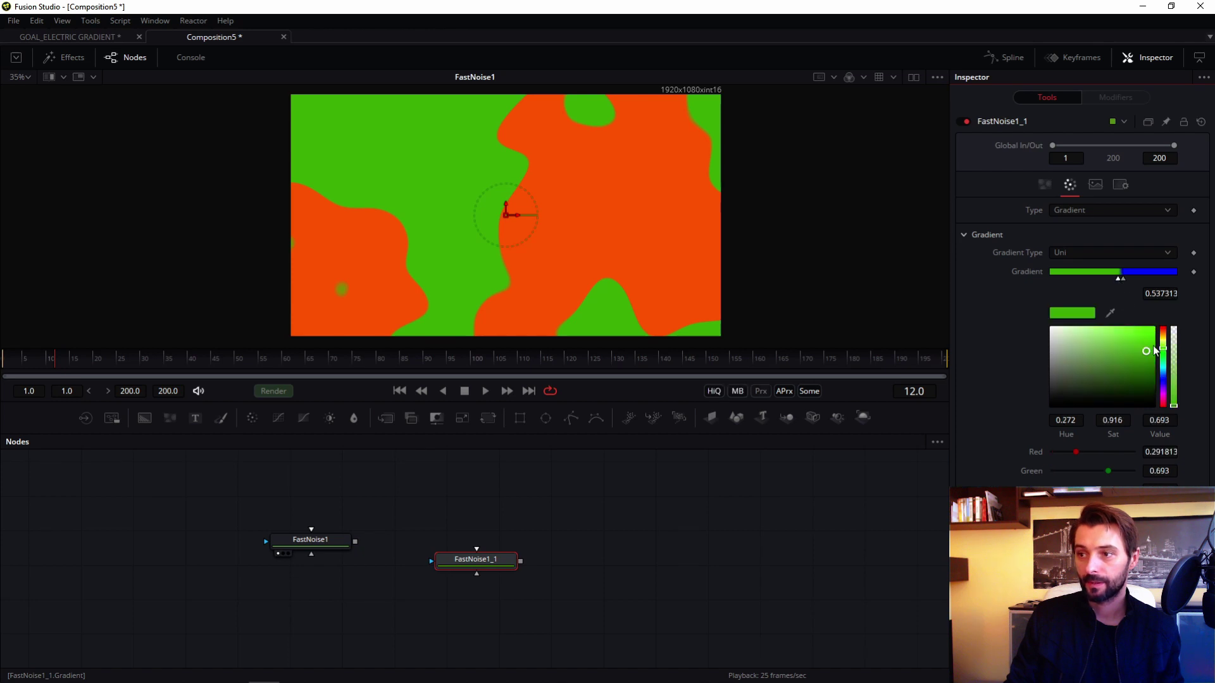
left_click_drag(1163, 345, 1152, 312)
left_click(1121, 279)
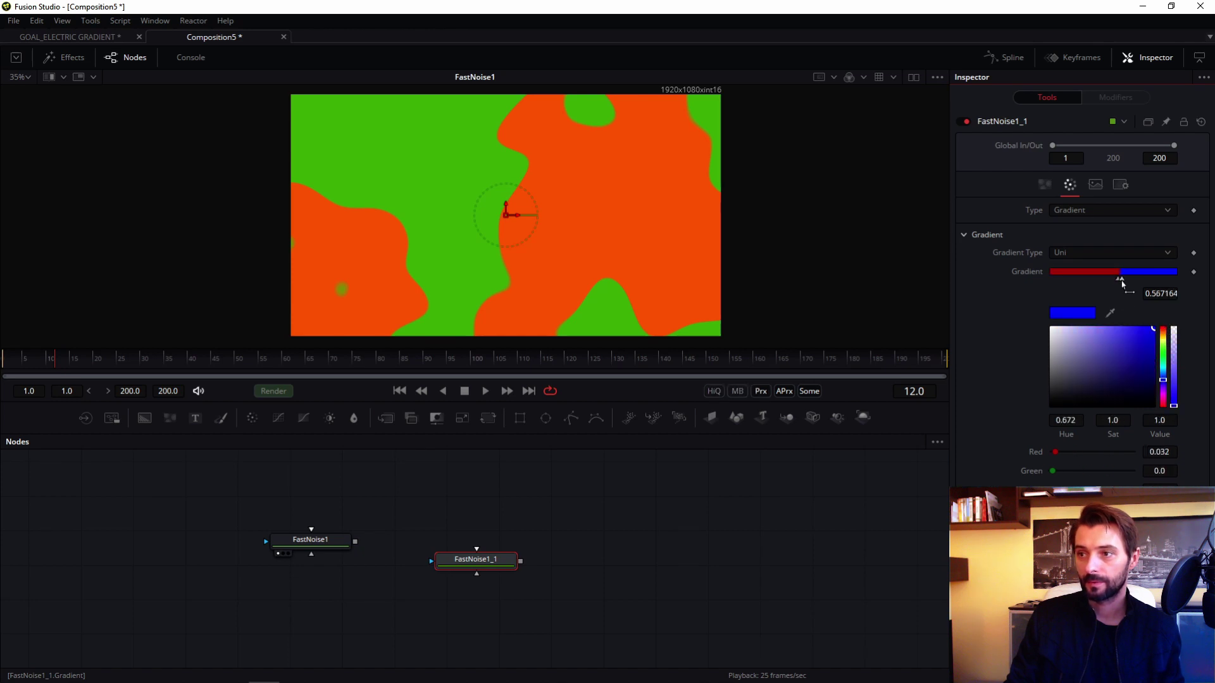
Step: Reposition FastNoise1_1 and FastNoise1 in the graph and reopen the duplicate's noise settings
left_click_drag(481, 562, 429, 594)
left_click(1045, 184)
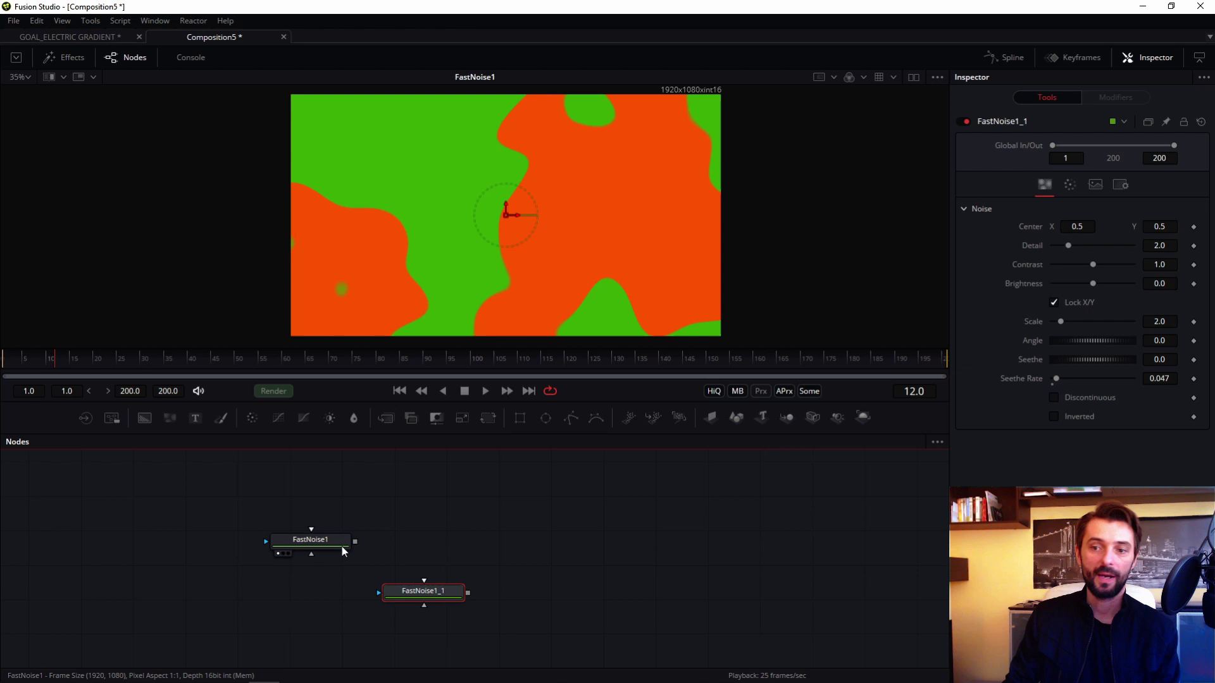
left_click_drag(340, 543, 549, 598)
Step: View Merge1, set its Apply Mode to Overlay, and play the red-blue blend
key("1")
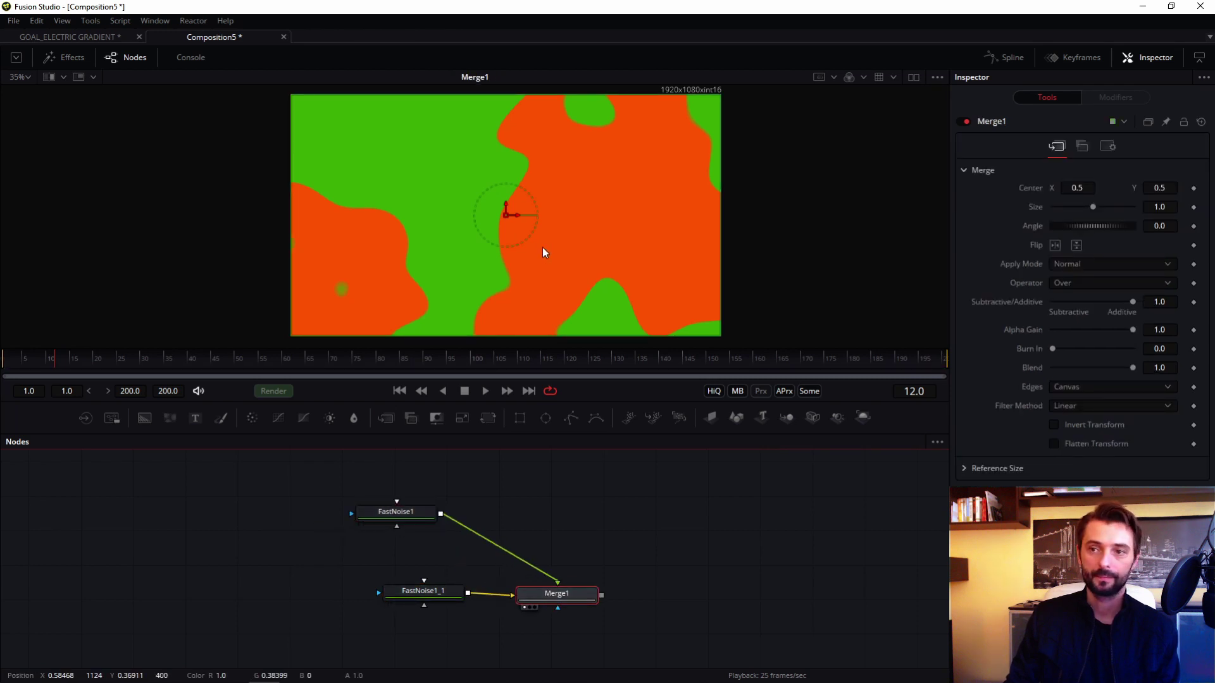
left_click(1106, 261)
left_click(1081, 324)
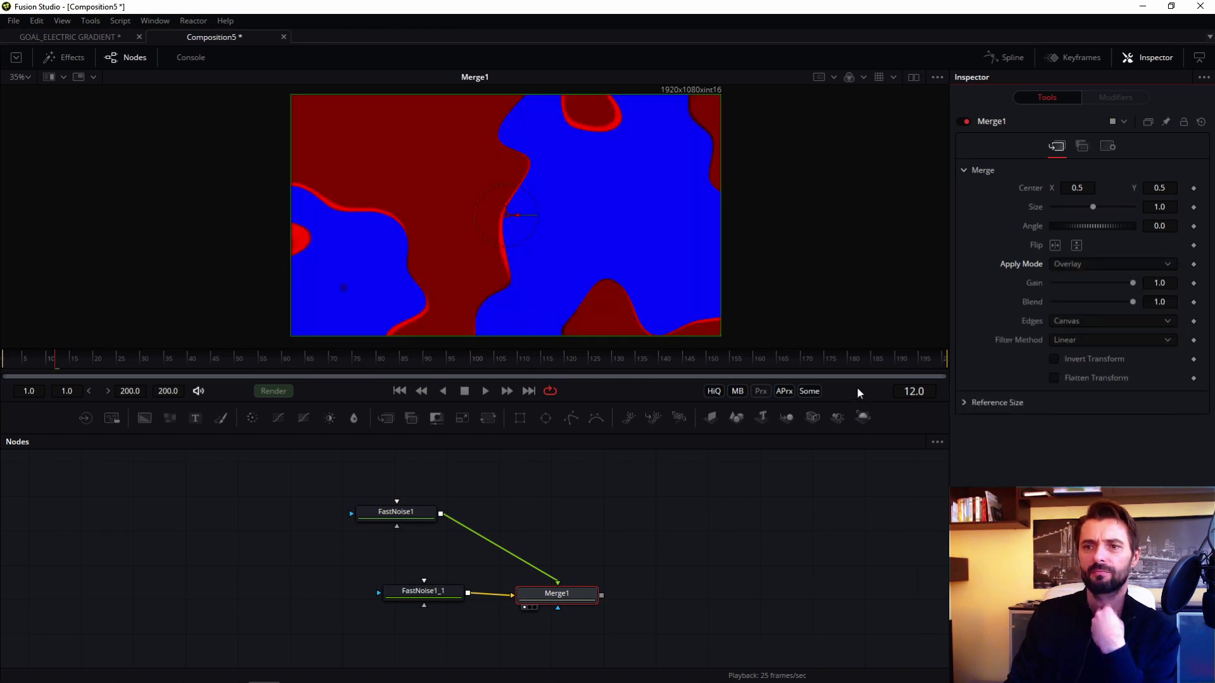
left_click(556, 600)
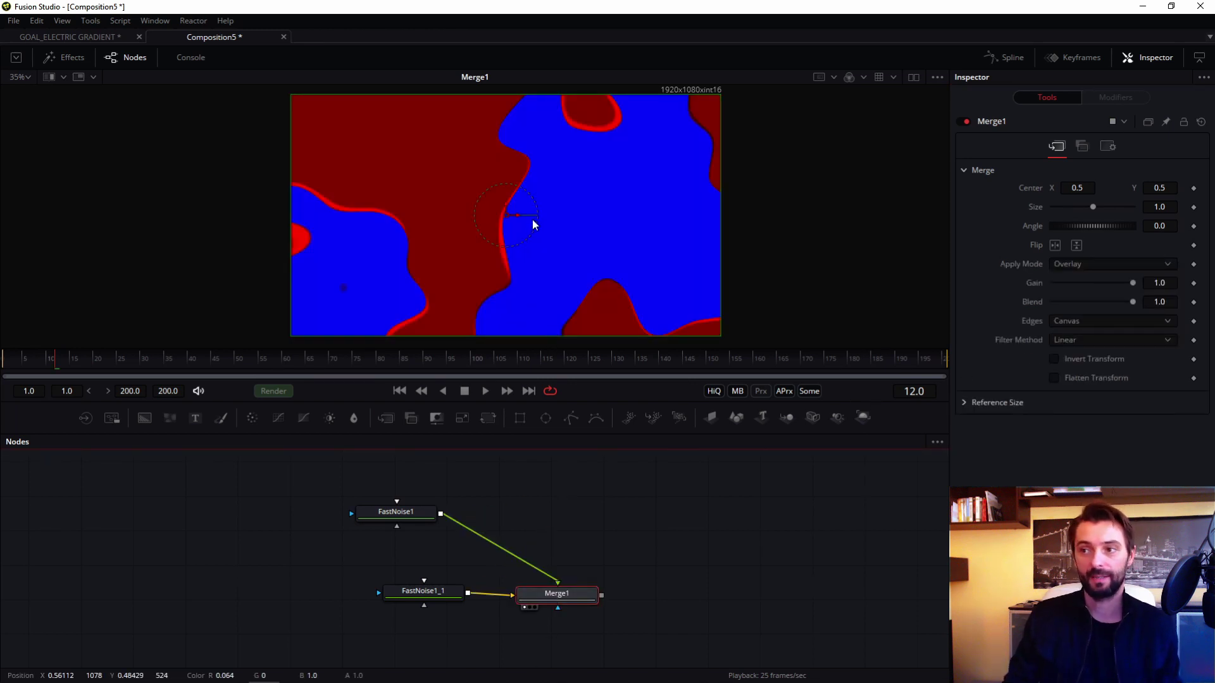
key("space")
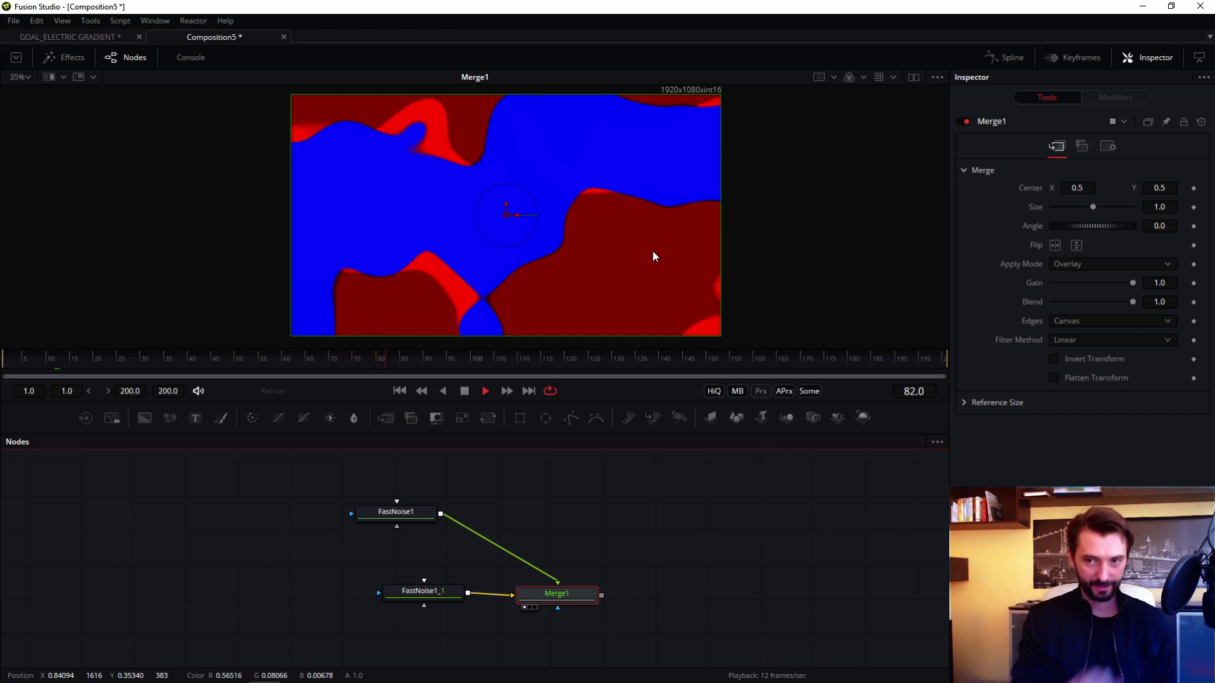
key("space")
left_click_drag(544, 513, 427, 495)
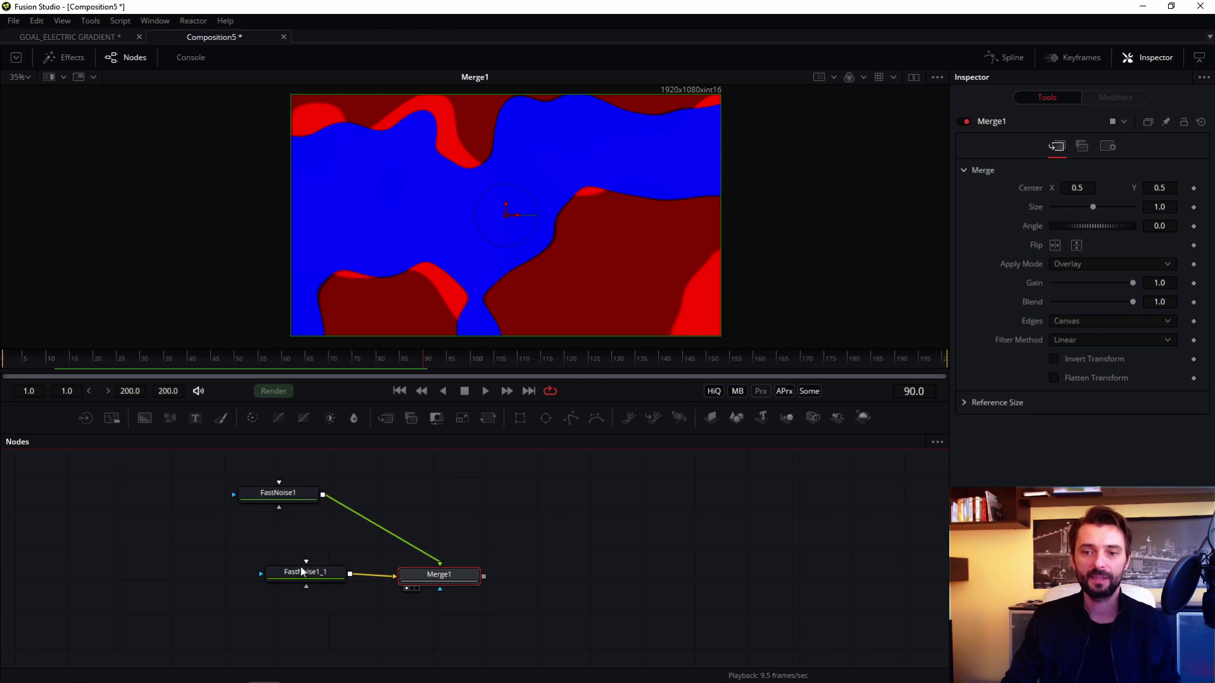
Step: Add a Wireless Link node from Miscellaneous and place it right of Merge1
left_click_drag(305, 572, 267, 570)
left_click(416, 578)
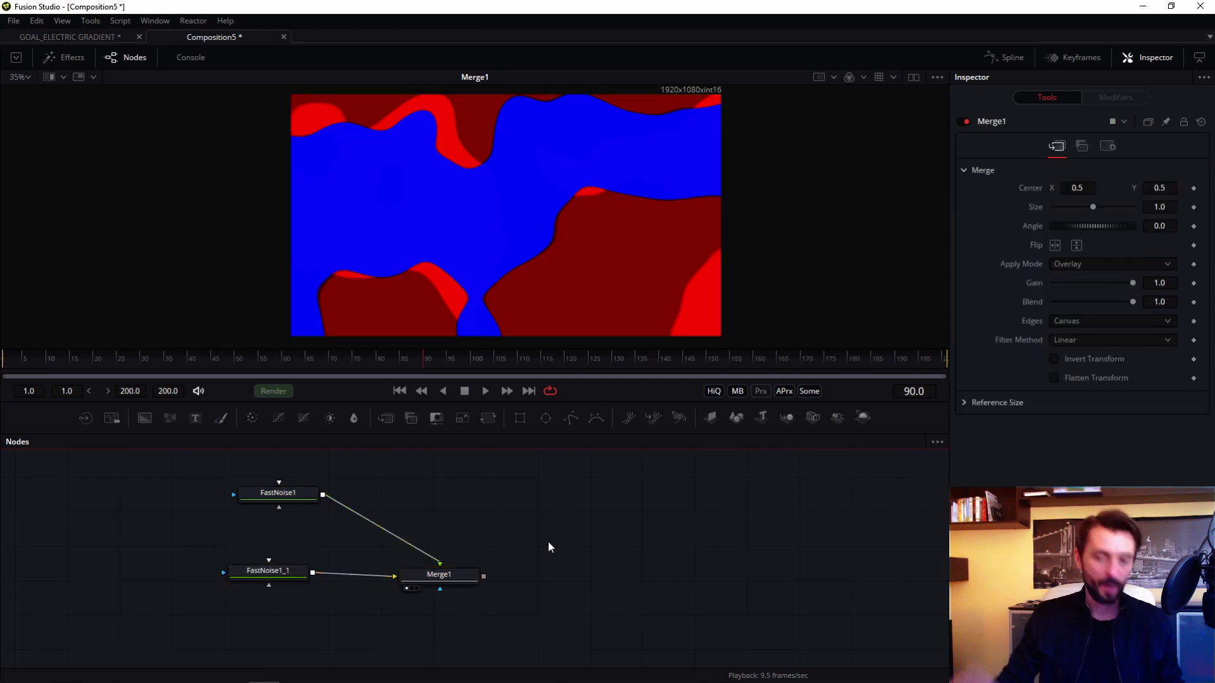
left_click(90, 20)
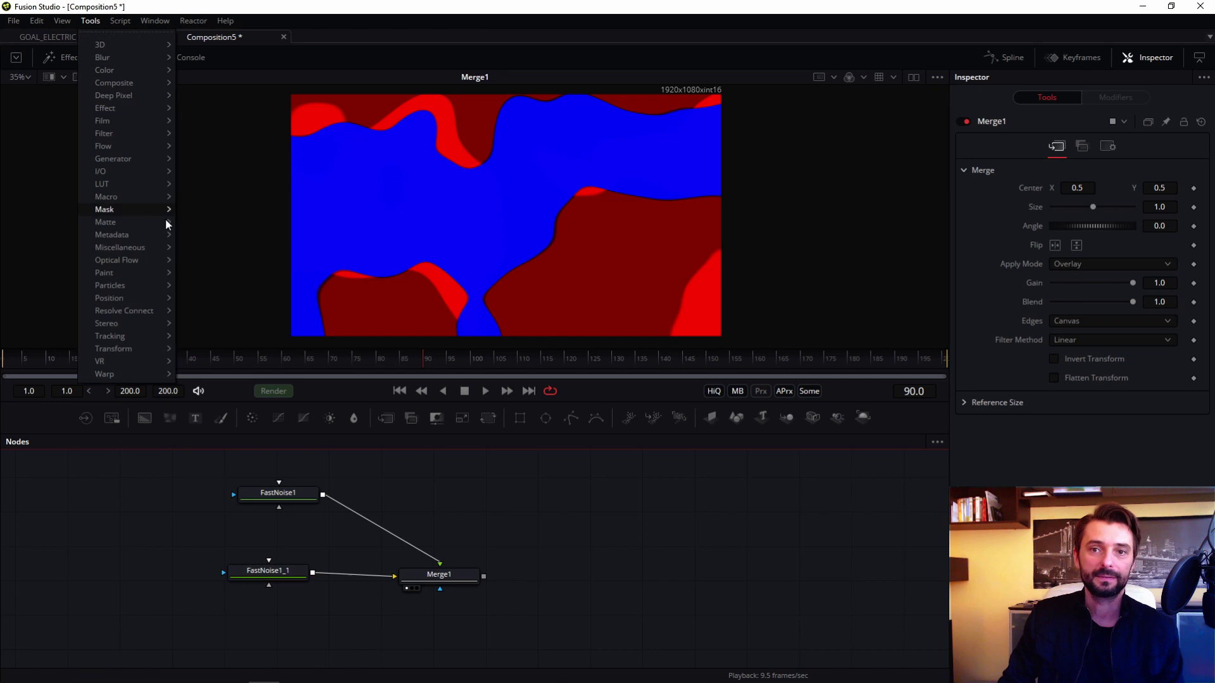
mouse_move(124, 248)
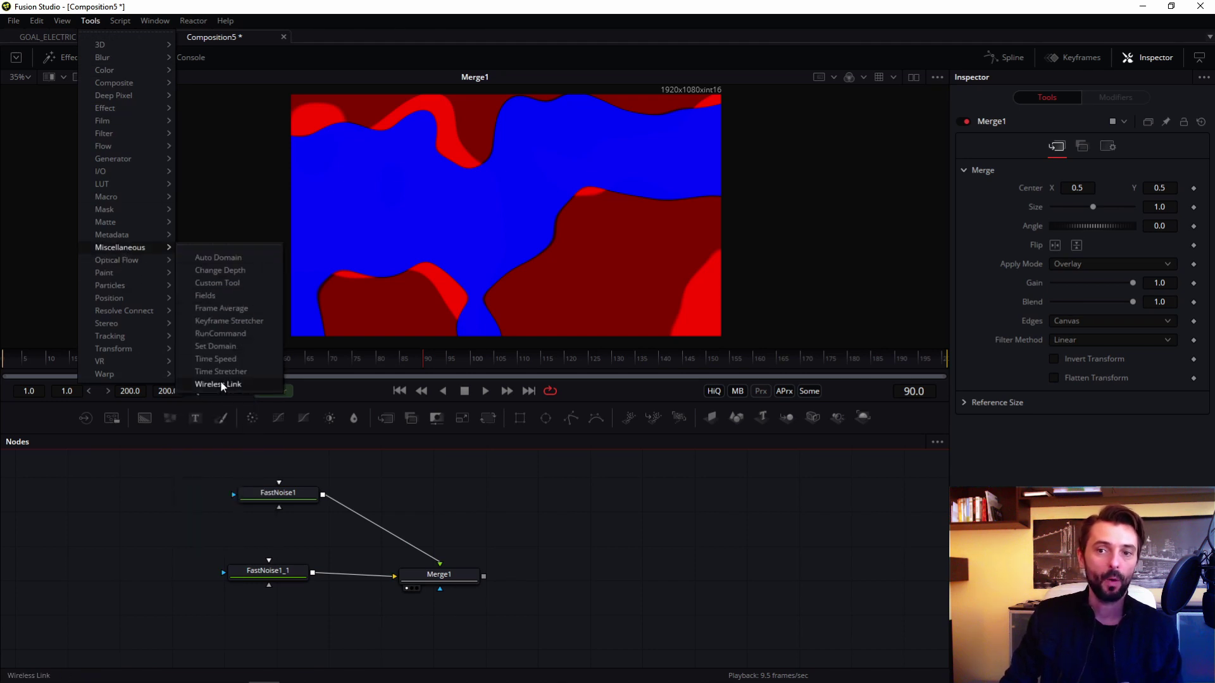
left_click(220, 384)
left_click_drag(548, 555, 716, 573)
left_click(472, 598)
left_click(454, 577)
left_click(682, 562)
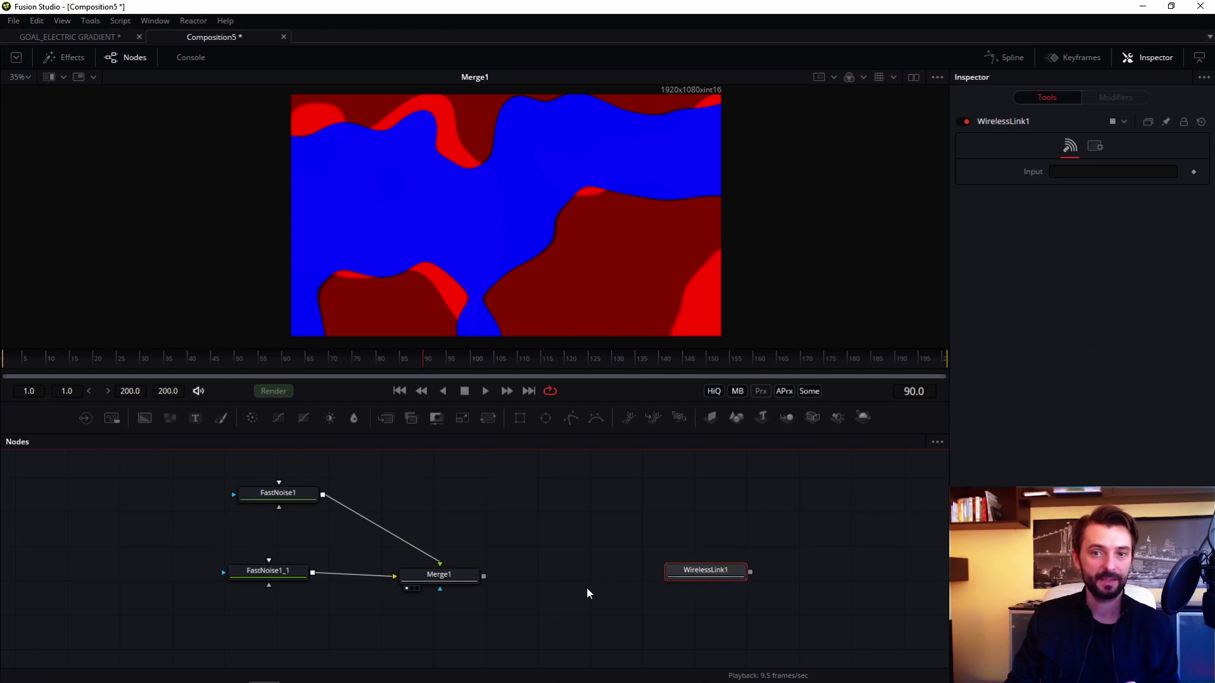
Step: Rename the Merge1 node to AX1
left_click(451, 572)
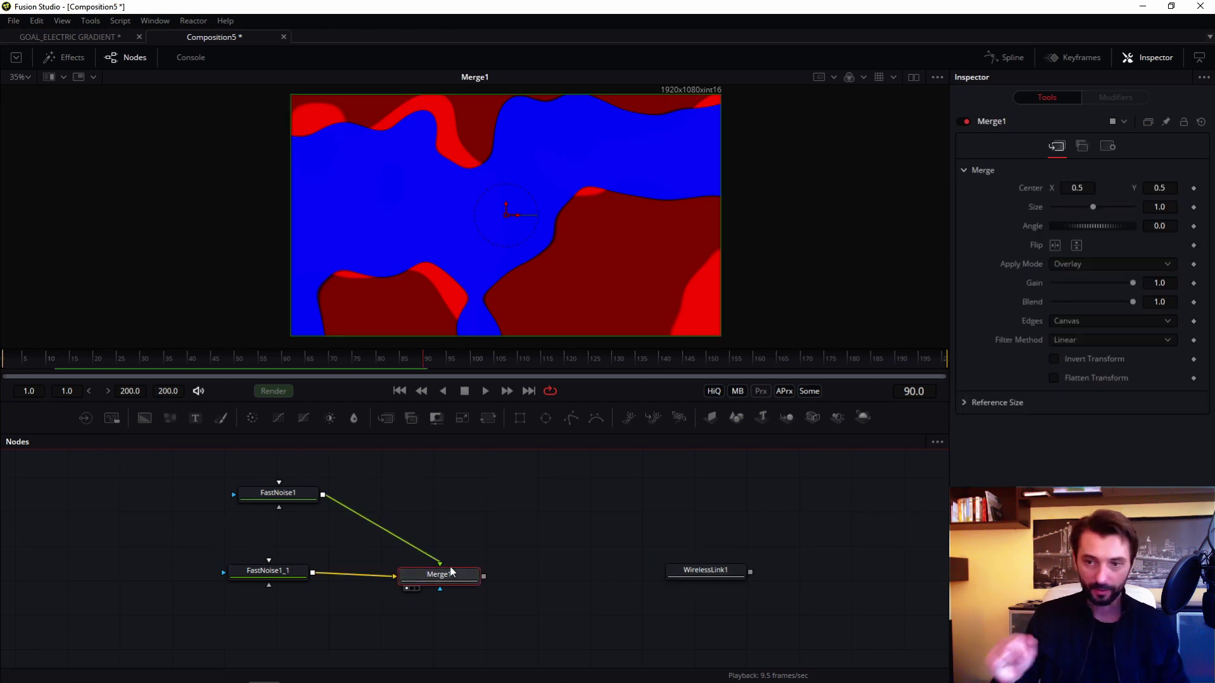
key("F2")
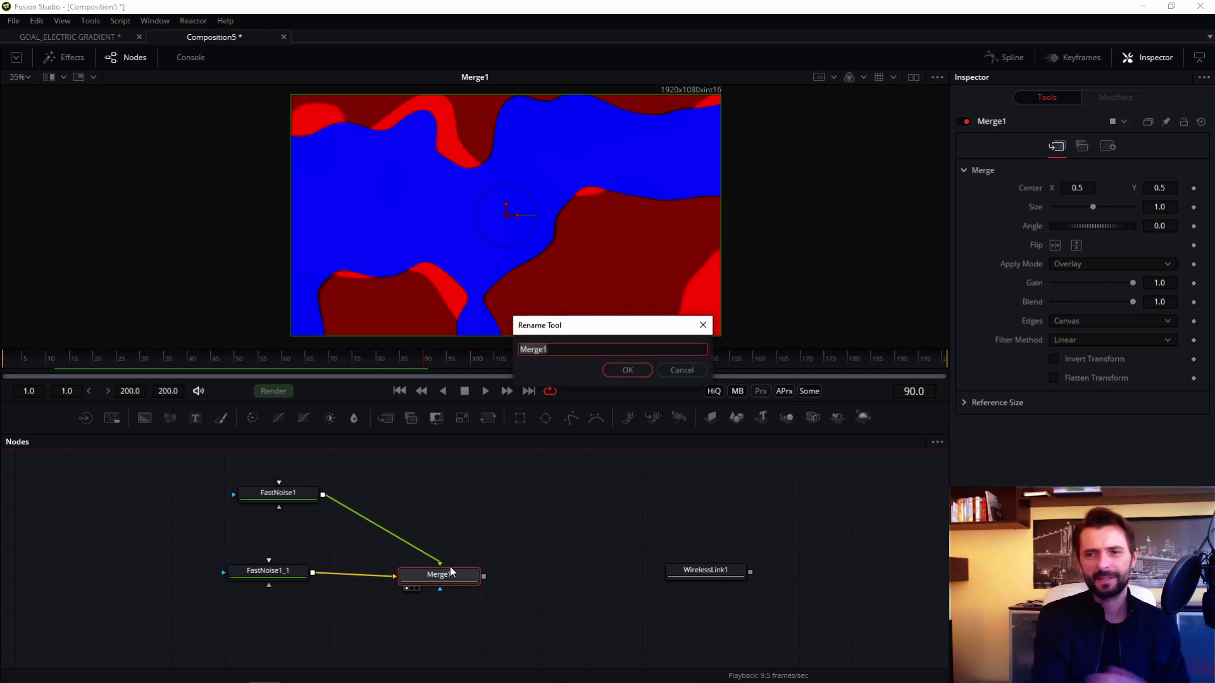
type("AX1")
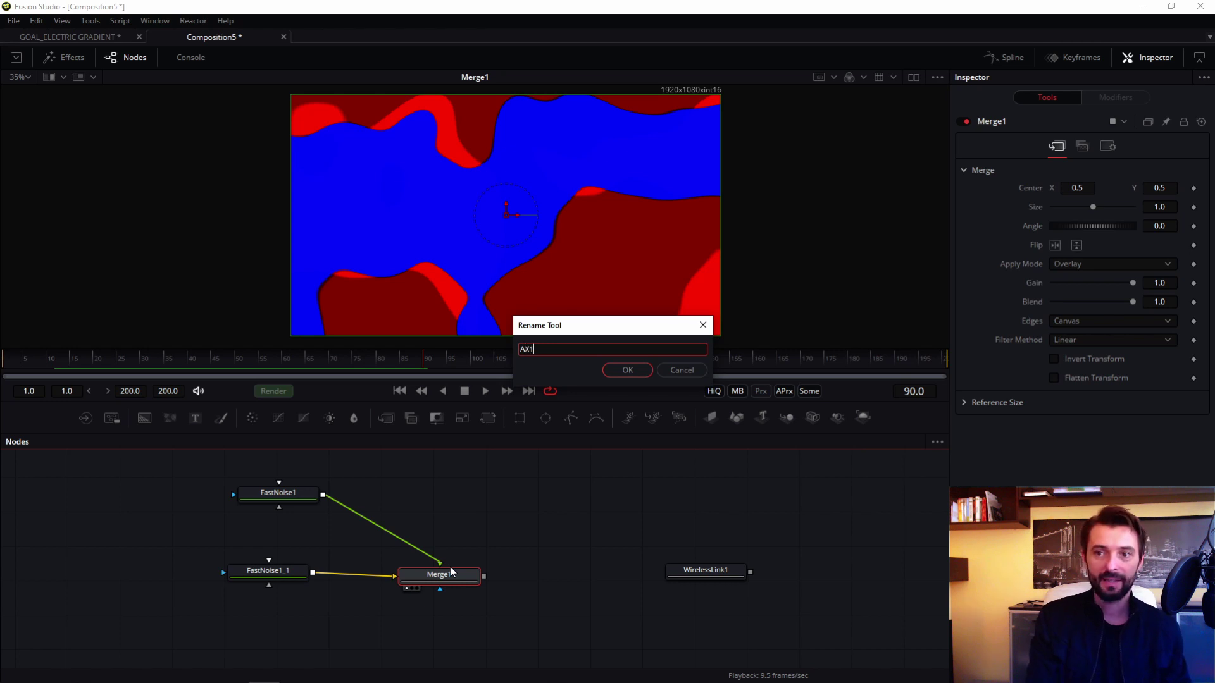
key("Return")
Step: Set WirelessLink1's Input to AX1 and show its output in a second viewer
left_click(715, 572)
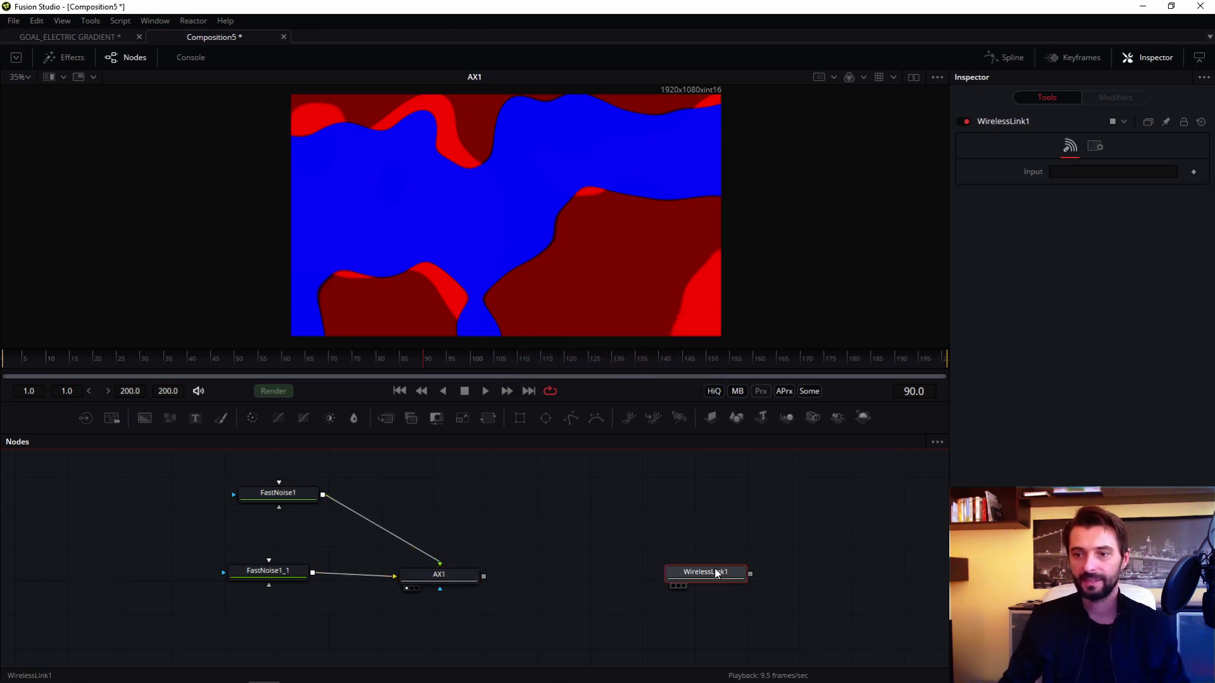
left_click(1113, 172)
type("AX")
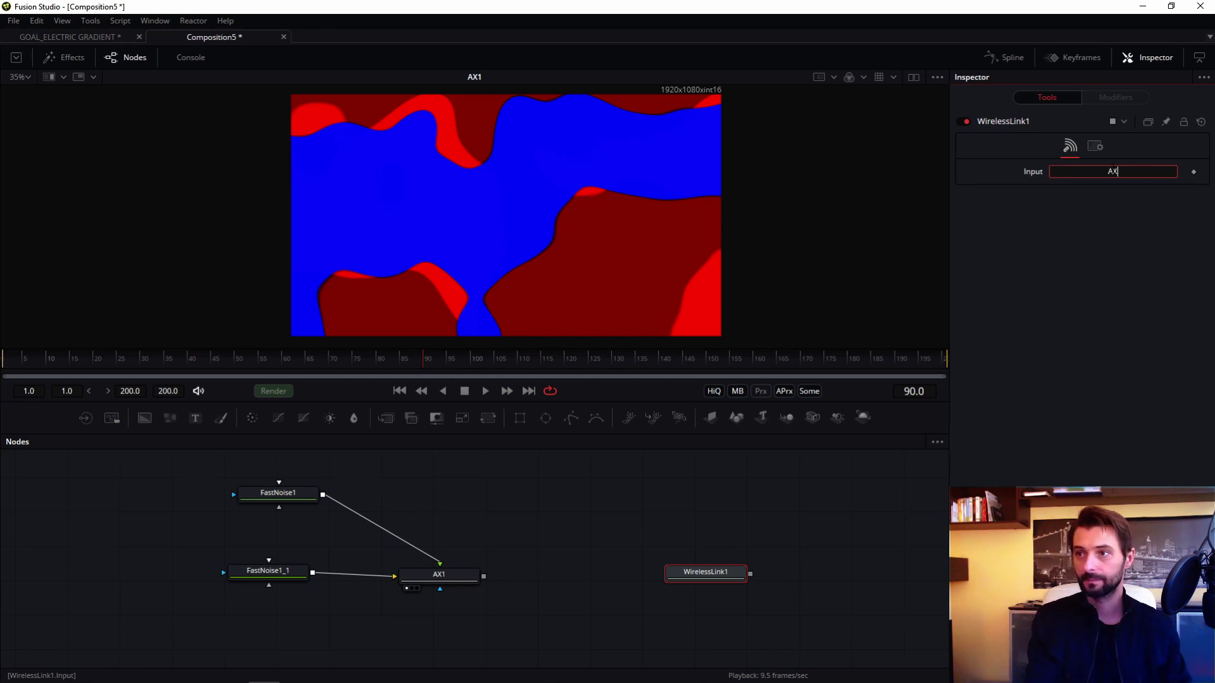
type("1")
key("Return")
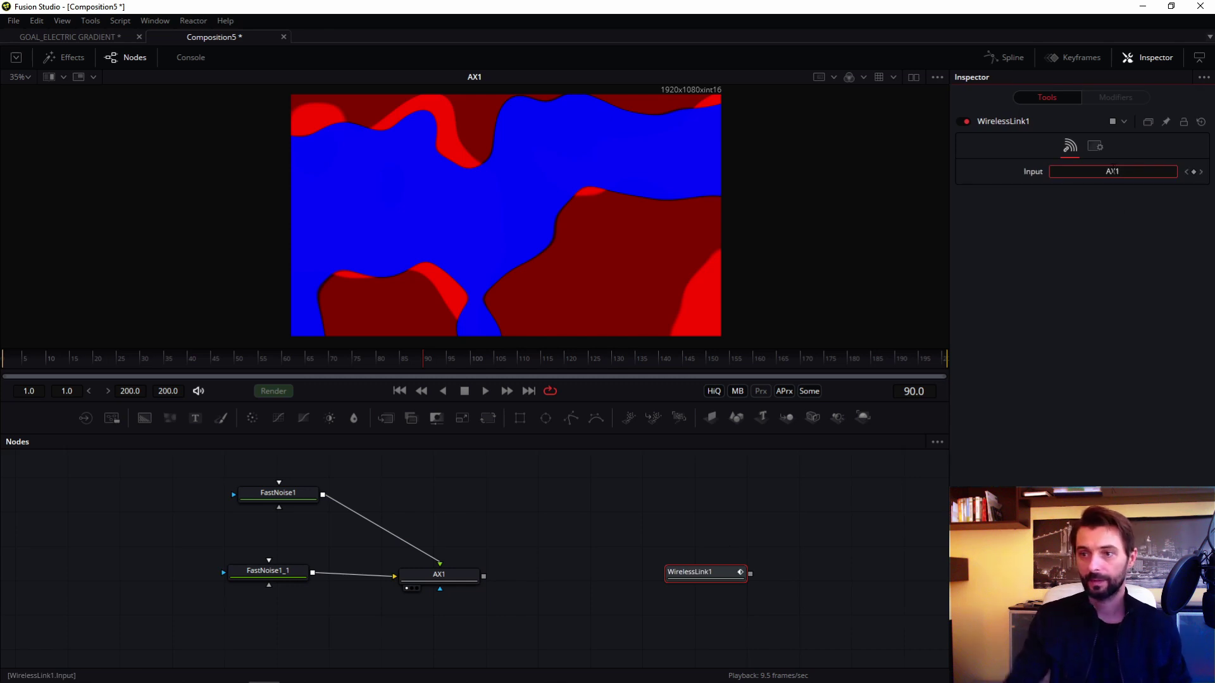
left_click(913, 77)
left_click_drag(678, 571, 704, 325)
scroll(703, 320, "down", 6)
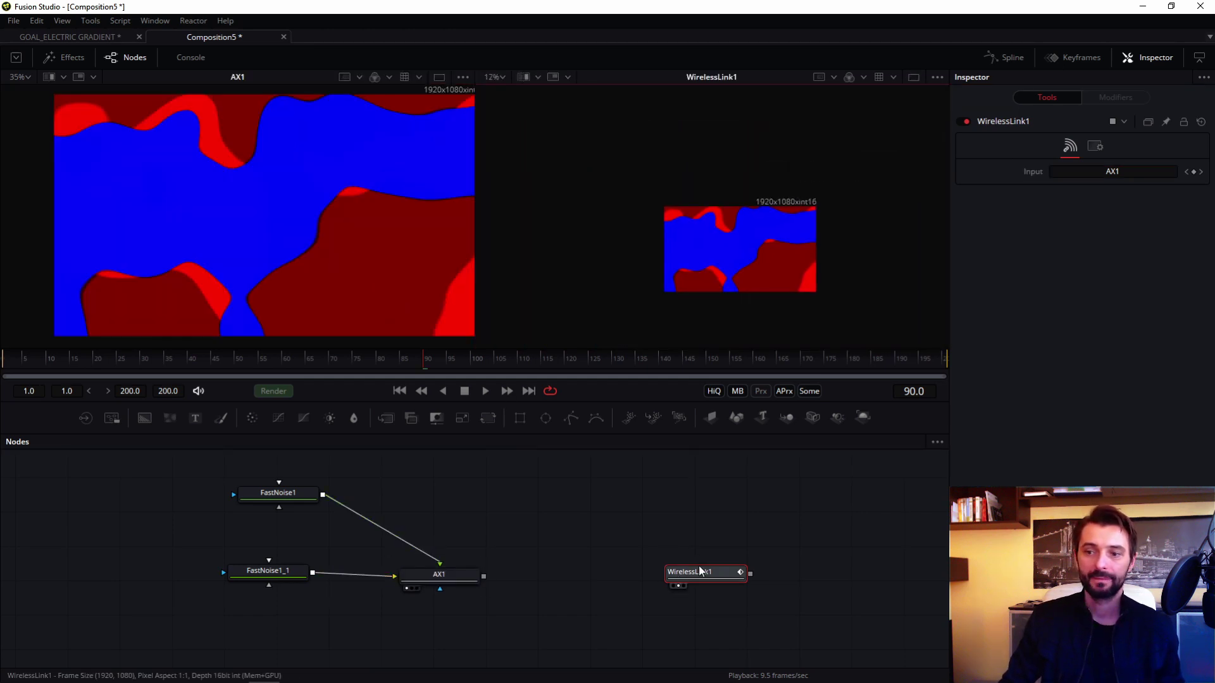
left_click_drag(698, 566, 701, 562)
Step: Rearrange the graph: noise nodes and AX1 to the right, WirelessLink1 to the left
left_click_drag(199, 483, 496, 618)
left_click_drag(445, 580, 348, 598)
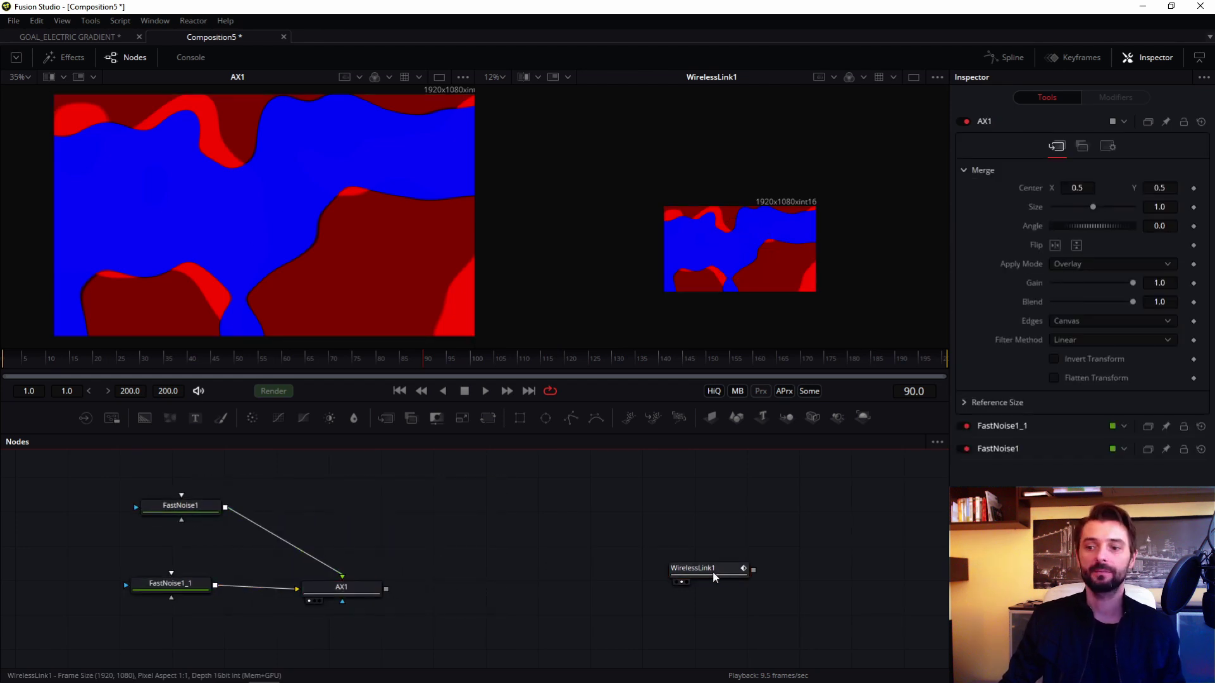
left_click_drag(713, 571, 694, 580)
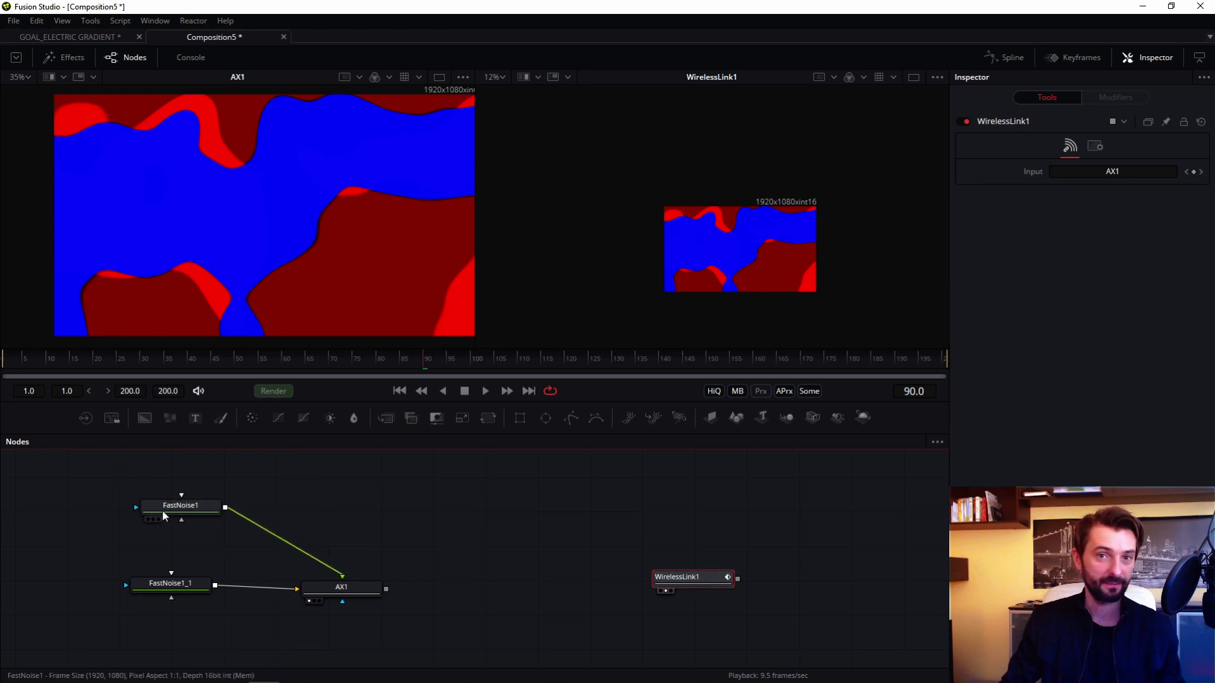
left_click(565, 534)
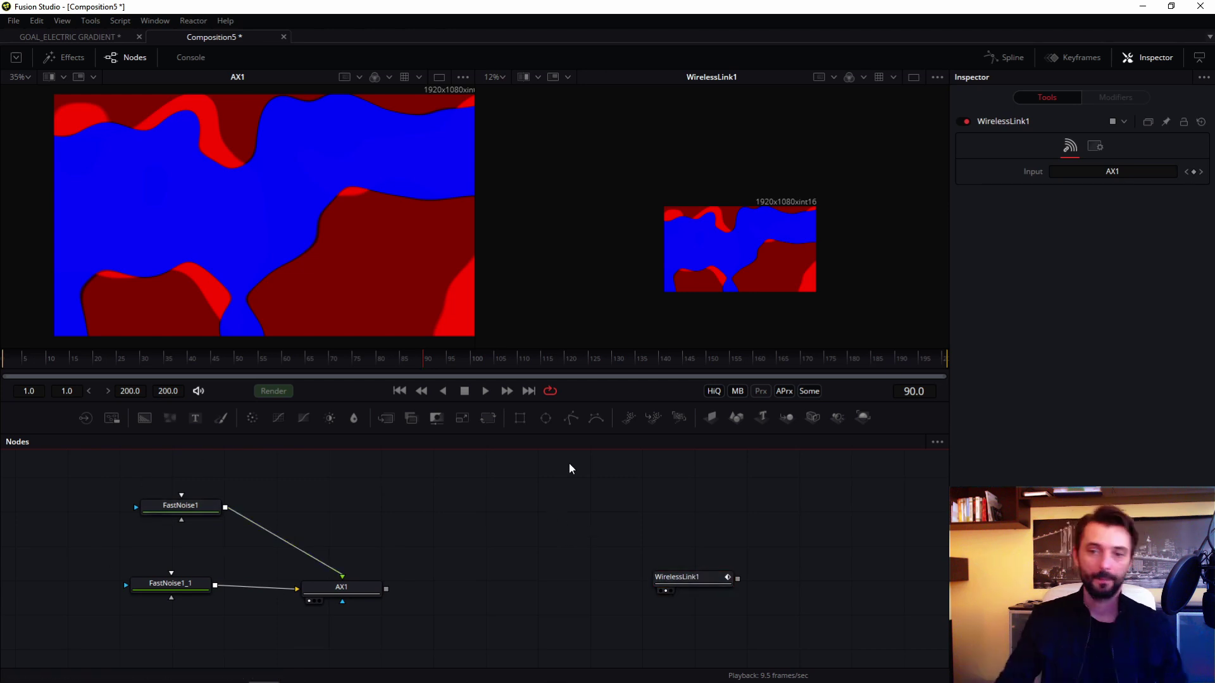
left_click_drag(93, 494, 441, 659)
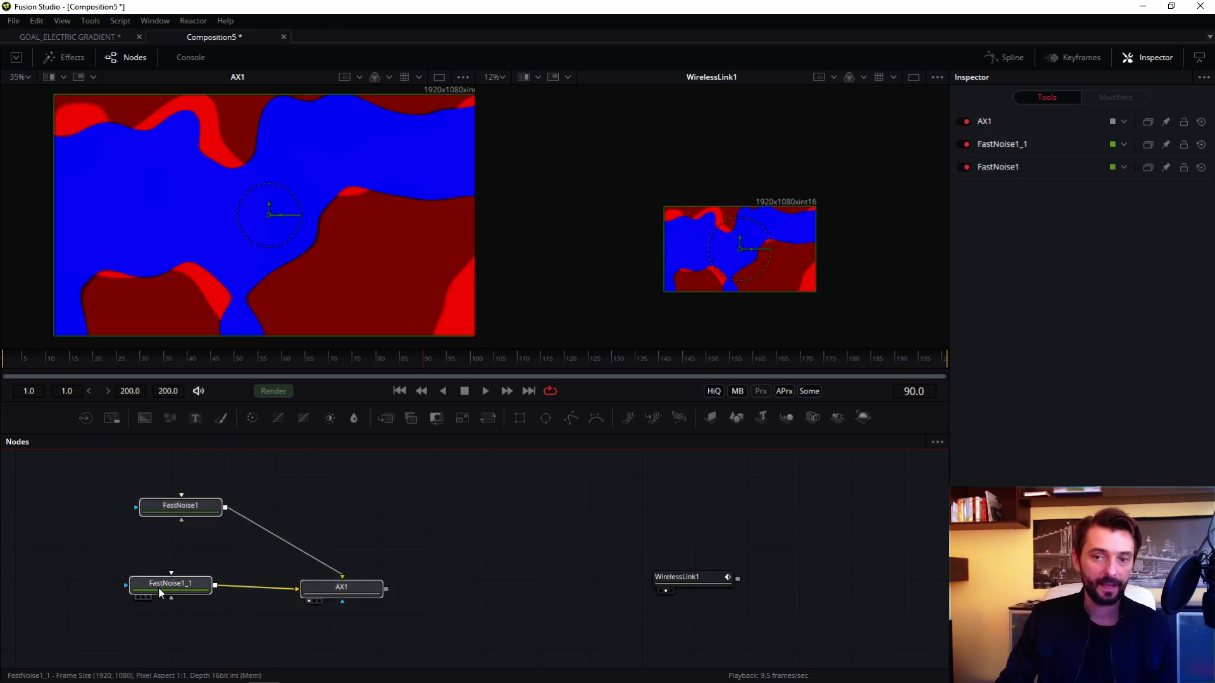
left_click_drag(170, 587, 798, 593)
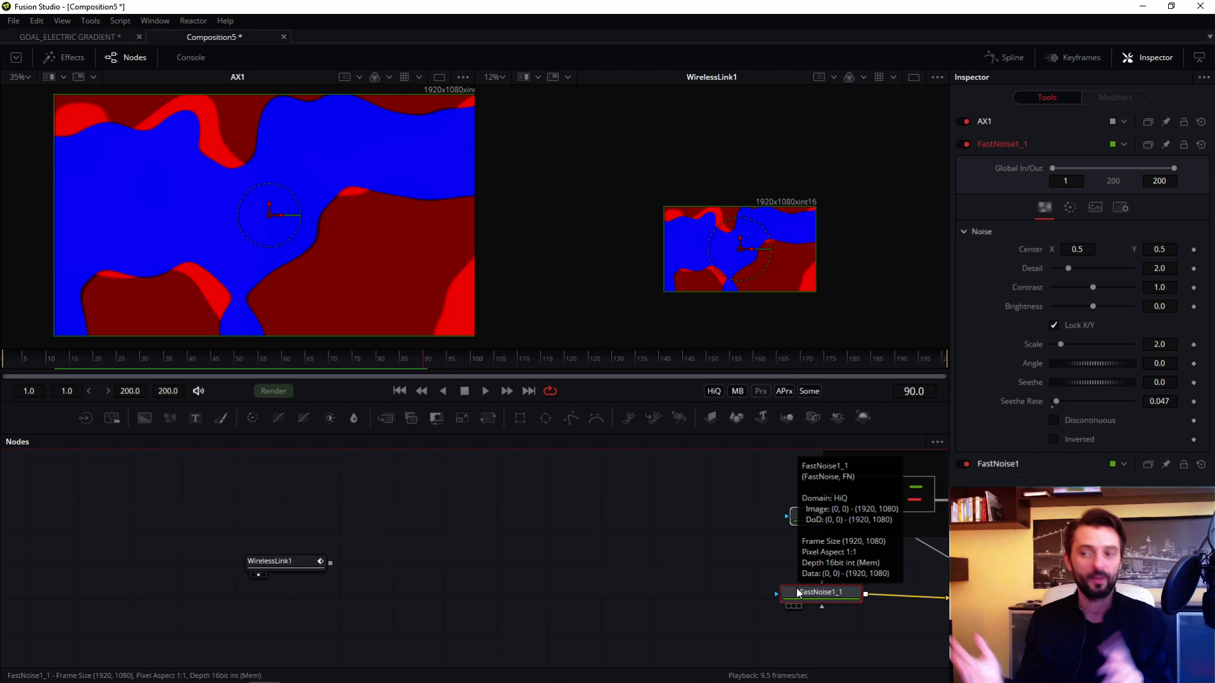
left_click_drag(617, 569, 811, 576)
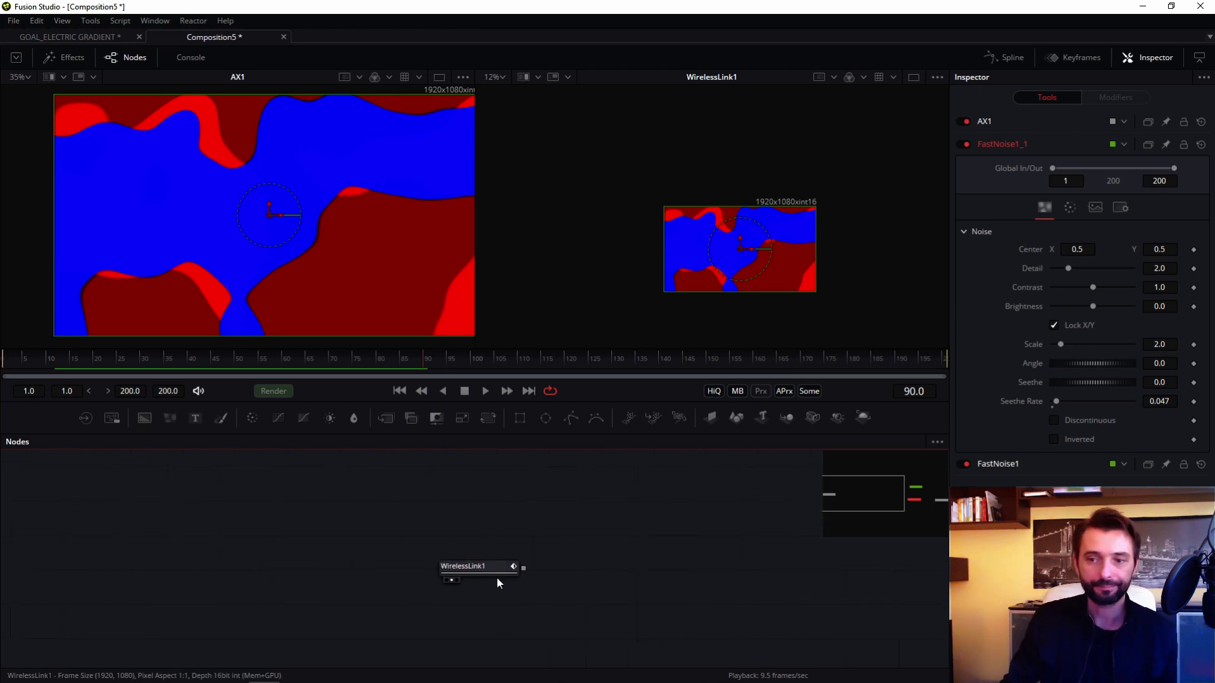
left_click_drag(473, 572, 467, 532)
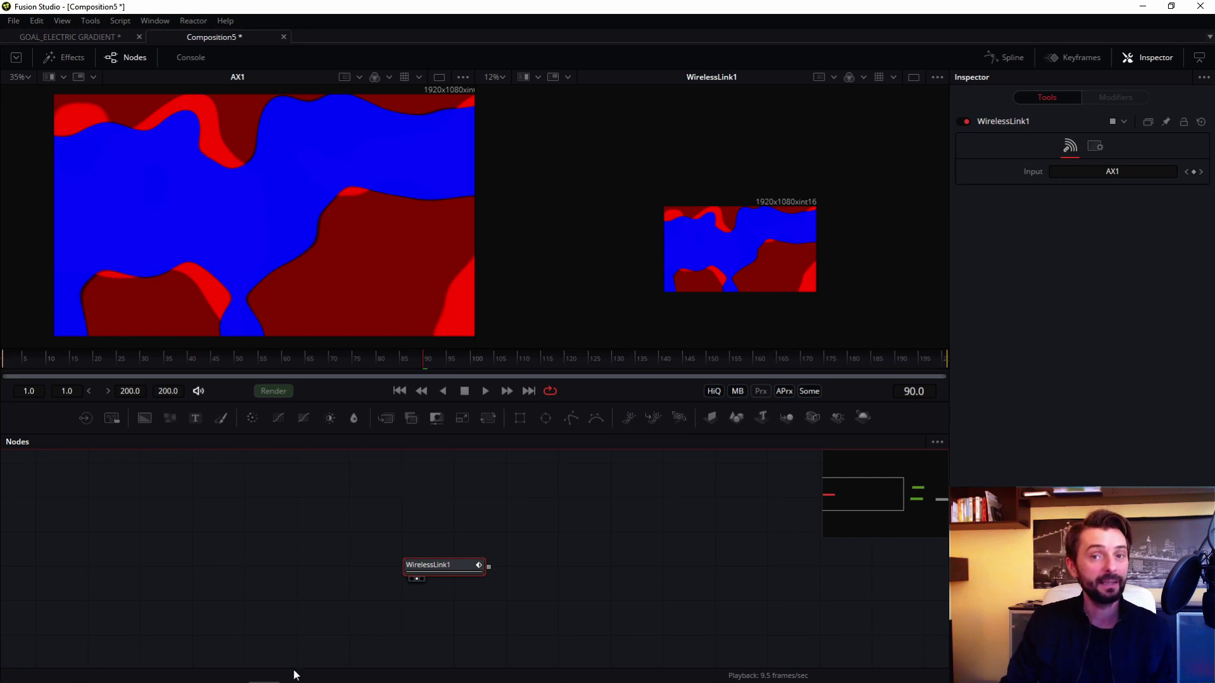
left_click_drag(427, 571, 152, 594)
left_click(336, 515)
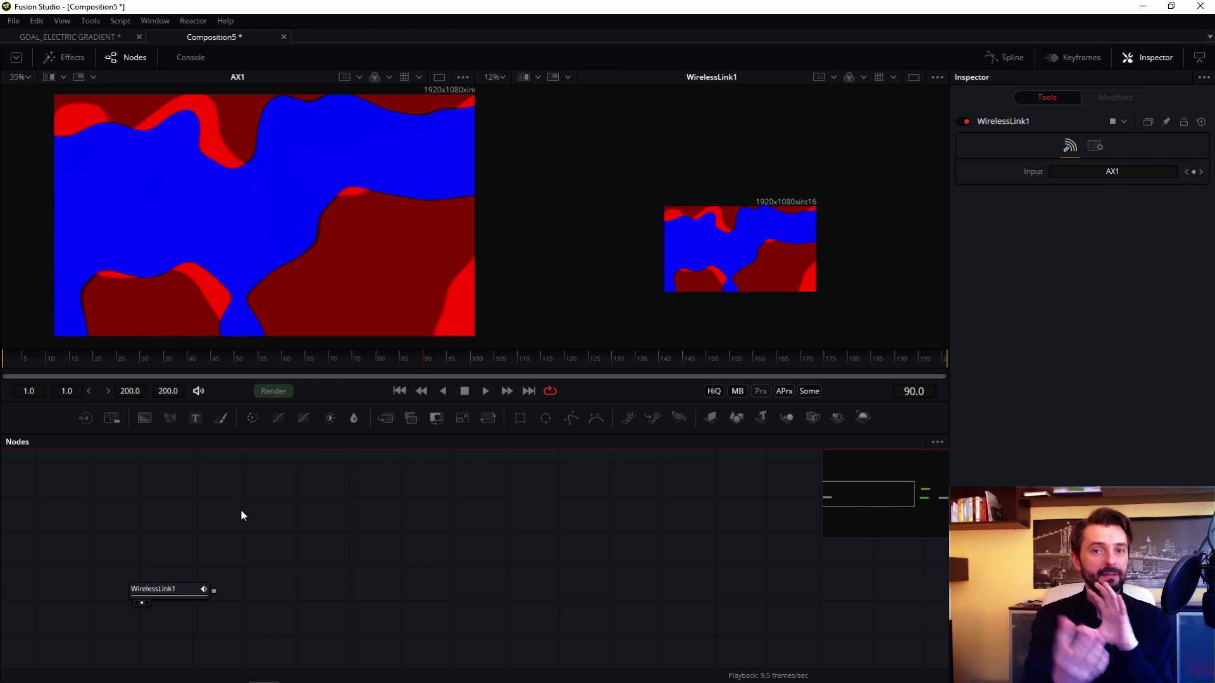
left_click(70, 37)
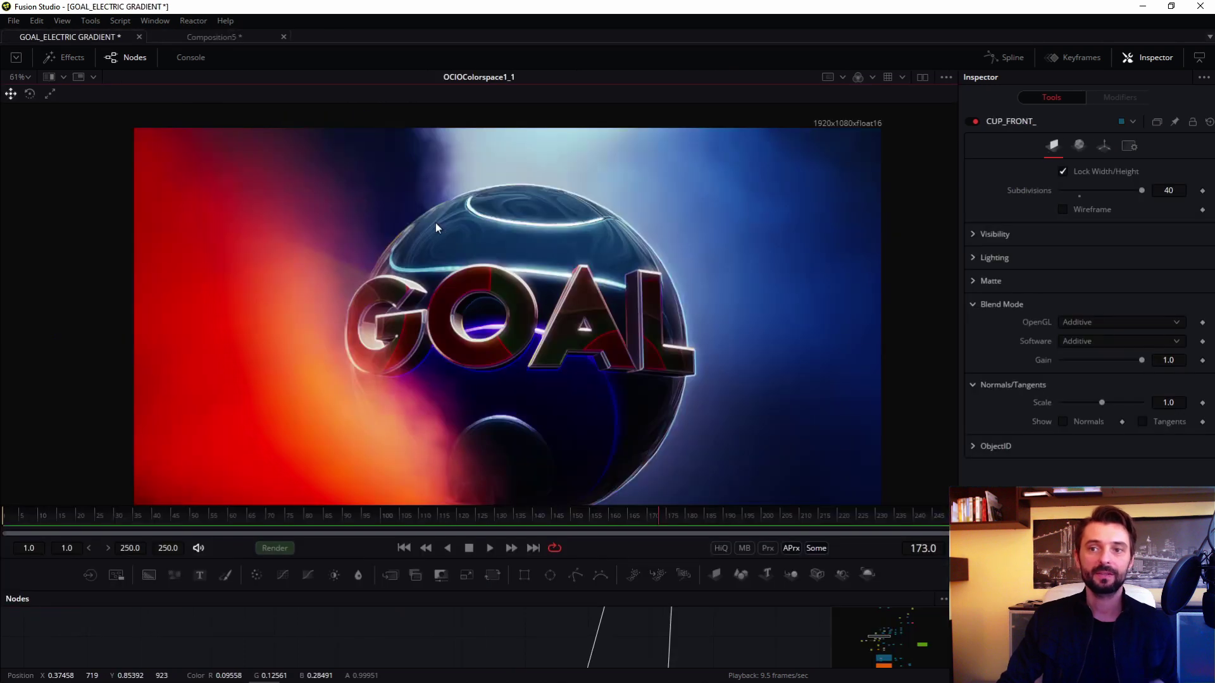
left_click_drag(509, 507, 509, 451)
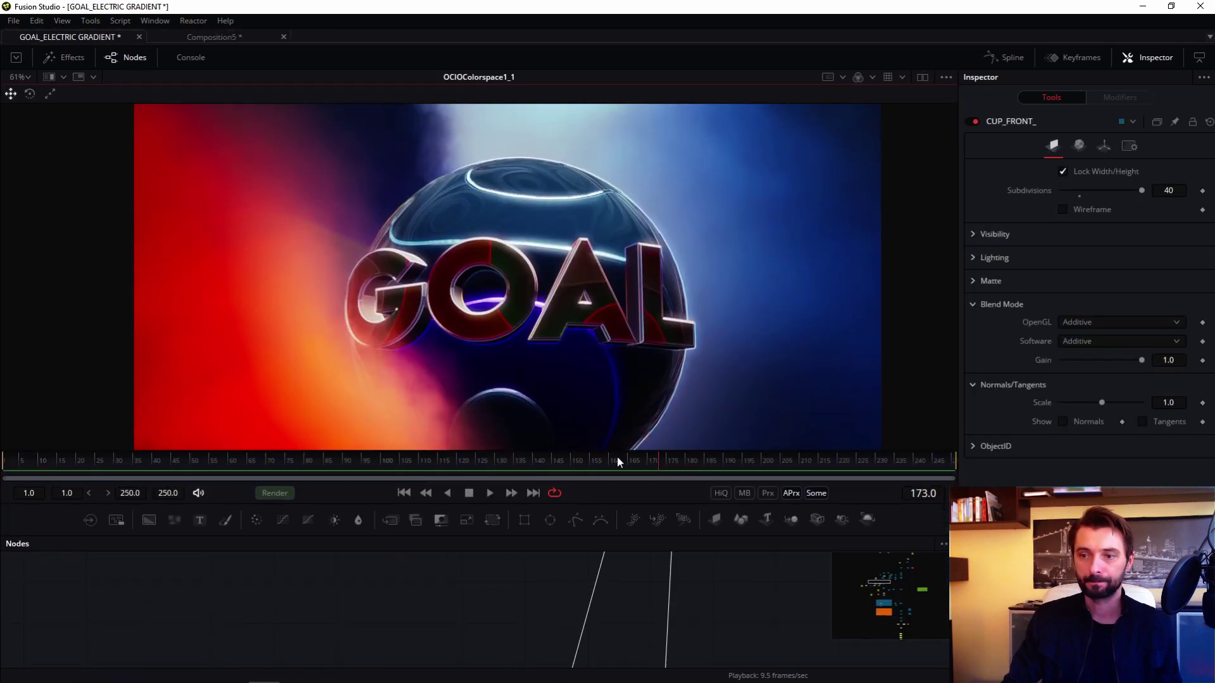
left_click_drag(543, 452, 546, 204)
left_click_drag(558, 355, 505, 469)
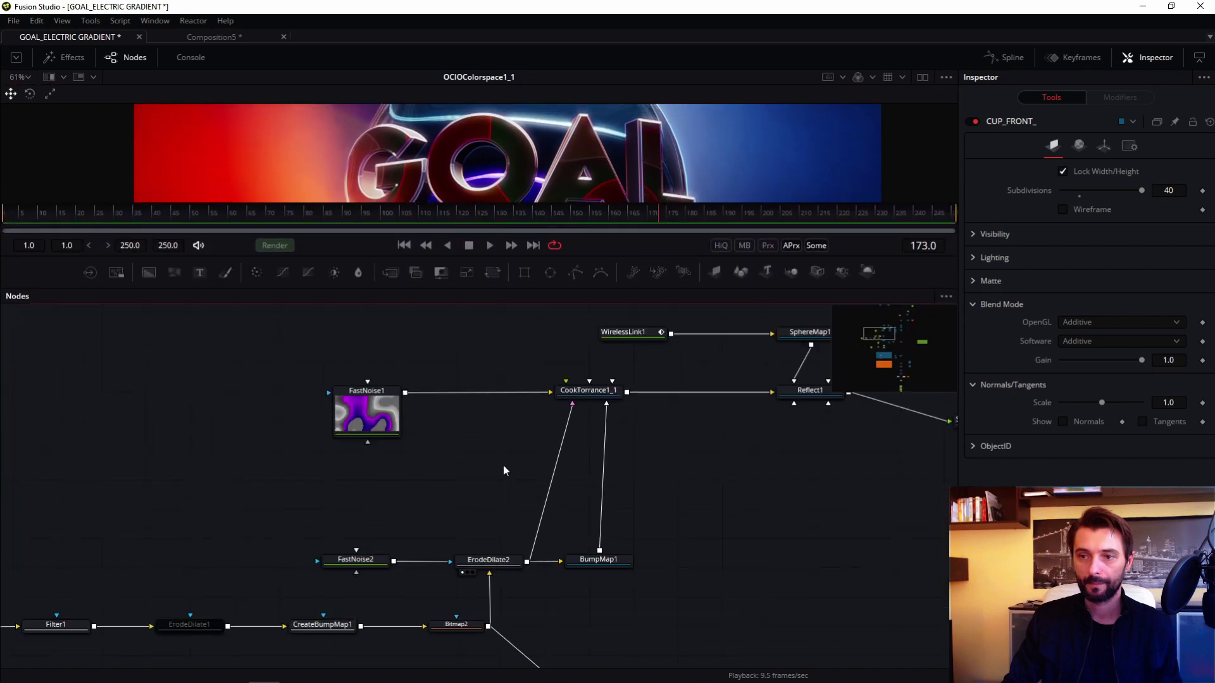
left_click_drag(660, 393, 491, 549)
left_click_drag(697, 399, 312, 515)
left_click_drag(613, 373, 231, 654)
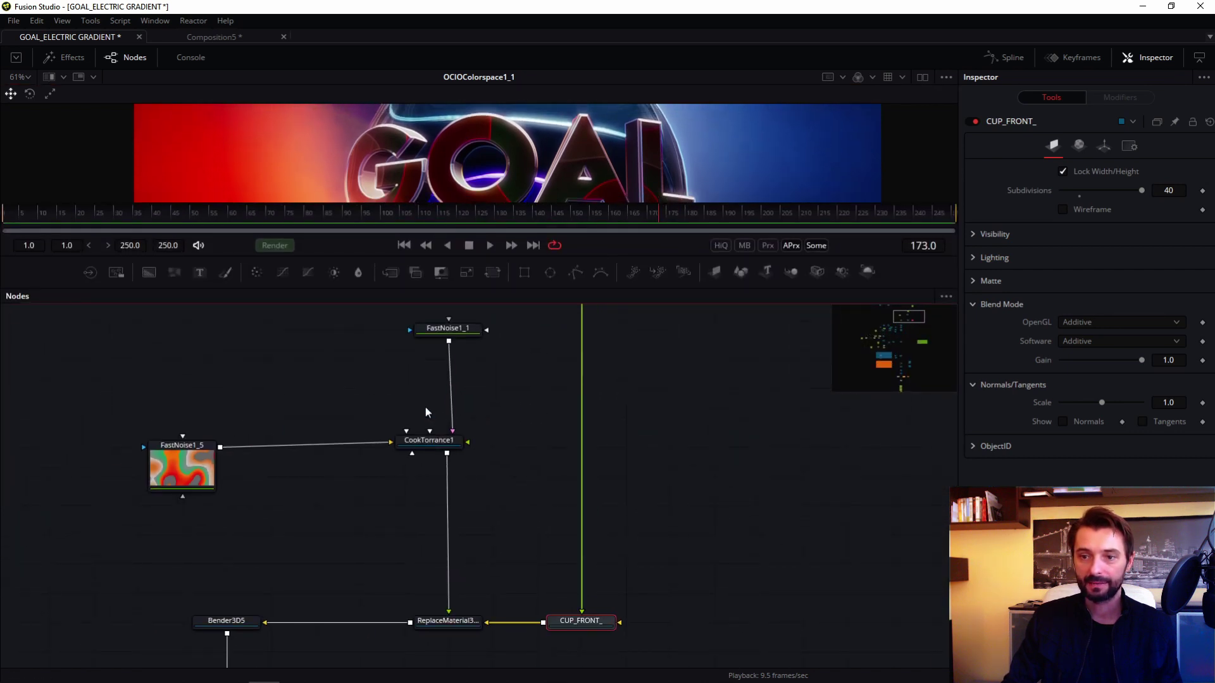
left_click_drag(446, 356, 293, 637)
left_click_drag(437, 648, 427, 417)
left_click_drag(436, 610, 460, 412)
left_click_drag(178, 583, 452, 427)
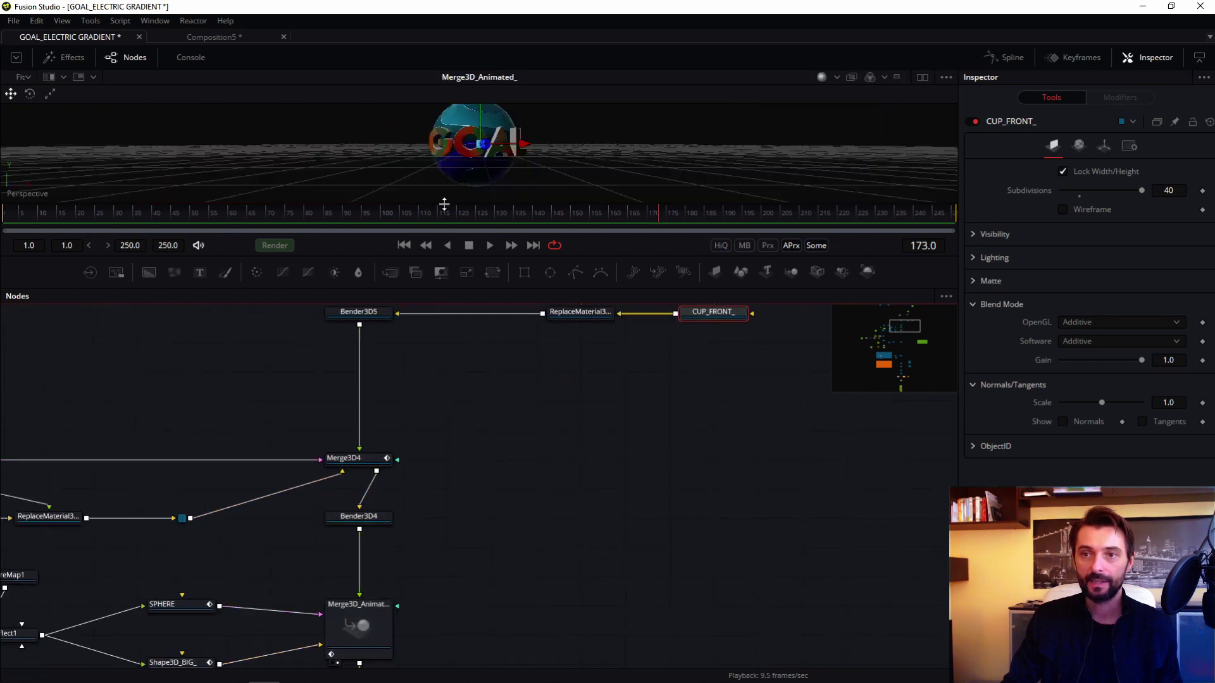
left_click_drag(445, 205, 451, 318)
left_click_drag(507, 198, 500, 236)
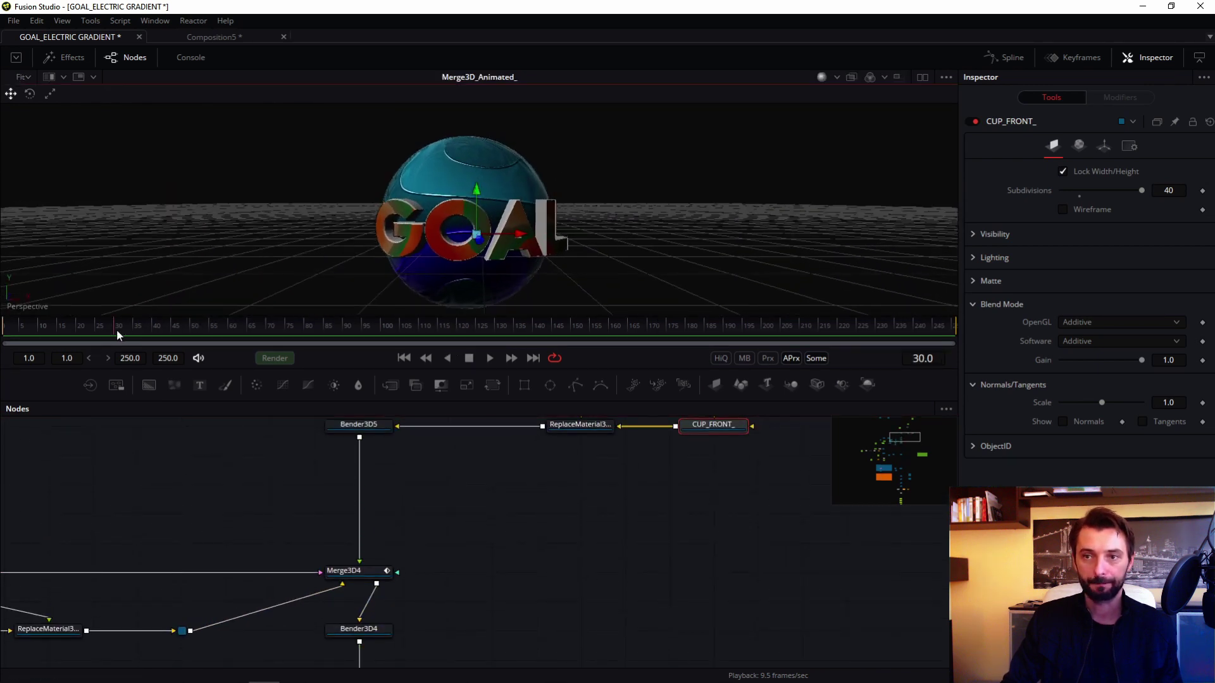
mouse_move(116, 329)
left_mouse_down()
mouse_move(156, 336)
mouse_move(104, 340)
left_mouse_up()
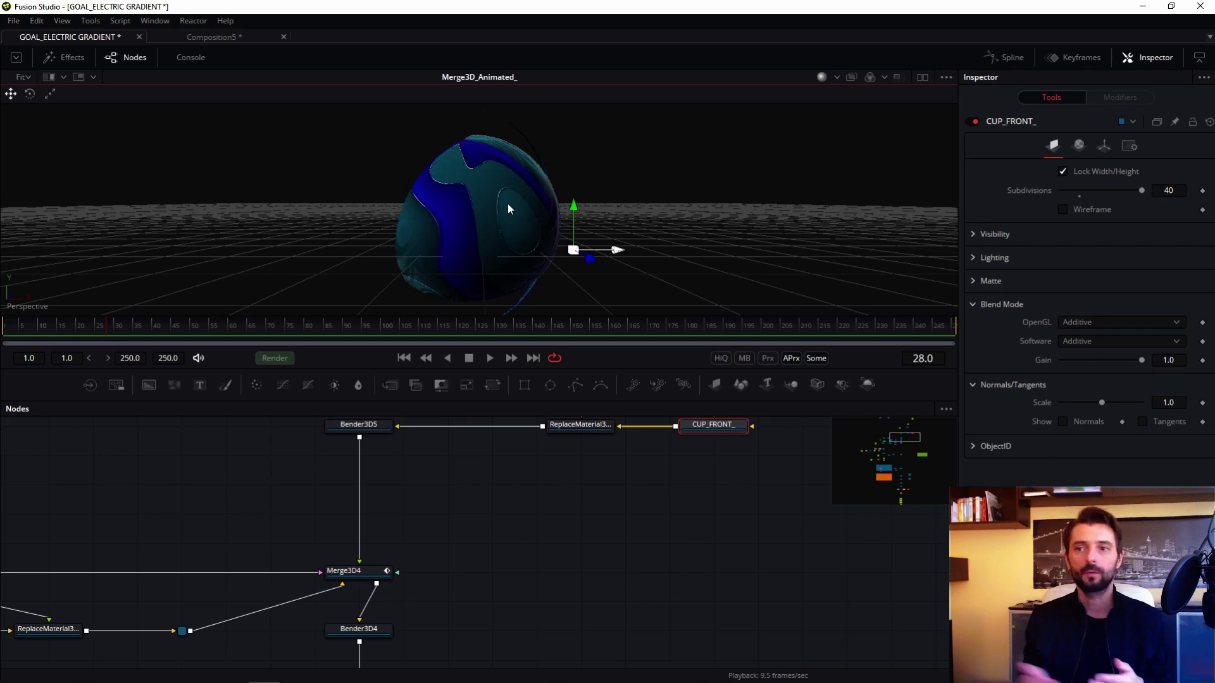
left_click(264, 39)
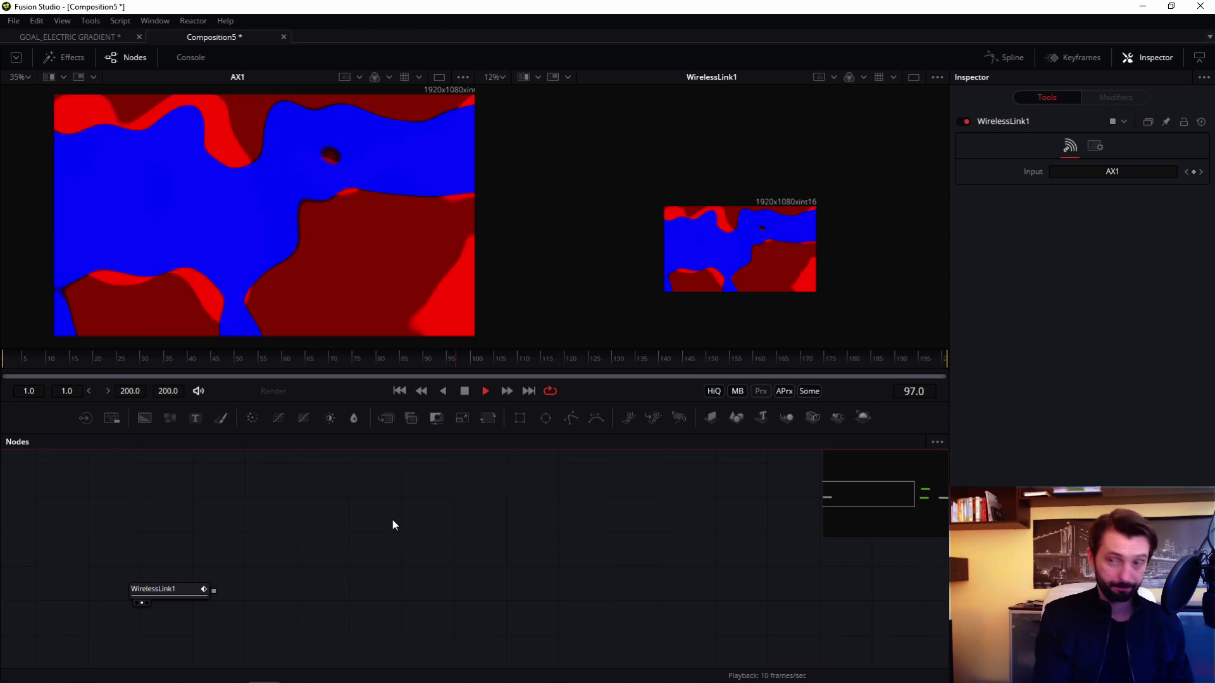
Step: Add a Shape3D sphere with 40 base and 40 height subdivisions, viewed in viewer 2
key("shift+space")
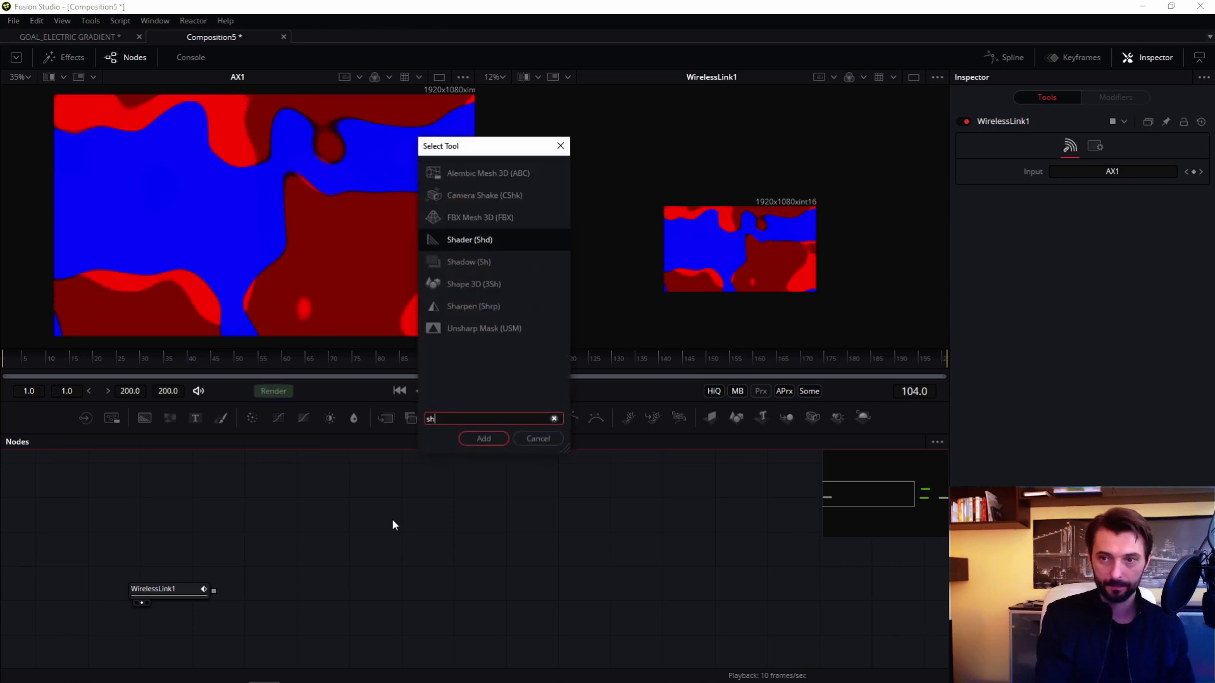
type("shap")
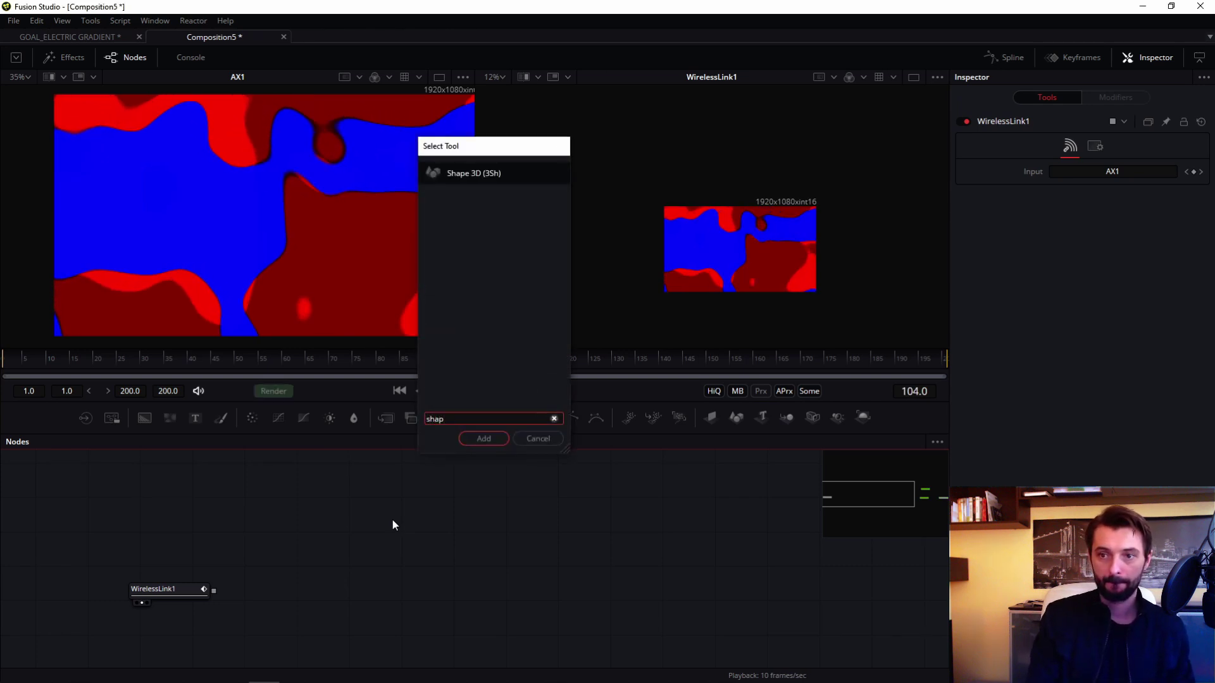
key("Return")
key("2")
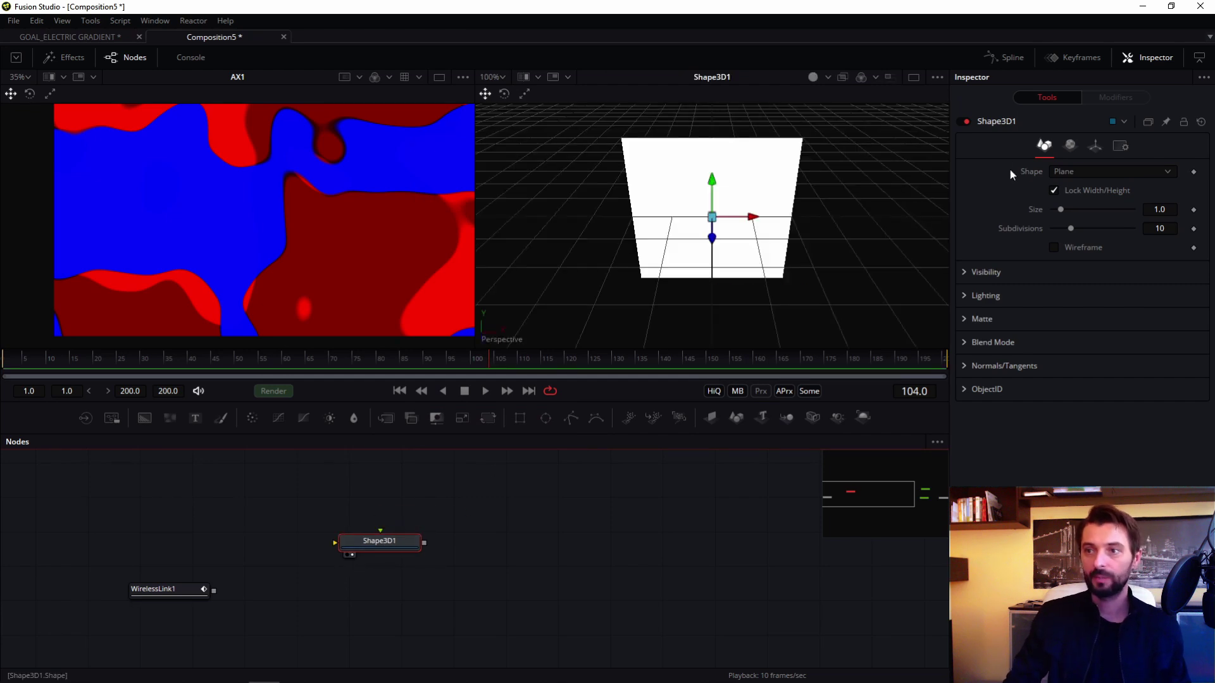
left_click(1071, 171)
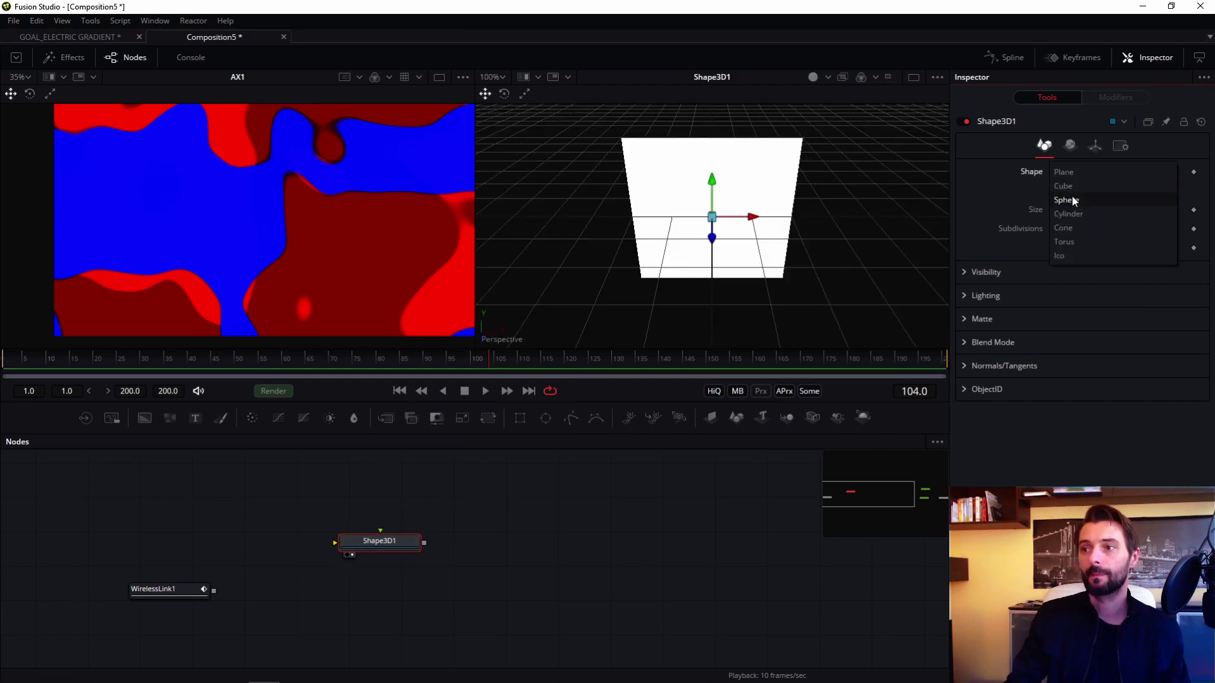
left_click(1072, 199)
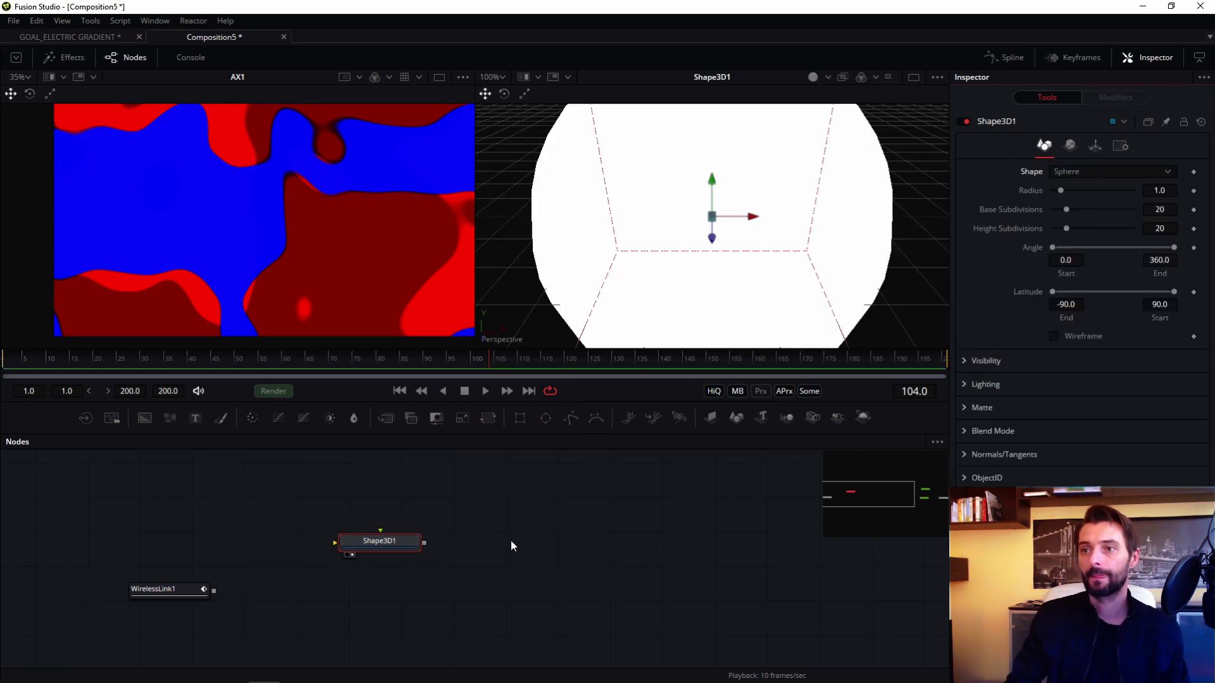
double_click(1169, 210)
type("40")
key("Tab")
type("40")
key("Tab")
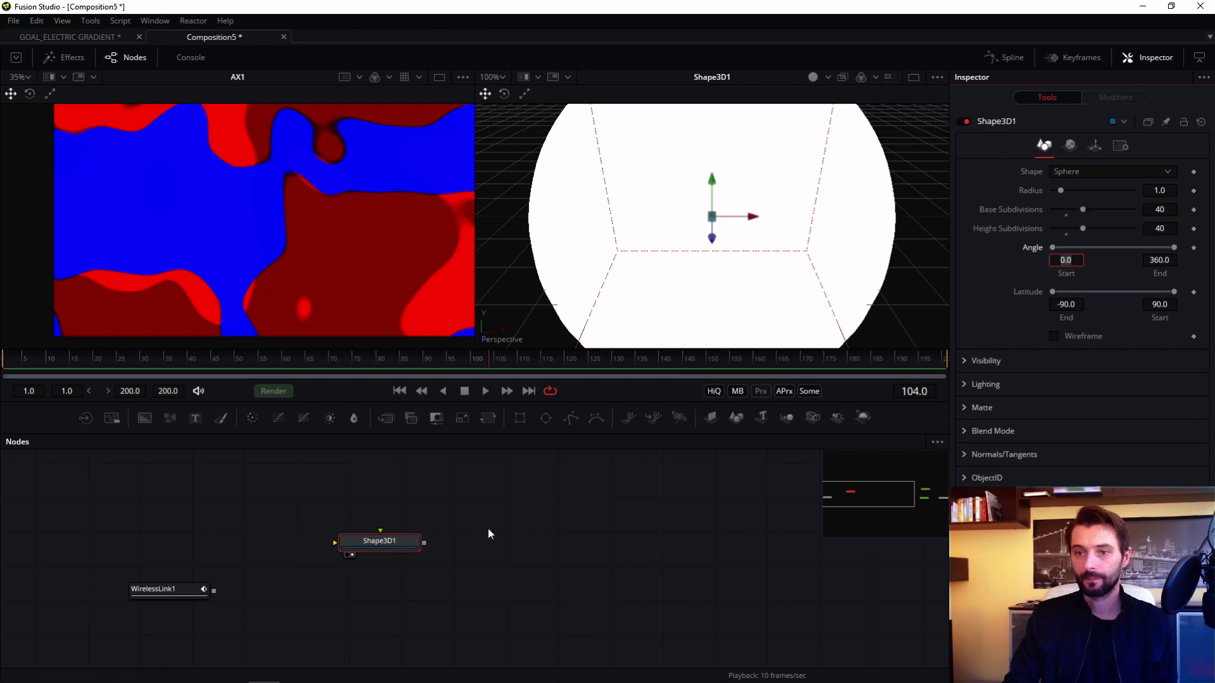
left_click_drag(396, 541, 447, 541)
left_click(553, 522)
Step: Add a CookTorrance material node via the 'coo' tool search
key("shift+space")
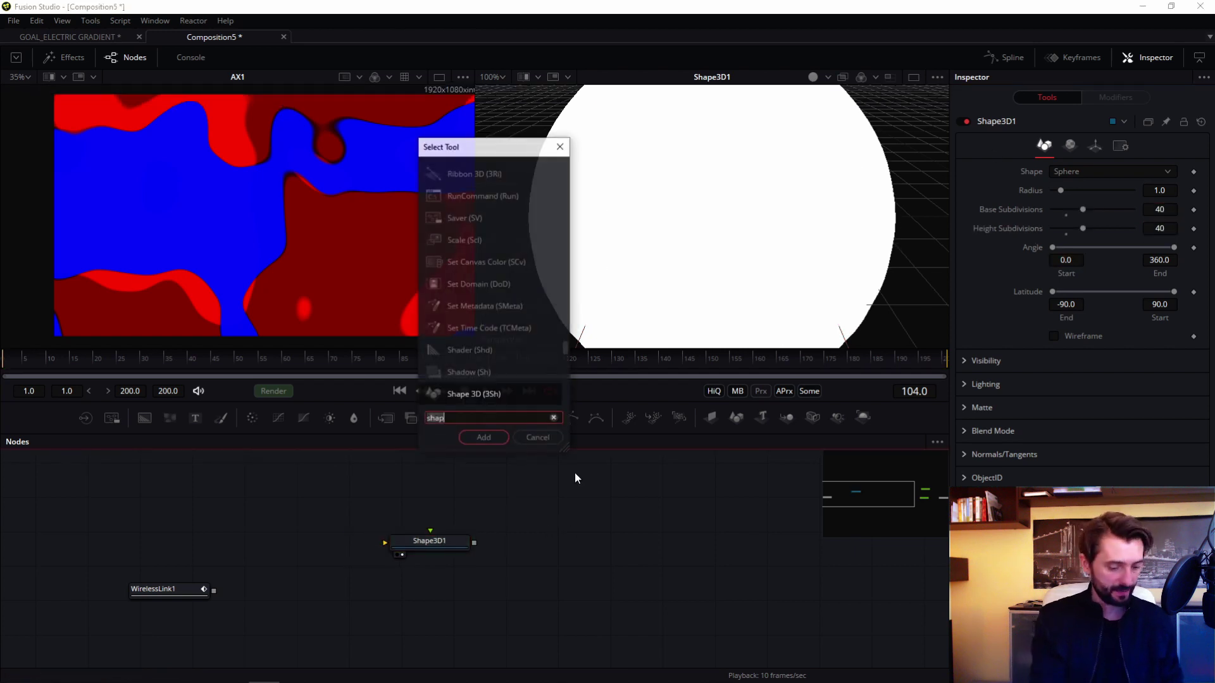
type("coo")
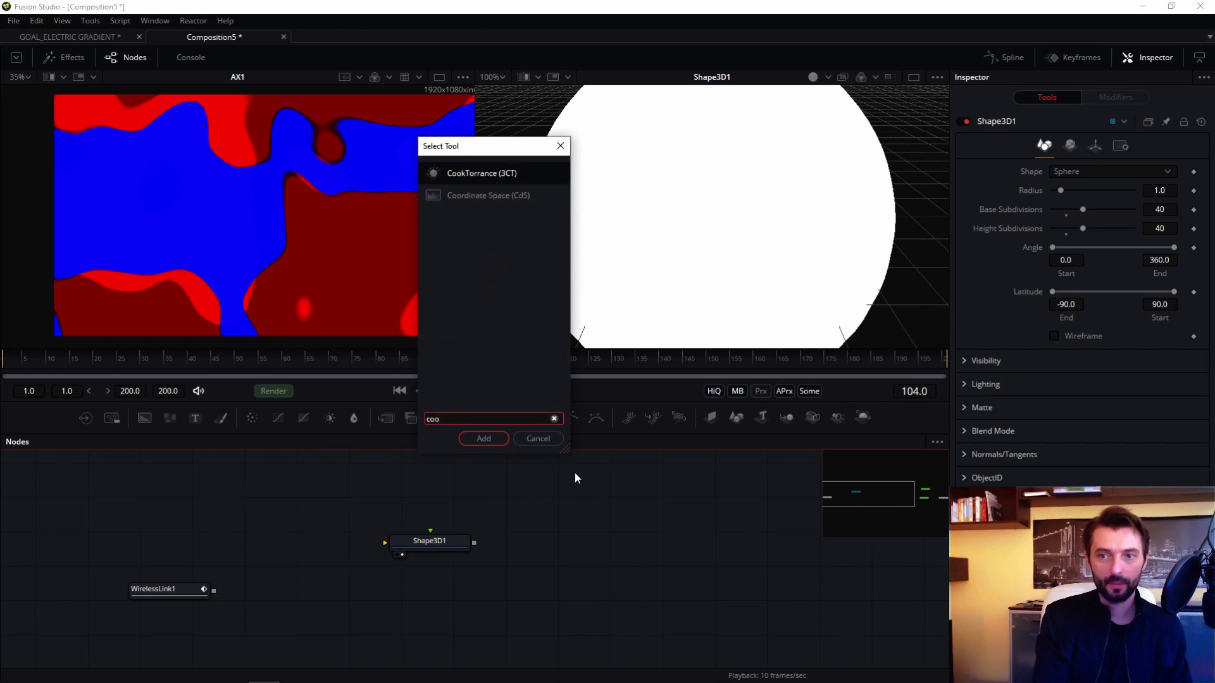
key("Return")
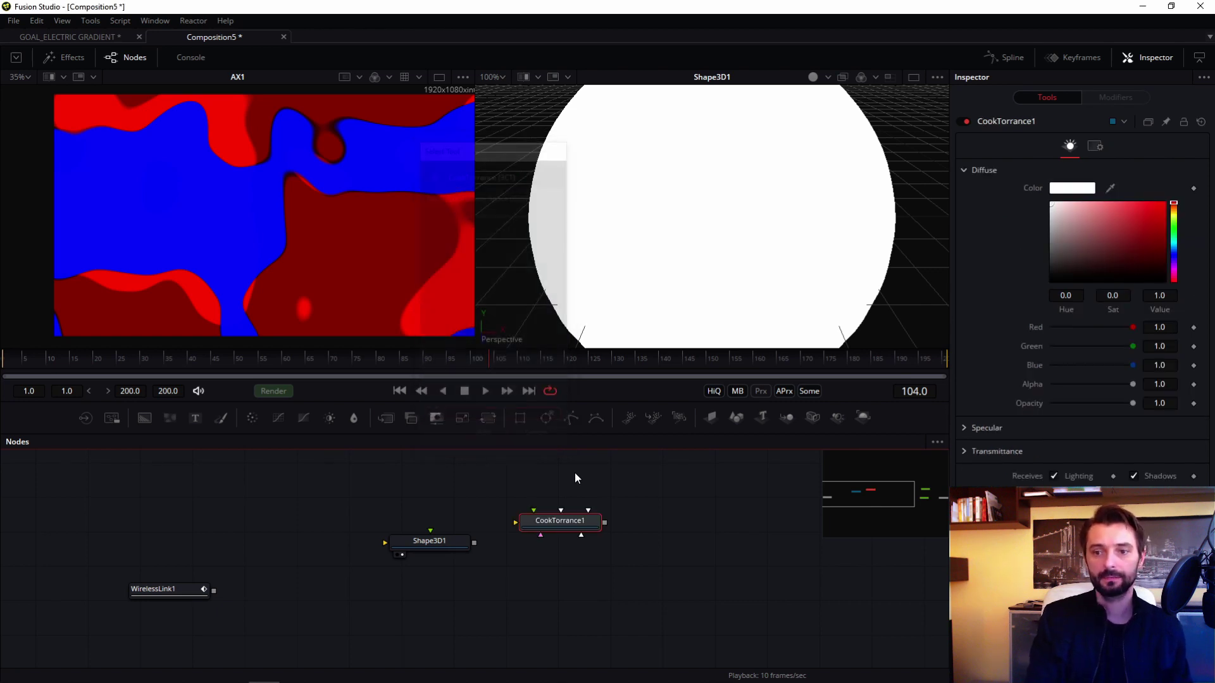
Step: Connect WirelessLink1 into CookTorrance1 and CookTorrance1 into Shape3D1
left_click_drag(552, 522, 284, 549)
left_click_drag(415, 545, 466, 549)
mouse_move(338, 549)
left_mouse_down()
mouse_move(467, 551)
mouse_move(335, 554)
left_mouse_up()
left_click_drag(172, 592, 173, 574)
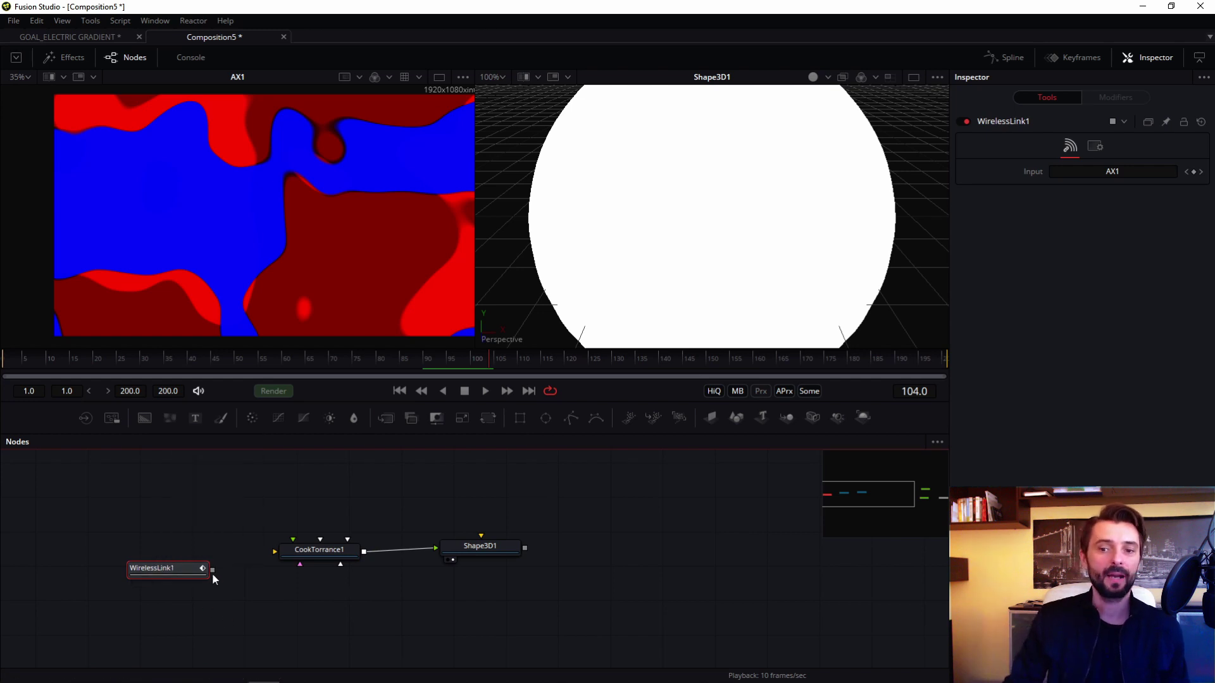
left_click_drag(213, 572, 276, 552)
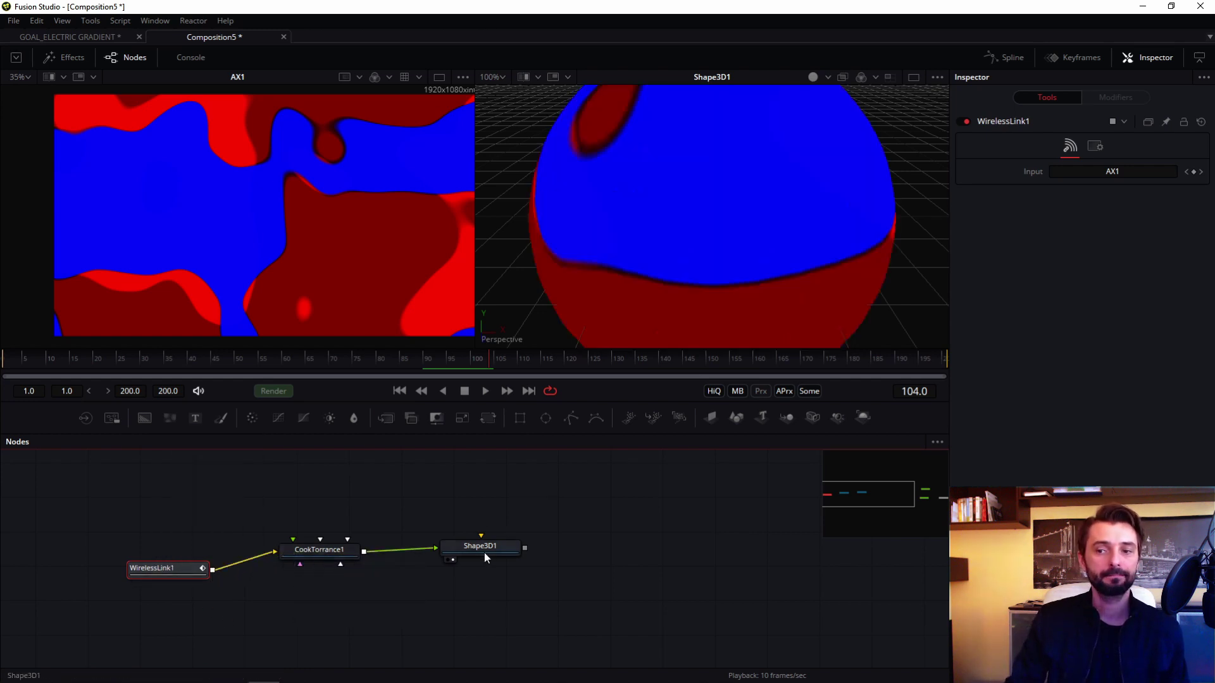
Step: Show a single 3D viewer with lighting on and play to inspect the textured sphere
left_click(913, 77)
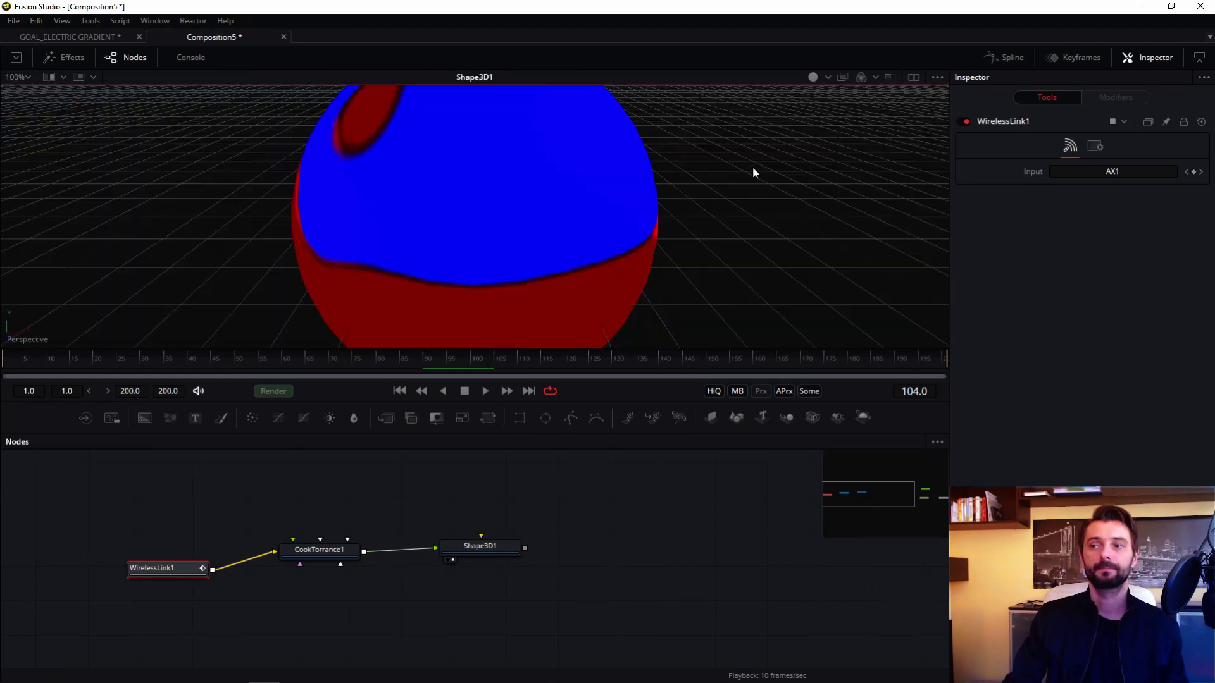
right_click(754, 162)
mouse_move(791, 212)
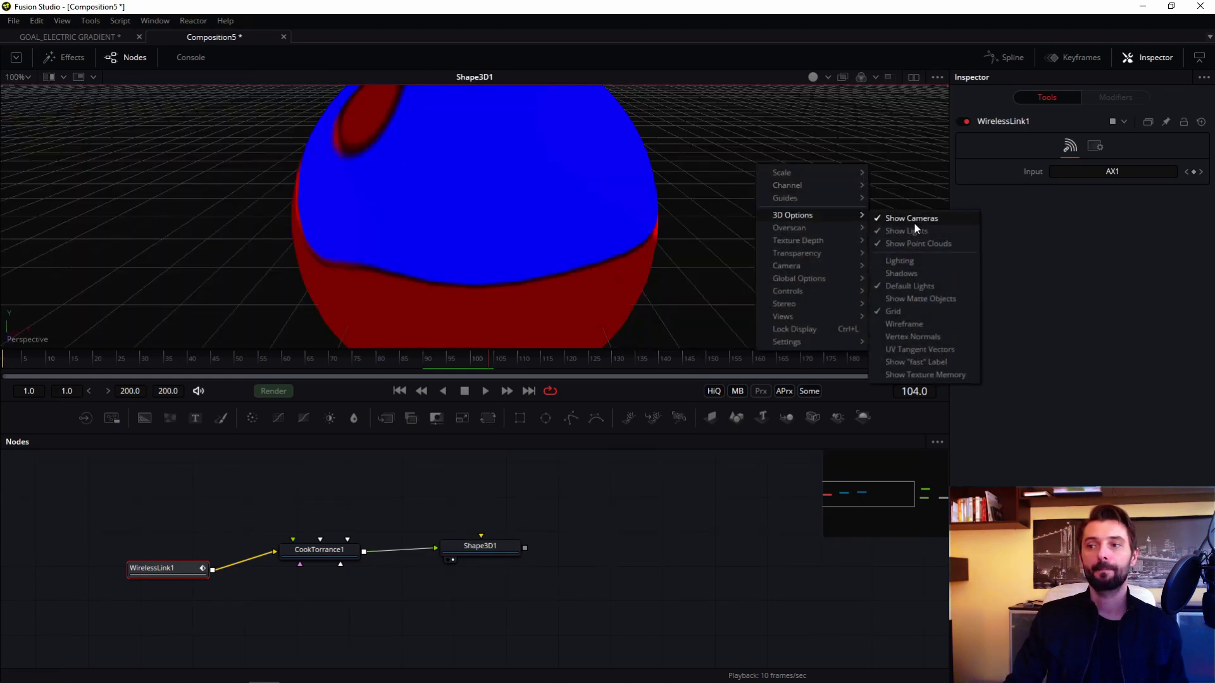
left_click(902, 263)
scroll(492, 204, "down", 6)
left_click_drag(492, 203, 469, 240)
key("space")
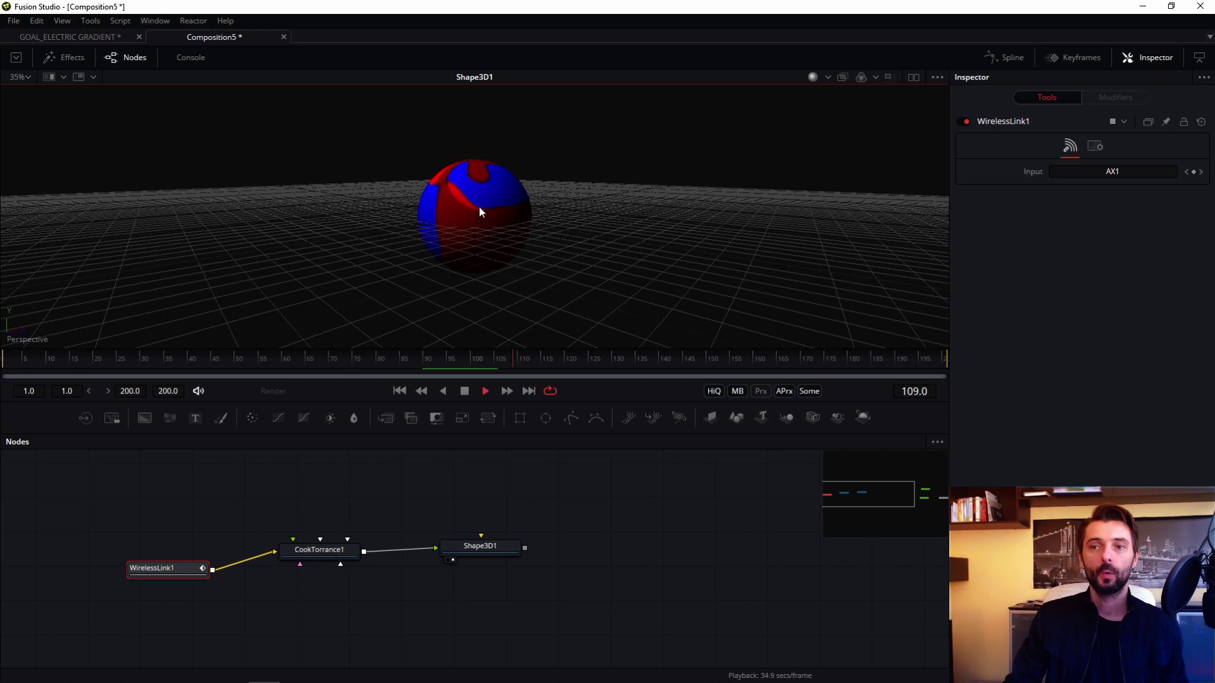
scroll(479, 206, "up", 4)
left_click_drag(524, 180, 481, 197)
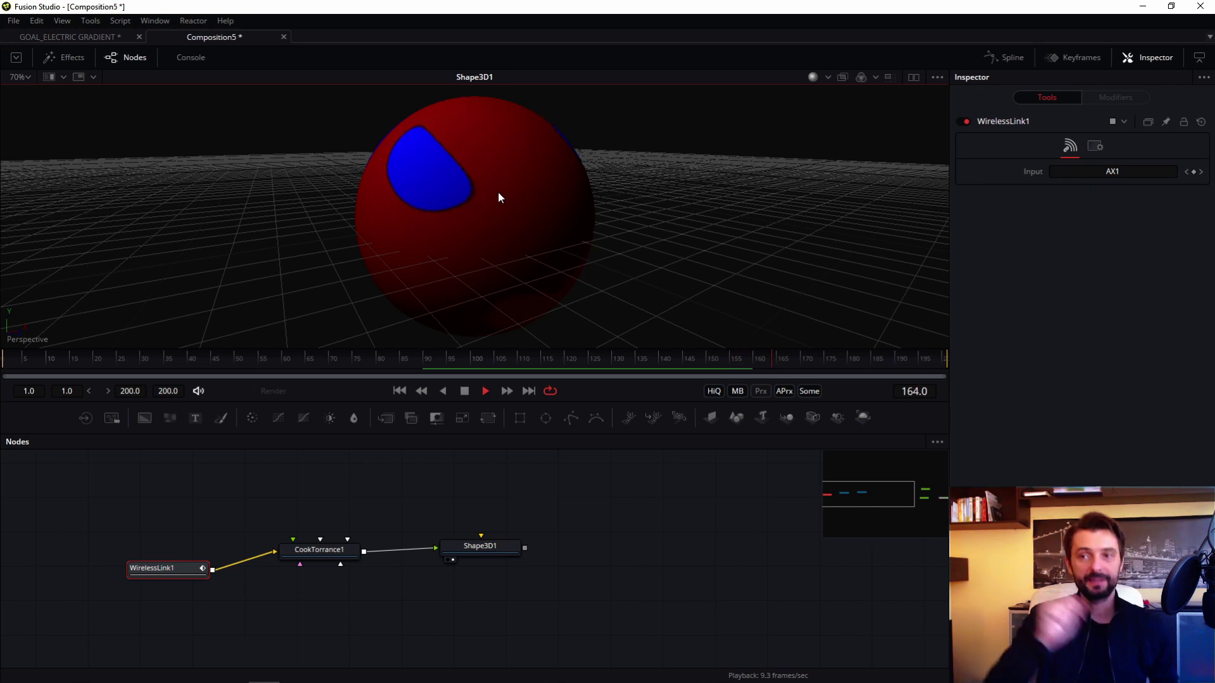
key("space")
Step: Keyframe Shape3D1's Start Angle from 360 at frame 1 to 0 near frame 50, then play it
left_click(500, 546)
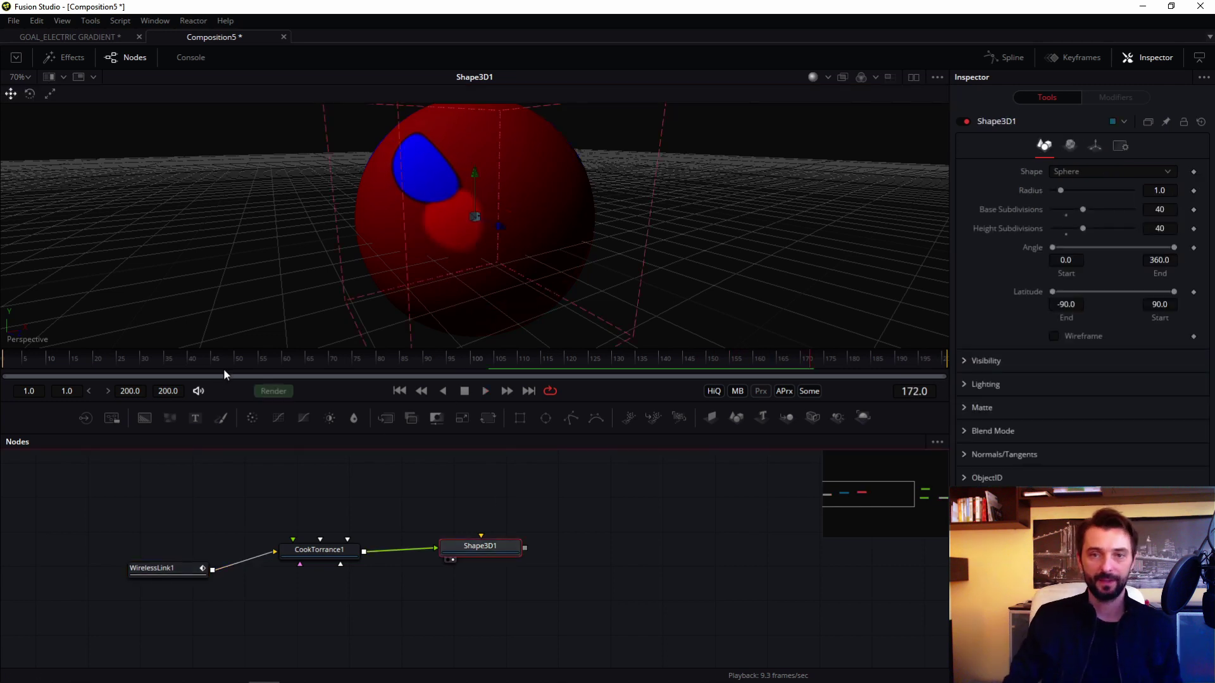
left_click_drag(92, 363, 2, 362)
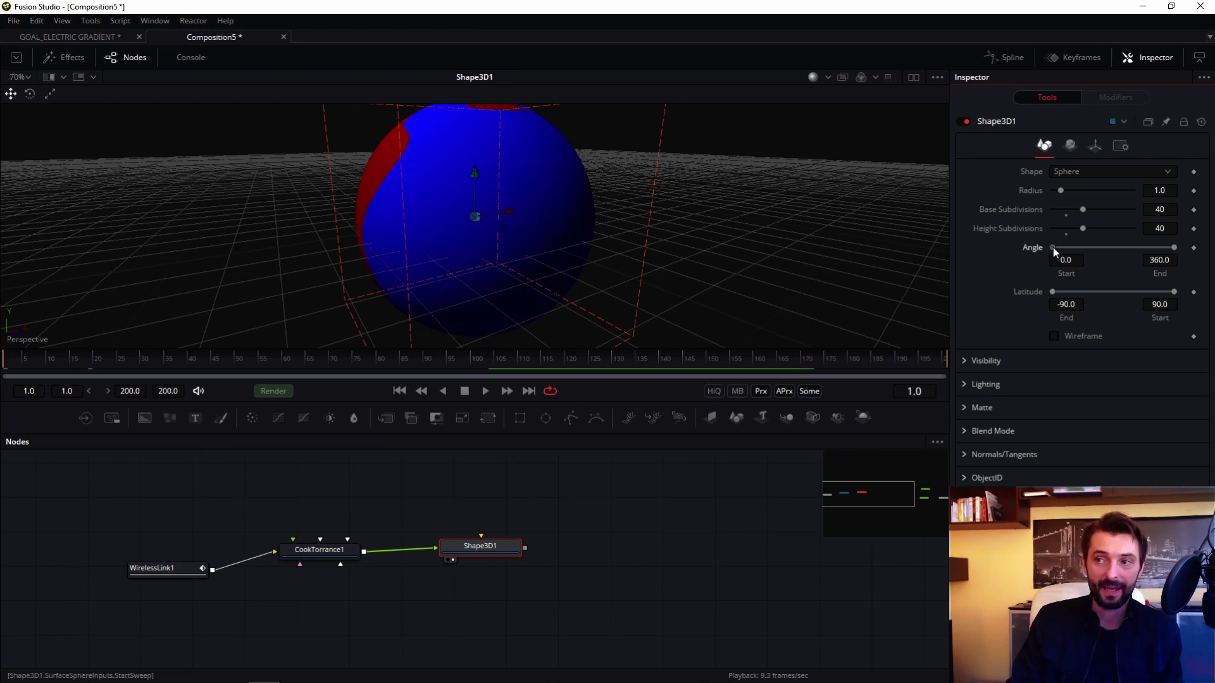
left_click_drag(1053, 248, 1166, 247)
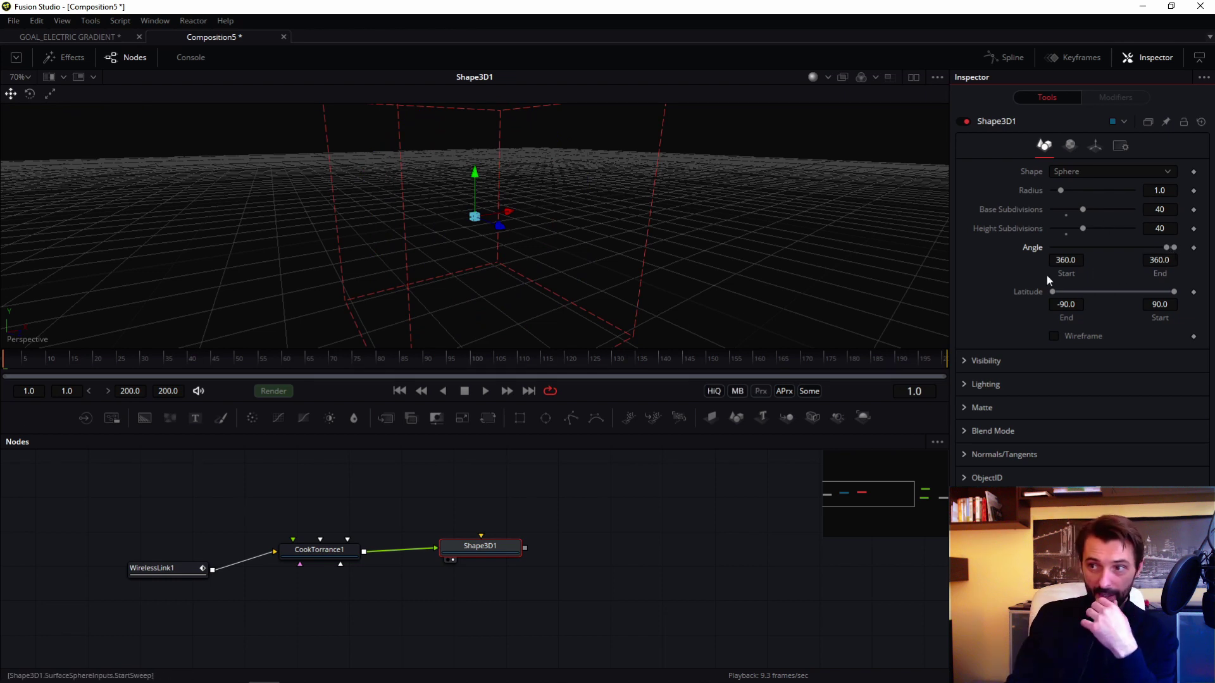
left_click(1193, 248)
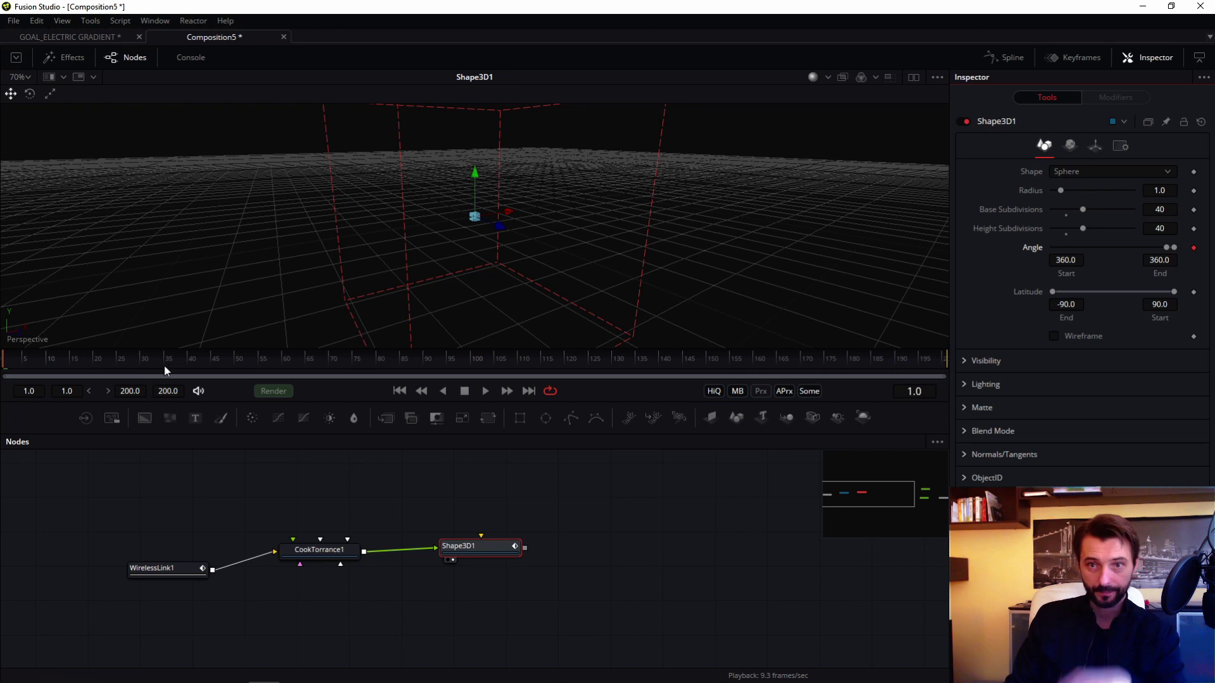
left_click_drag(168, 364, 259, 364)
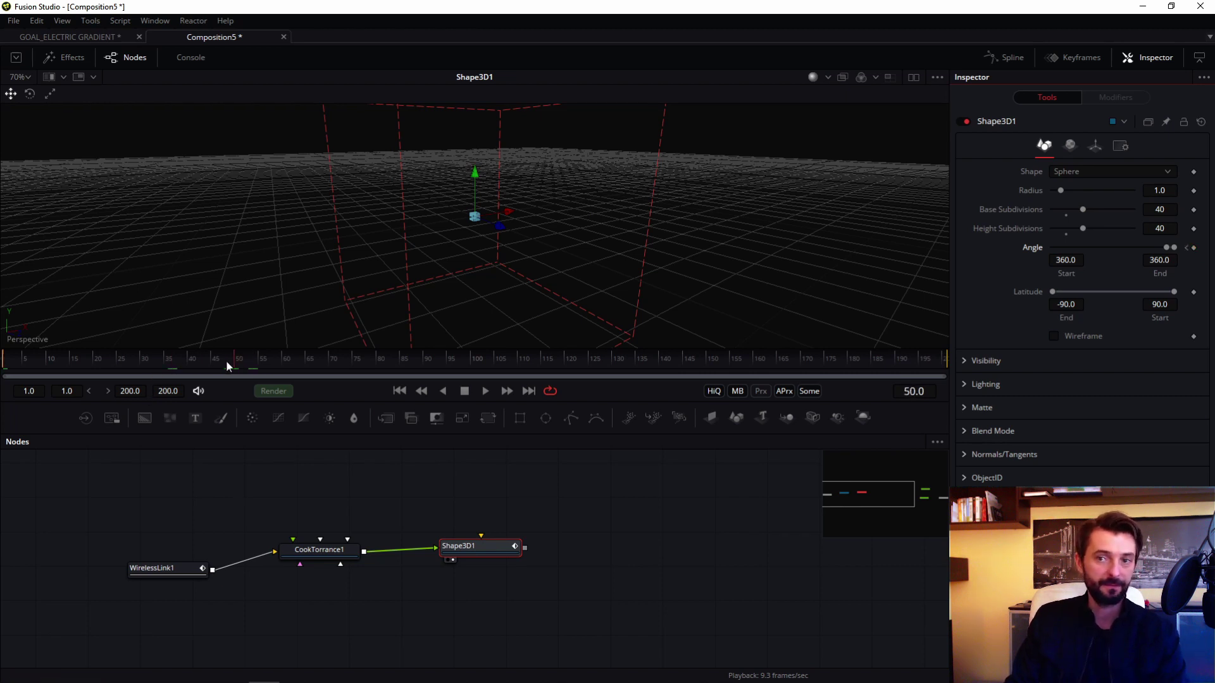
left_click_drag(1166, 247, 1052, 248)
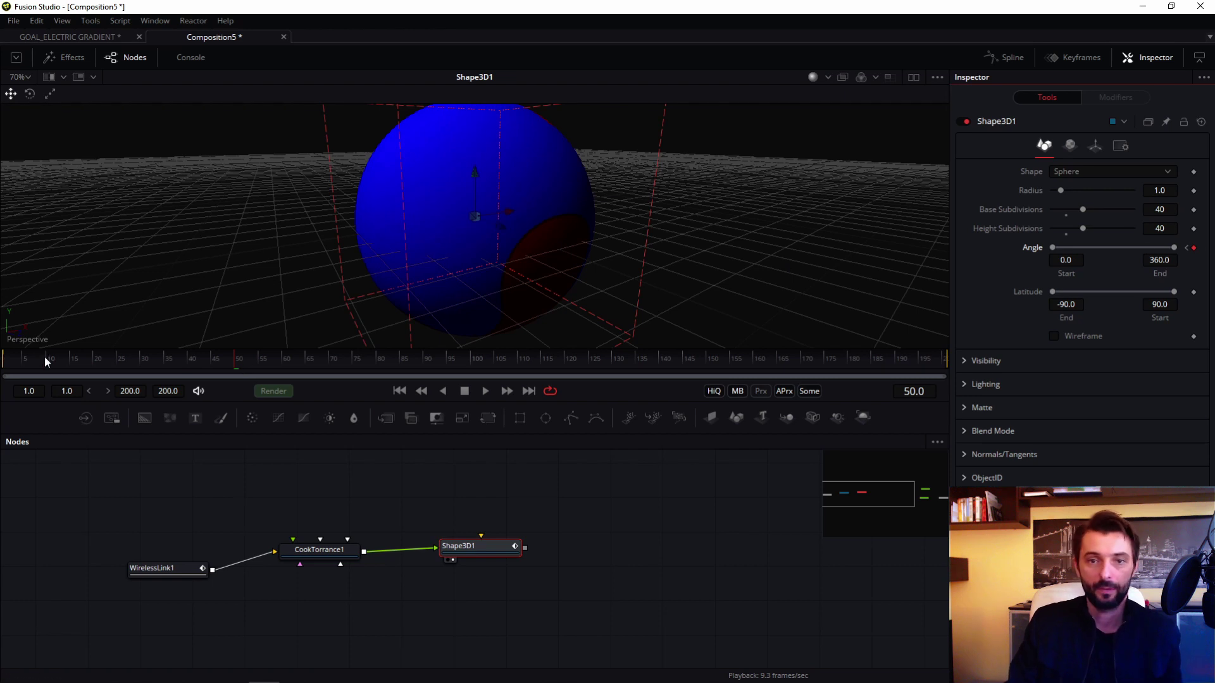
left_click_drag(44, 359, 2, 359)
key("space")
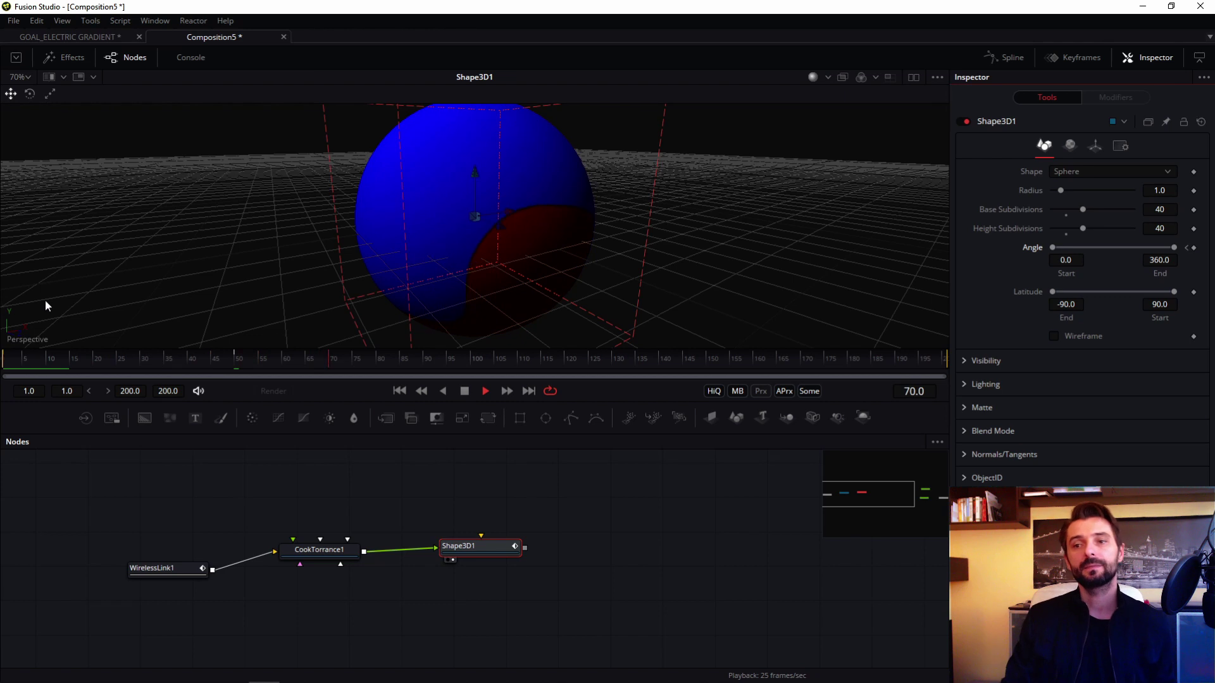
key("space")
left_click_drag(427, 349, 427, 372)
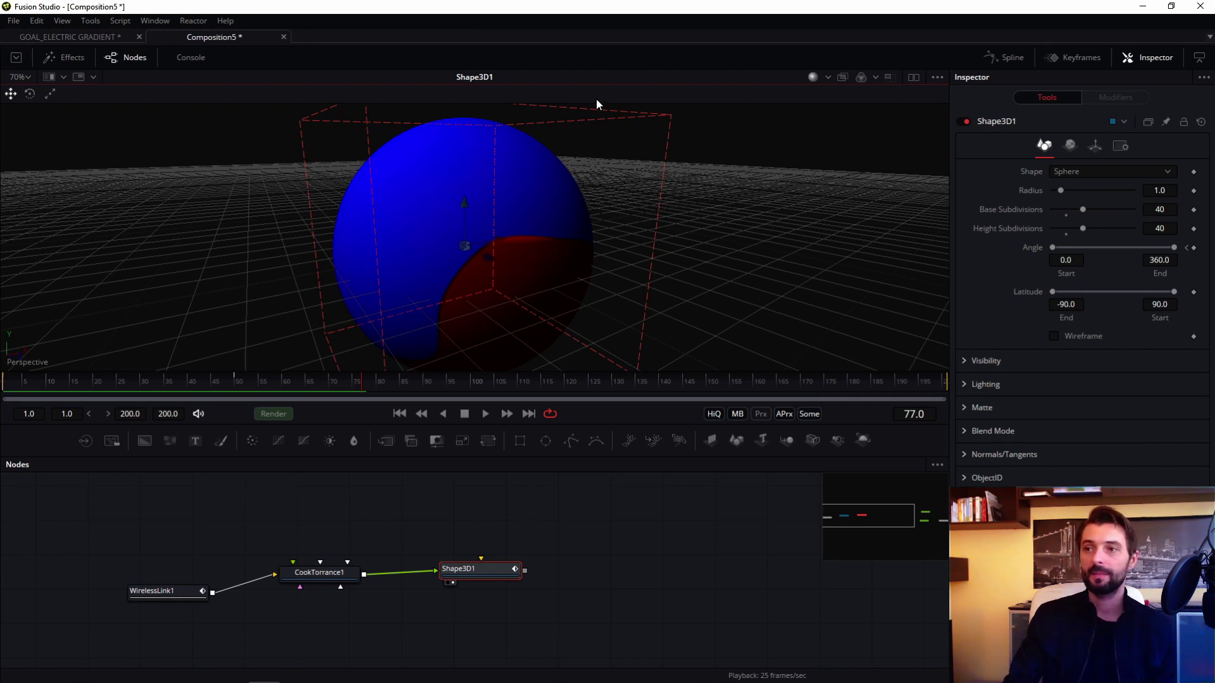
Step: Show only Shape3D1's Start Angle curve in the Spline editor
left_click(1006, 57)
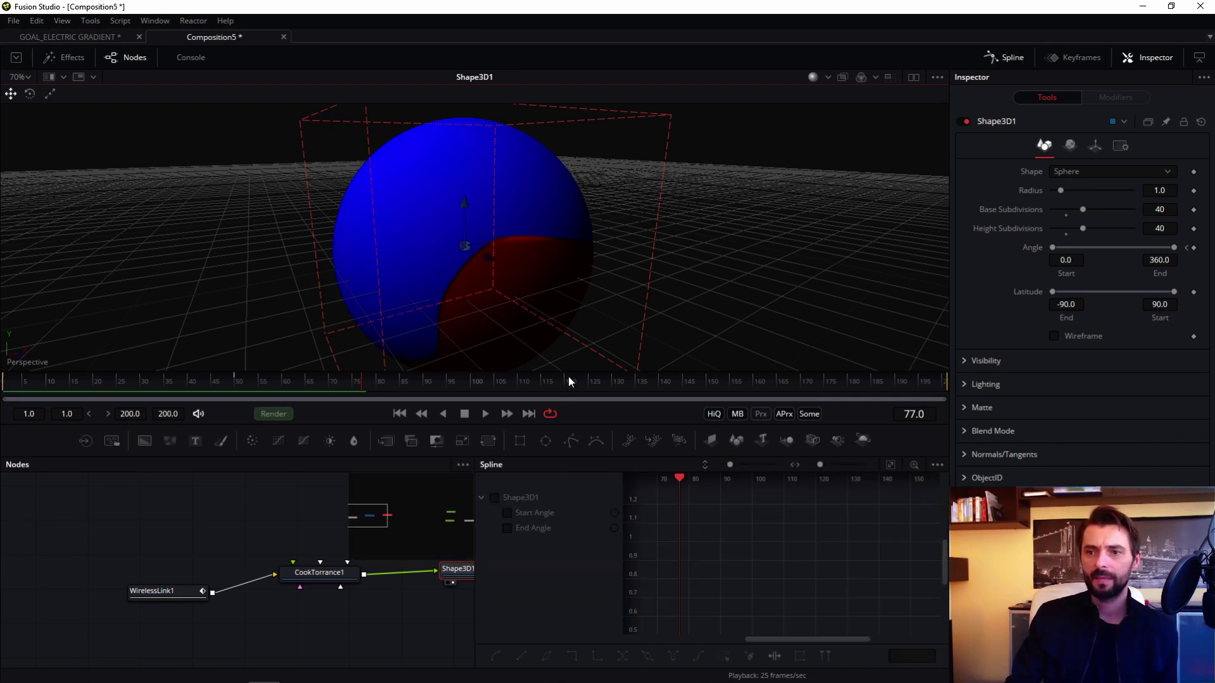
left_click_drag(568, 372, 566, 364)
left_click(522, 491)
left_click_drag(319, 558, 107, 558)
left_click(568, 510)
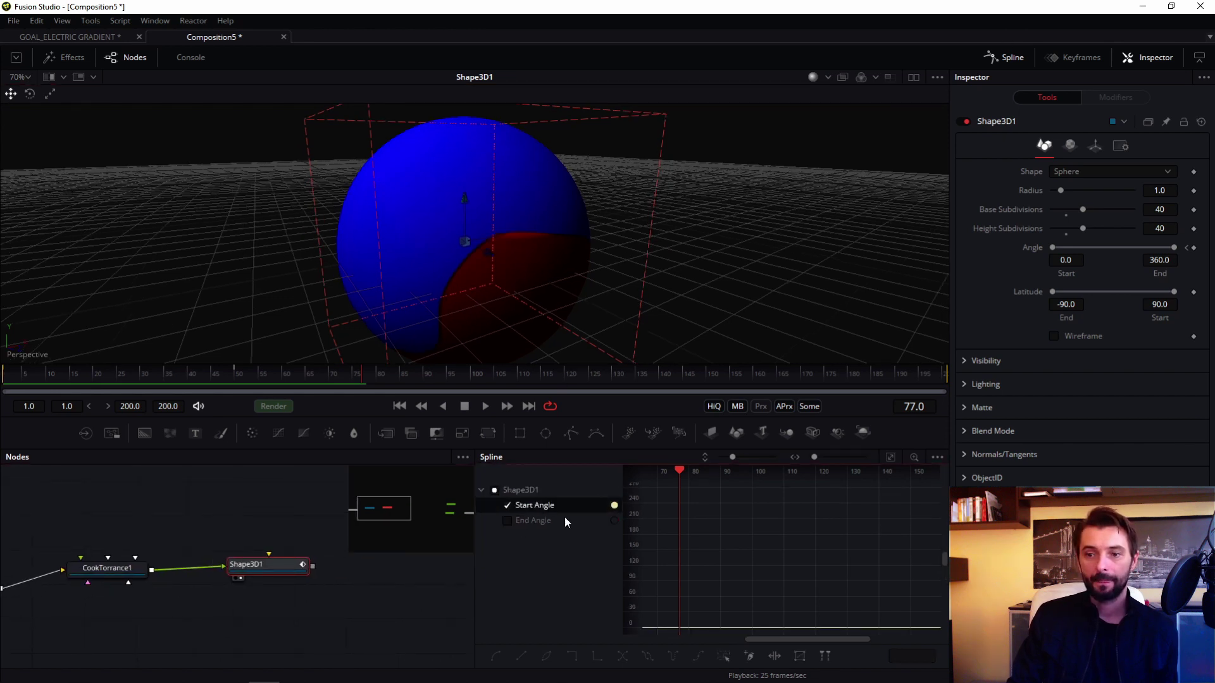
Step: Select the final Start Angle keyframe at 0 and give its tangent an ease-out
left_click(890, 457)
left_click_drag(782, 549, 856, 606)
left_click_drag(745, 535, 750, 608)
left_click(818, 606)
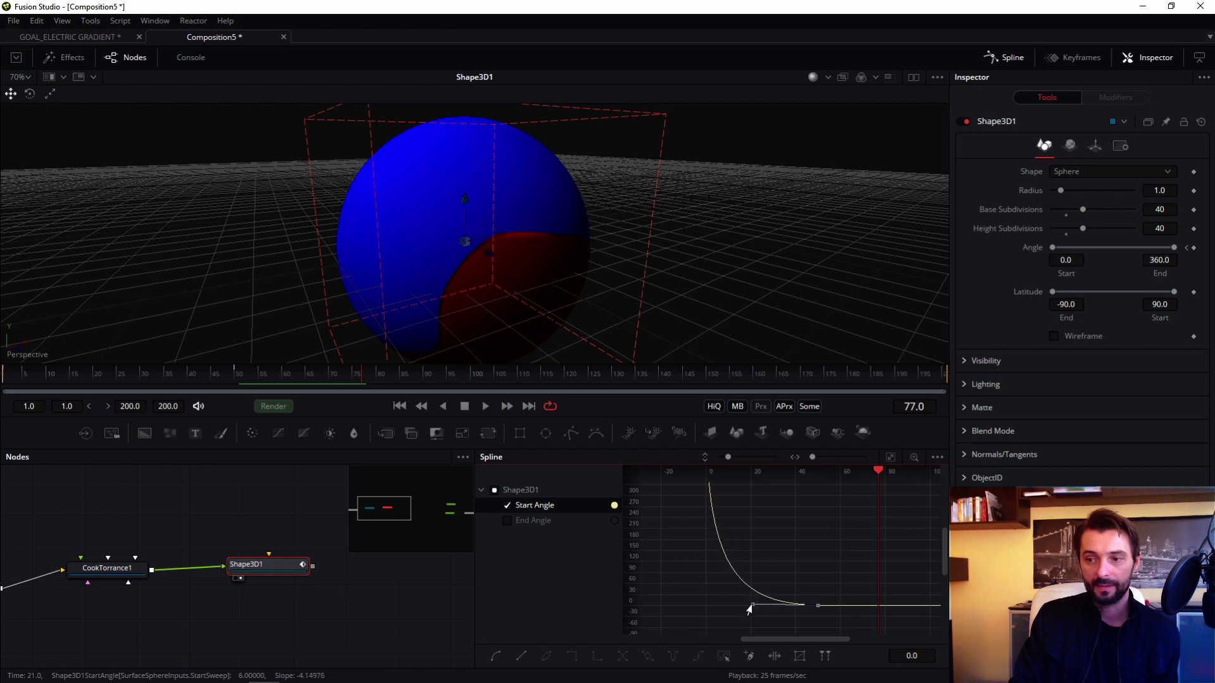
left_click_drag(814, 495, 831, 555)
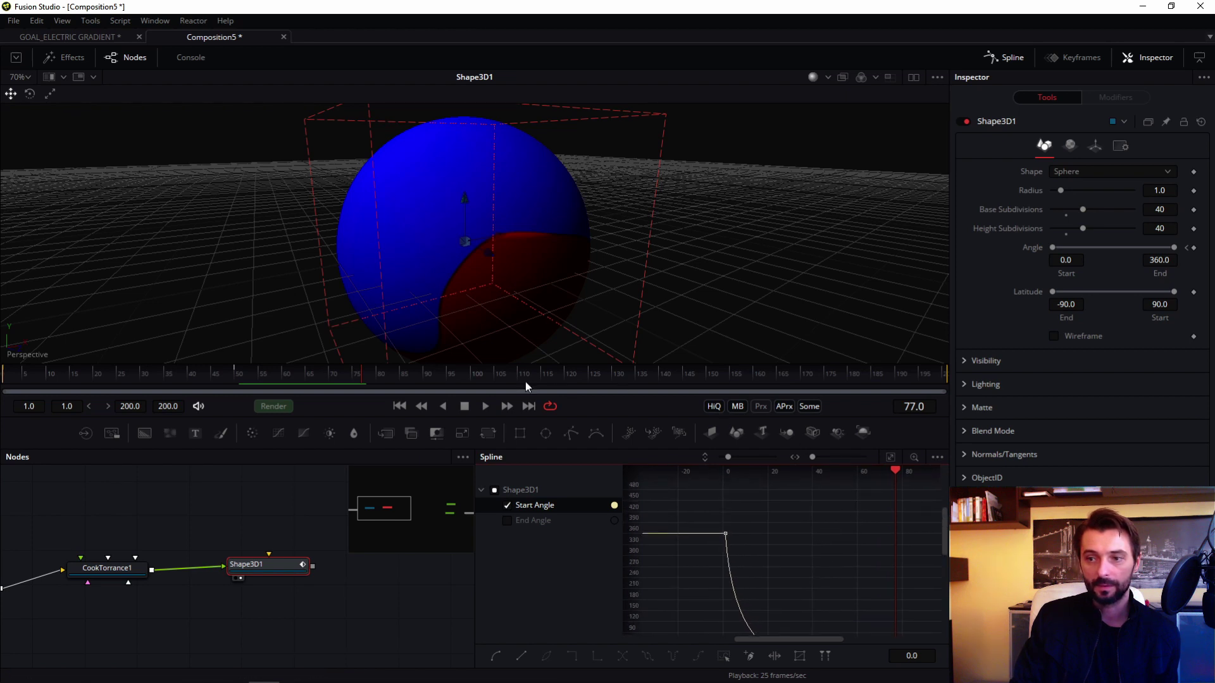
Step: Replay the sphere sweep from frame 22 to check the easing, then close Spline
key("space")
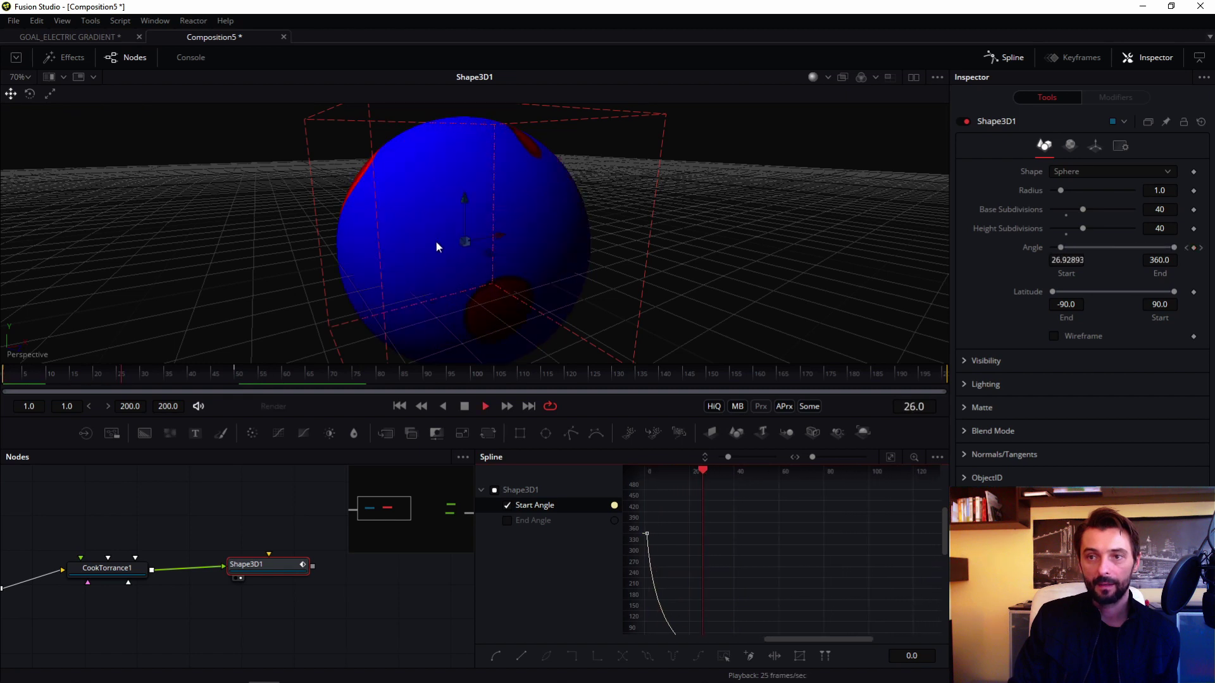
key("space")
left_click_drag(454, 211, 447, 272)
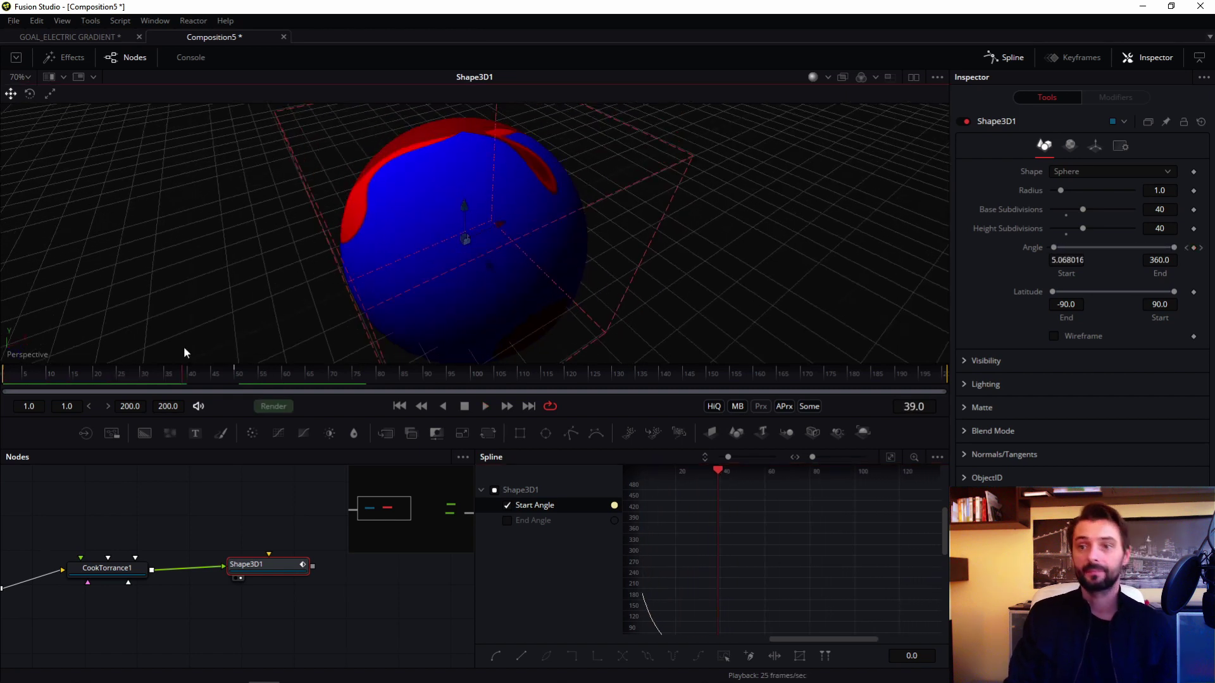
left_click_drag(179, 374, 54, 385)
key("space")
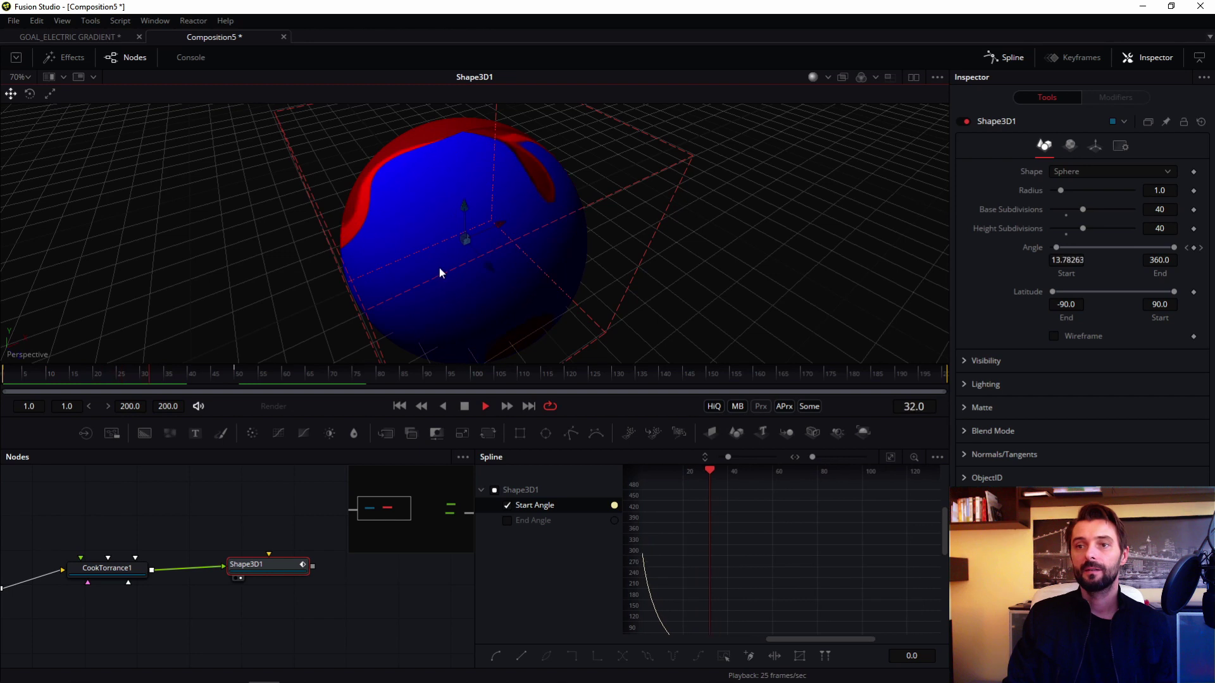
key("space")
left_click_drag(461, 291, 905, 108)
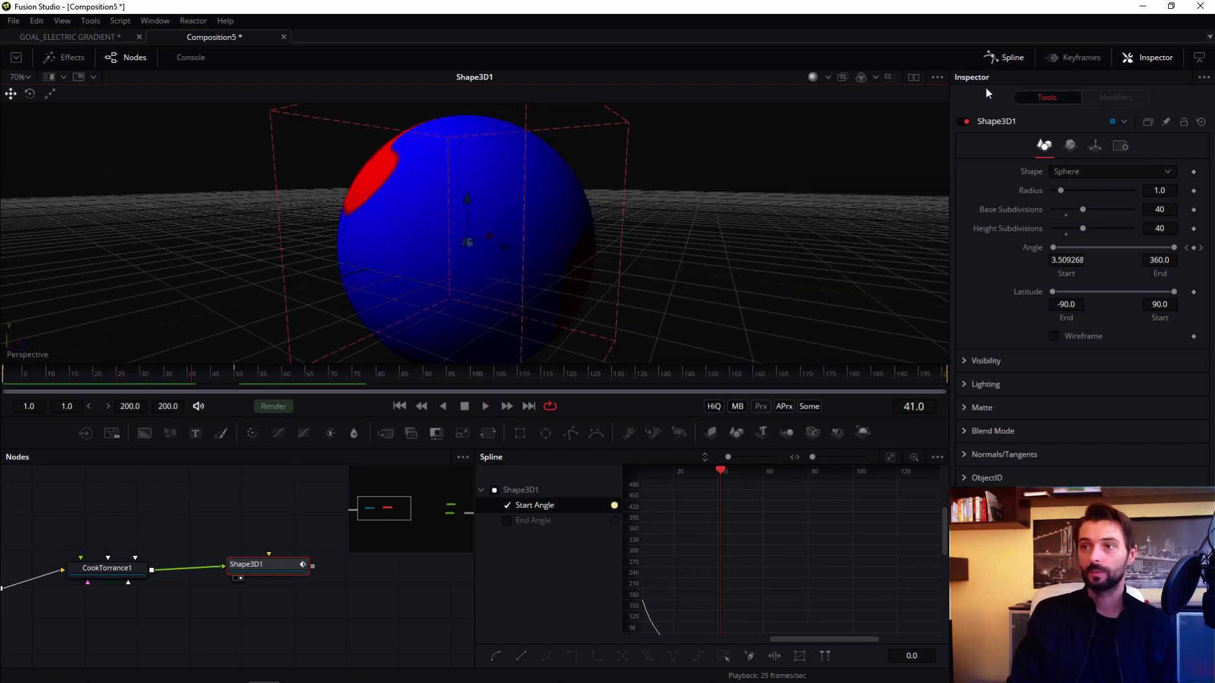
left_click(1006, 57)
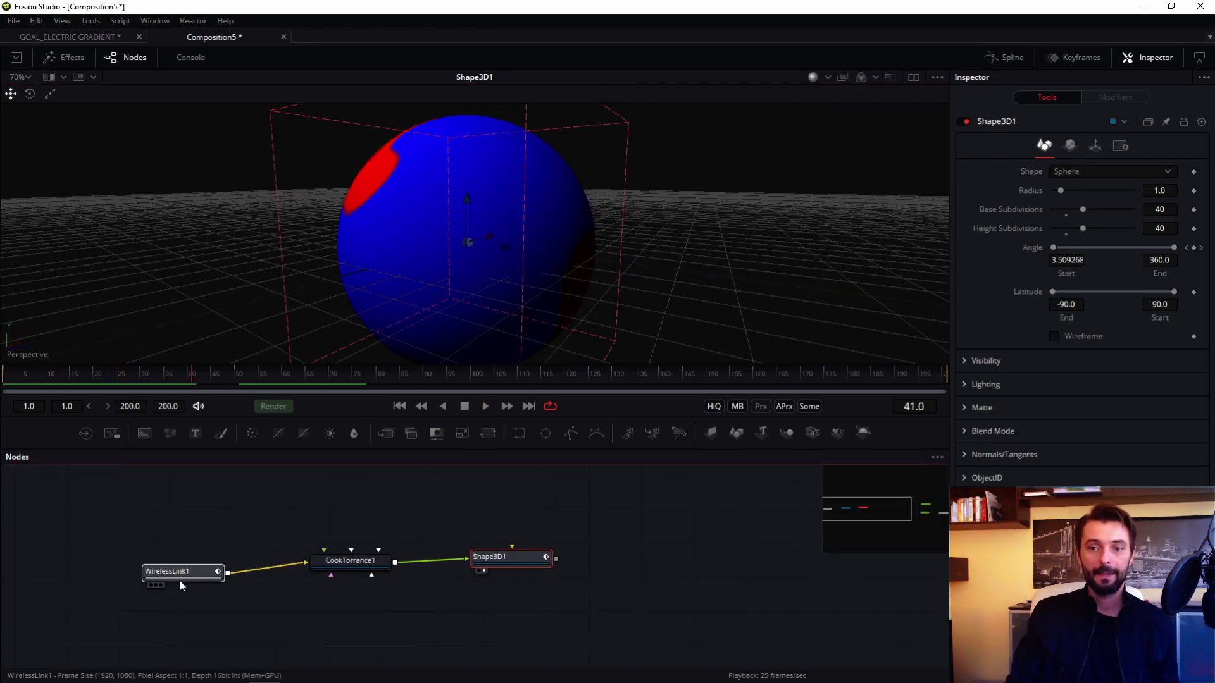
Step: Rearrange the node graph view around Shape3D1 and deselect it to hide its gizmo
left_click_drag(180, 579, 163, 580)
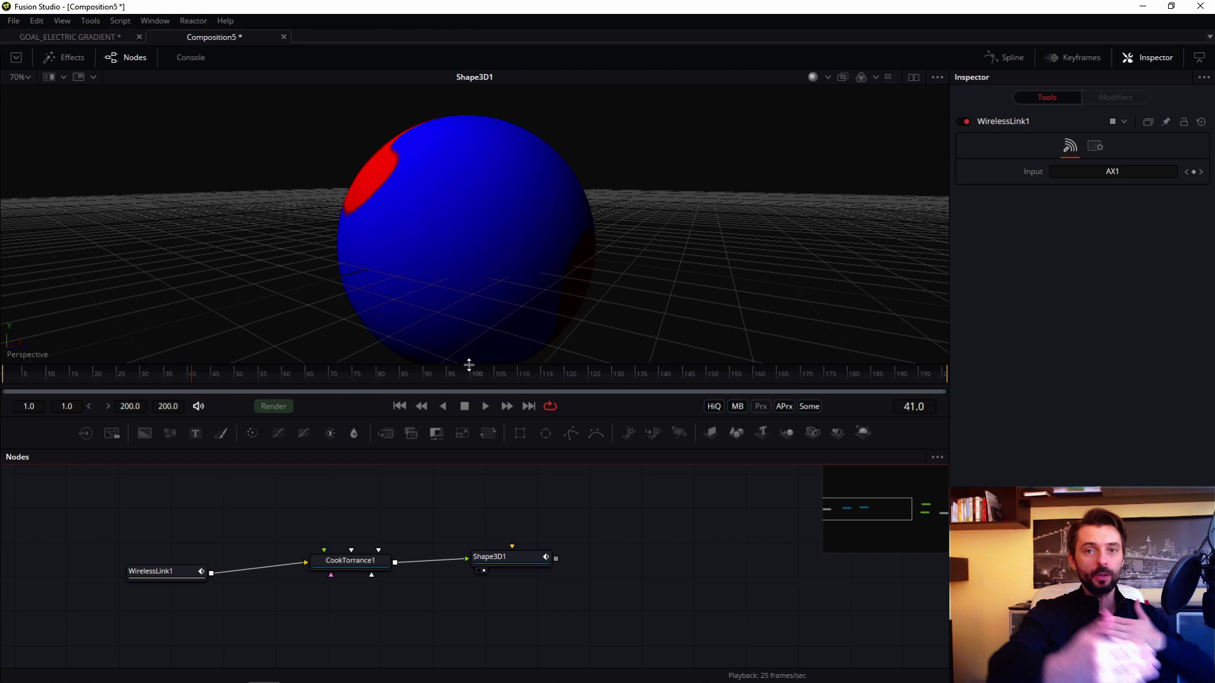
left_click_drag(549, 552, 427, 573)
left_click_drag(134, 554, 315, 550)
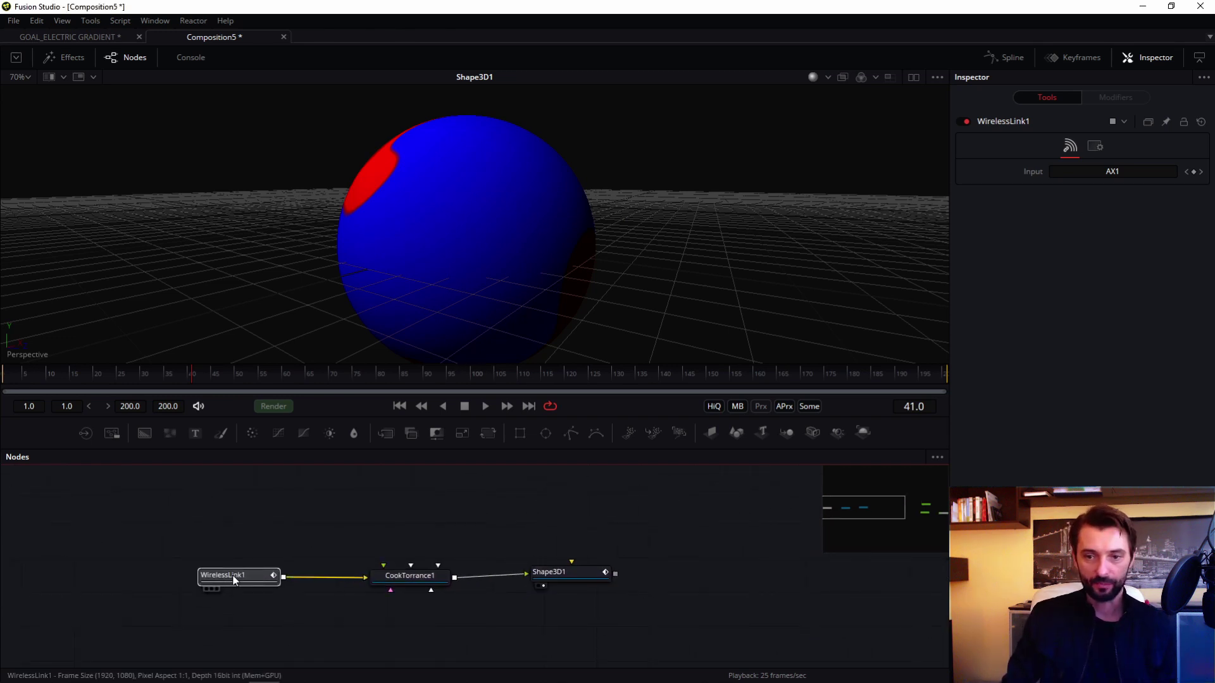
left_click(408, 575)
left_click(568, 574)
left_click_drag(755, 539, 654, 533)
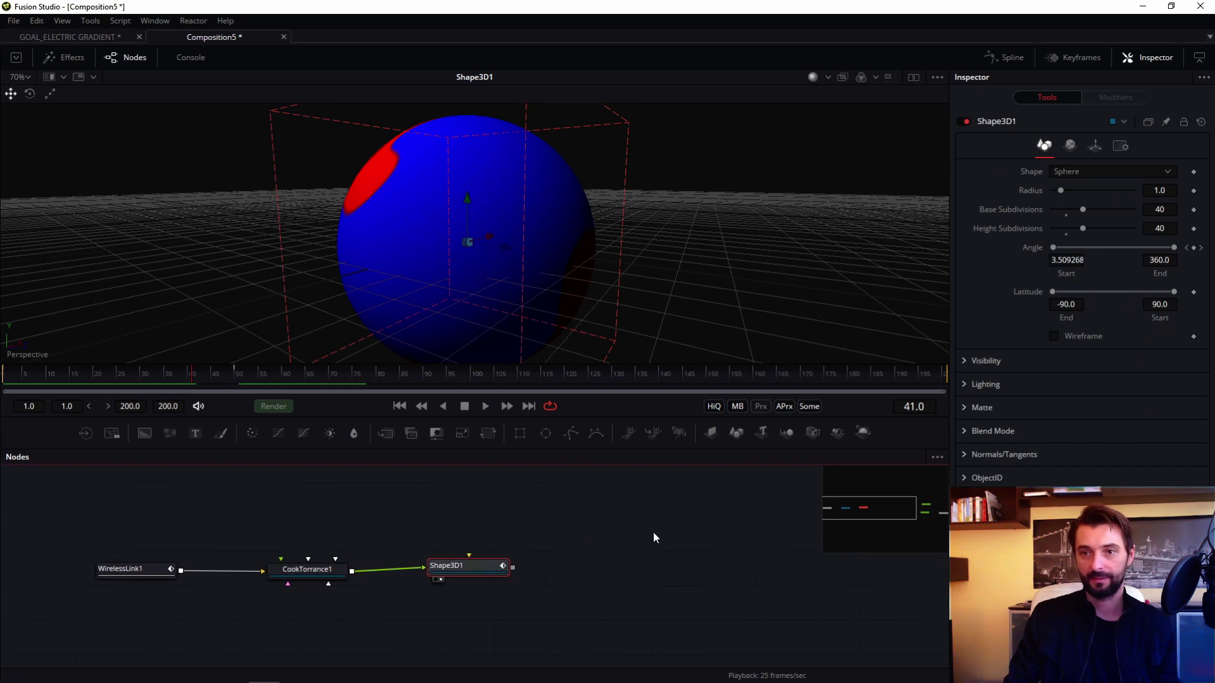
left_click(653, 532)
scroll(470, 504, "right", 3)
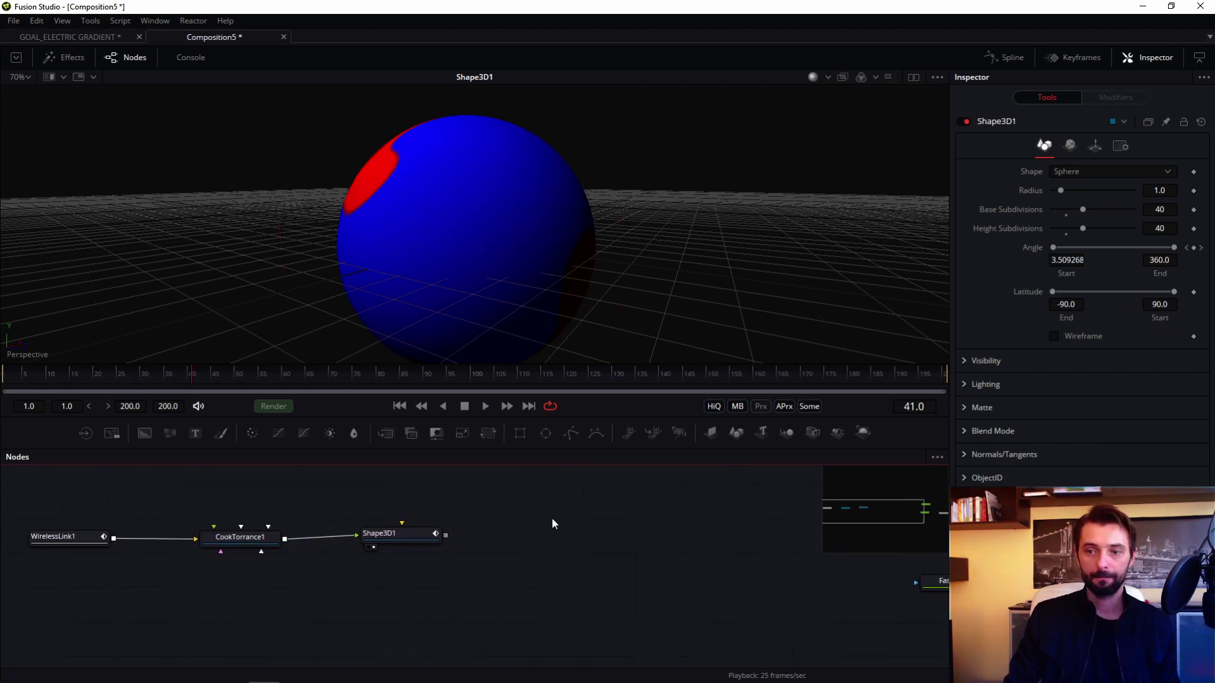
Step: Add a Text 3D node through the tool search and place it below Shape3D1
key("ctrl+space")
type("text")
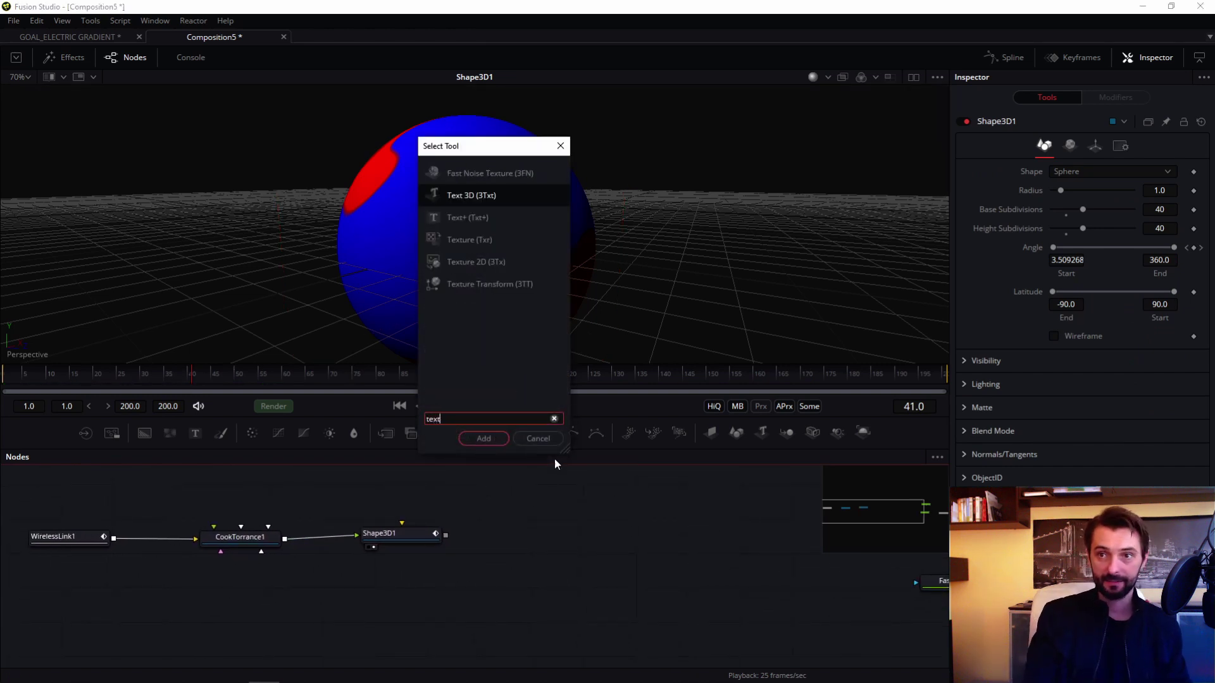
key("Down")
key("Down")
key("Up")
key("Up")
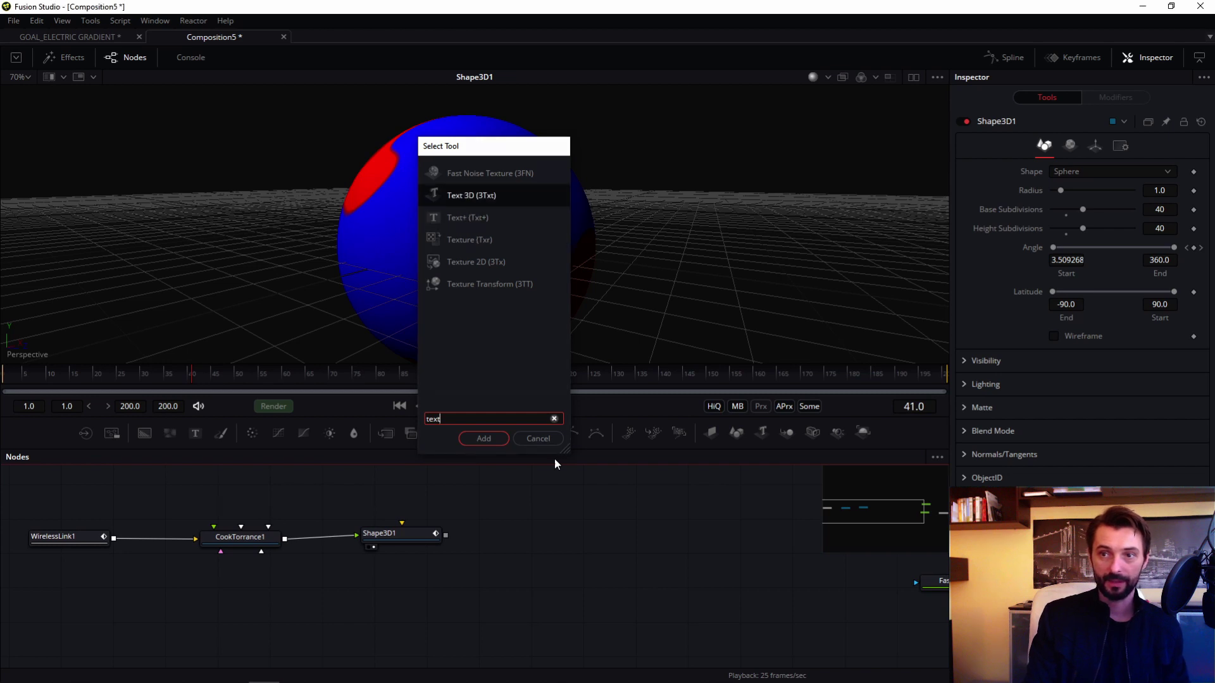
key("Return")
left_click_drag(552, 514, 413, 628)
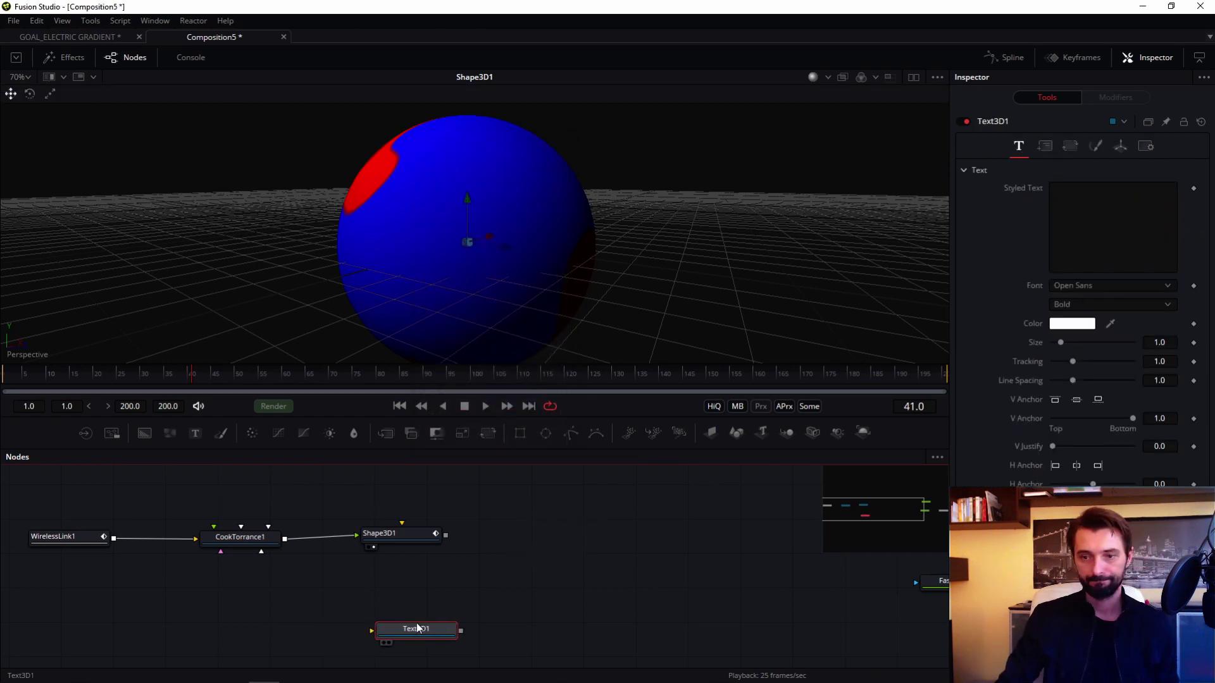
Step: Enter GOAL as the styled text in the Lemon/Milk font and load it into the viewer
left_click(1137, 200)
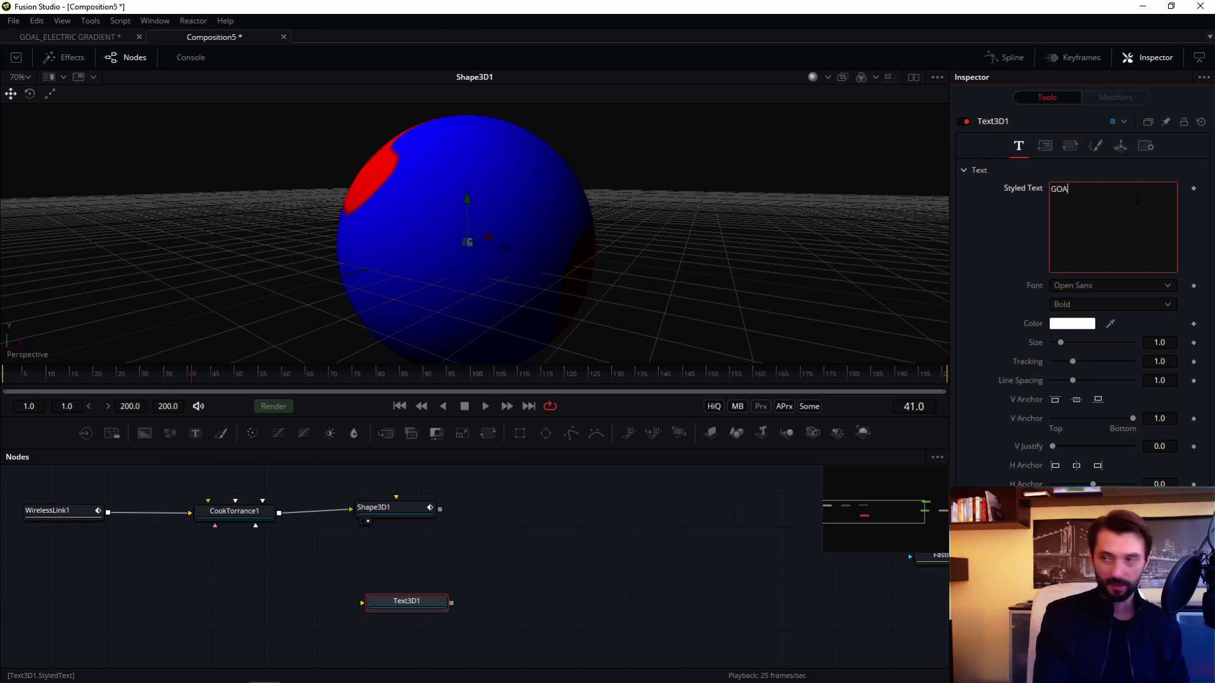
left_click(400, 630)
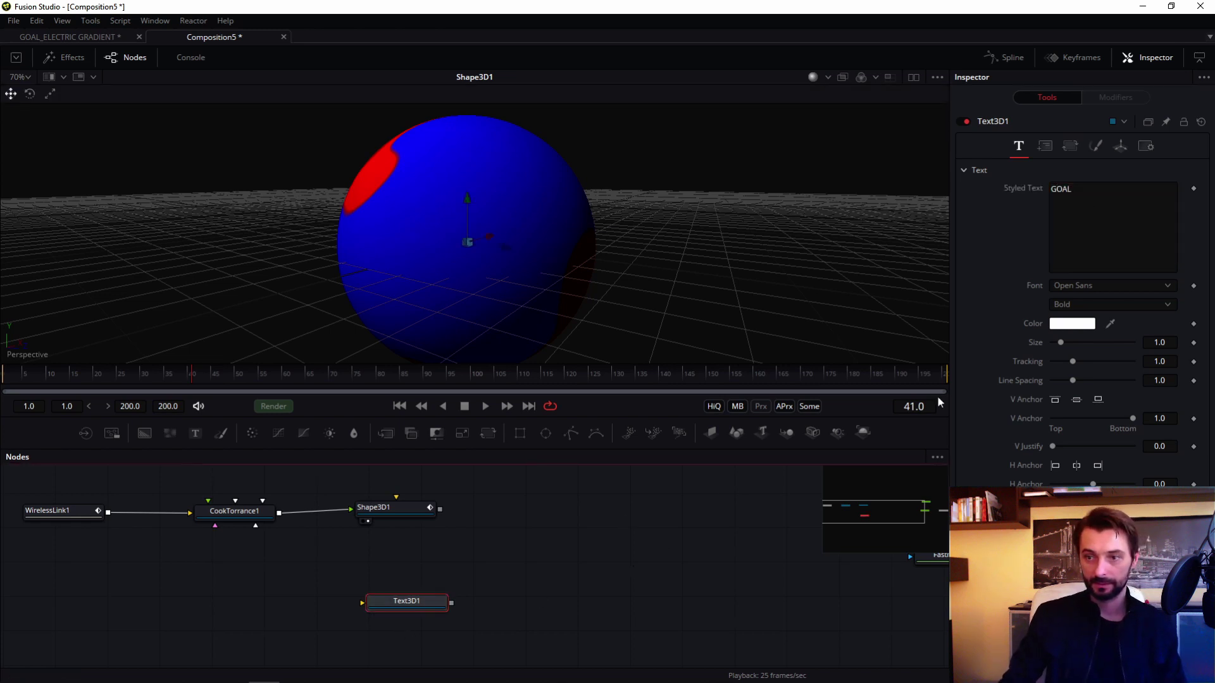
left_click(1064, 286)
scroll(1063, 285, "up", 5)
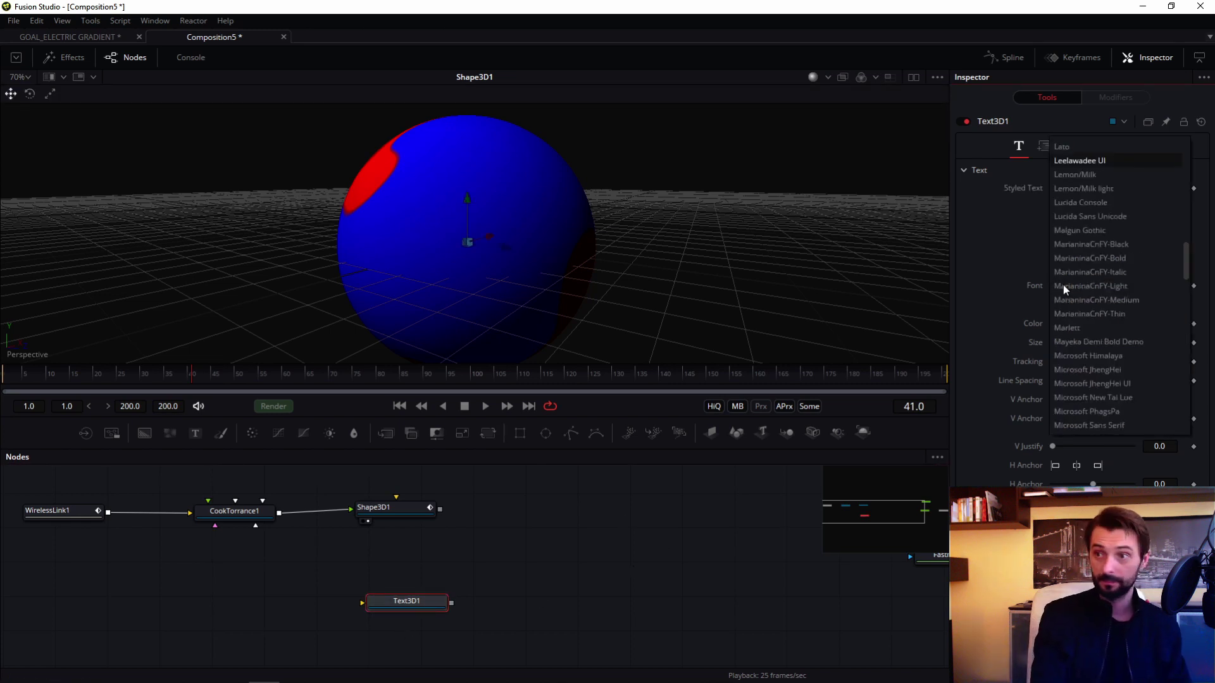
key("Down")
key("Return")
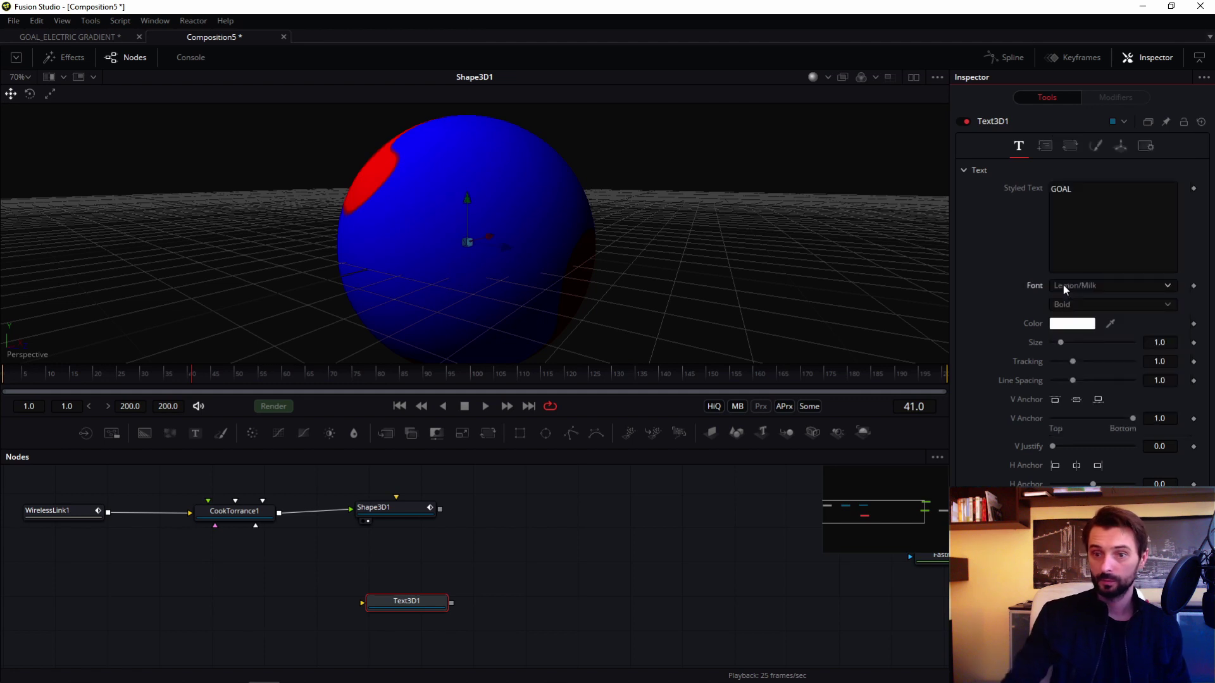
left_click_drag(413, 603, 364, 248)
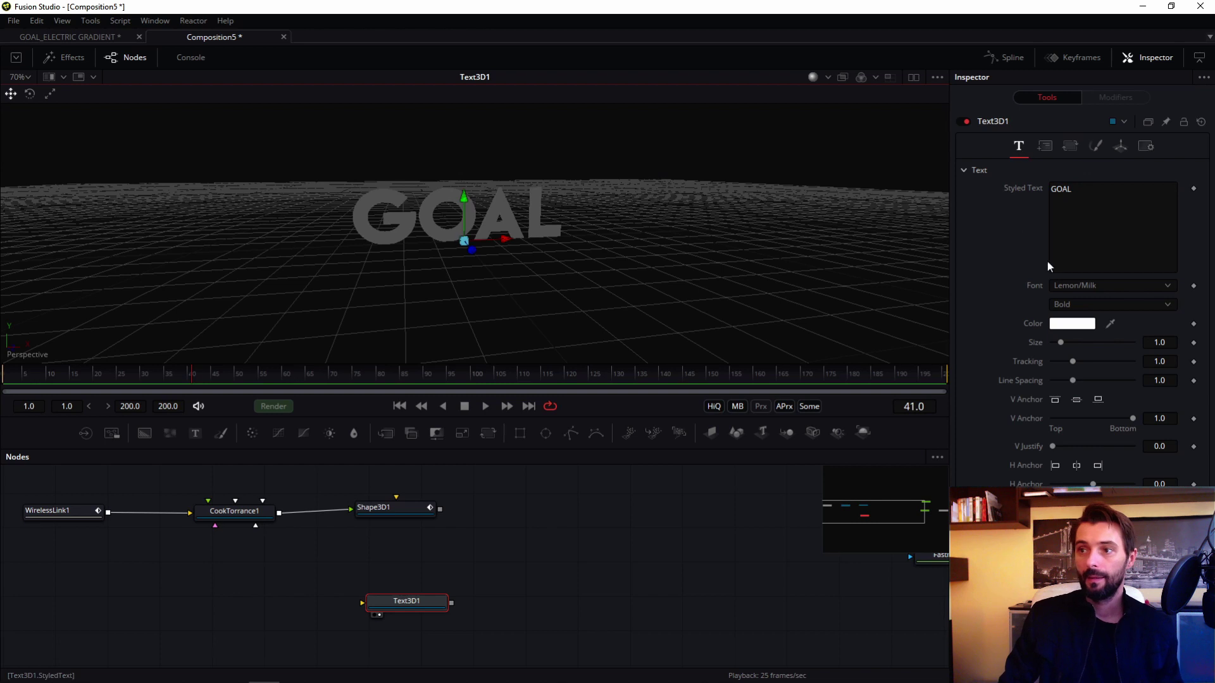
Step: Extrude the GOAL letters to a depth of 0.1071 and orbit to inspect them
left_click(963, 171)
left_click(966, 194)
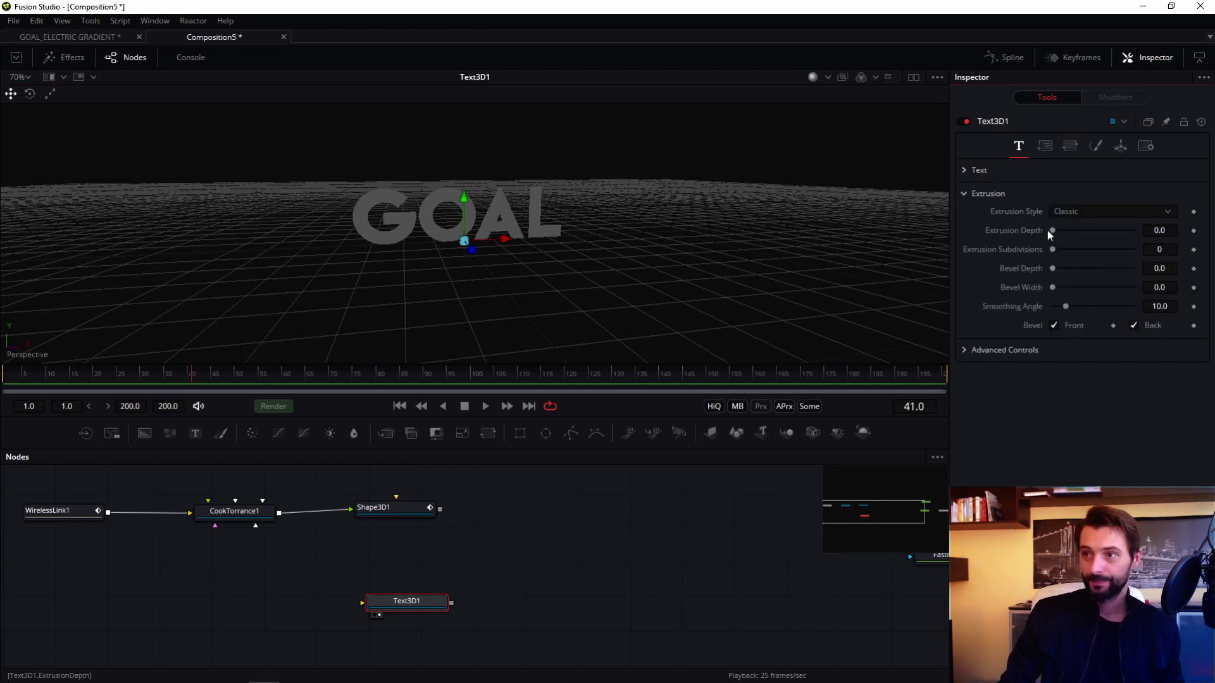
left_click_drag(1047, 231, 1090, 234)
scroll(526, 236, "up", 5)
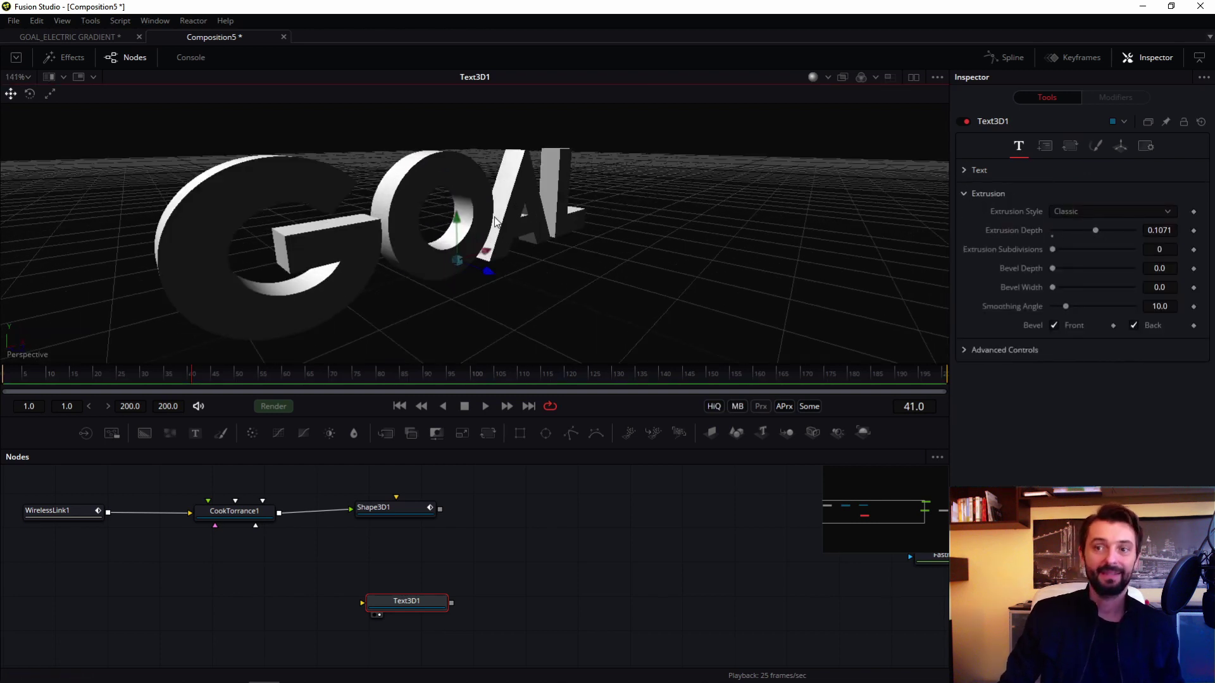
left_click_drag(495, 222, 411, 192)
scroll(471, 219, "up", 5)
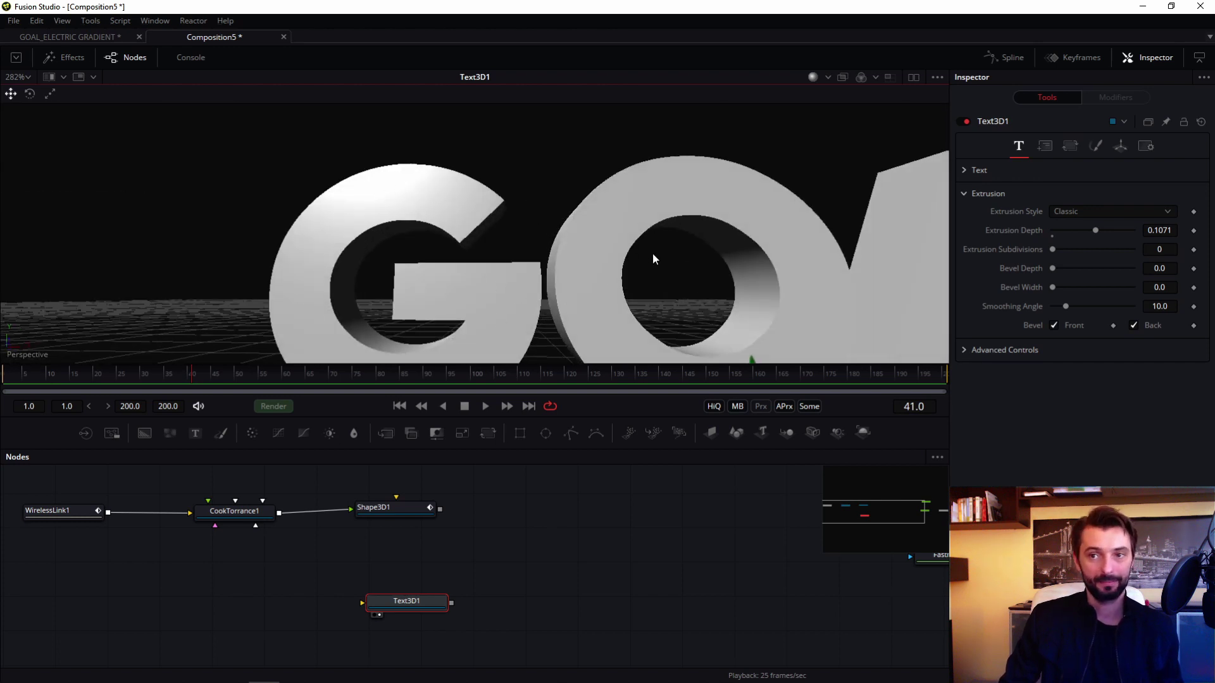
left_click_drag(653, 254, 576, 233)
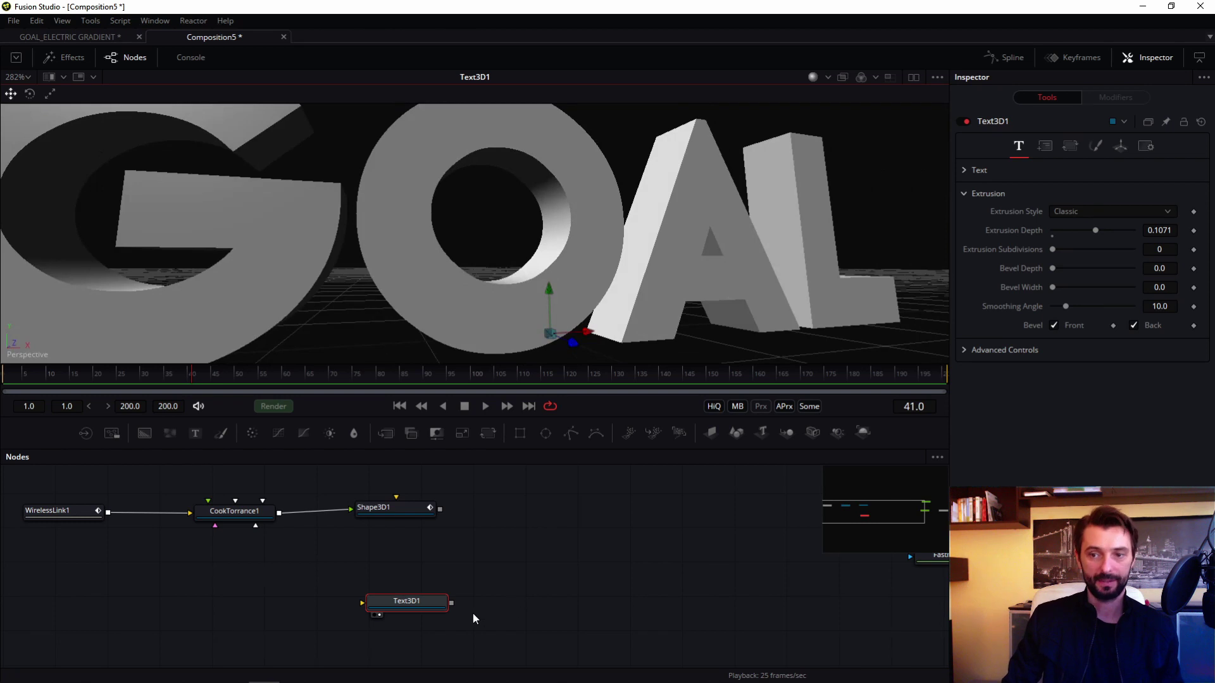
Step: Uncheck Use One Material and make the face colour black with zero alpha
left_click(1096, 146)
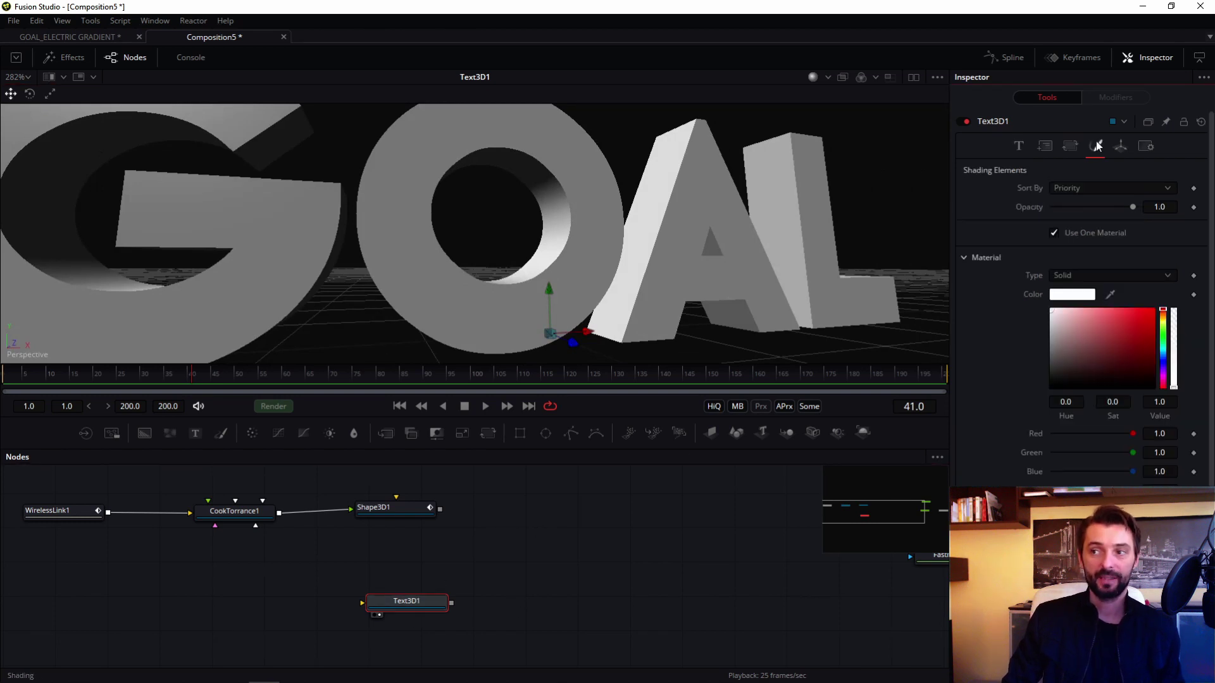
left_click(1053, 233)
left_click_drag(1100, 363, 1005, 433)
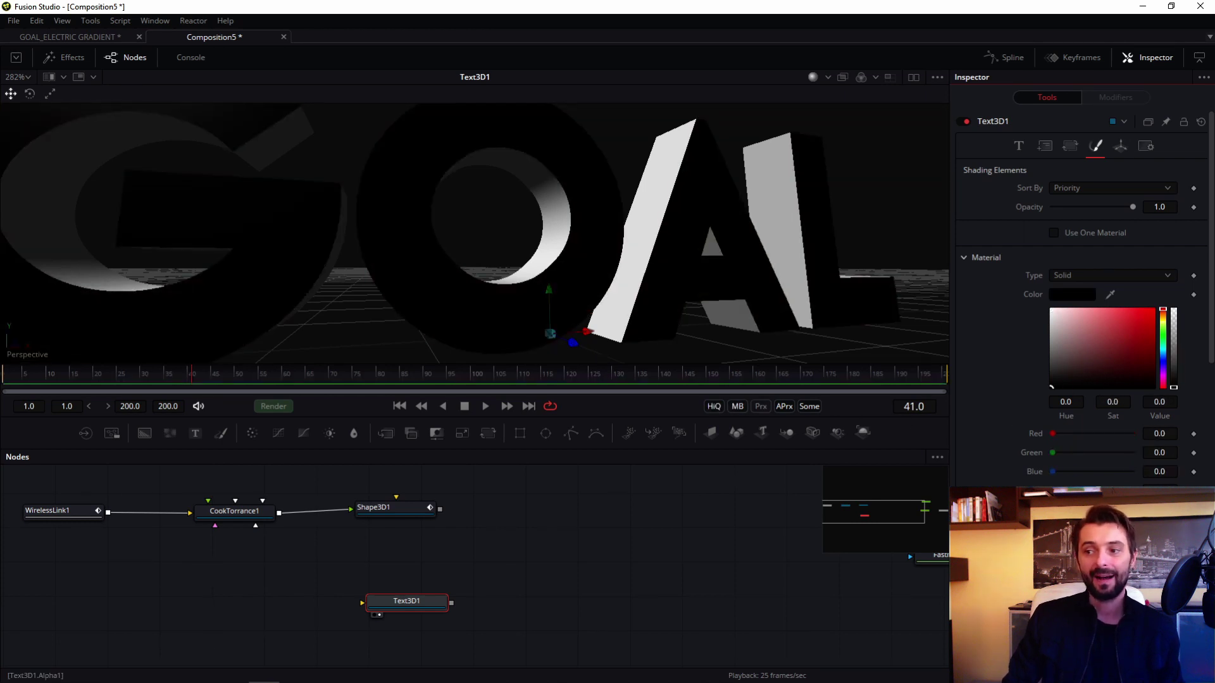
left_click_drag(1173, 387, 1174, 308)
left_click_drag(491, 265, 451, 233)
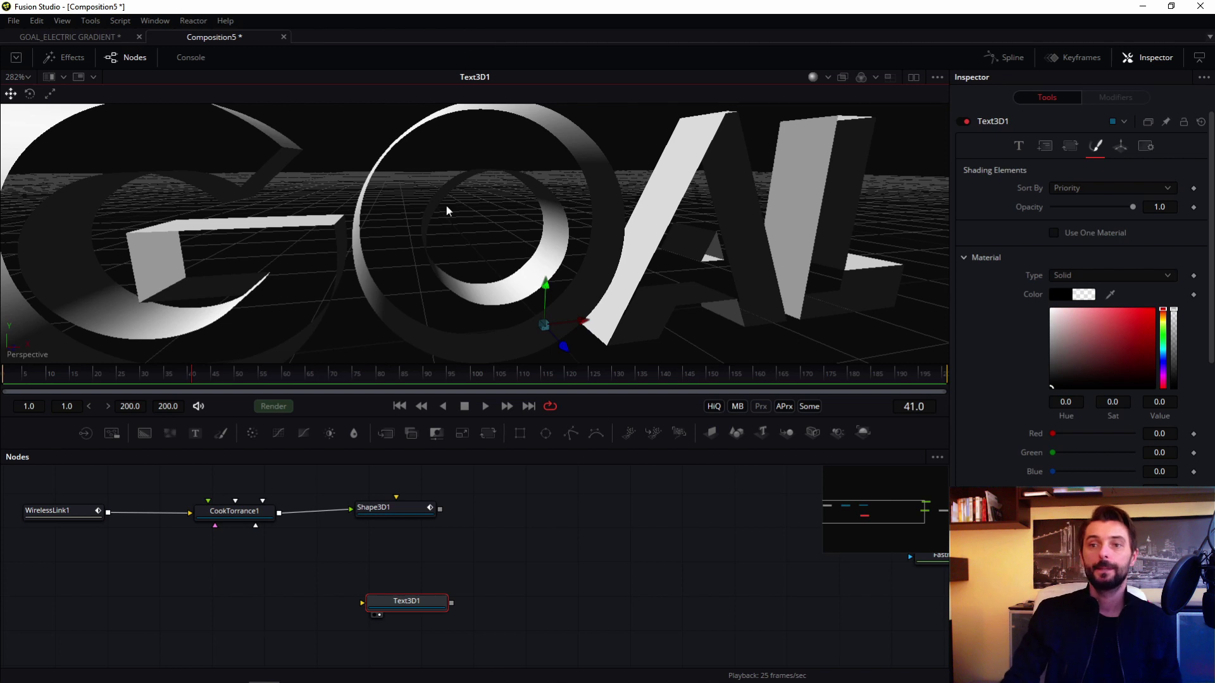
left_click_drag(446, 207, 507, 226)
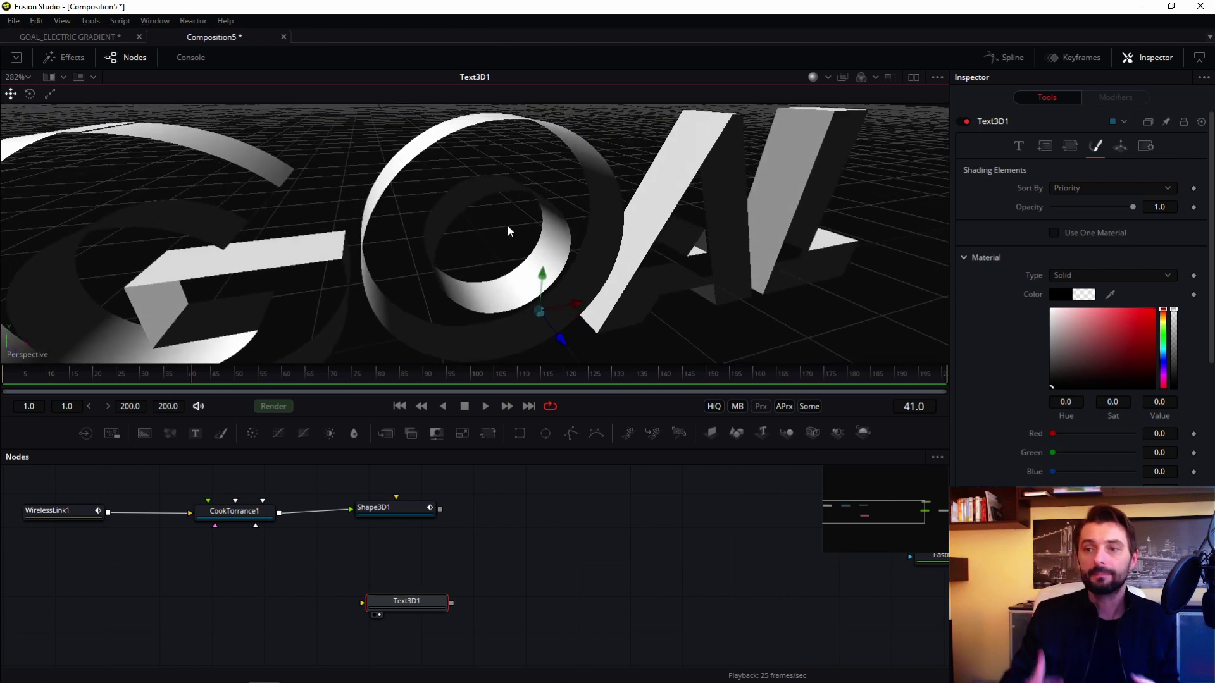
left_click_drag(531, 590, 561, 561)
left_click(499, 590)
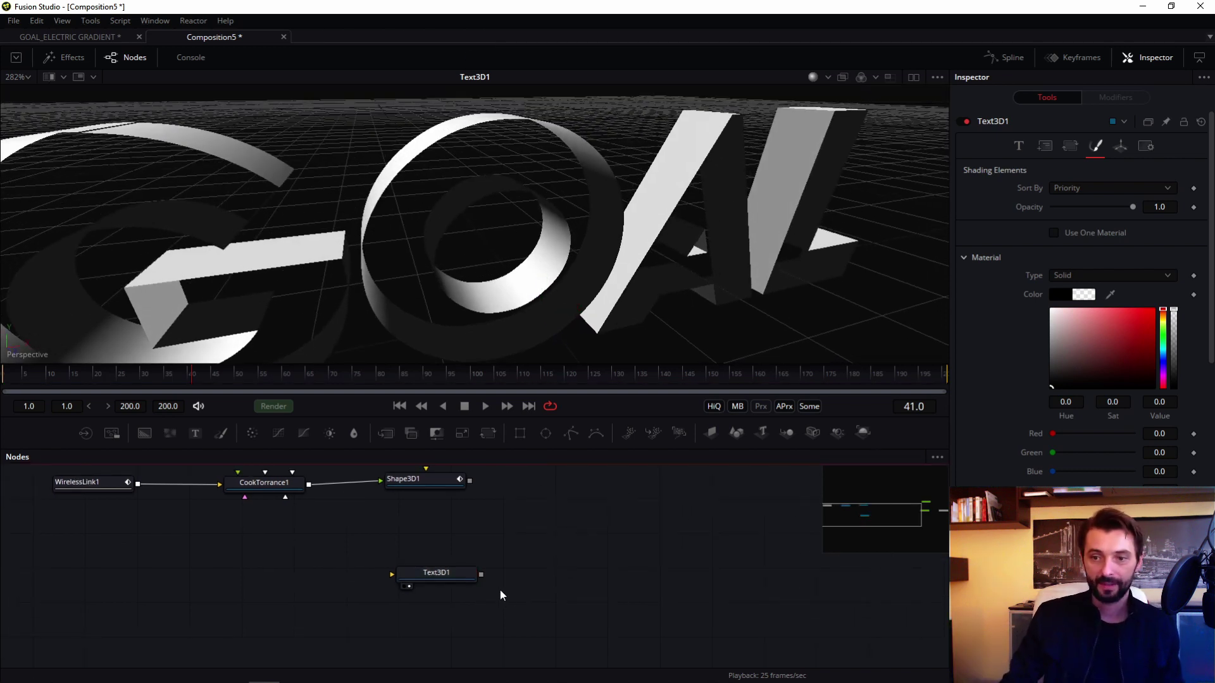
left_click(454, 578)
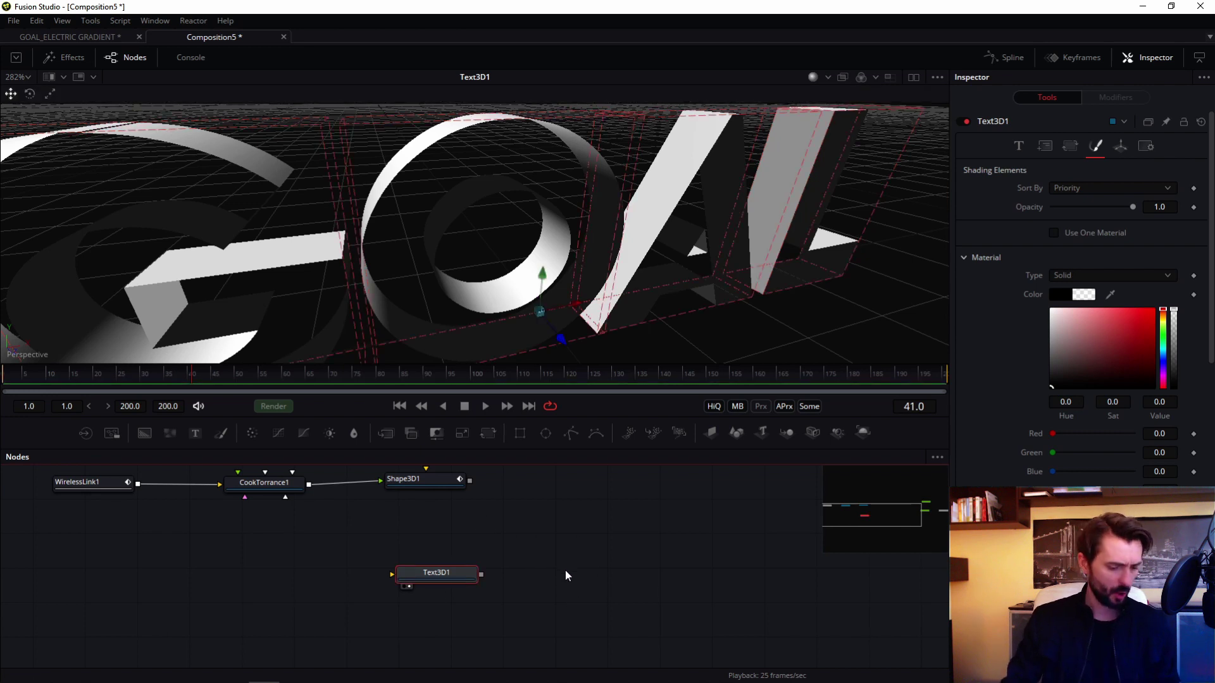
Step: Duplicate Text3D1 as Text3D1_1 using one fully opaque material
key("ctrl+c")
key("ctrl+v")
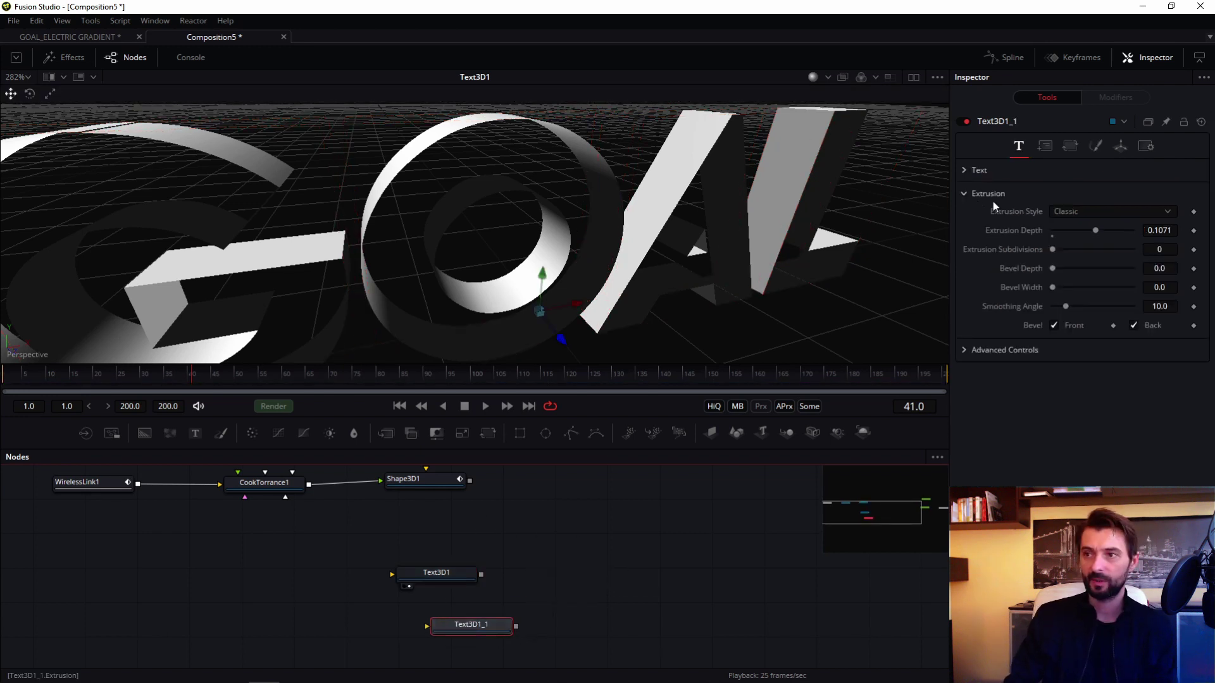
left_click(1096, 145)
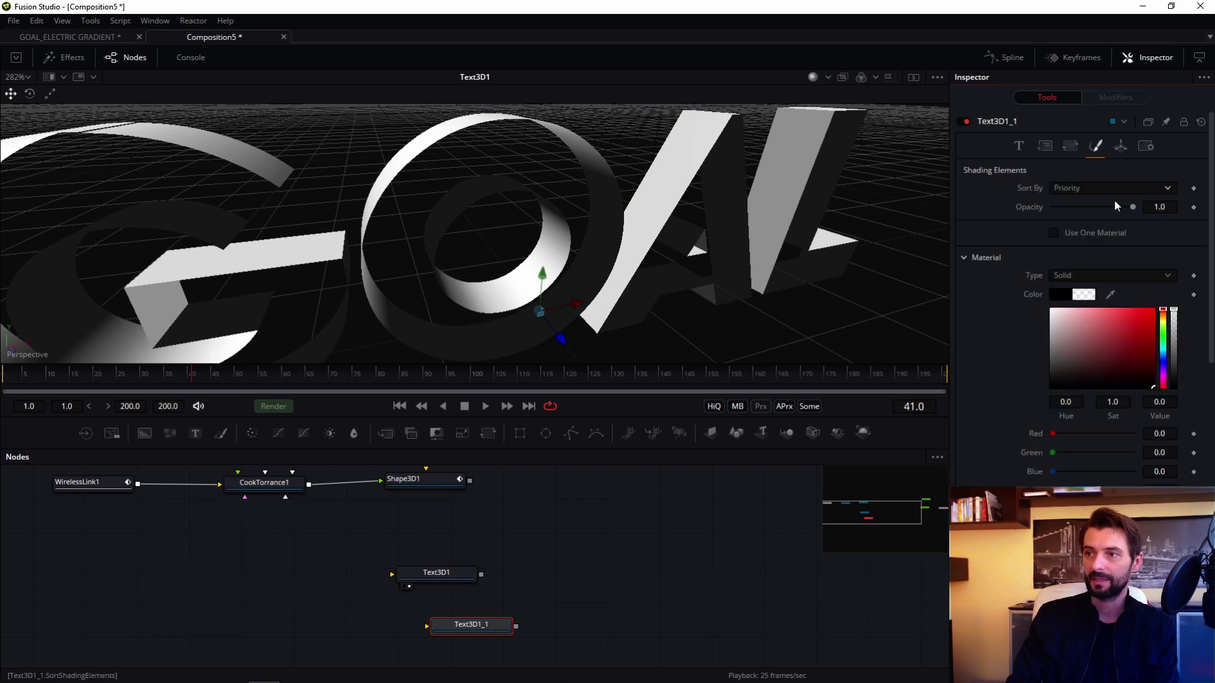
left_click(1054, 233)
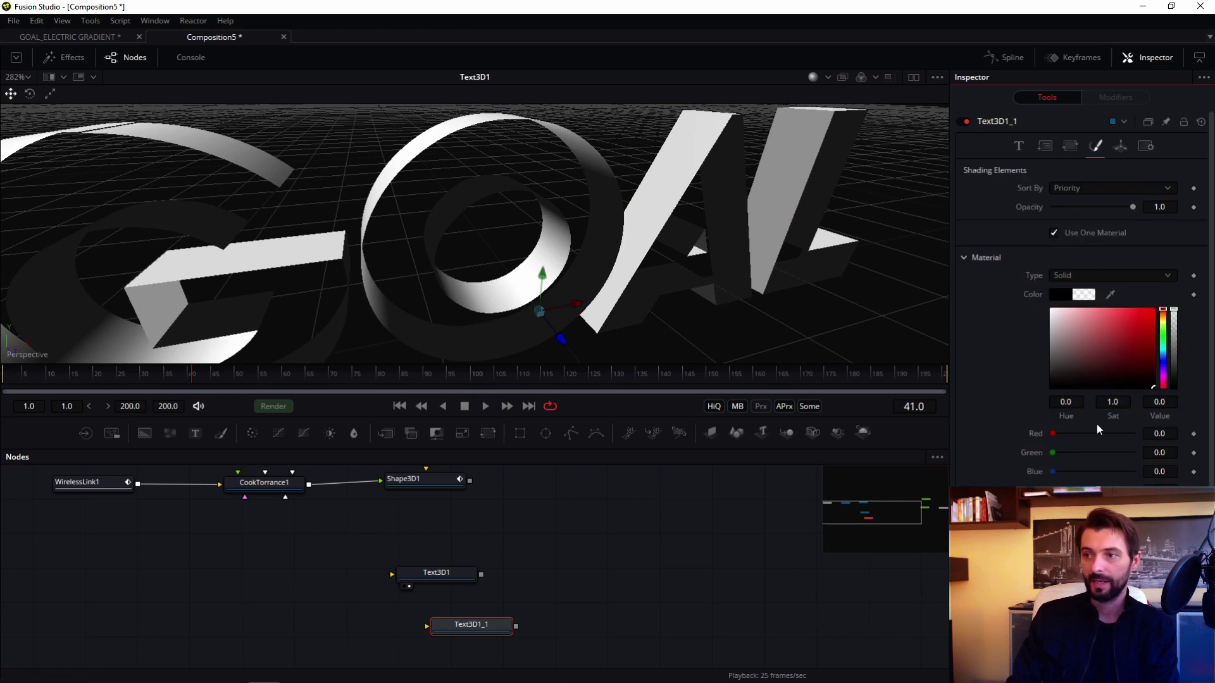
left_click_drag(1052, 490, 1133, 491)
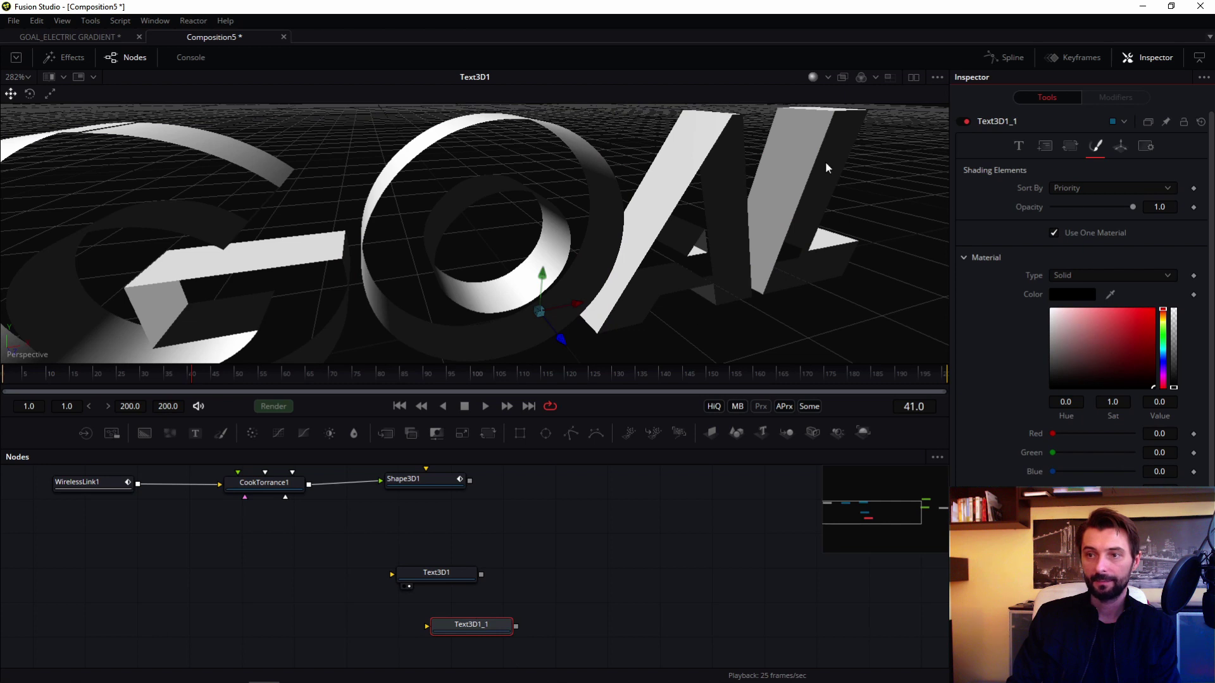
Step: Split into two viewers: lit Text3D1 on the left, Text3D1_1 on the right
left_click(913, 77)
left_click_drag(433, 572, 226, 234)
right_click(392, 180)
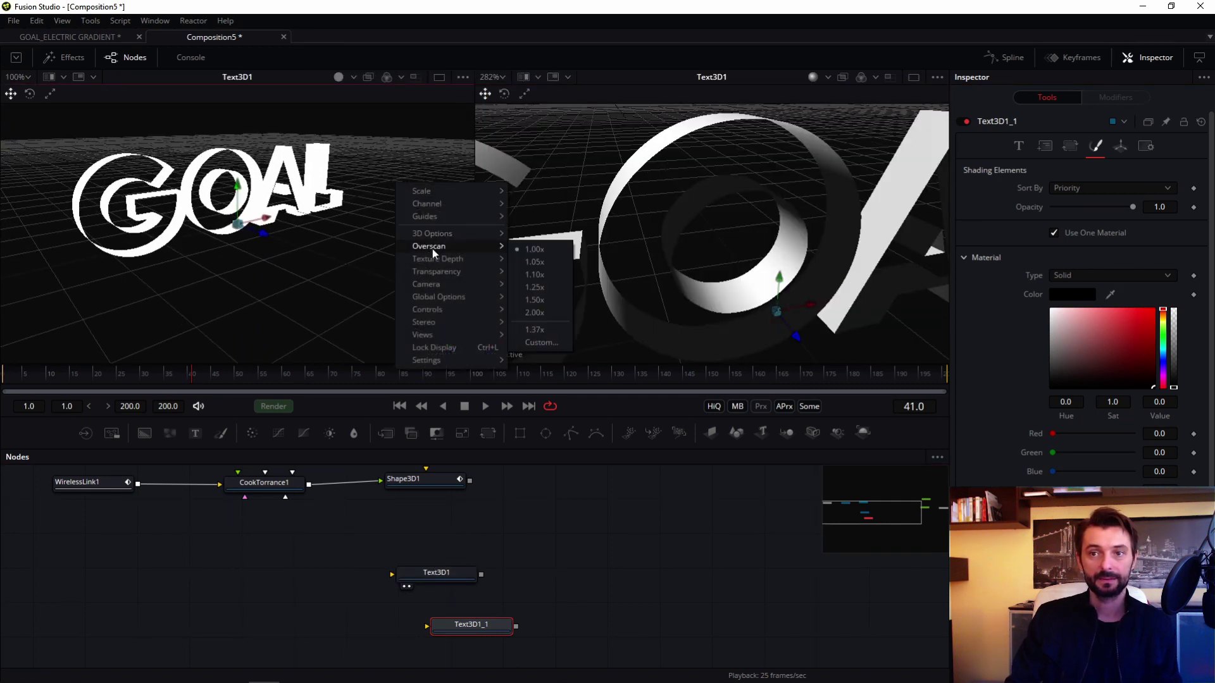
mouse_move(443, 237)
left_click(559, 280)
left_click_drag(241, 222, 120, 261)
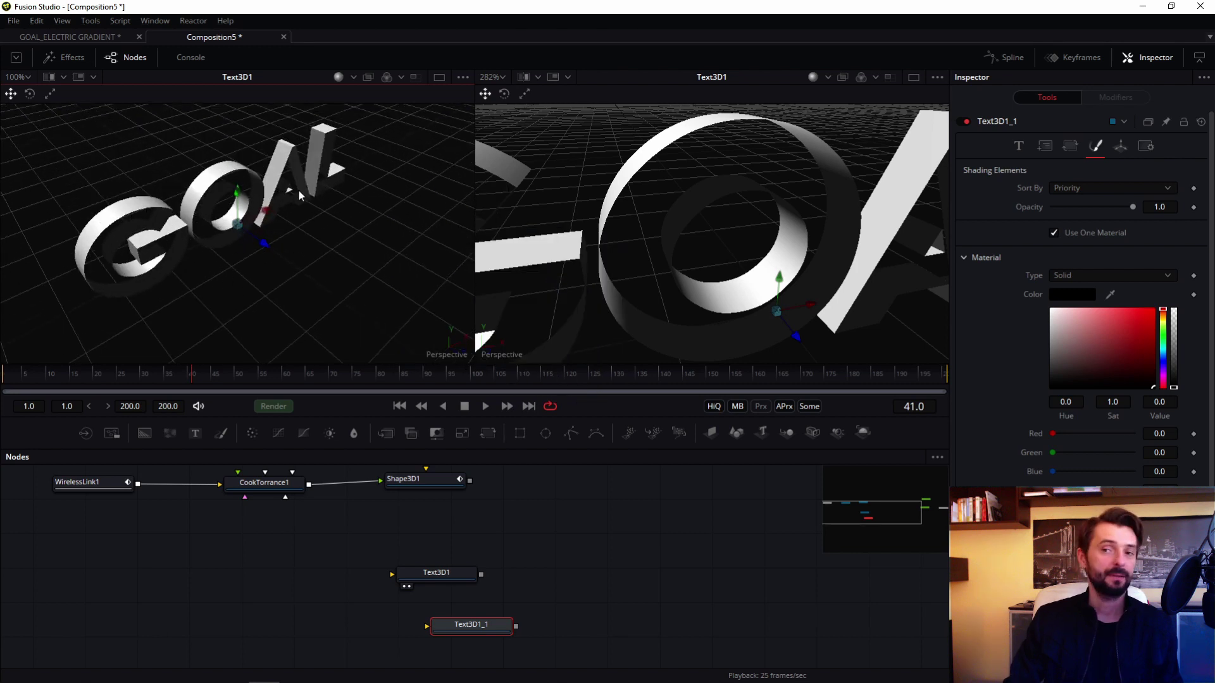
left_click_drag(298, 189, 279, 202)
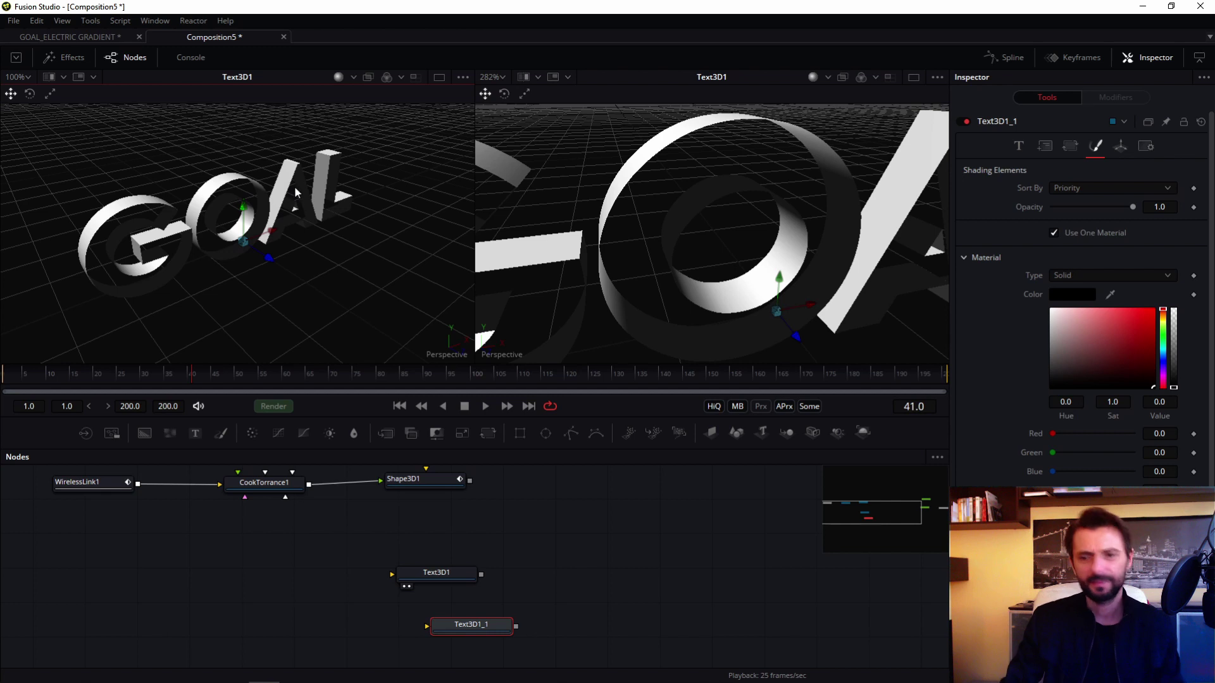
key("2")
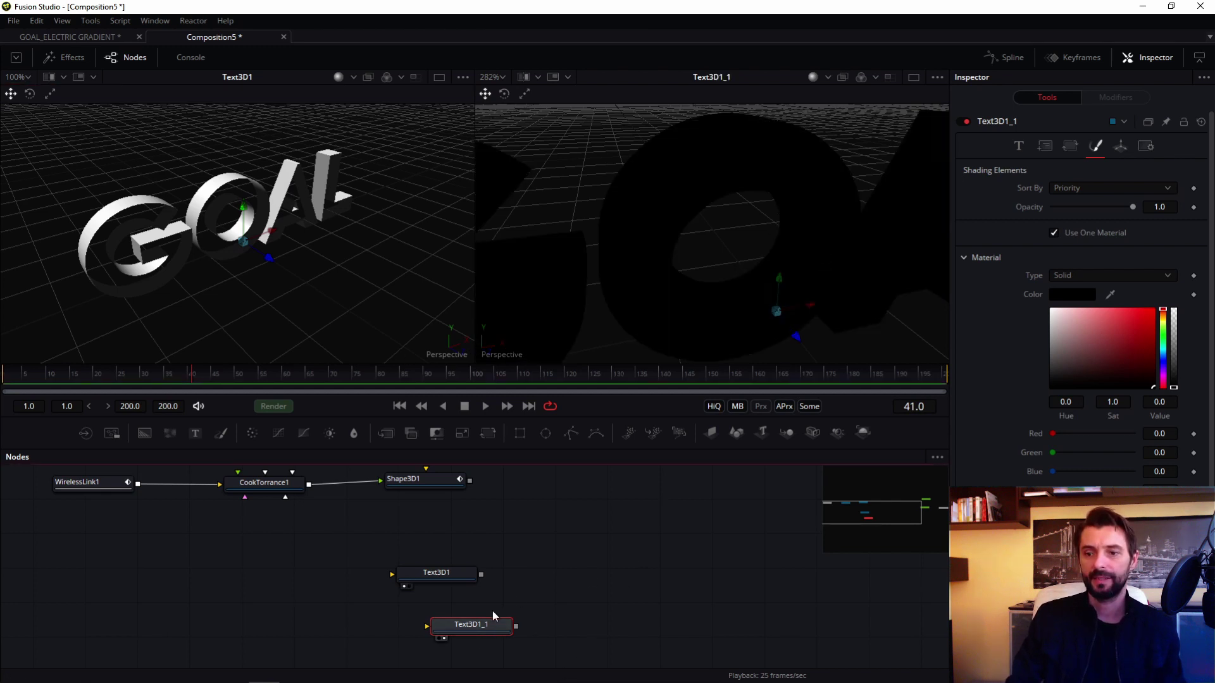
Step: Make the copy bright red with zero extrusion, merge it with Text3D1, and offset its depth
left_click_drag(1083, 328, 1155, 310)
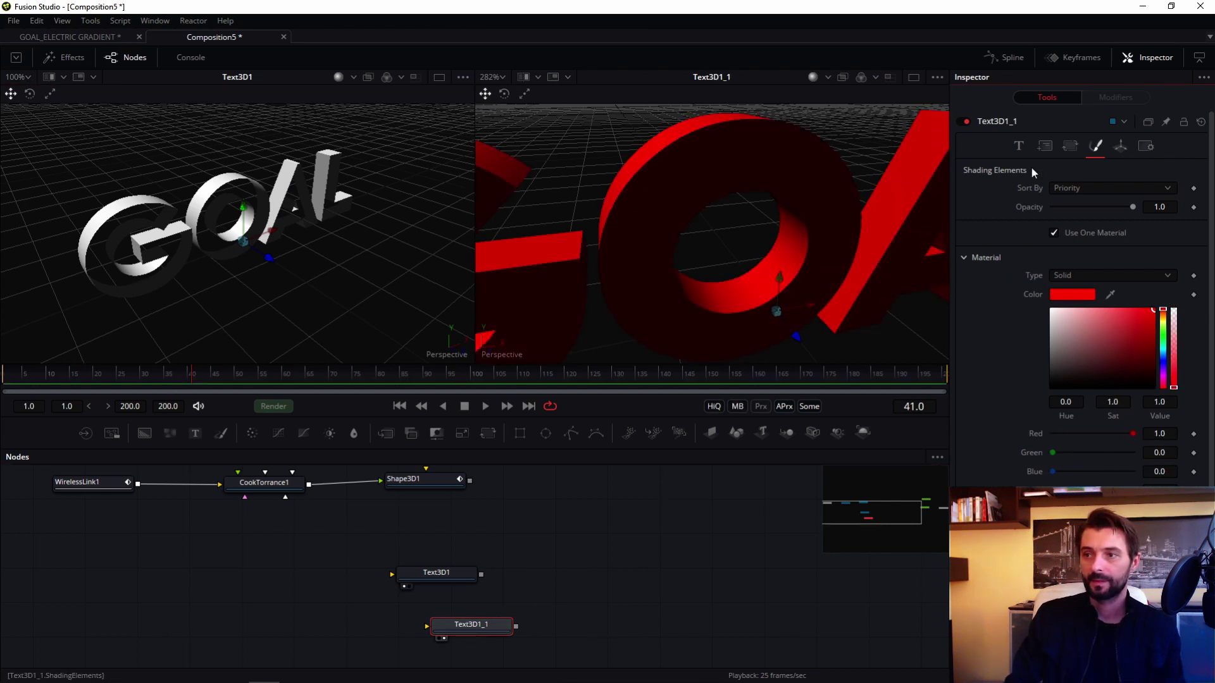
left_click(1019, 145)
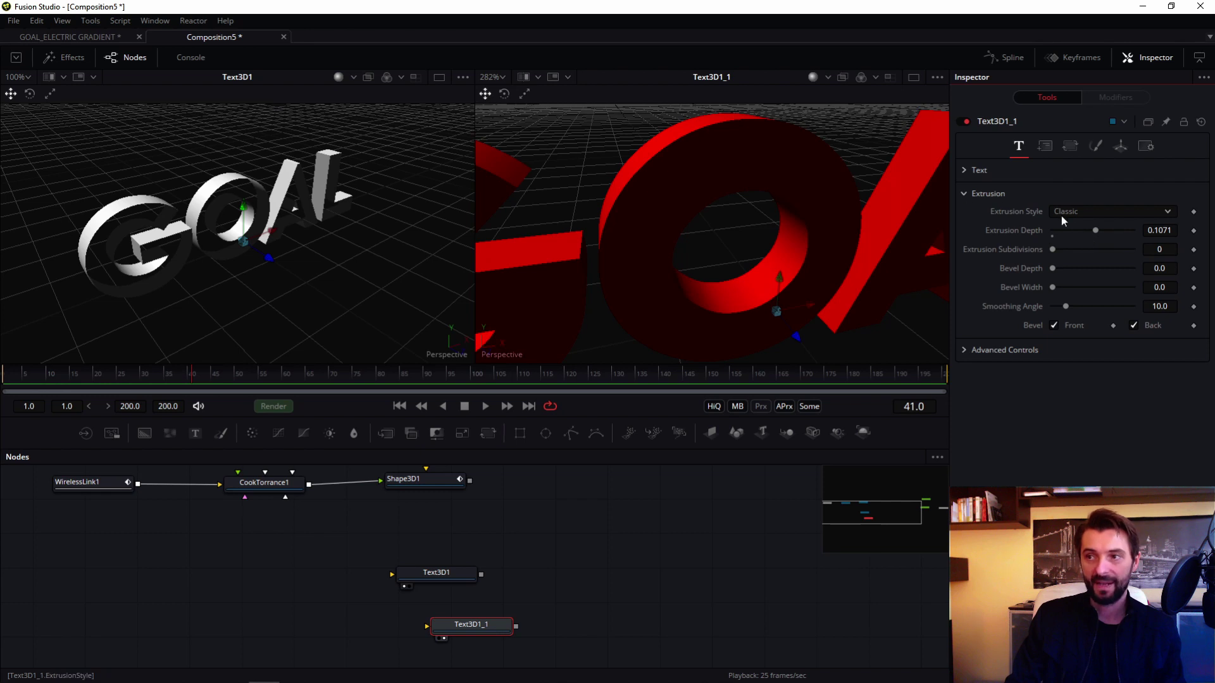
left_click(1052, 236)
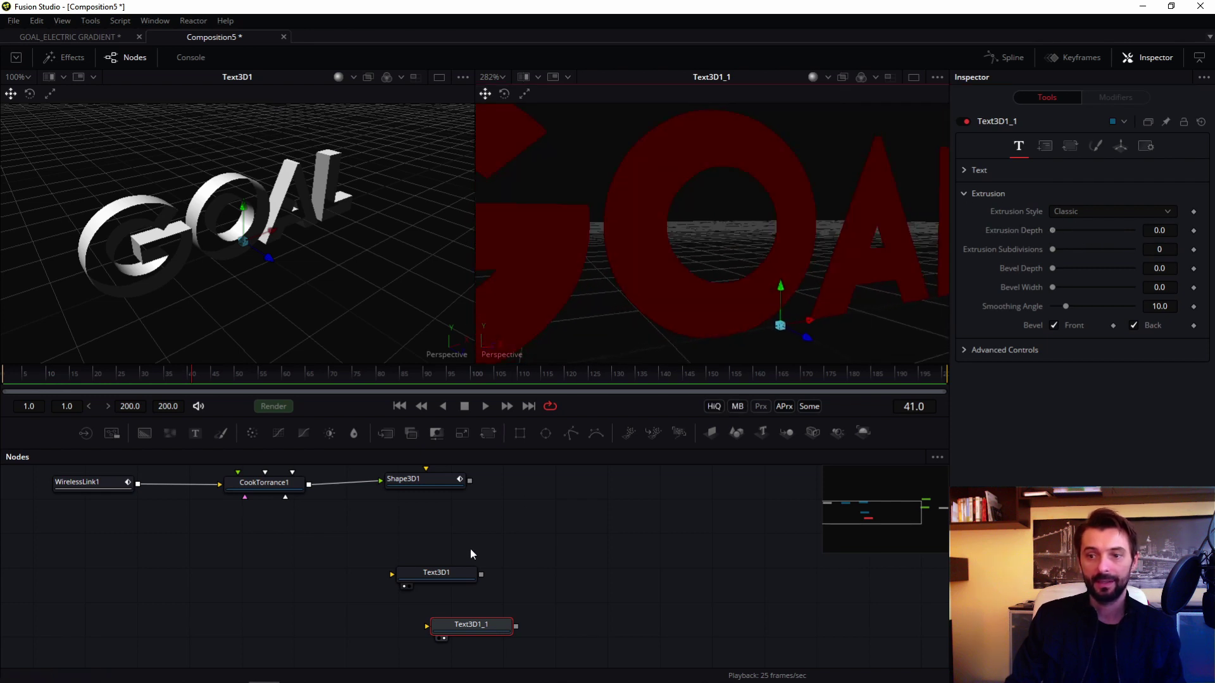
mouse_move(445, 571)
left_mouse_down()
mouse_move(482, 553)
mouse_move(515, 626)
left_mouse_up()
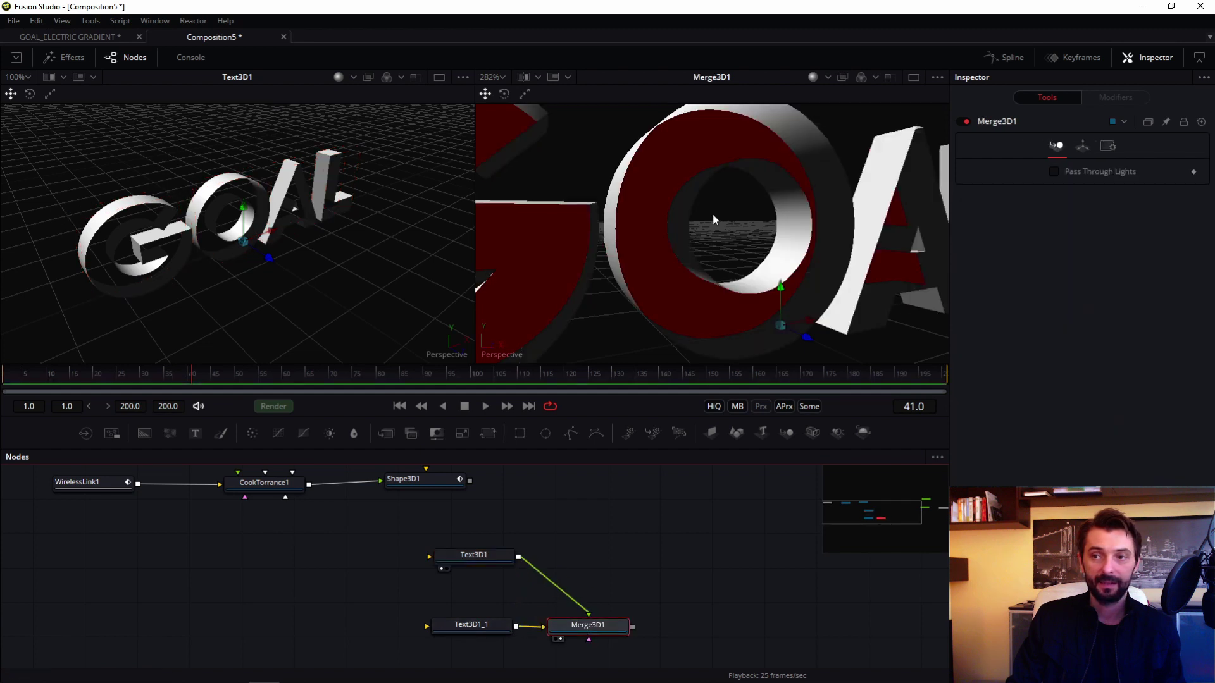
left_click_drag(712, 214, 703, 313)
left_click(495, 623)
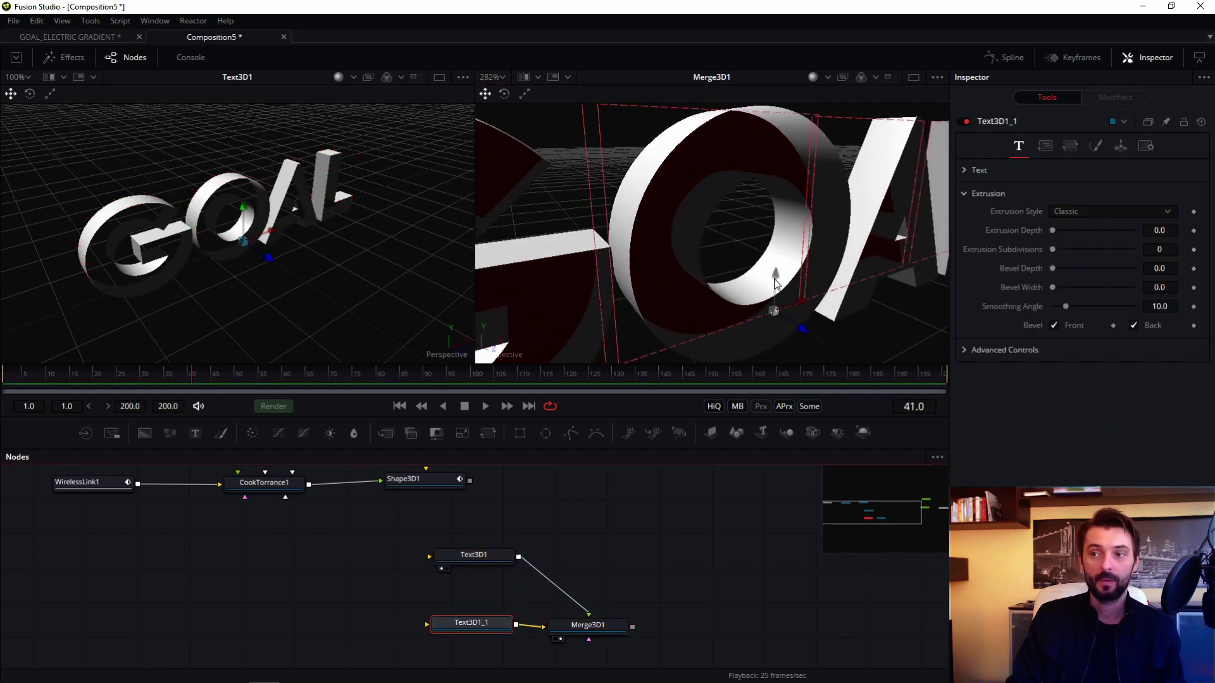
left_click_drag(756, 278, 832, 327)
left_click_drag(852, 280, 682, 252)
Step: Bevel Text3D1's edges (depth 0.0142, width 0.0031) and return to a single viewer
left_click(494, 560)
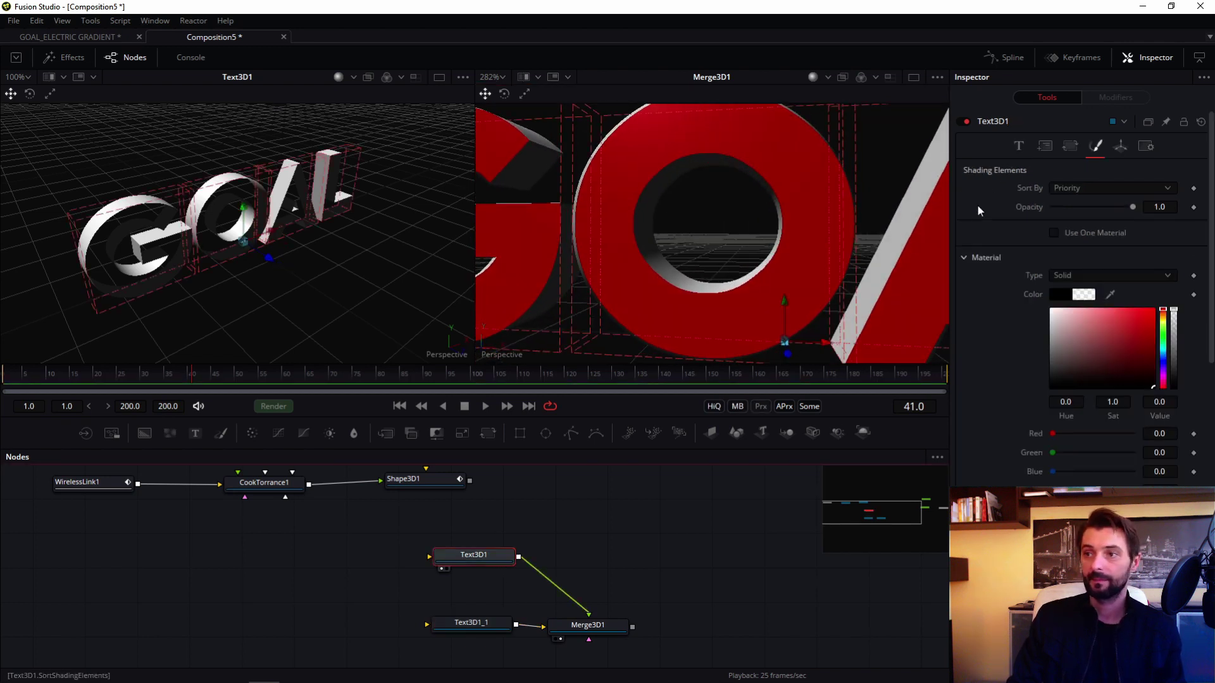
left_click(1018, 146)
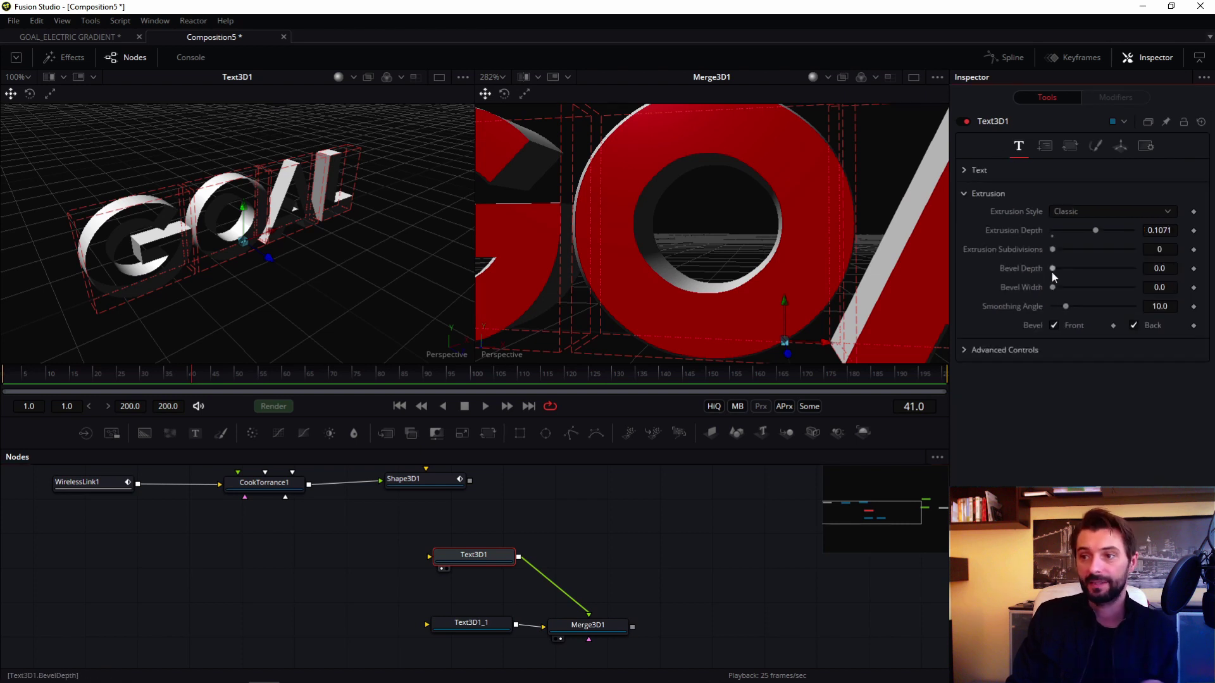
left_click_drag(1053, 268, 1058, 286)
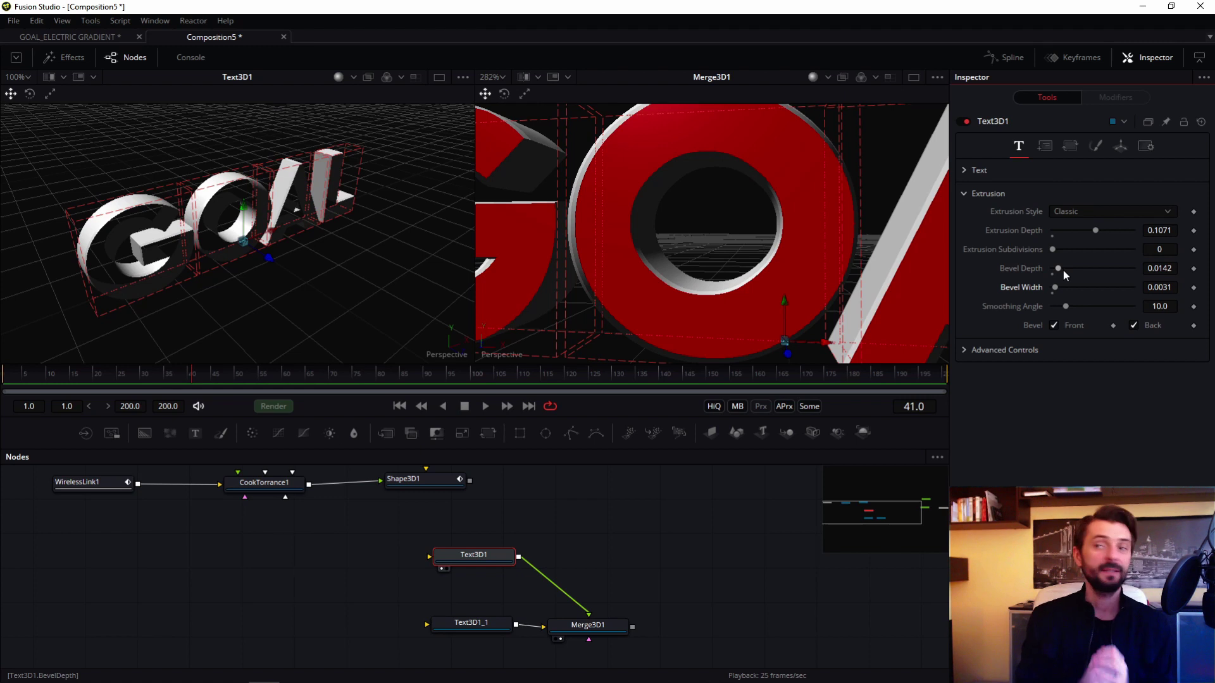
left_click(913, 76)
scroll(439, 191, "down", 4)
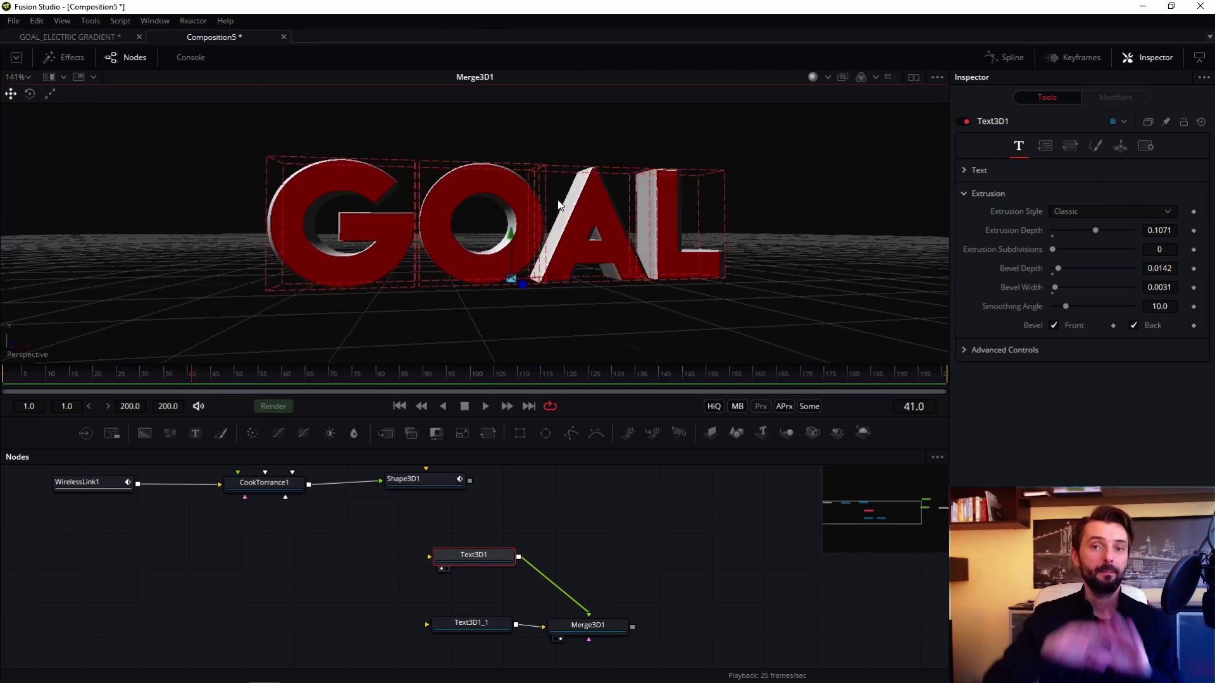
left_click_drag(388, 544, 522, 666)
left_click_drag(656, 609, 554, 601)
Step: Add a Bender 3D node fed by Merge3D1, bending on the X axis at angle 90
left_click(644, 574)
key("shift+space")
type("ben")
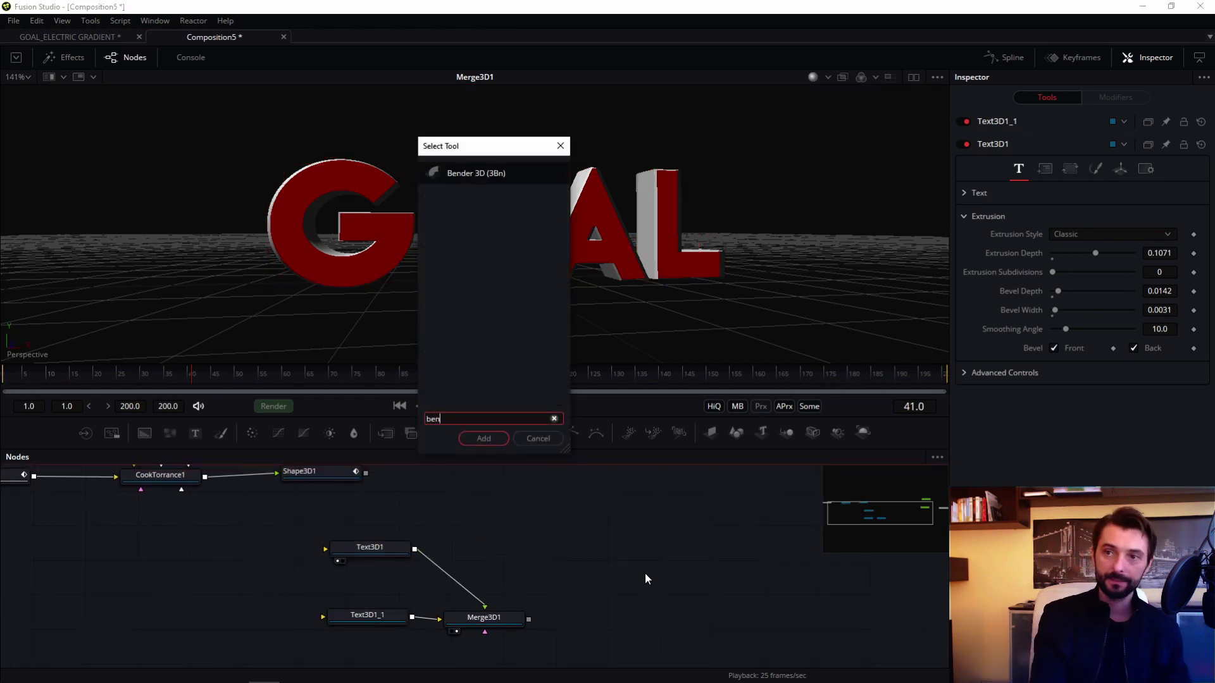
key("Return")
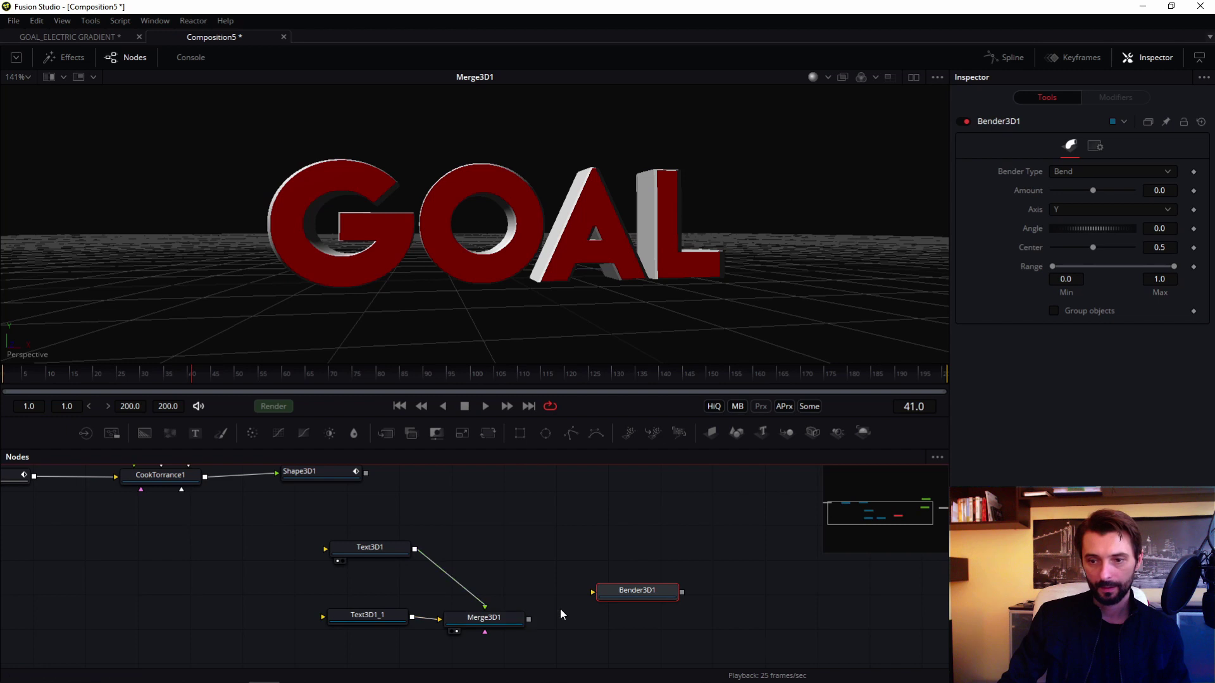
left_click_drag(528, 619, 625, 611)
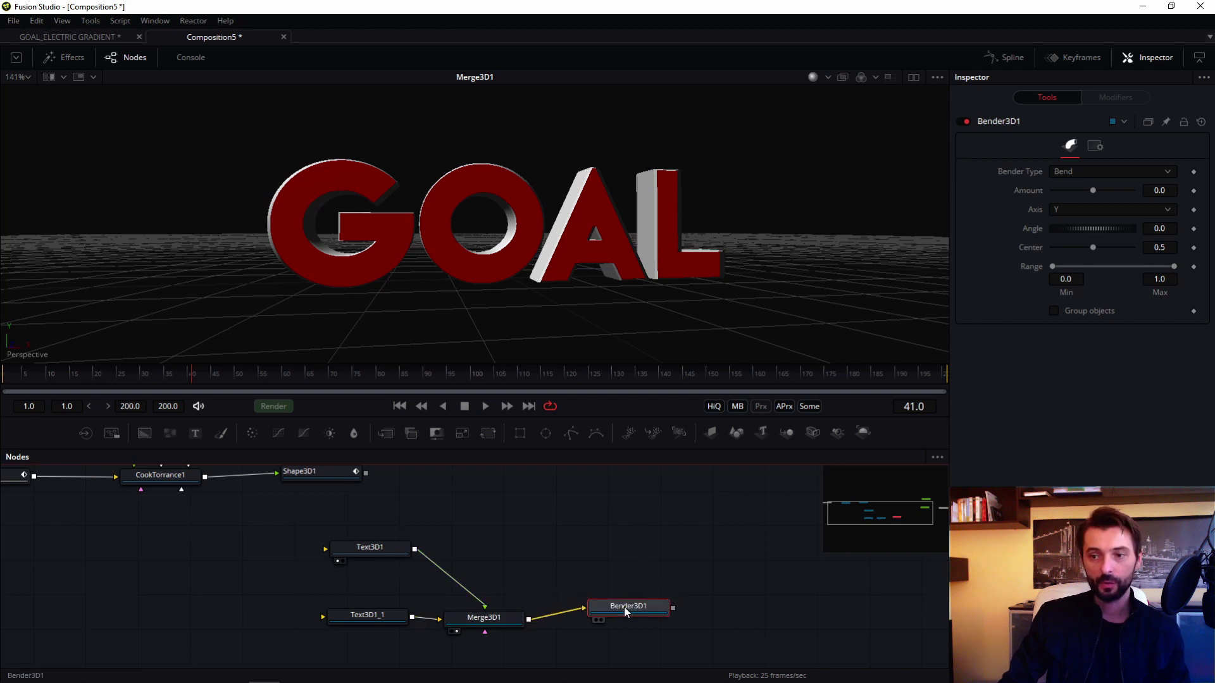
left_click(1077, 209)
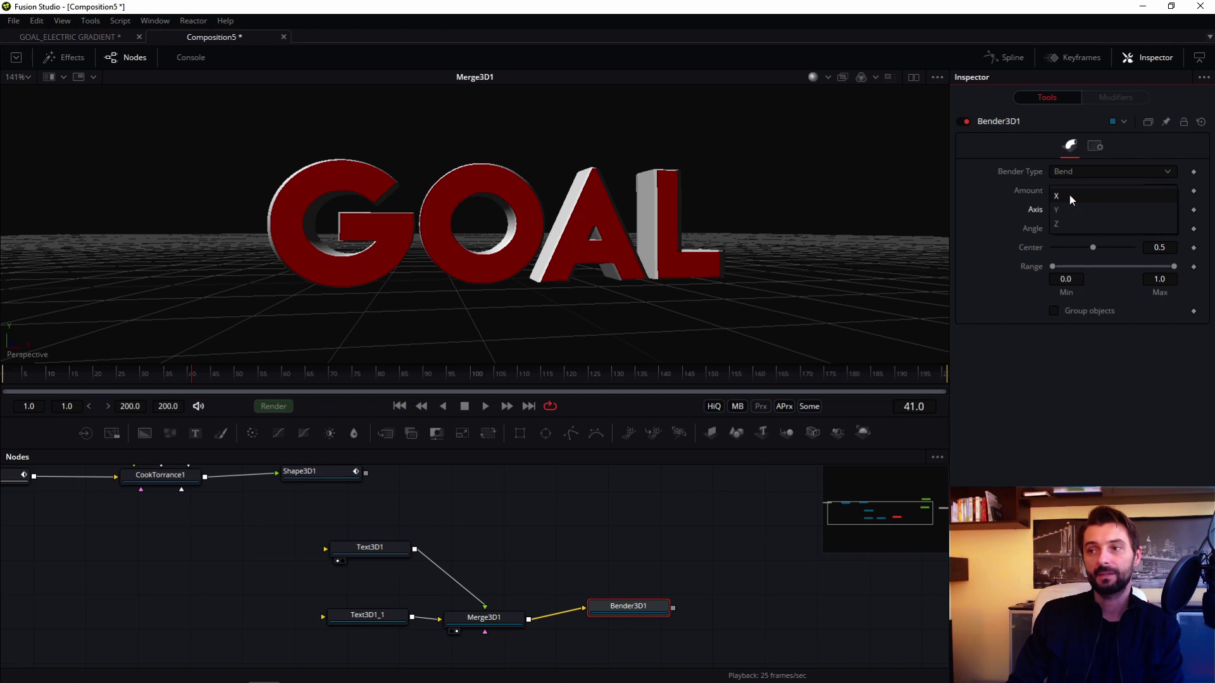
left_click(1069, 197)
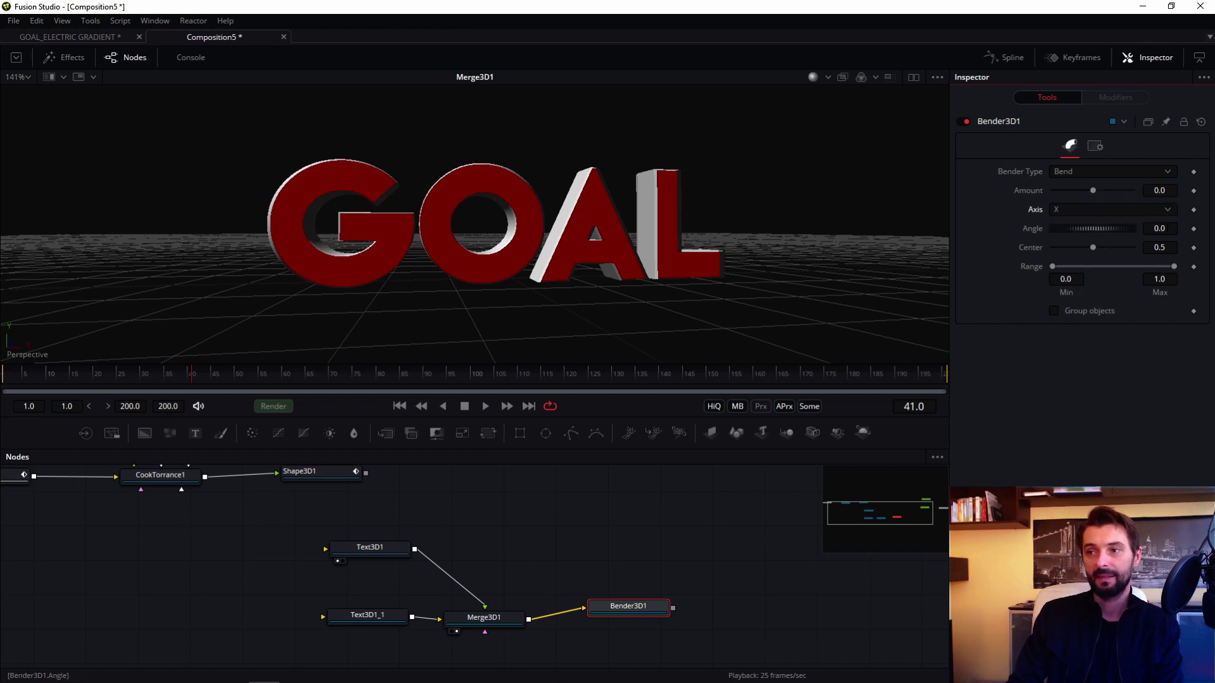
type("90")
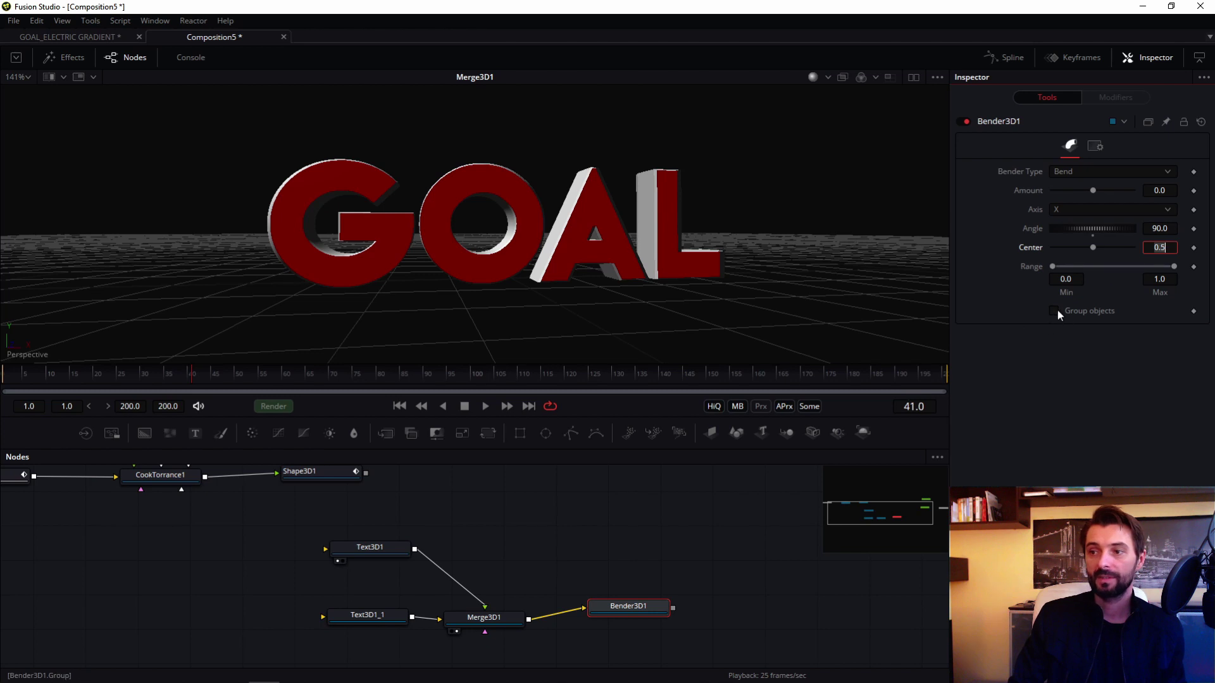
key("Return")
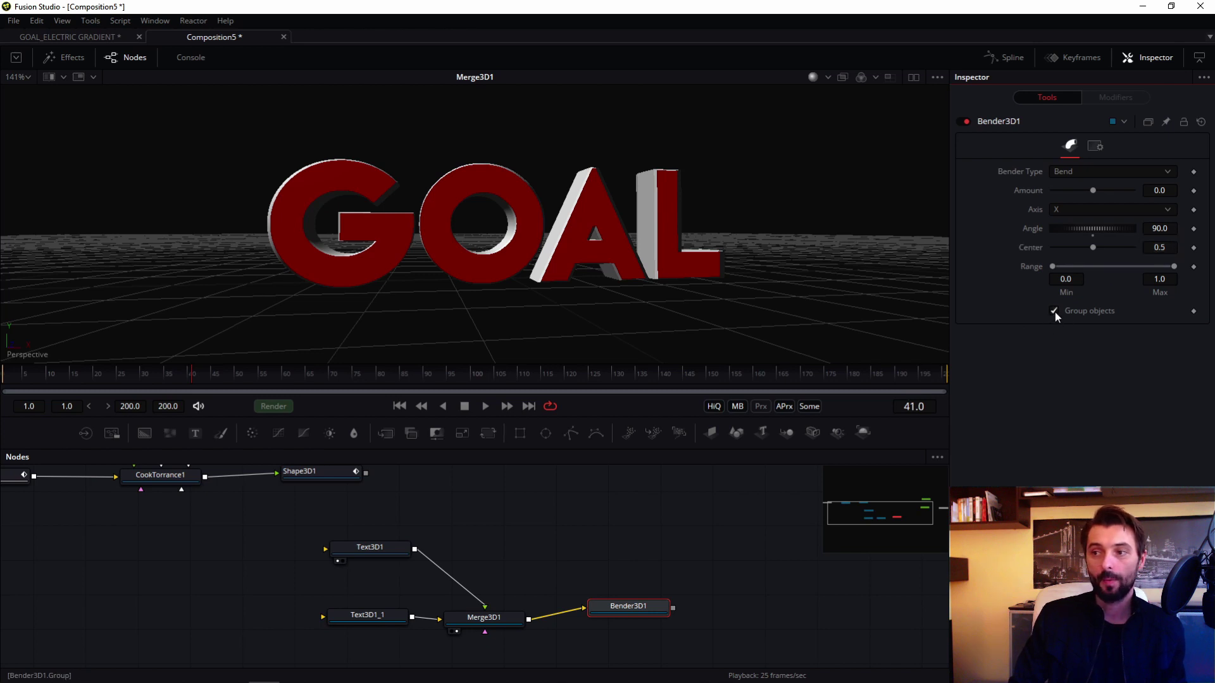
Step: Set the bend Amount to -0.16 and shift the text node chain left in the graph
left_click_drag(1093, 191, 1105, 193)
left_click_drag(601, 609, 551, 253)
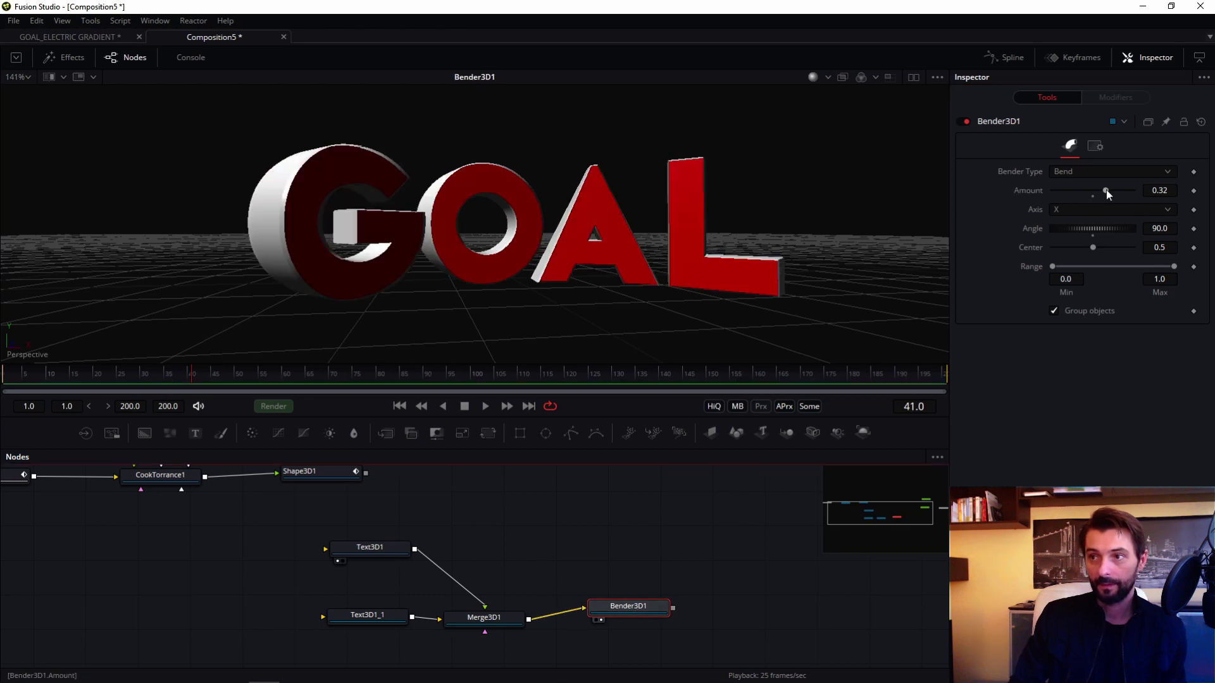
left_click_drag(1108, 194, 1089, 192)
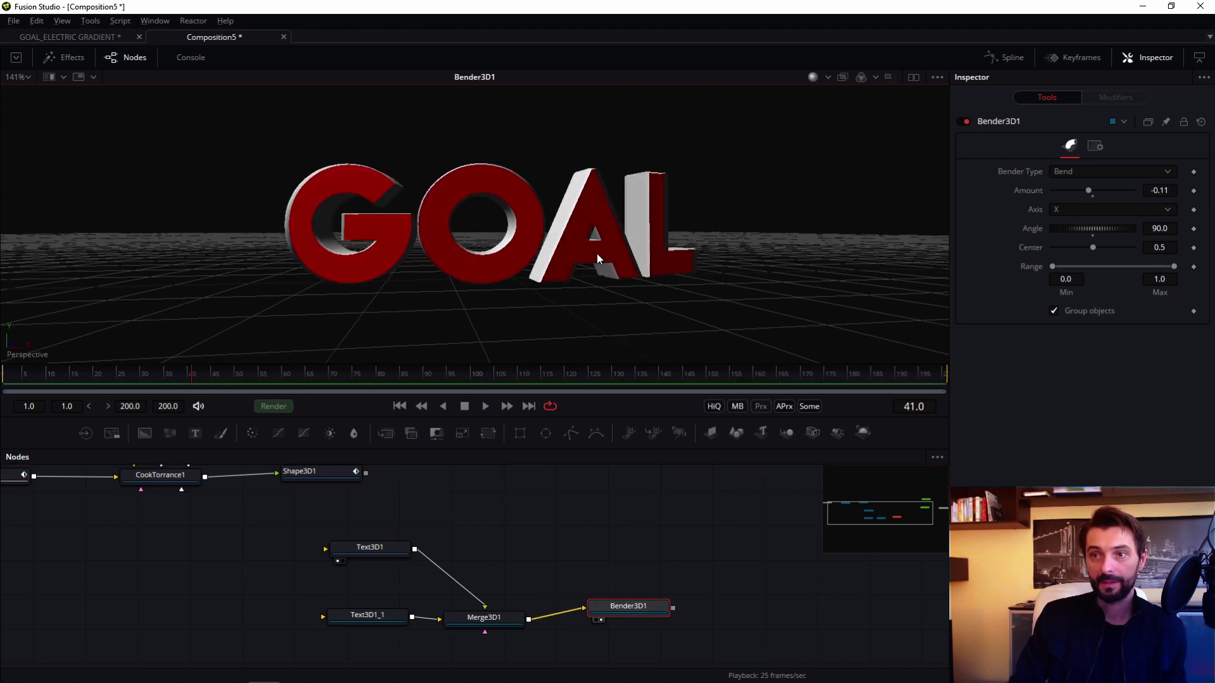
left_click_drag(597, 253, 591, 294)
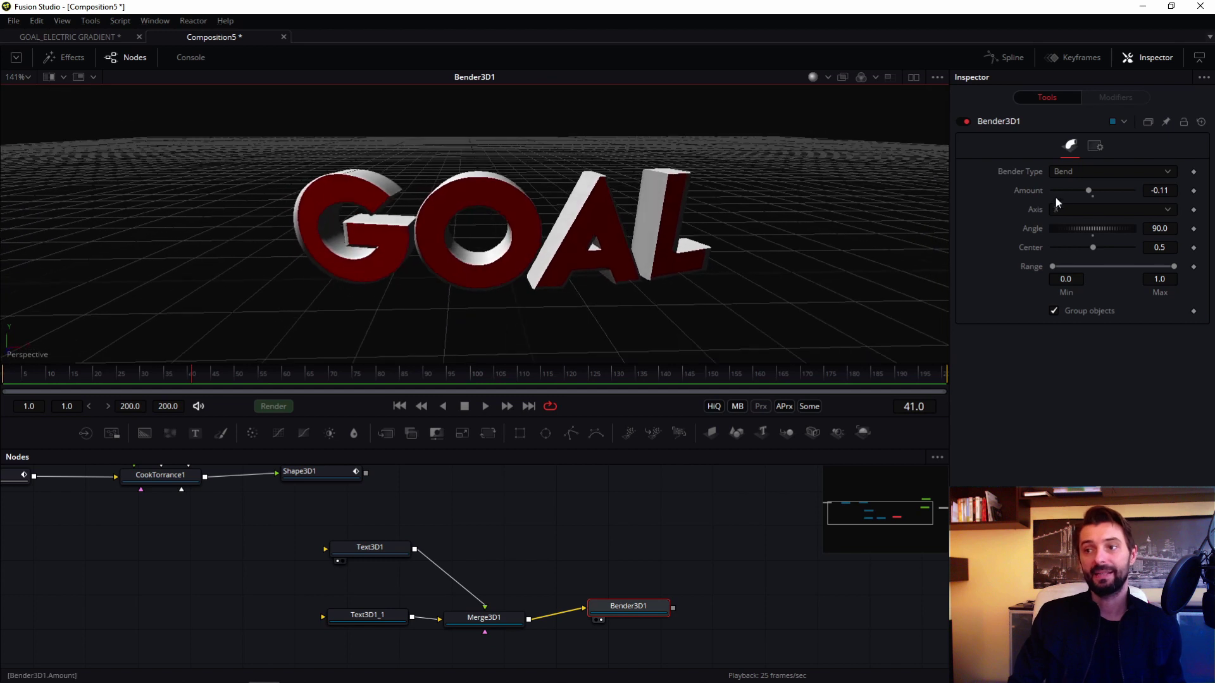
left_click_drag(1088, 191, 1087, 192)
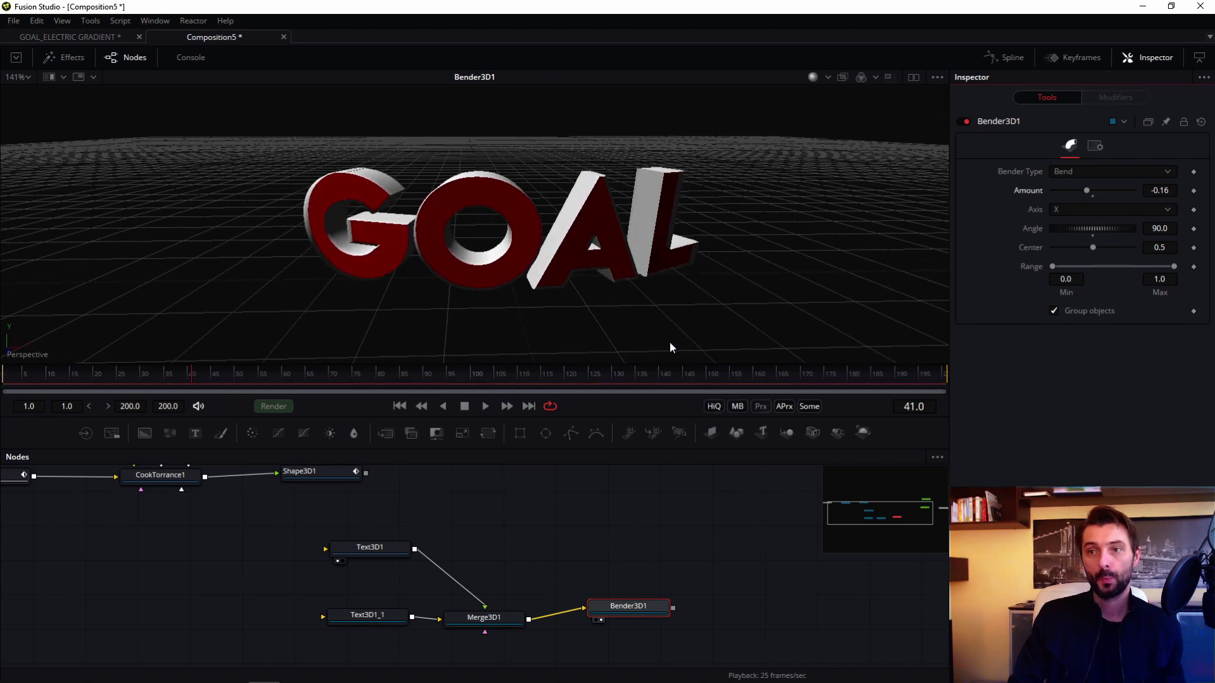
left_click_drag(502, 533, 515, 506)
left_click_drag(313, 495, 357, 598)
left_click_drag(398, 527, 446, 564)
Step: Merge the Shape3D1 sphere with the bent text into Merge3D2 and tidy the node graph
scroll(446, 564, "down", 2)
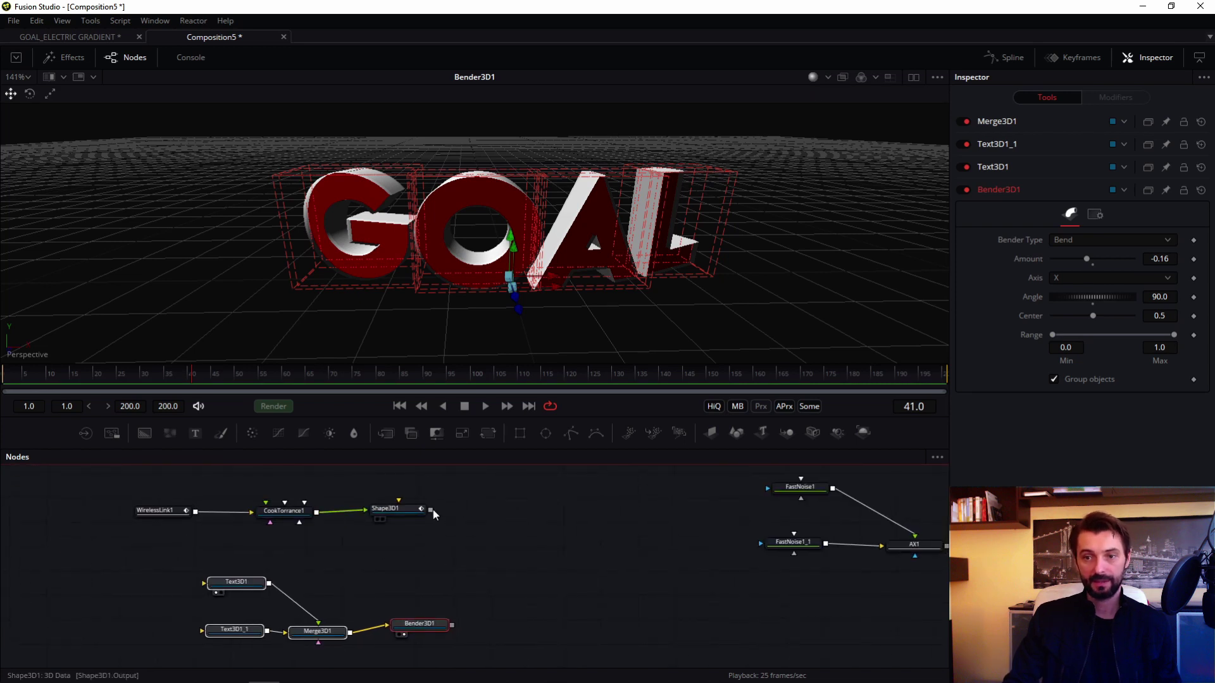
left_click_drag(431, 510, 453, 625)
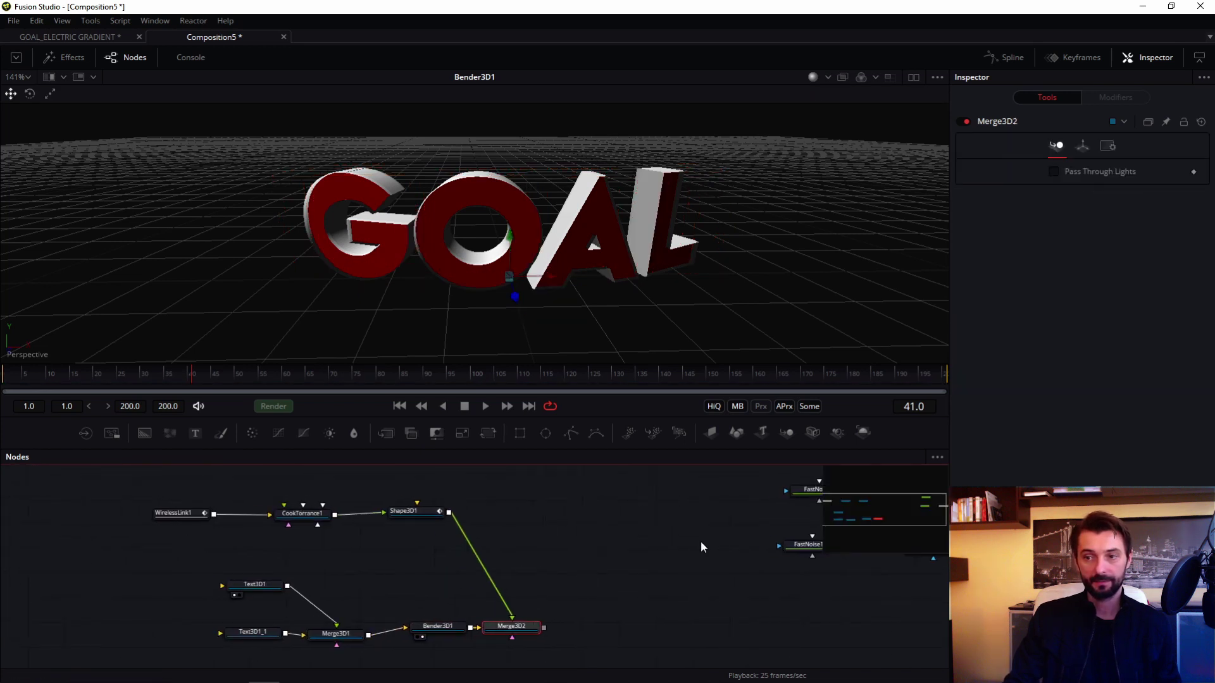
left_click_drag(701, 542, 388, 581)
left_click_drag(431, 506, 645, 601)
left_click_drag(500, 585, 864, 624)
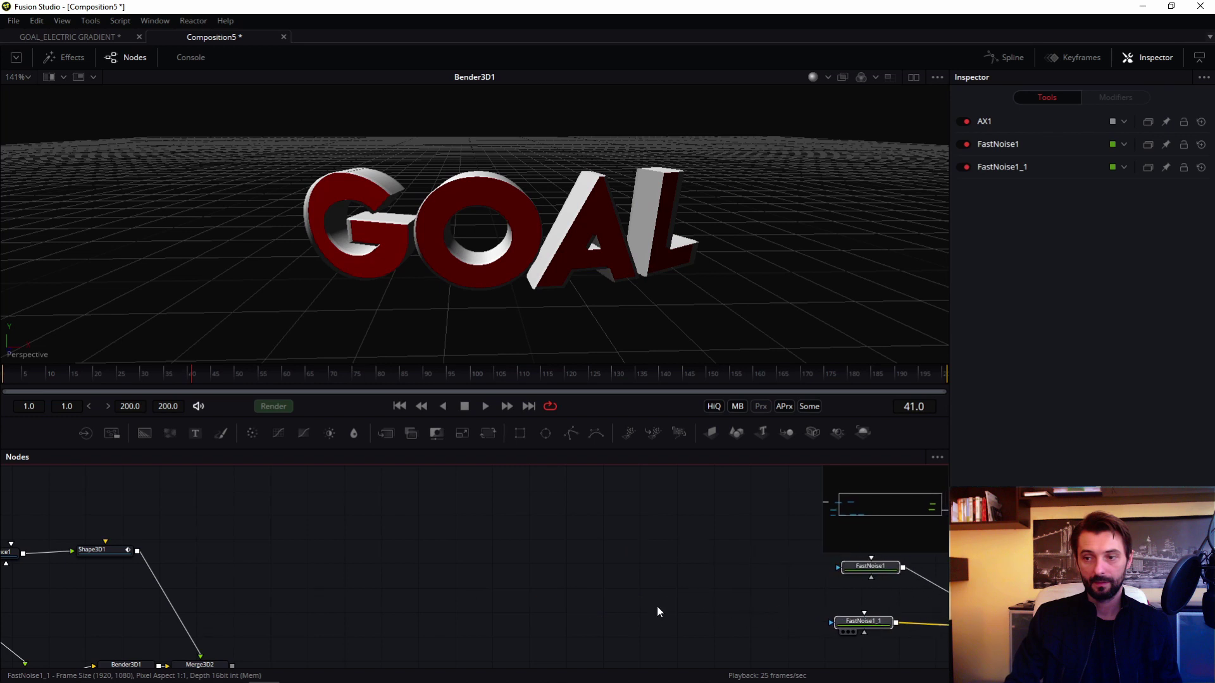
left_click_drag(309, 594, 657, 542)
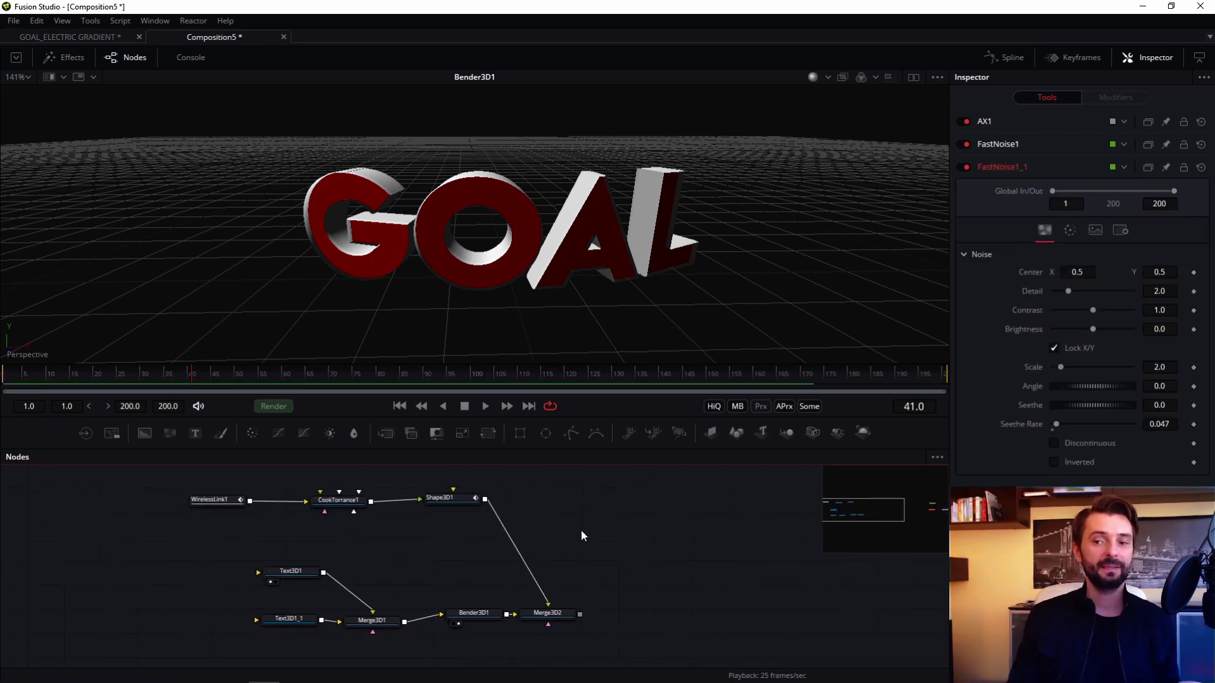
left_click_drag(219, 491, 264, 484)
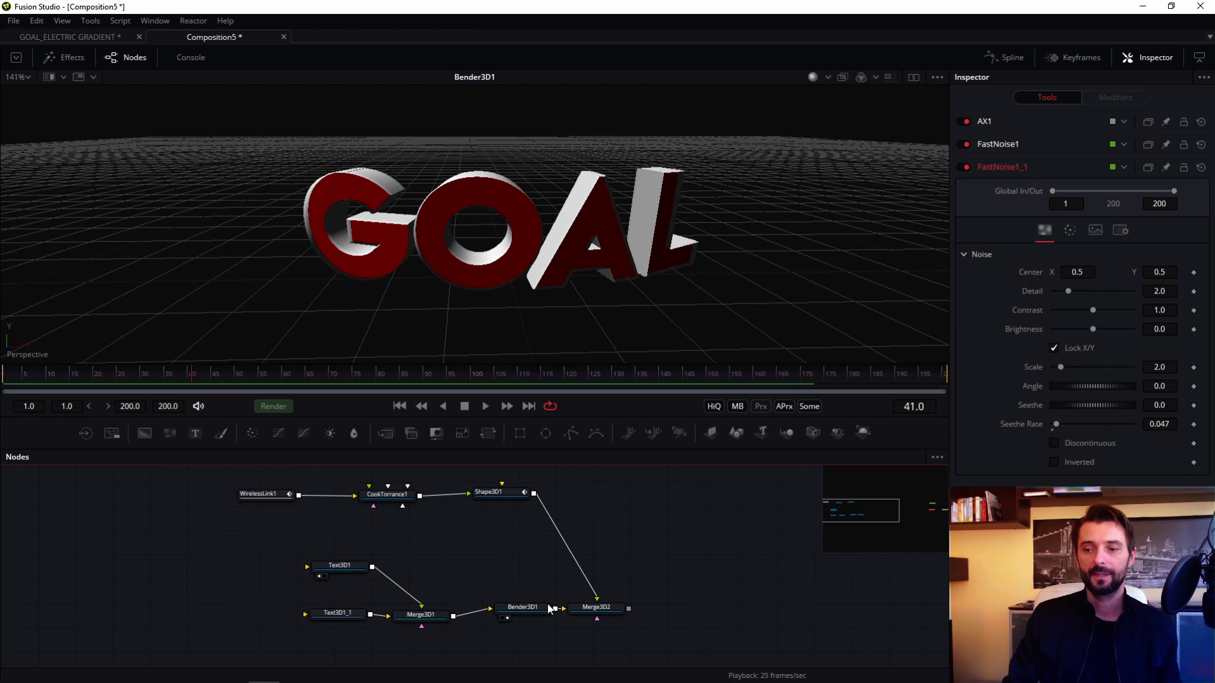
left_click_drag(594, 611, 614, 613)
left_click_drag(538, 612, 613, 615)
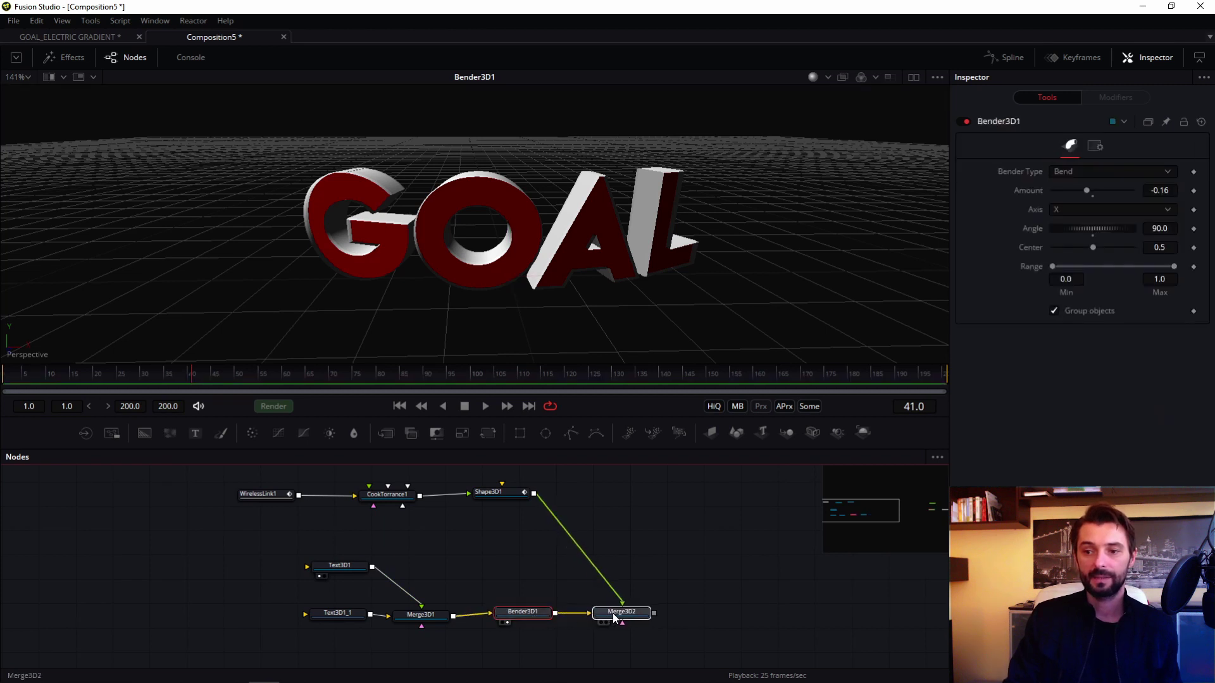
Step: View Merge3D2 and enlarge the sphere radius to 1.278 so the text sits in front
key("2")
left_click(509, 495)
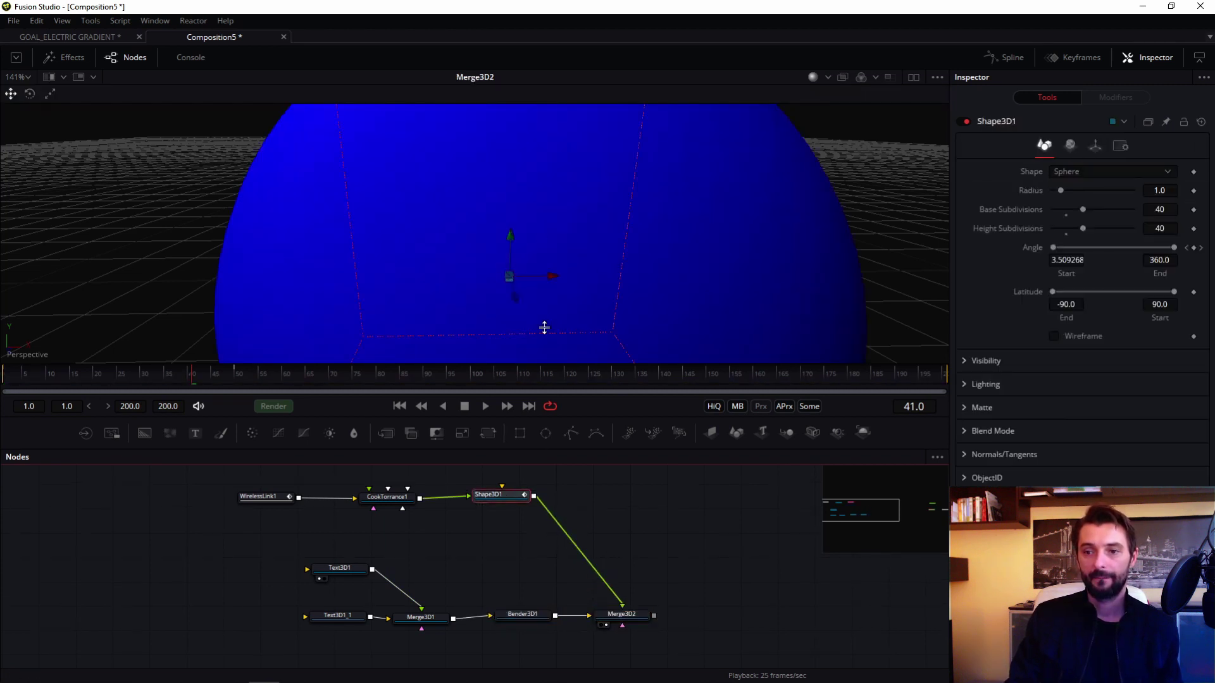
left_click_drag(543, 328, 703, 266)
left_click_drag(542, 275, 265, 196)
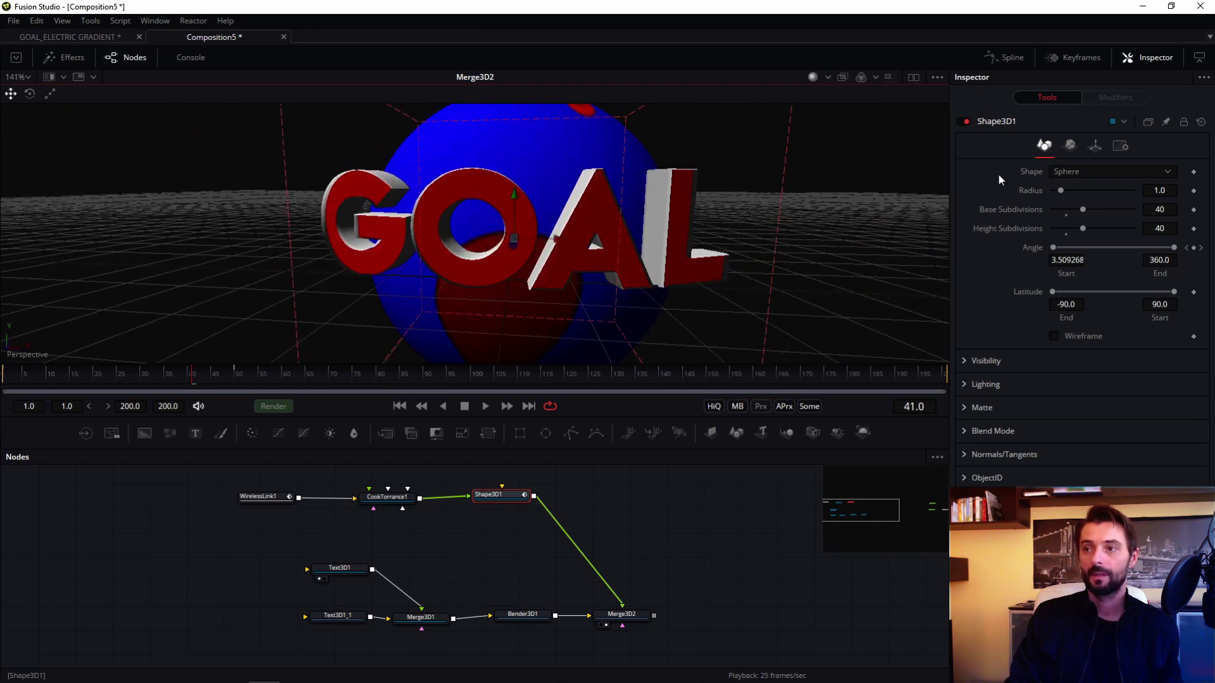
left_click_drag(1064, 191, 1086, 192)
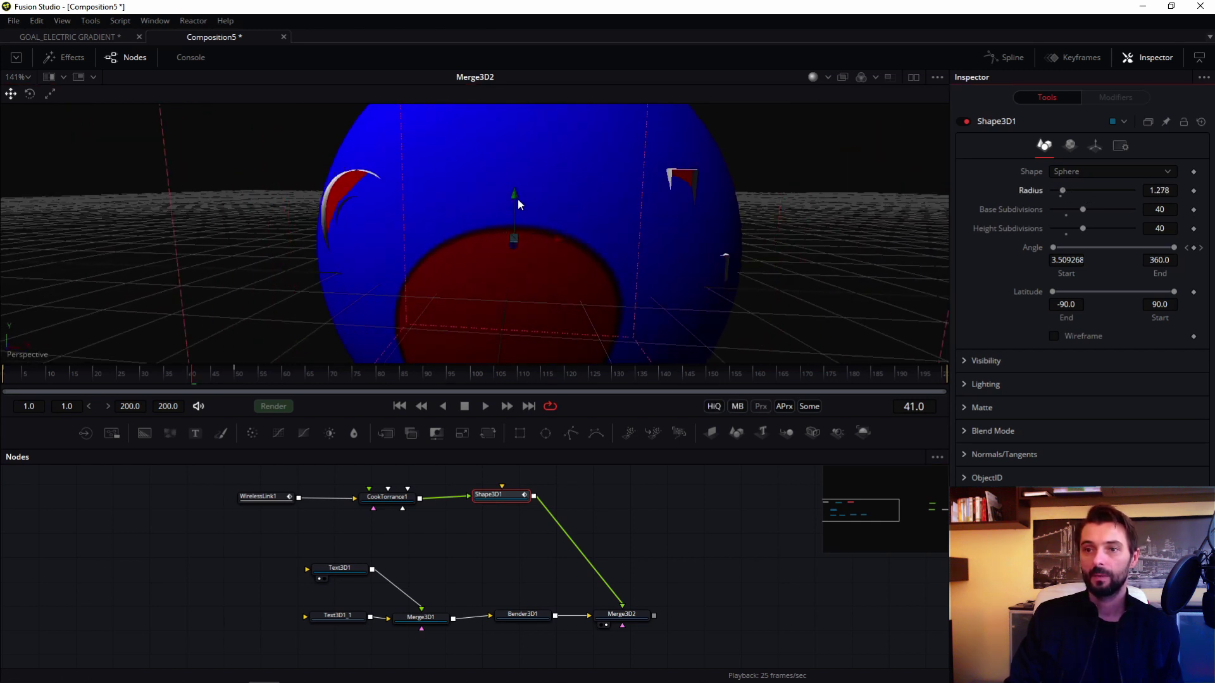
left_click_drag(517, 200, 607, 236)
Step: Play the animation from the first frame and select the Merge3D2 node
scroll(623, 266, "down", 1)
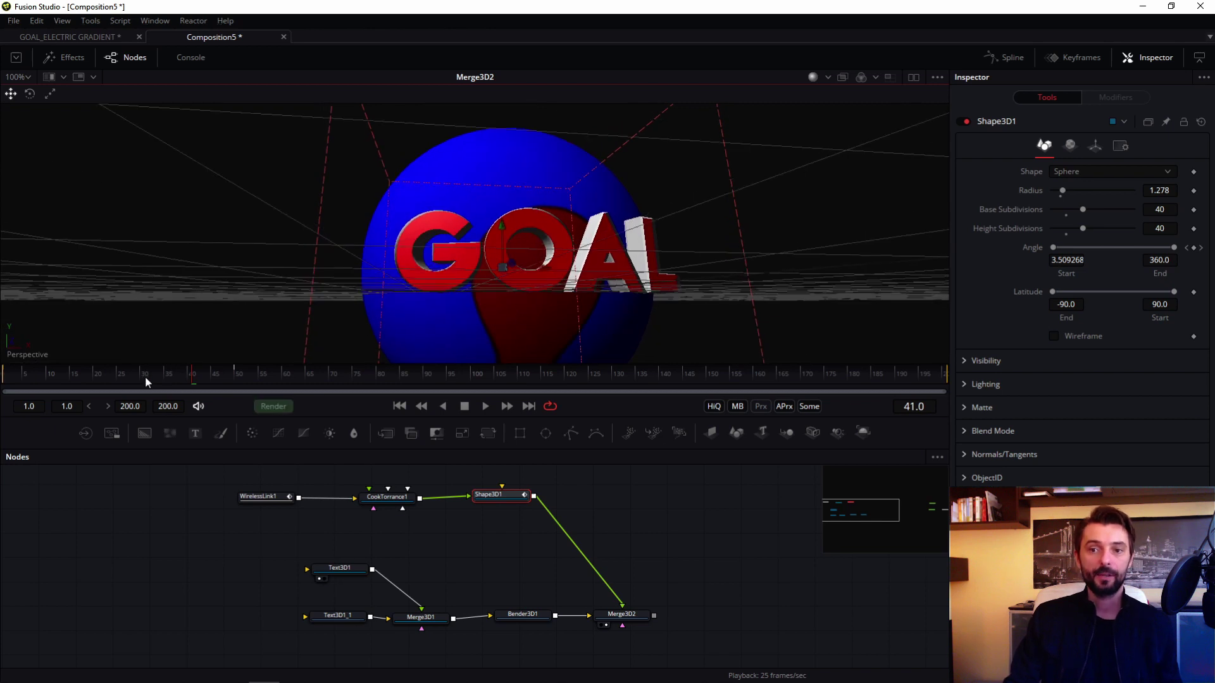
left_click_drag(142, 381, 2, 381)
key("space")
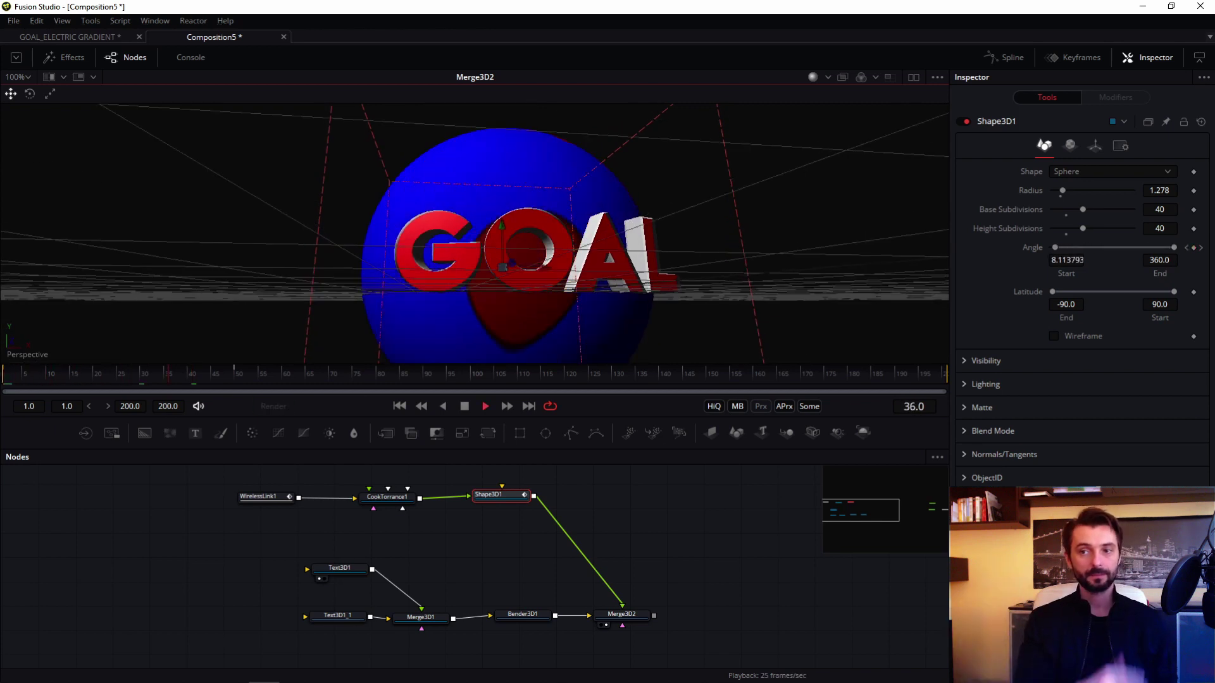
key("space")
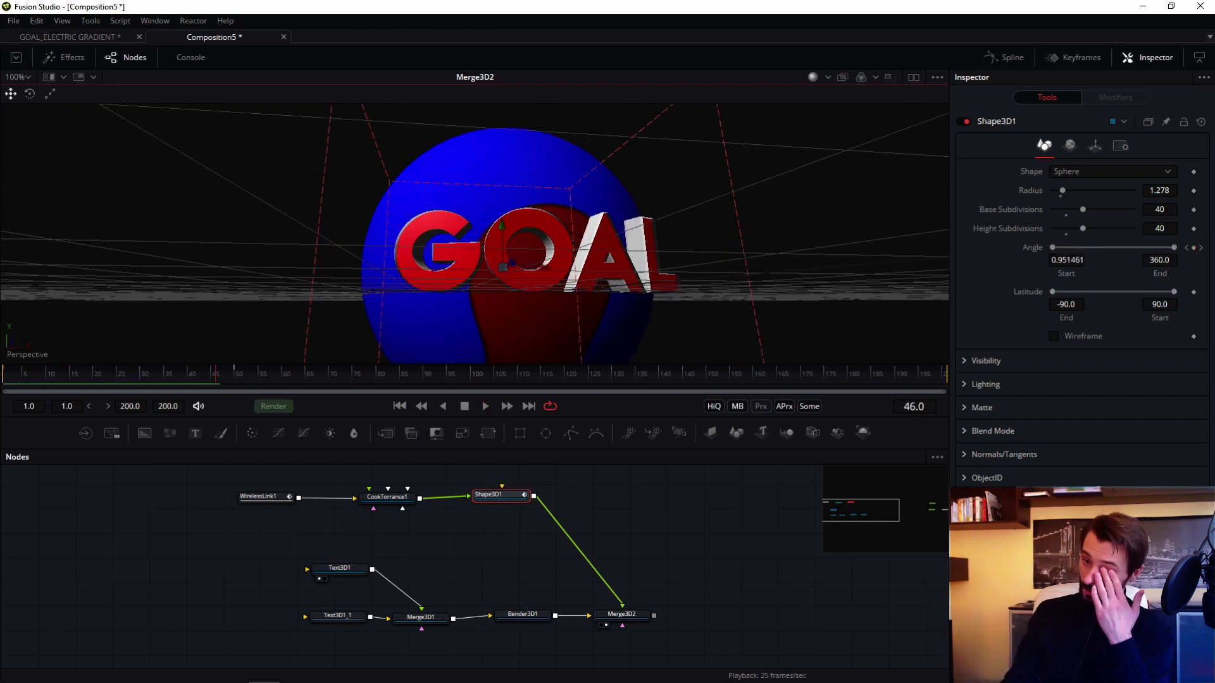
left_click_drag(495, 594, 229, 558)
left_click(377, 578)
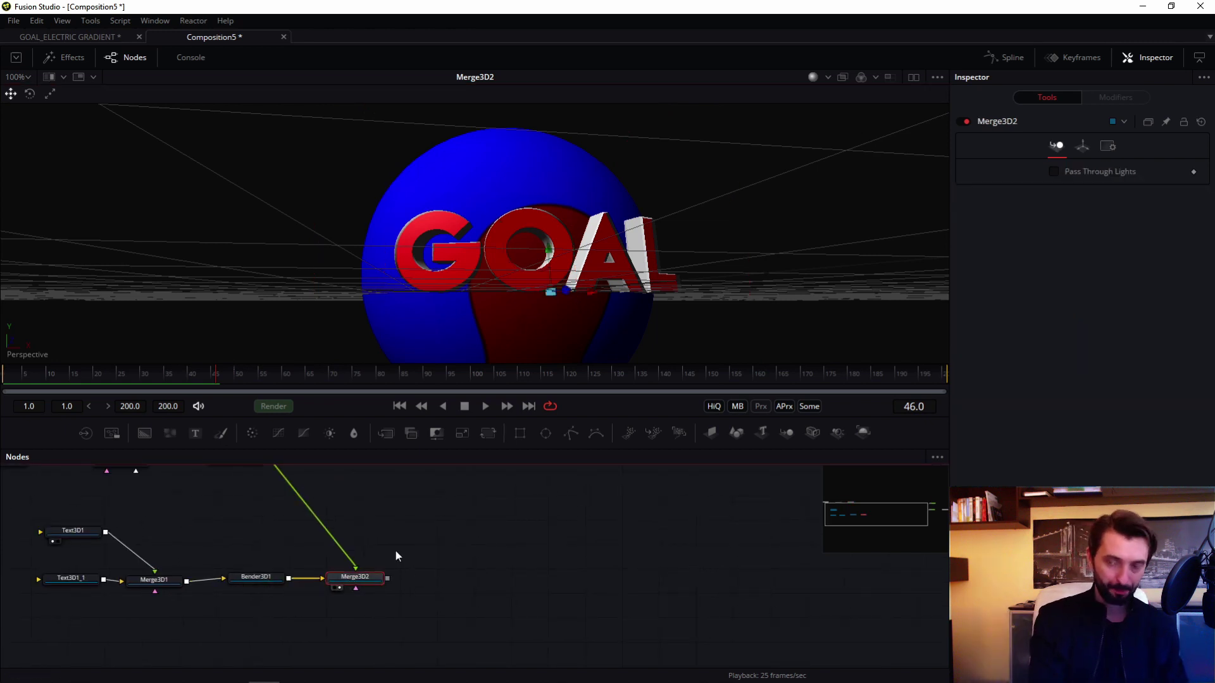
Step: Add a Merge 3D node (Merge3D3) after the sphere merge and view its output
key("shift+space")
type("mer")
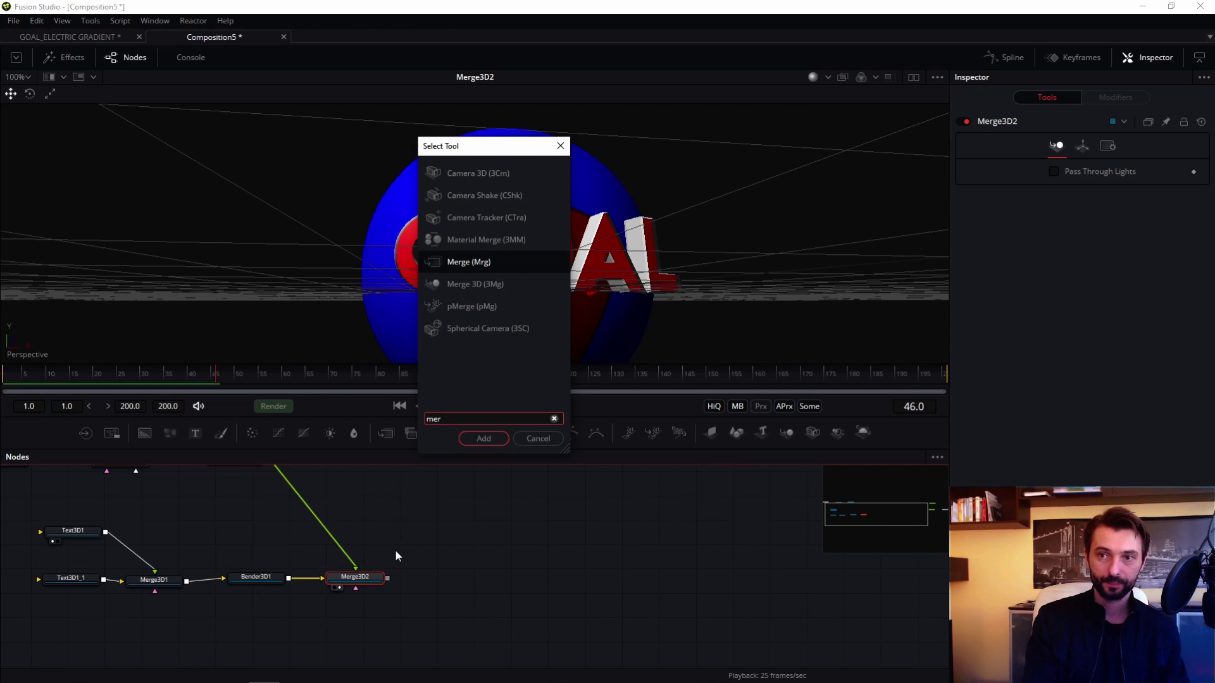
key("Down")
key("Return")
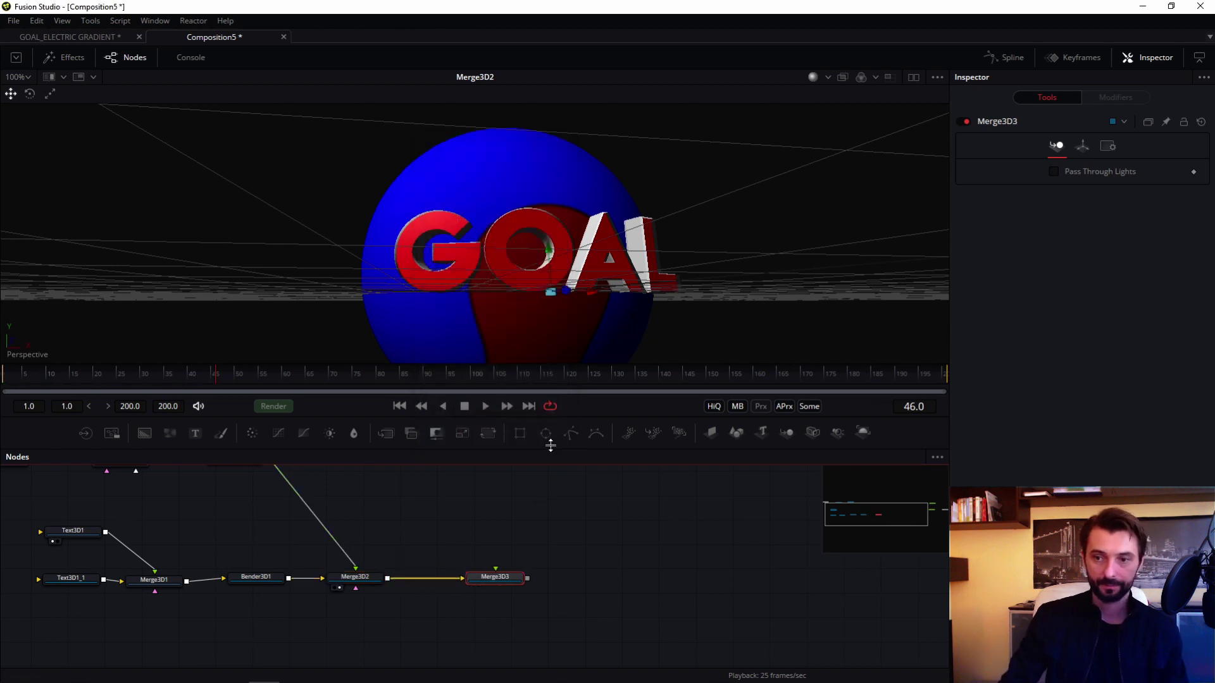
left_click_drag(491, 579, 493, 268)
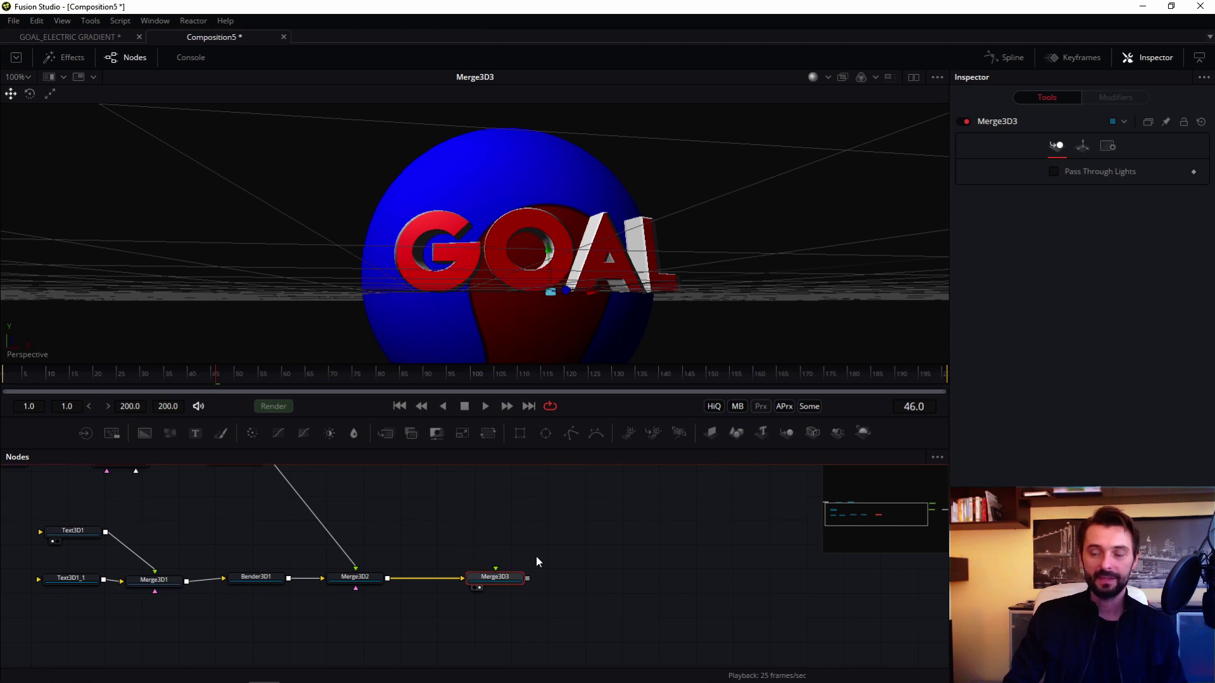
Step: In Top view, set Merge3D3's Pivot Z to -1.304 at the sphere's centre
right_click(40, 355)
left_click(71, 408)
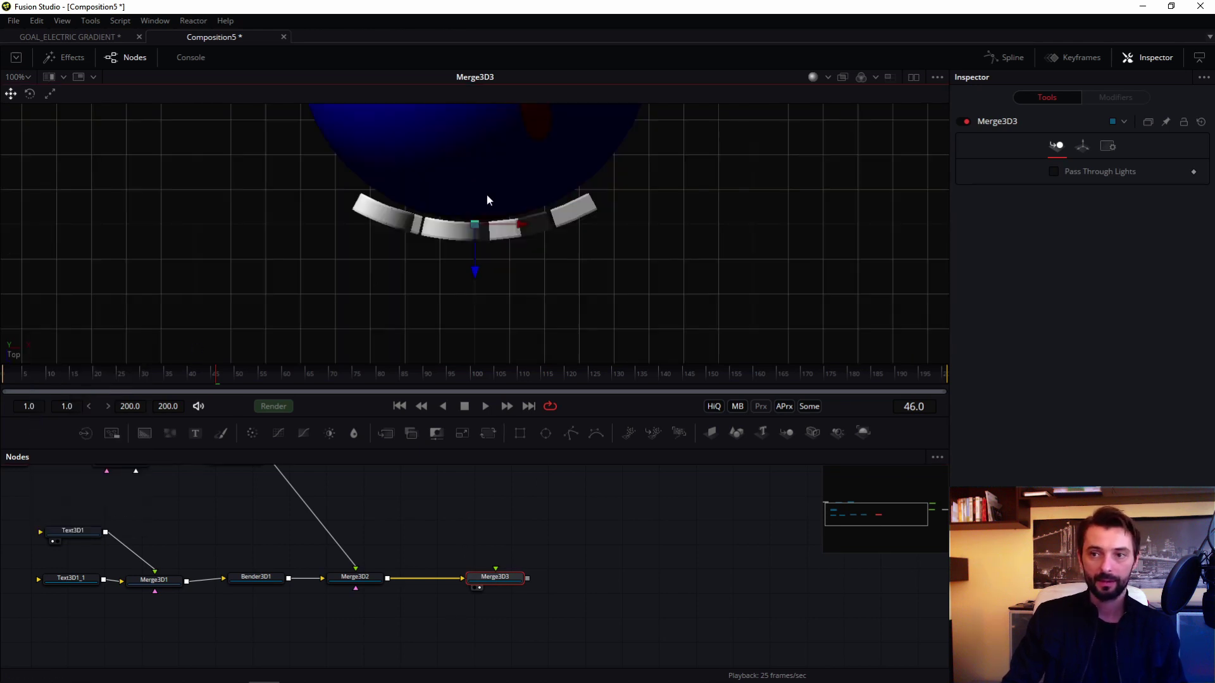
left_click_drag(499, 172, 492, 293)
scroll(491, 293, "down", 2)
left_click(491, 581)
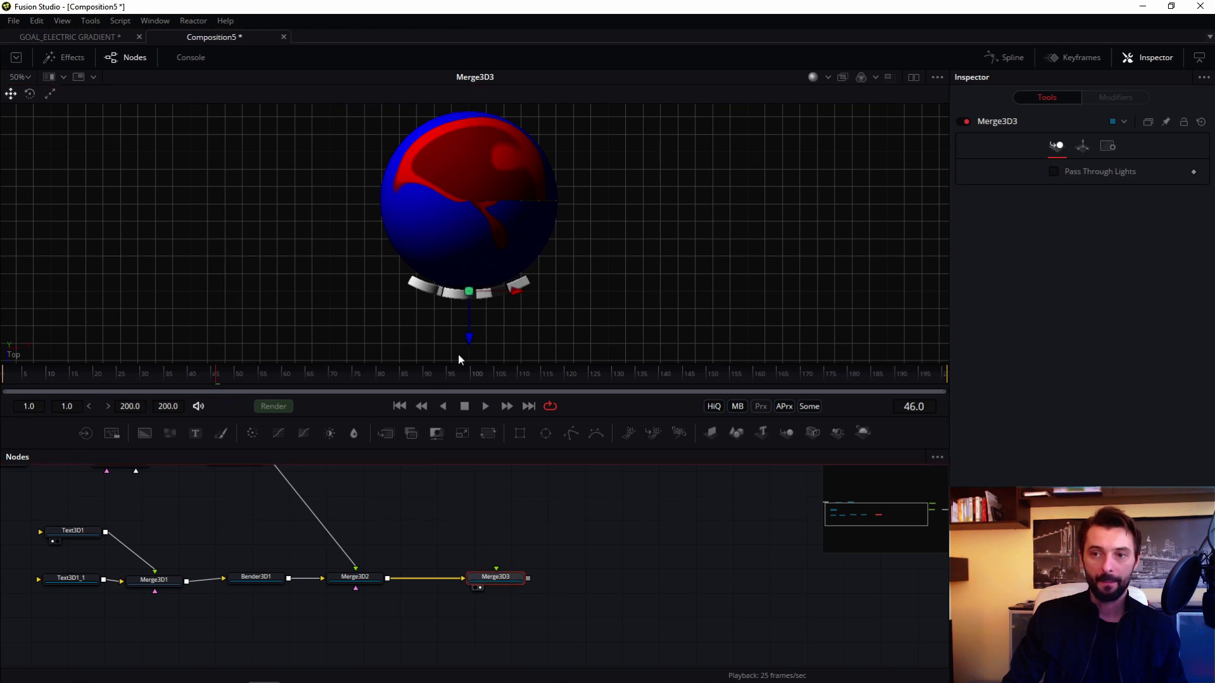
left_click(1083, 147)
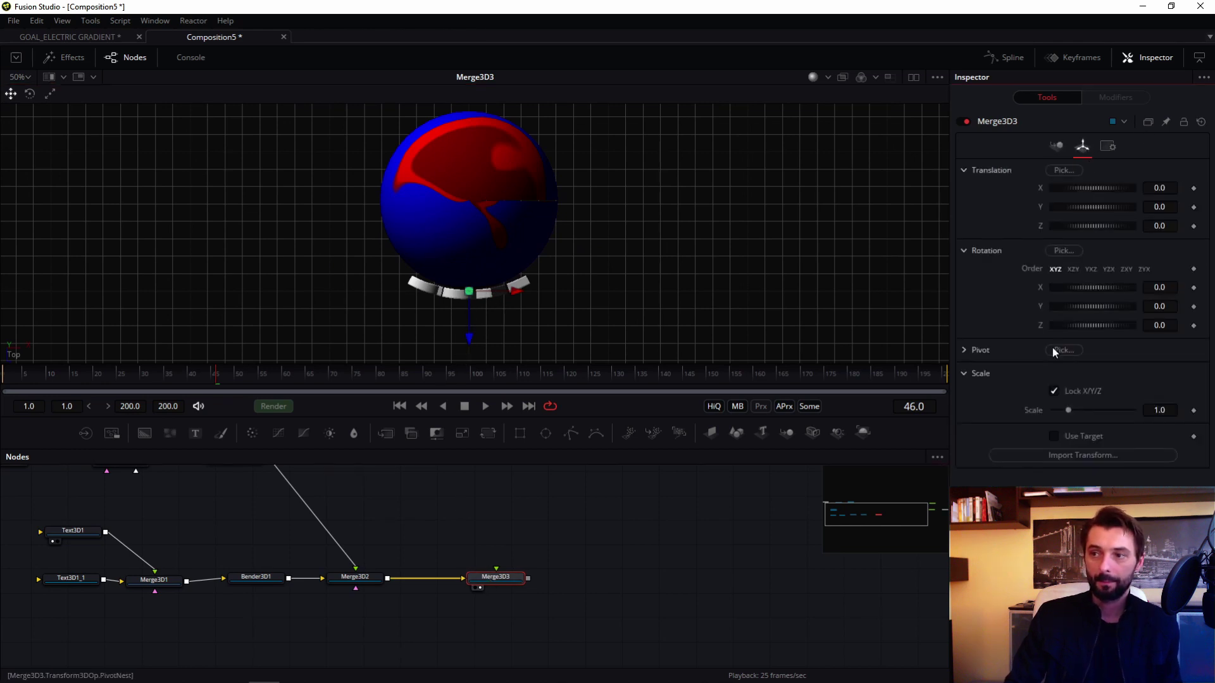
left_click(964, 351)
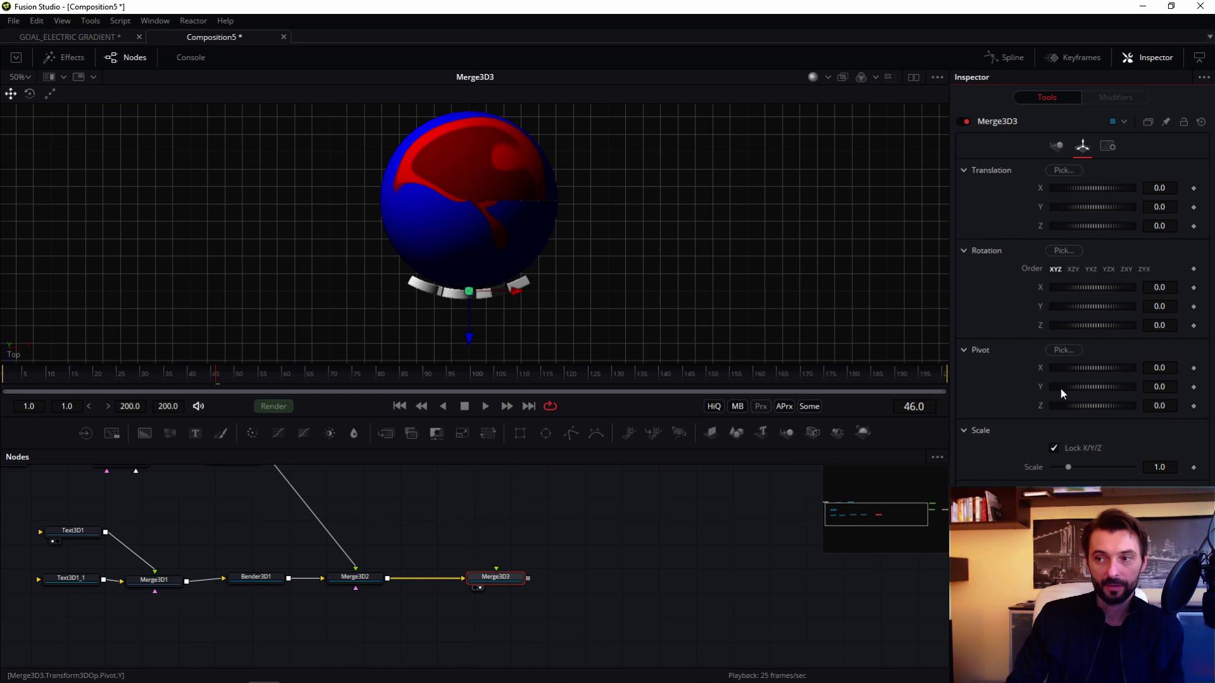
left_click_drag(1068, 407, 1038, 404)
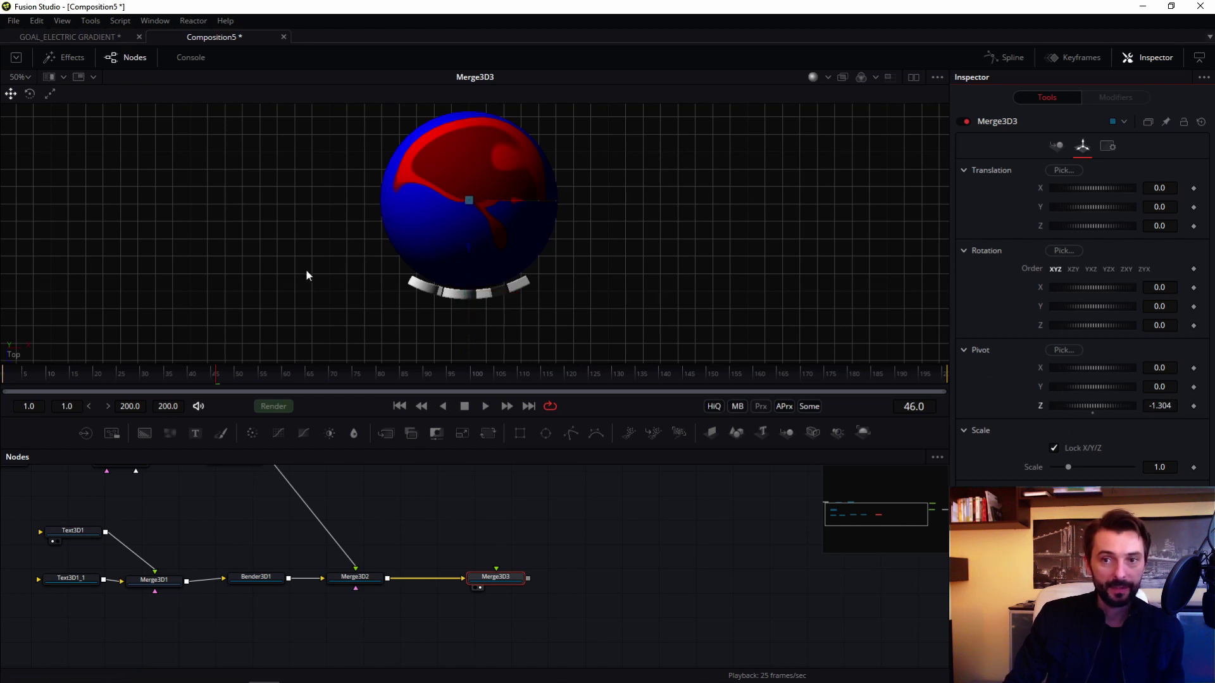
Step: Back in perspective view, test spinning the GOAL text group around the sphere
right_click(24, 359)
left_click(66, 377)
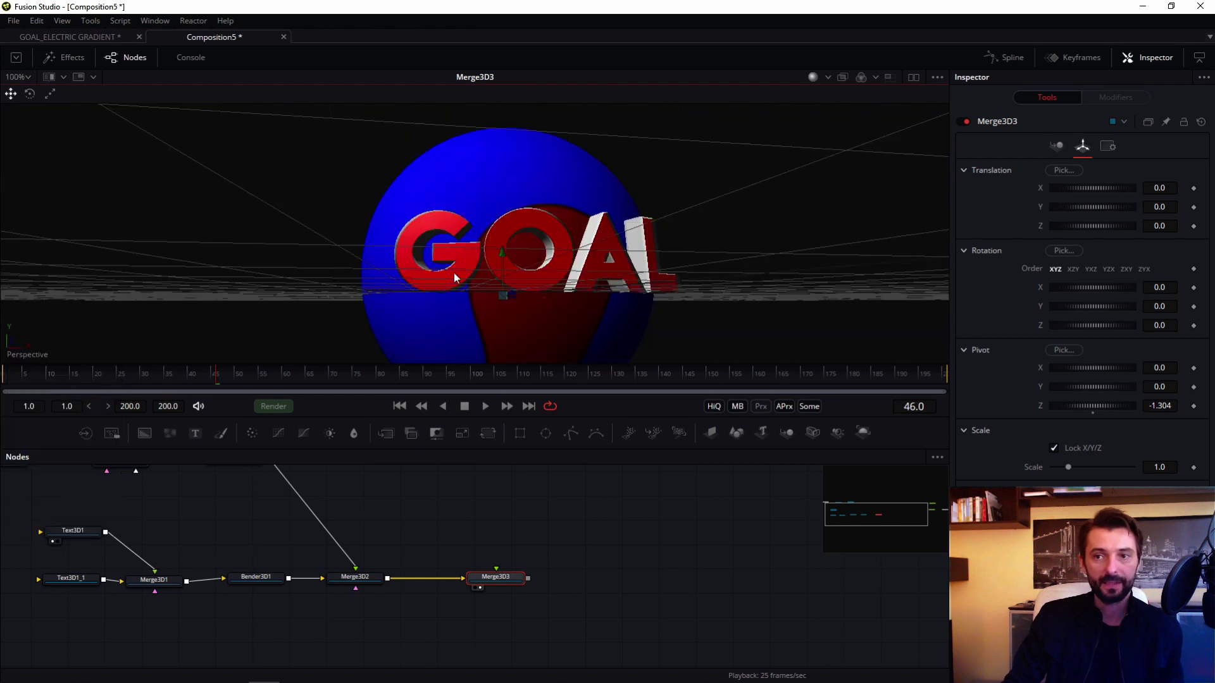
left_click_drag(454, 272, 526, 271)
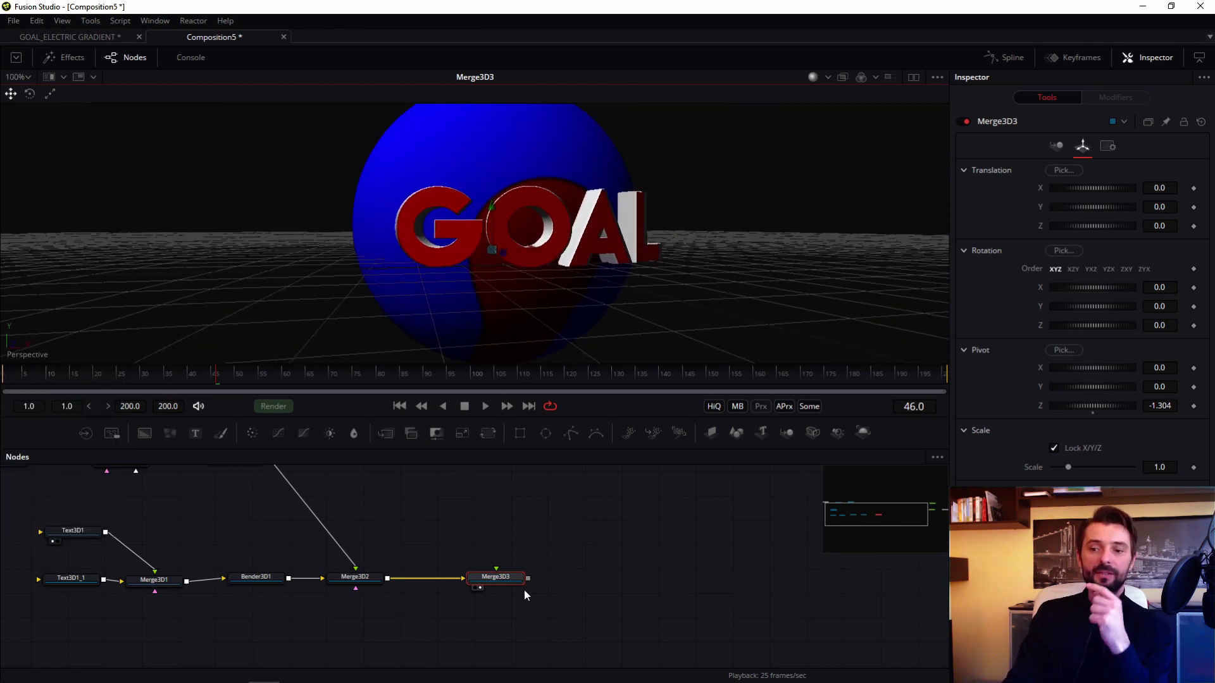
left_click(503, 580)
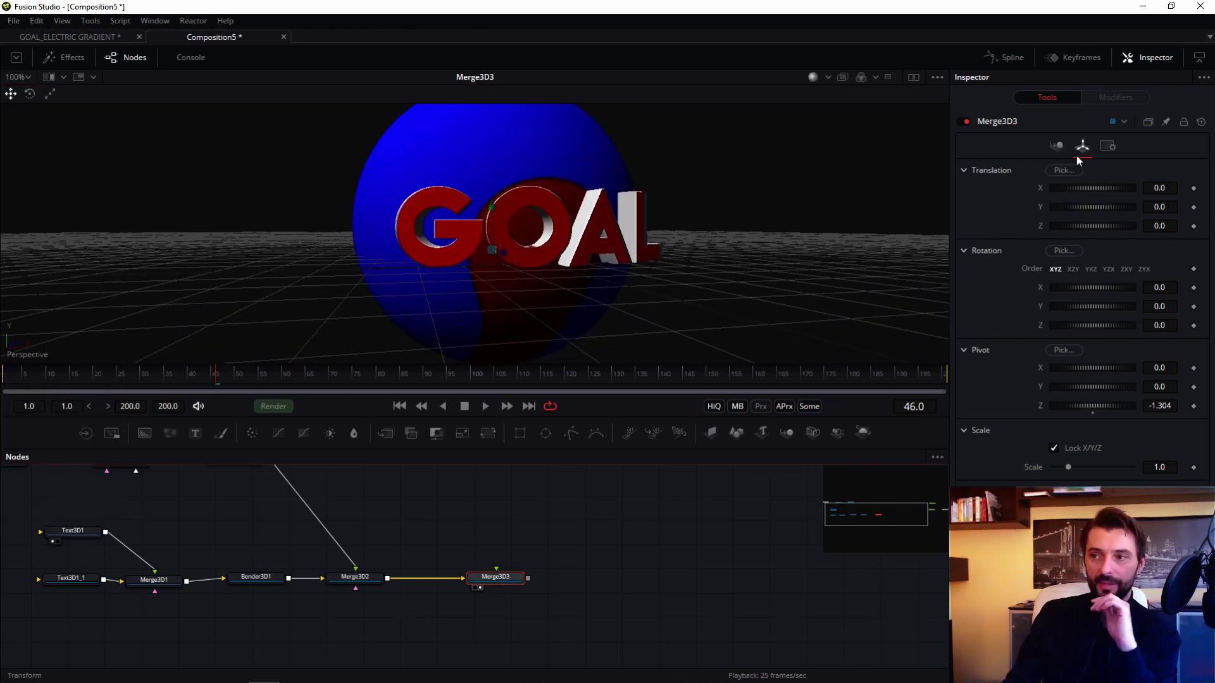
left_click_drag(1096, 210, 1103, 207)
key("ctrl+z")
mouse_move(1099, 307)
left_mouse_down()
mouse_move(1065, 308)
mouse_move(1125, 303)
mouse_move(1079, 309)
mouse_move(1104, 305)
left_mouse_up()
Step: Keyframe Rotation Y at 41.7 on frame 1 and 0 on frame 45, then play it back
left_click_drag(151, 372, 3, 370)
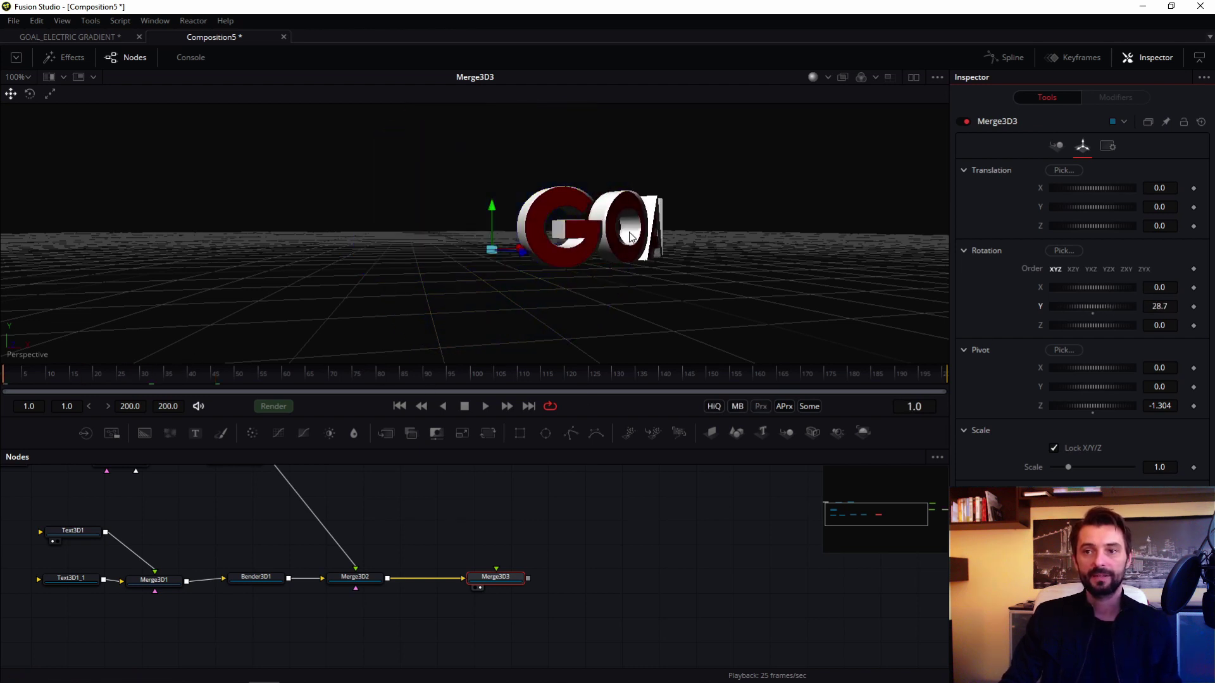
left_click_drag(1065, 309, 1075, 308)
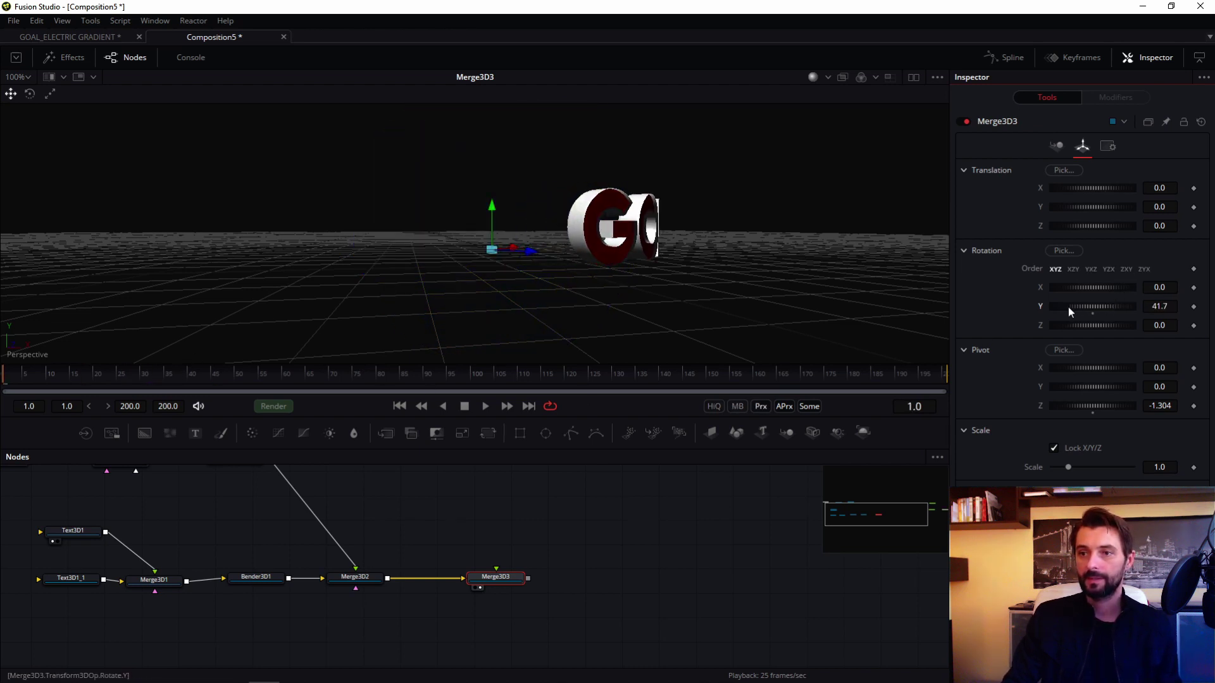
left_click(1194, 307)
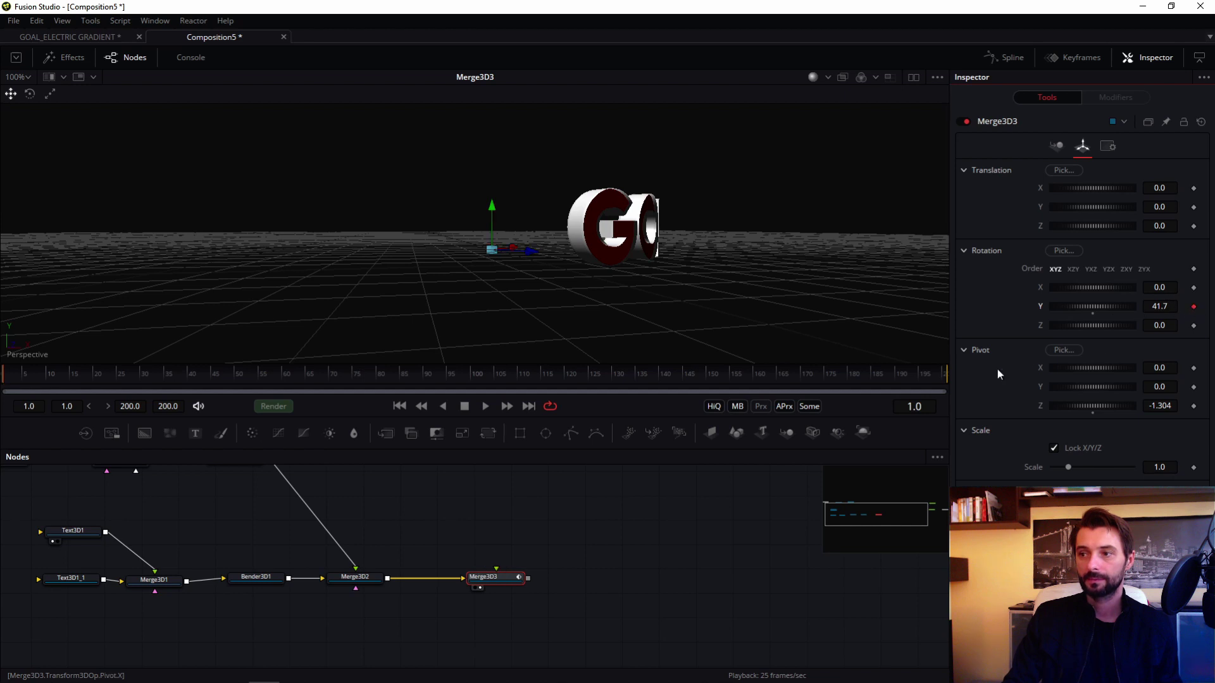
left_click_drag(139, 379, 212, 381)
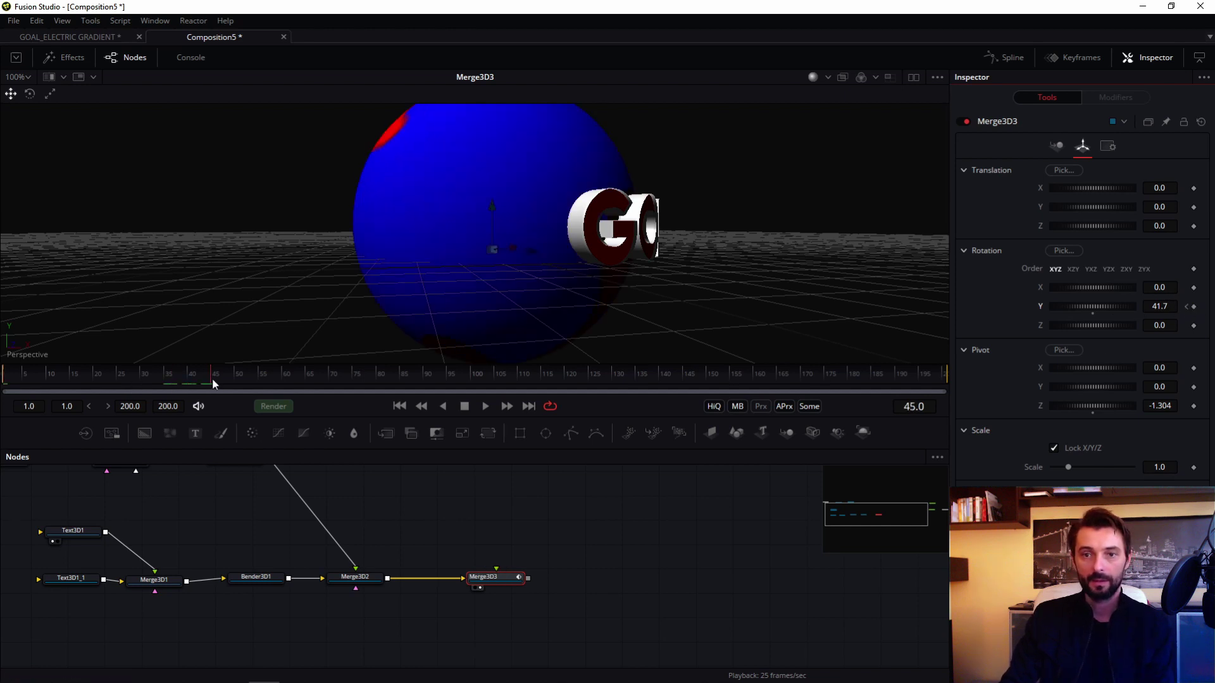
left_click(1093, 313)
left_click_drag(124, 380, 3, 380)
key("space")
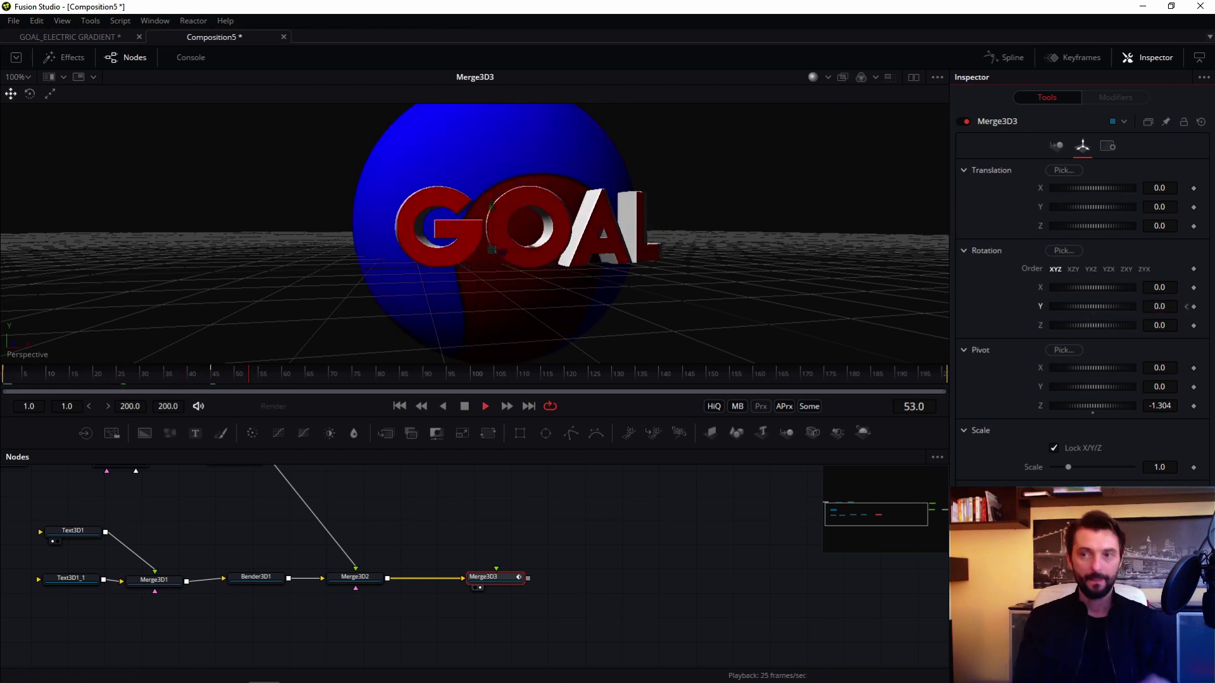
key("space")
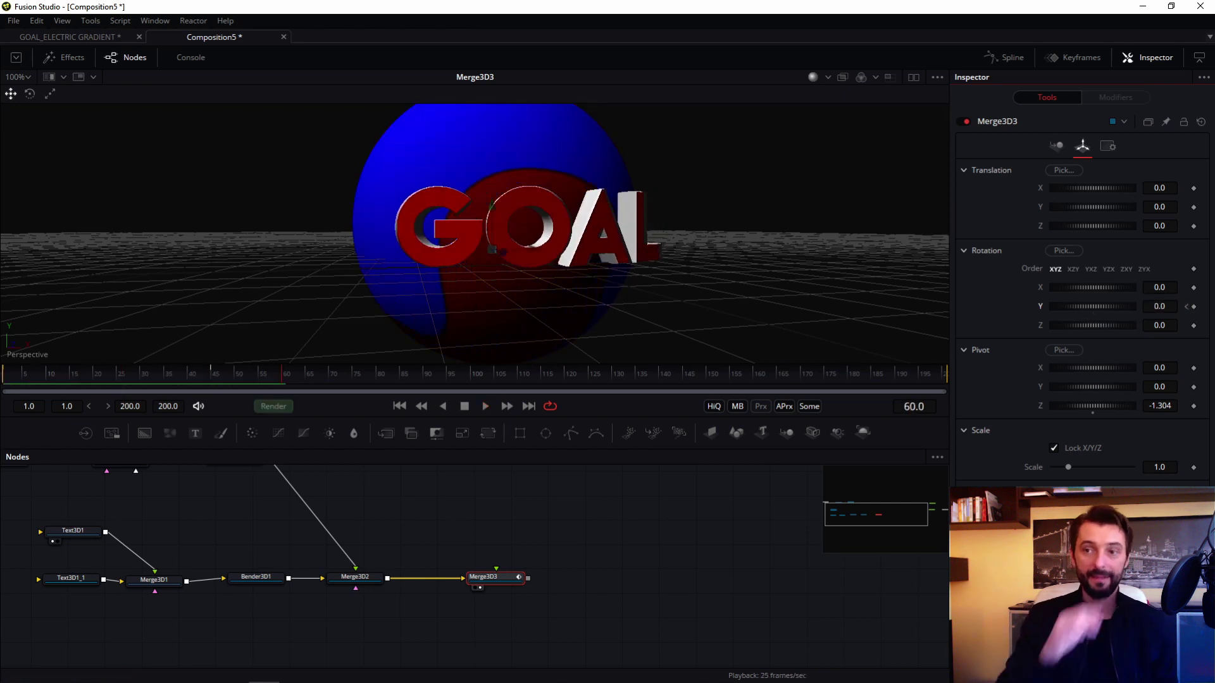
Step: Inspect the sphere in the GOAL_ELECTRIC GRADIENT reference comp, then return to Composition5
left_click(85, 37)
left_click_drag(525, 241, 567, 306)
left_click_drag(131, 324, 188, 328)
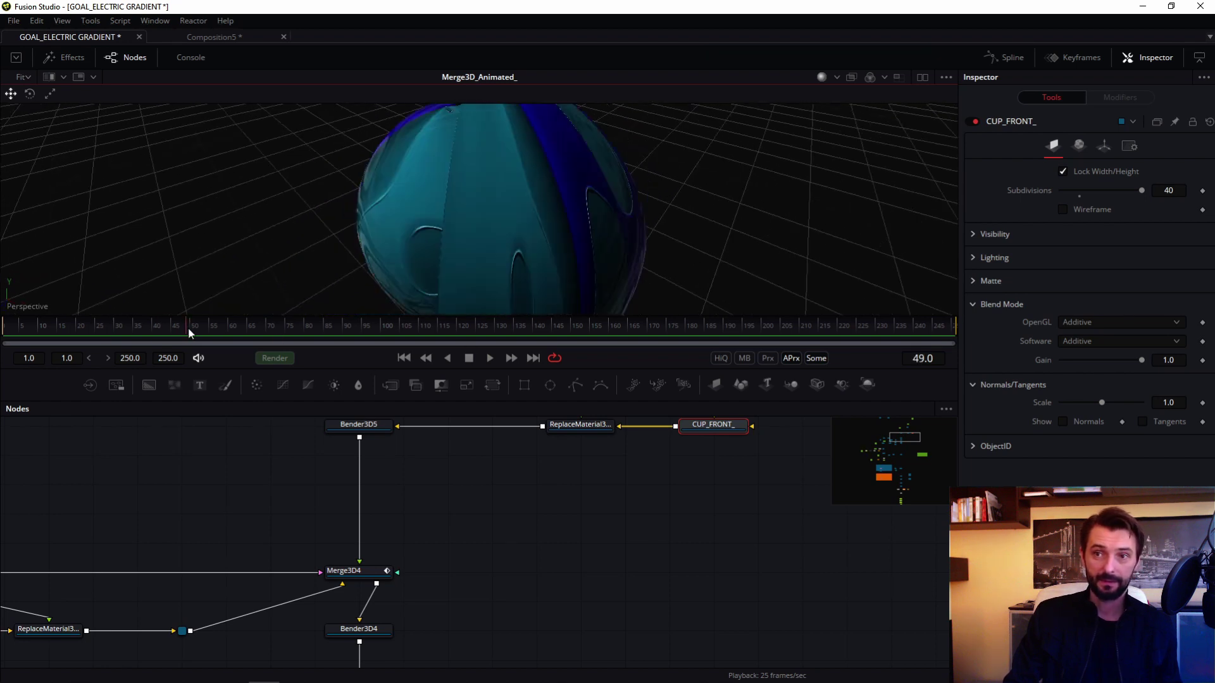
left_click_drag(443, 221, 645, 128)
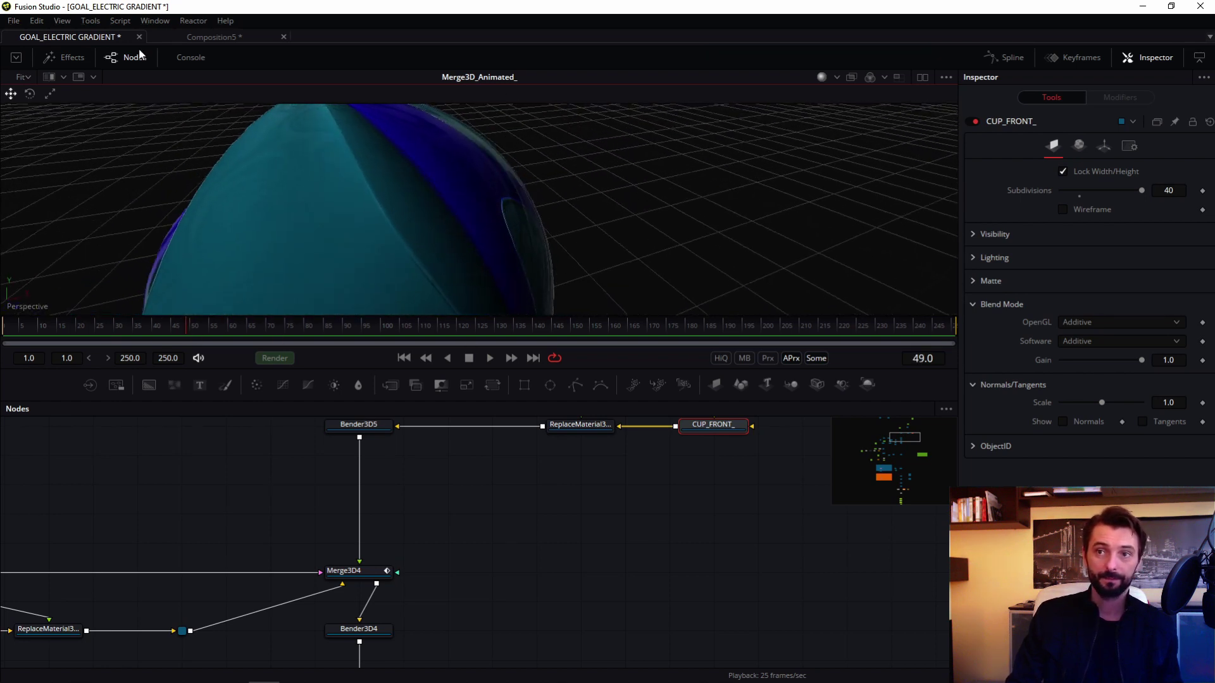
left_click(195, 40)
left_click_drag(515, 570, 485, 543)
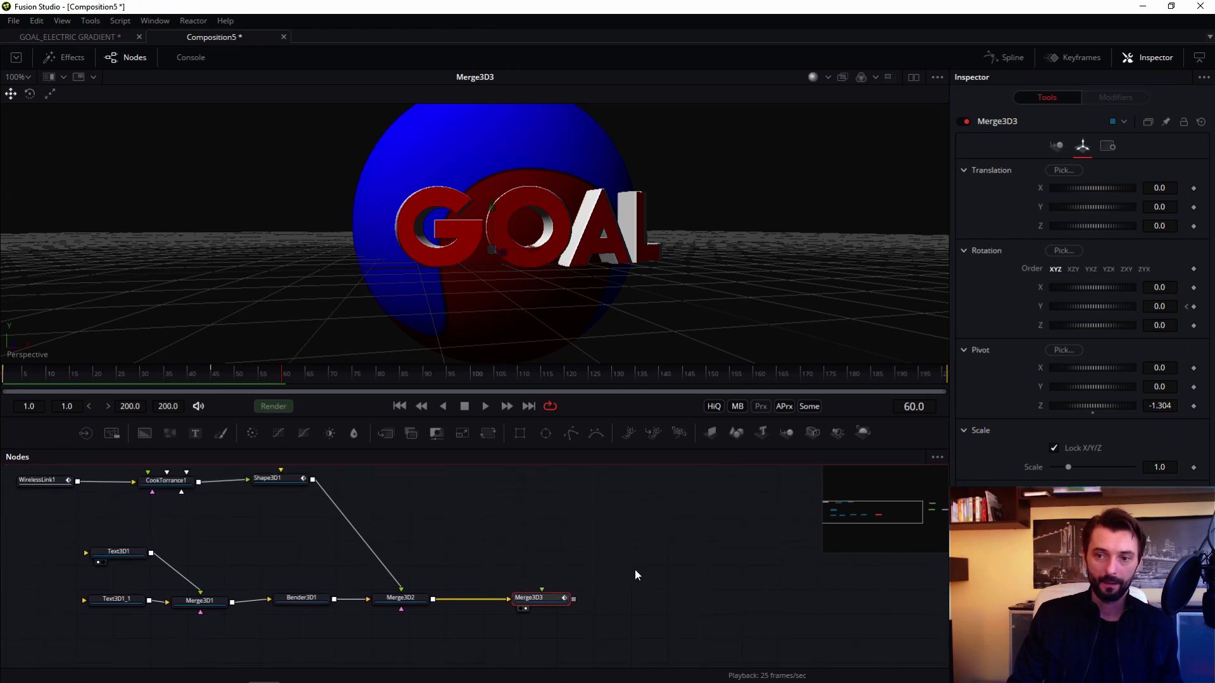
Step: Add a Shape 3D node to the comp using the tool search
key("shift+space")
type("mer")
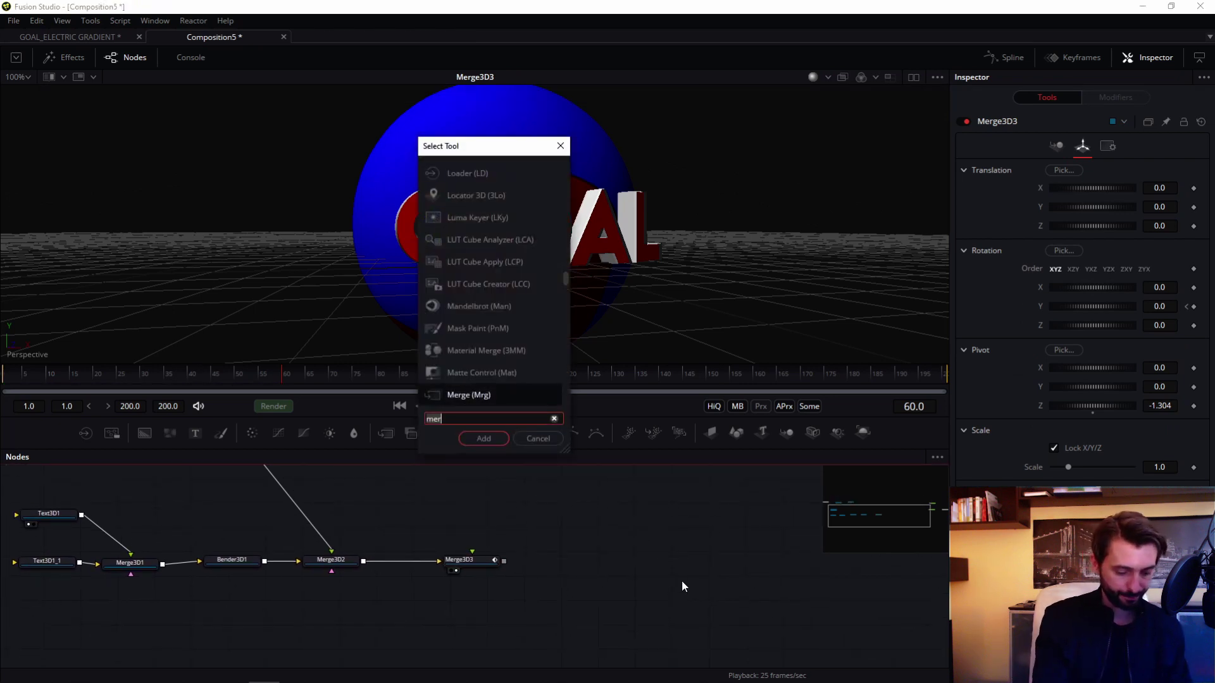
key("BackSpace")
key("BackSpace")
key("BackSpace")
type("sh")
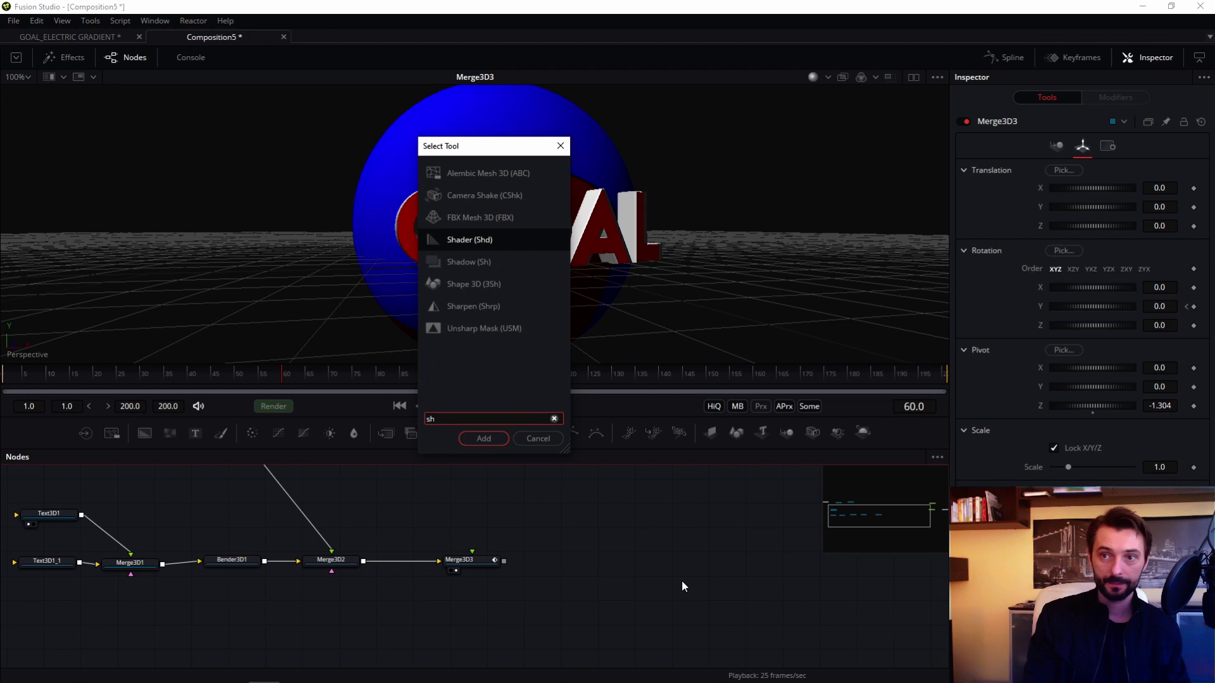
key("Down")
key("Down")
key("Down")
key("Up")
key("Return")
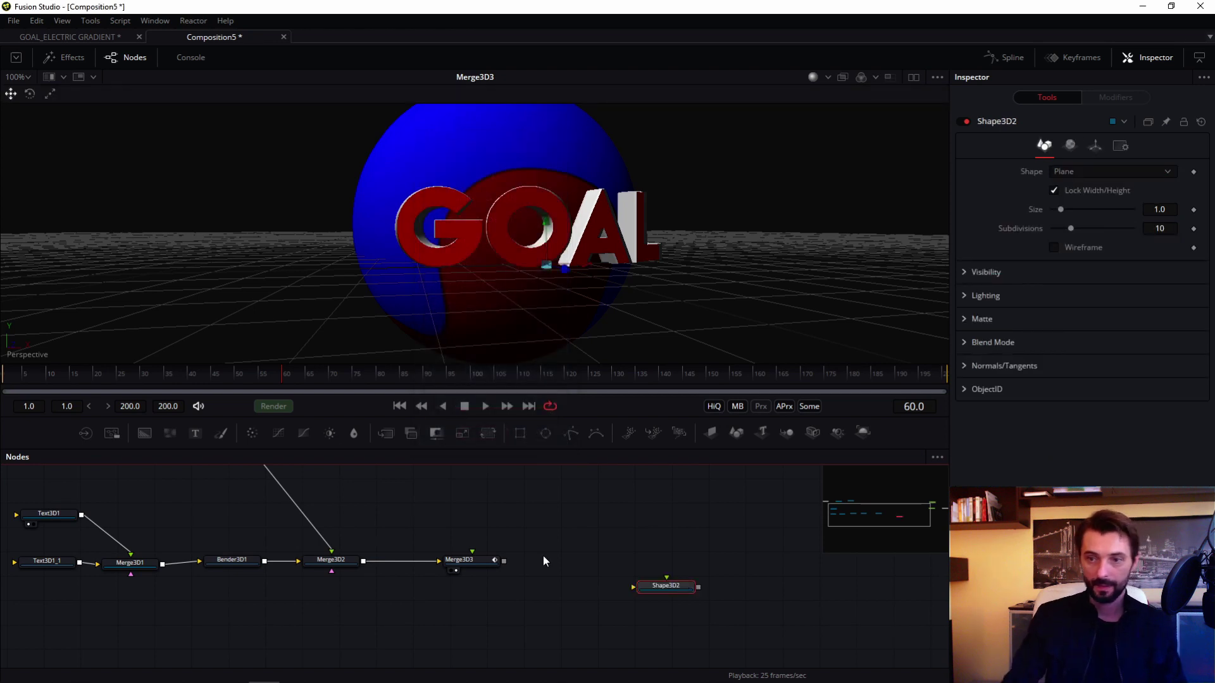
Step: Rename the new shape node BIG_SPHERE and move it lower left in the graph
key("F2")
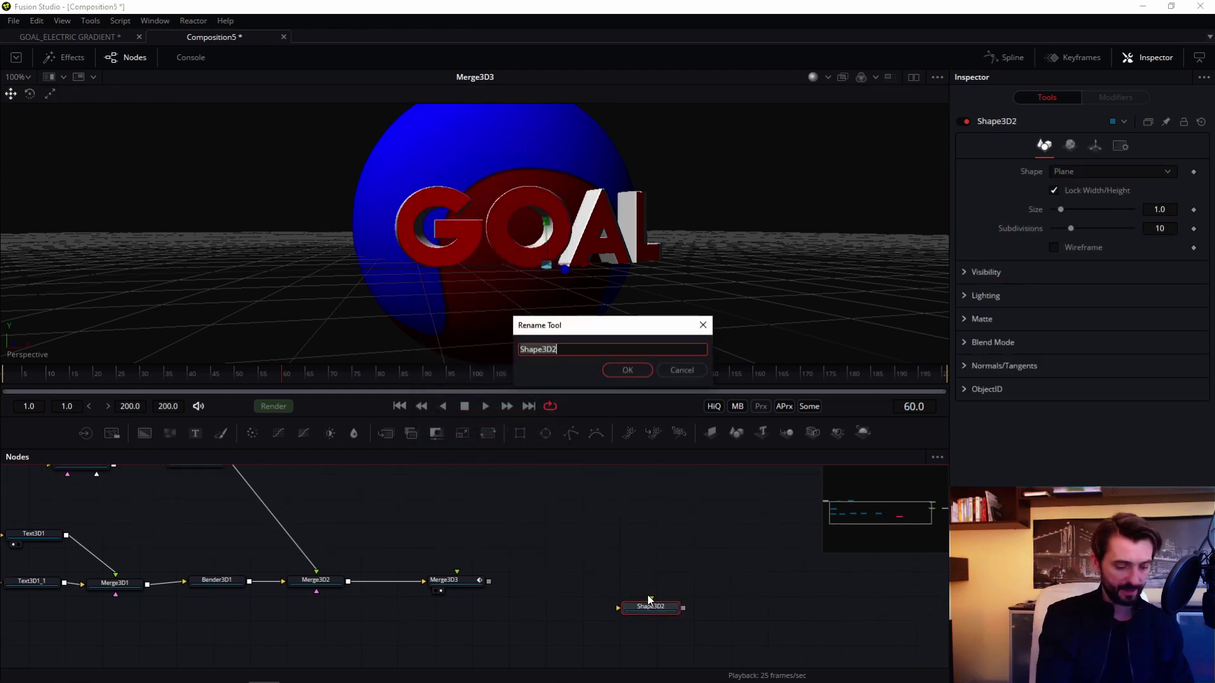
type("BIG_SP")
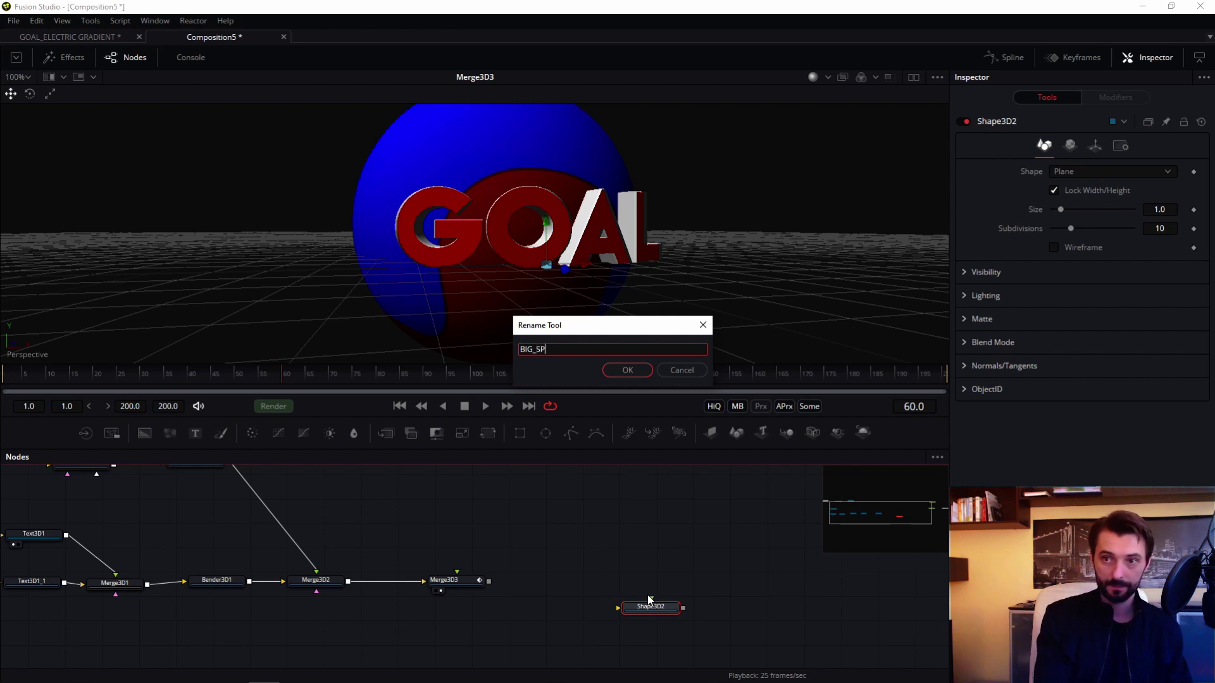
type("HERE")
key("Return")
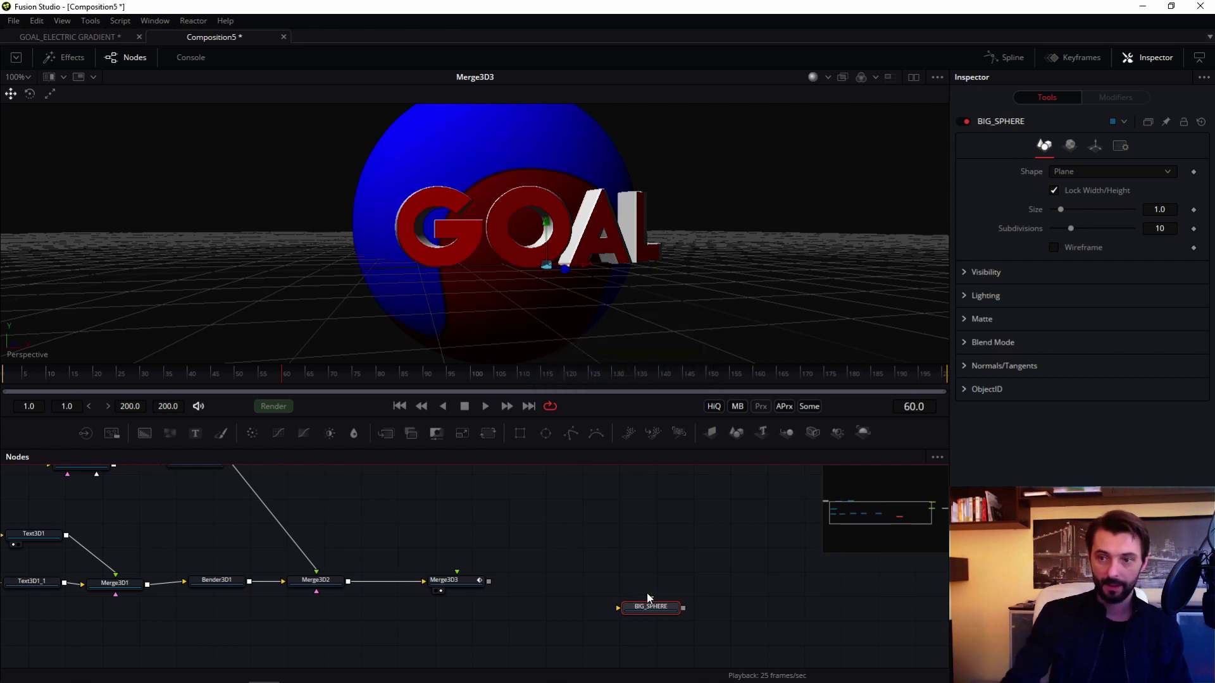
left_click_drag(644, 606, 305, 657)
left_click_drag(355, 634, 349, 531)
Step: Link BIG_SPHERE into Merge3D2 as a wireframe sphere with radius 1.26
left_click_drag(317, 627, 307, 624)
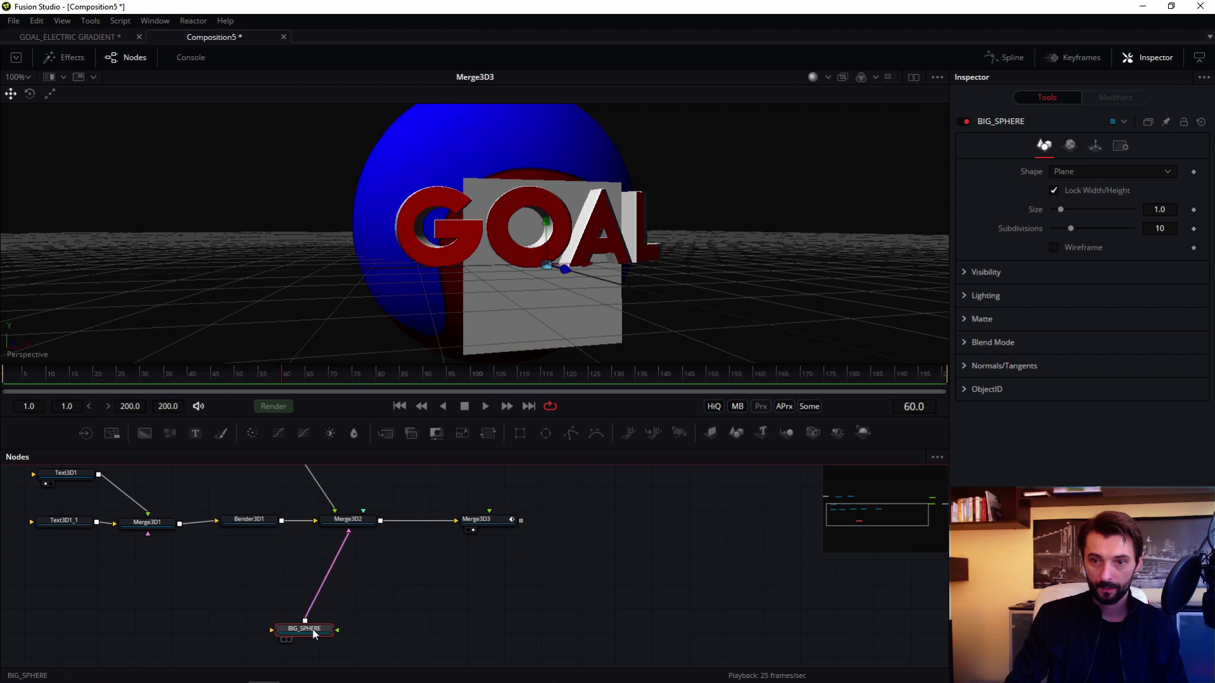
left_click(1069, 146)
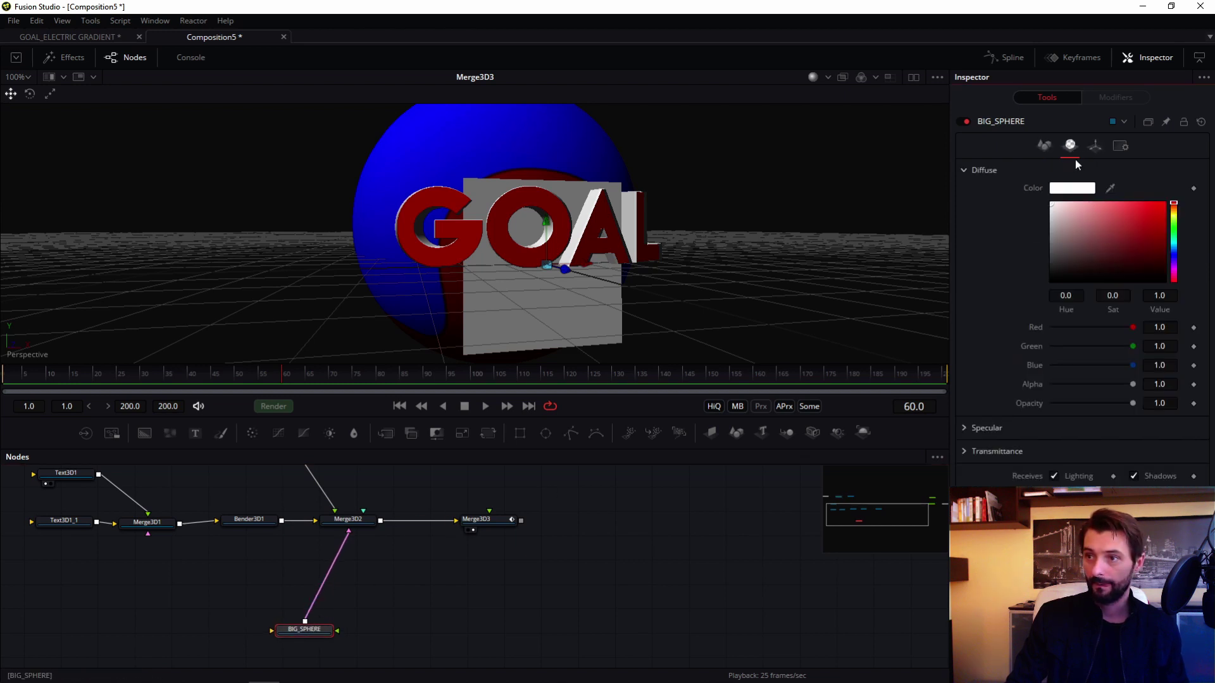
left_click(1039, 147)
left_click(1099, 171)
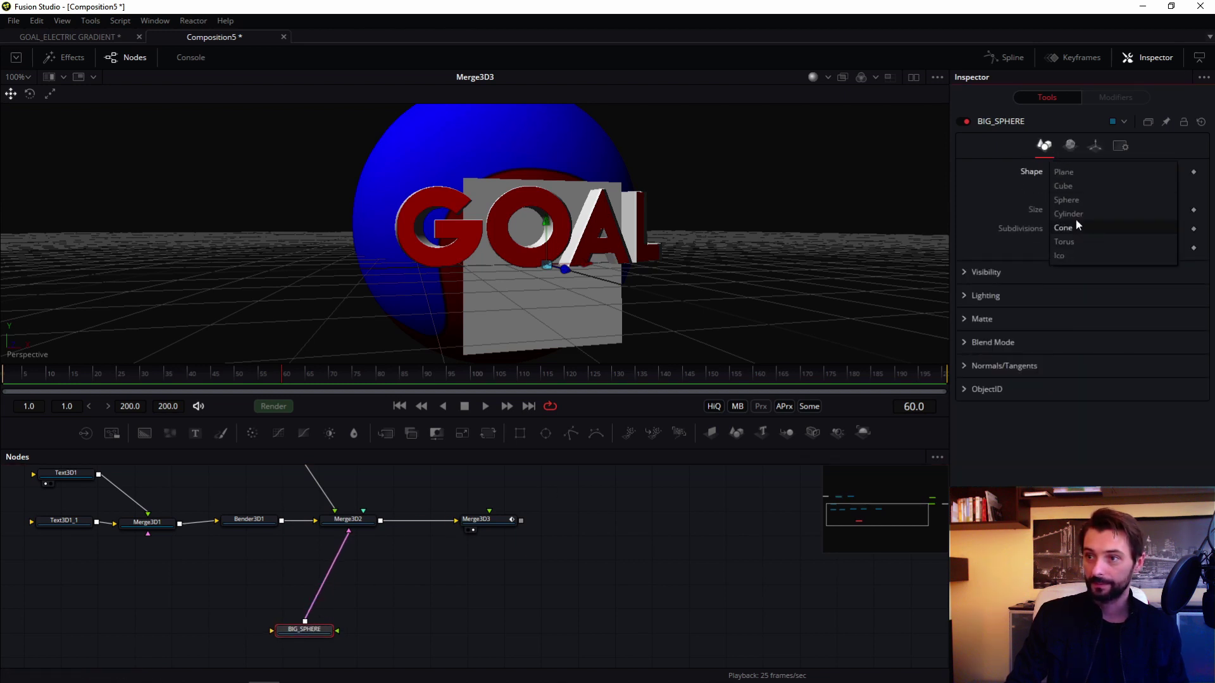
left_click(1068, 199)
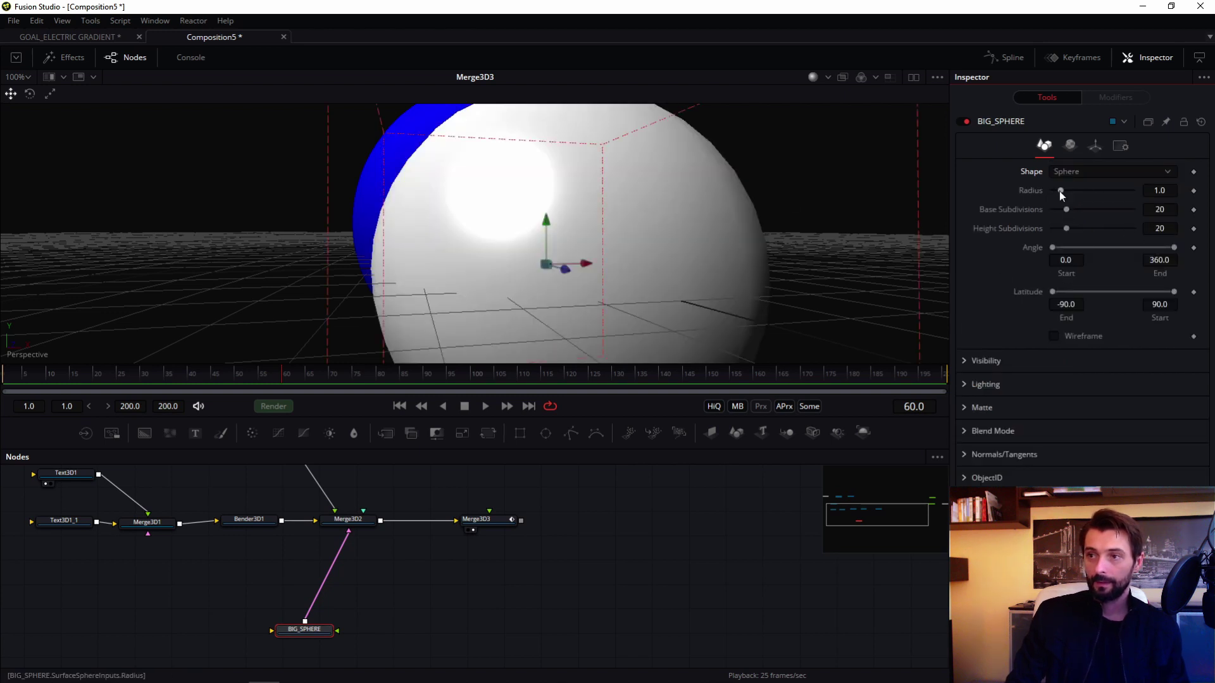
left_click_drag(1059, 191, 1064, 191)
left_click(1054, 336)
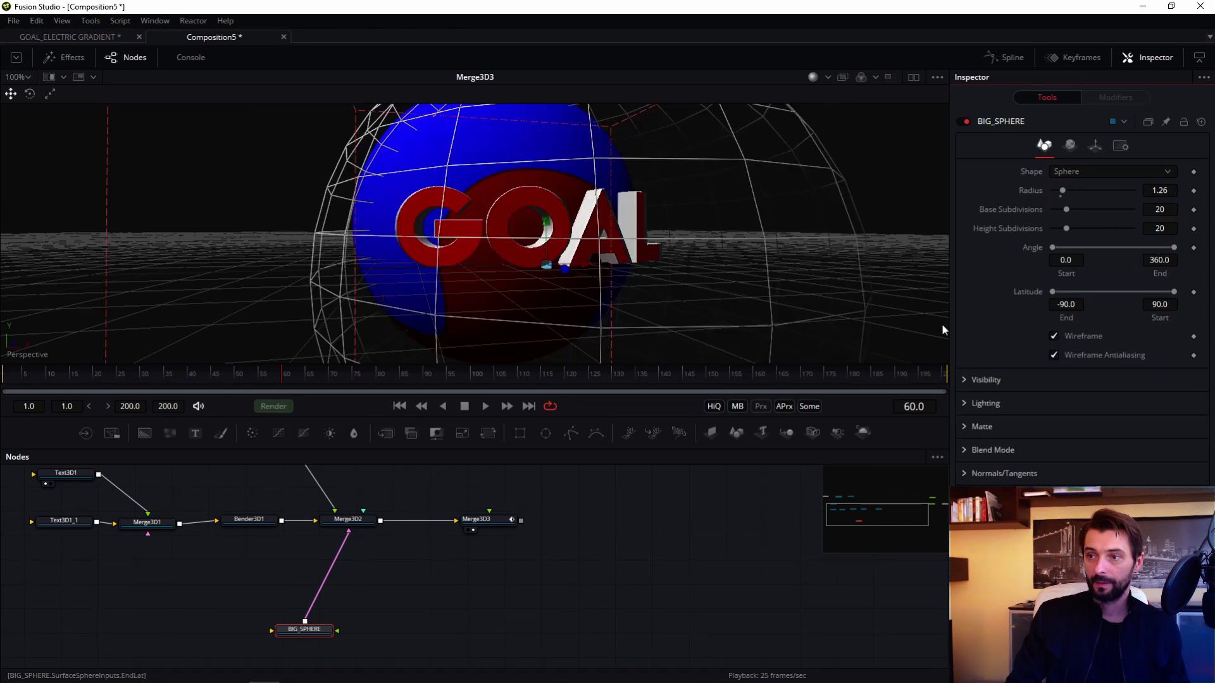
Step: Move the wireframe sphere to X -0.058, Y 0.145, Z -1.45 and scale it to 1.3
left_click_drag(899, 328, 736, 341)
scroll(606, 231, "down", 3)
left_click_drag(606, 231, 770, 251)
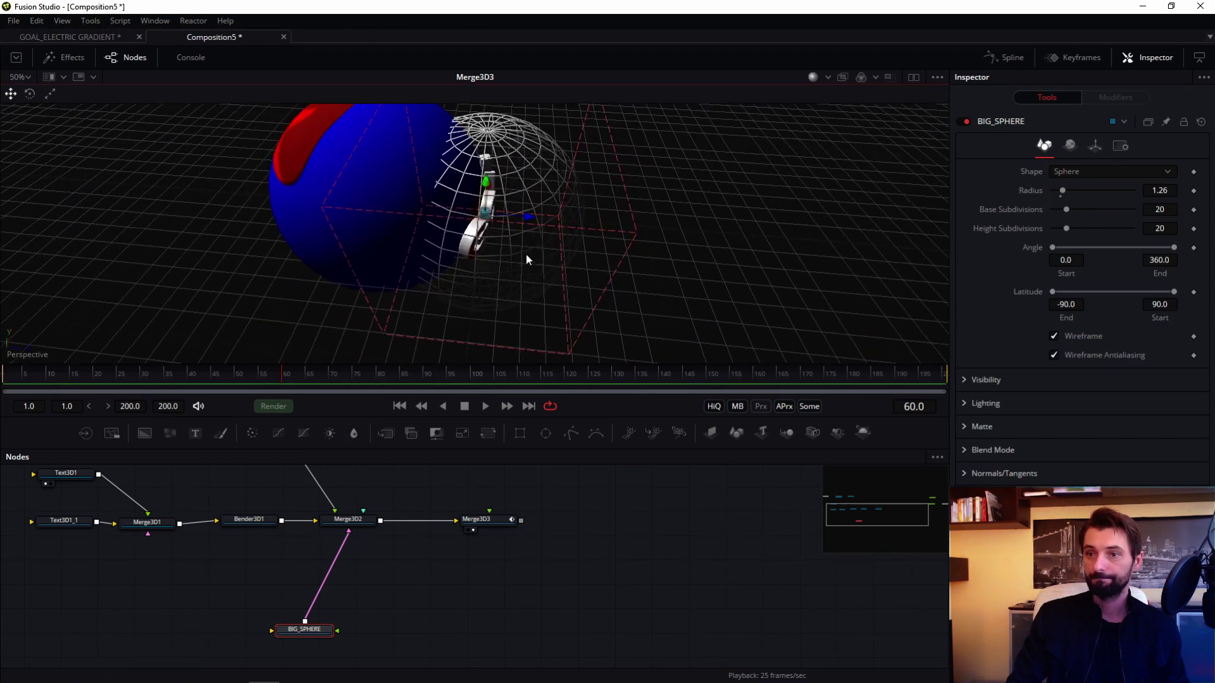
left_click(1095, 146)
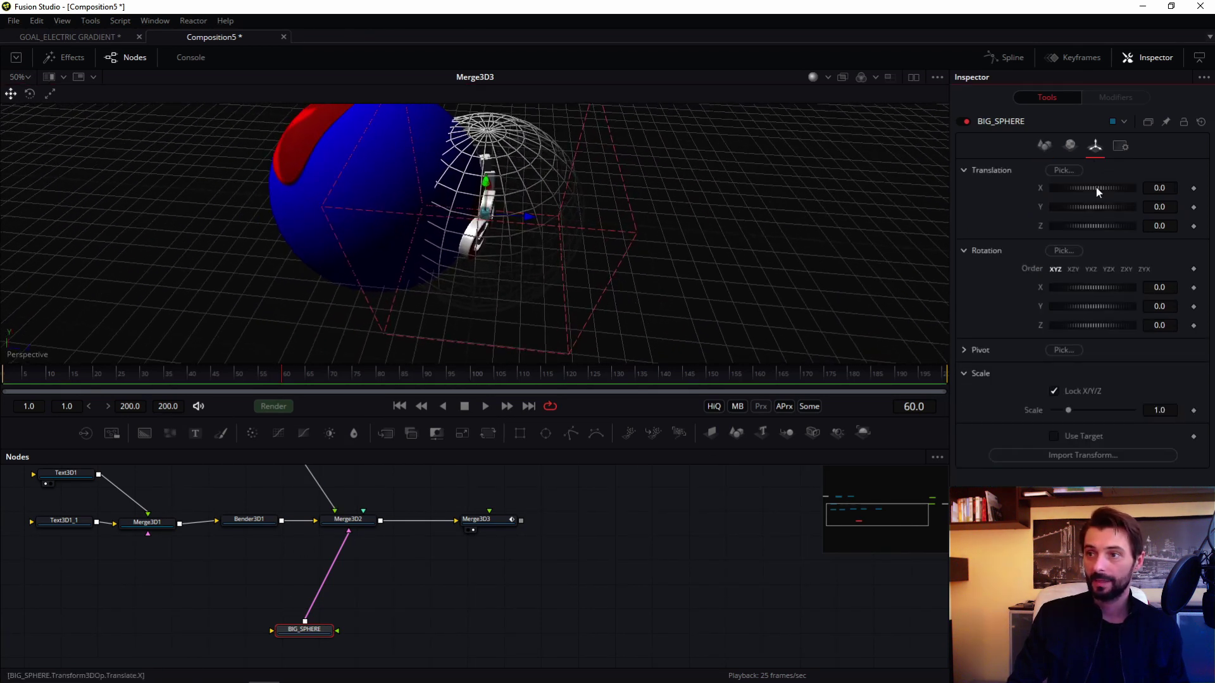
left_click_drag(1095, 187, 1087, 226)
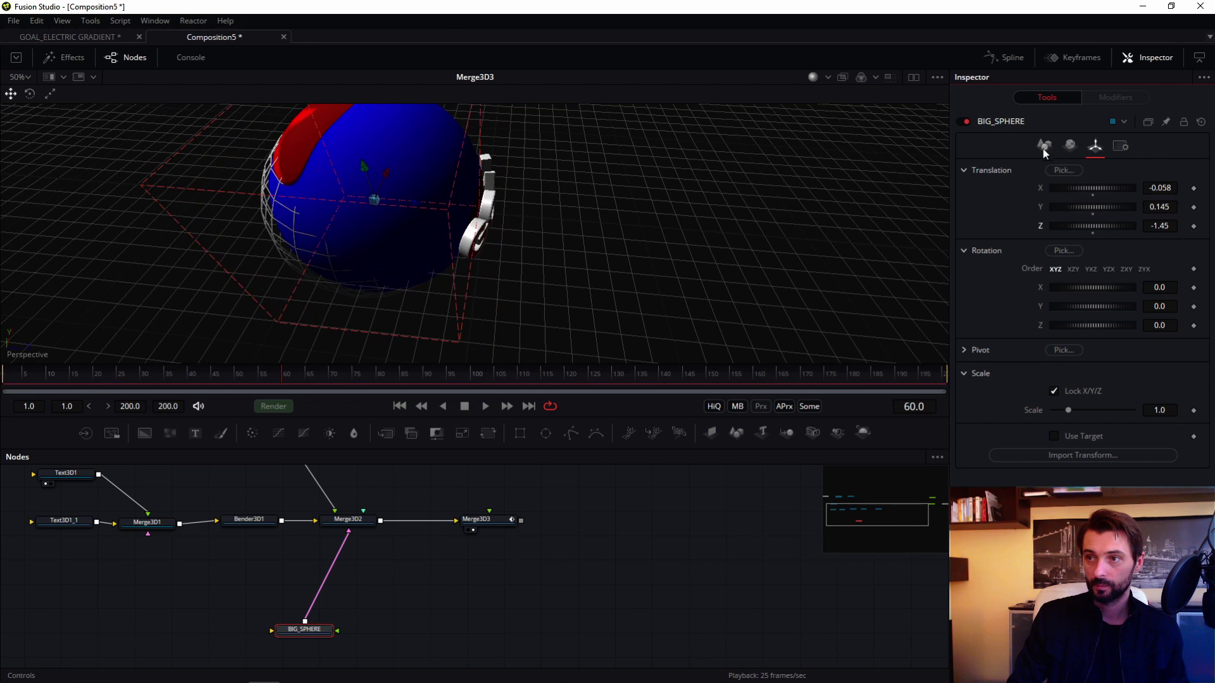
left_click_drag(1068, 415, 1077, 411)
left_click_drag(613, 142, 445, 214)
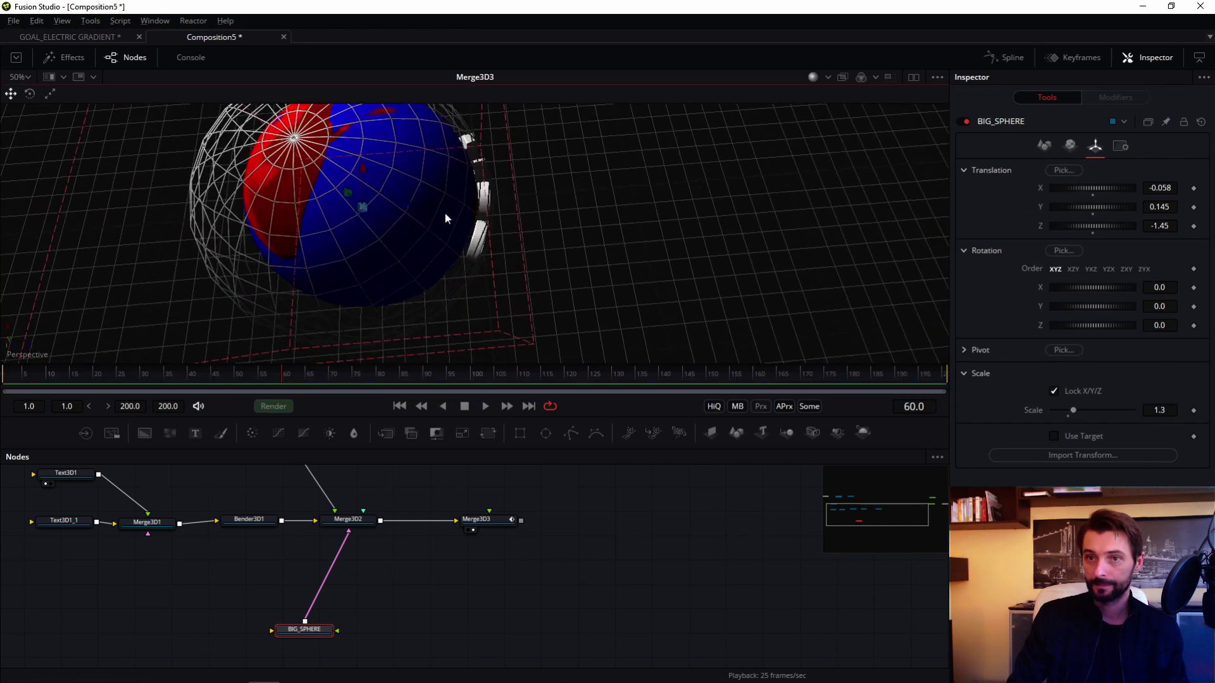
left_click_drag(366, 161, 228, 290)
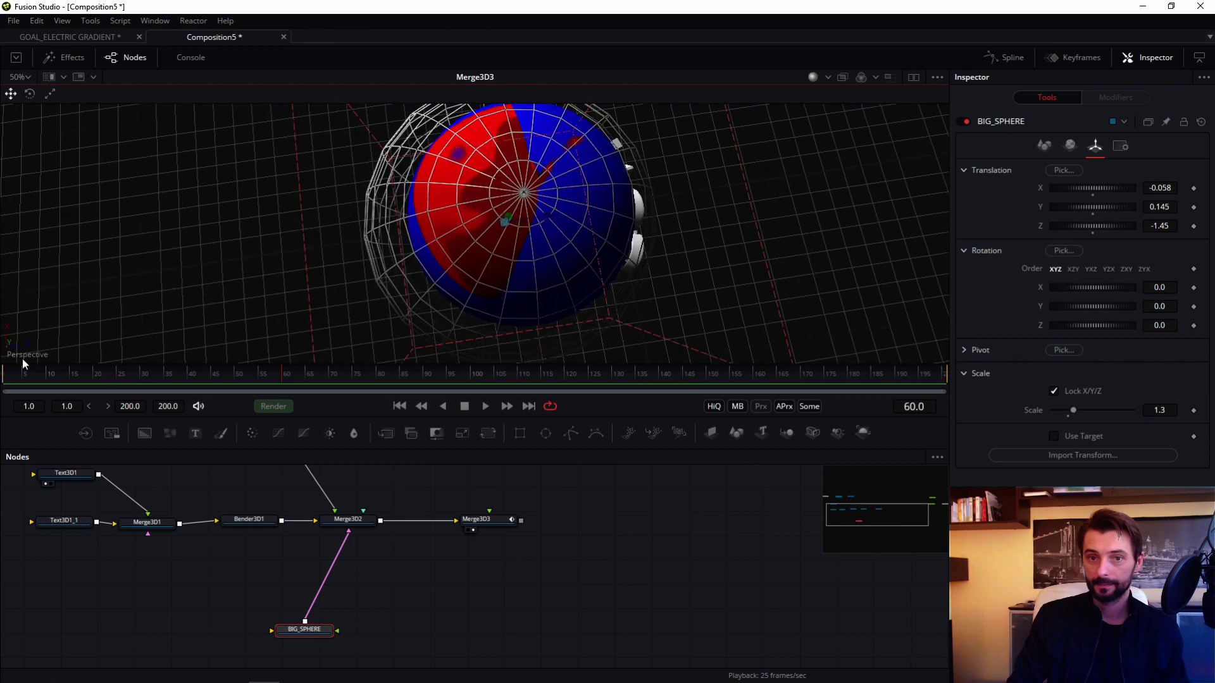
right_click(22, 358)
Step: Raise BIG_SPHERE to Y 0.245 in Front view and move it to Z -1.26818 in Top view
left_click(63, 398)
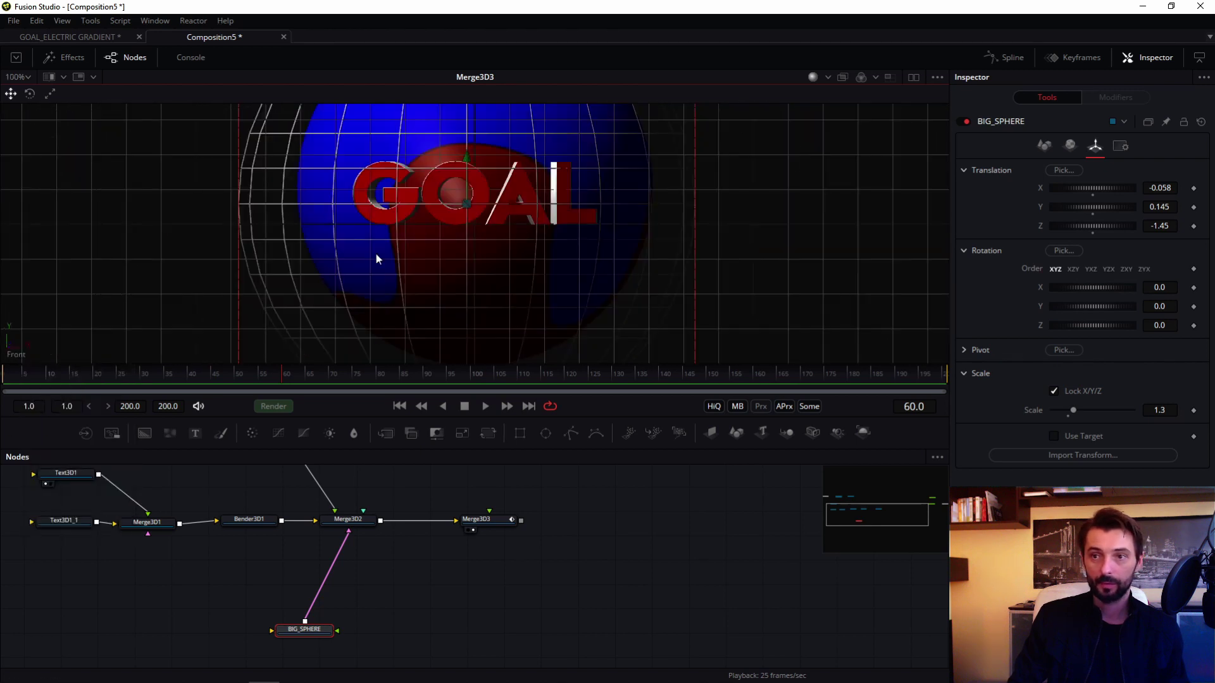
scroll(539, 172, "down", 1)
left_click_drag(471, 181, 472, 165)
right_click(19, 360)
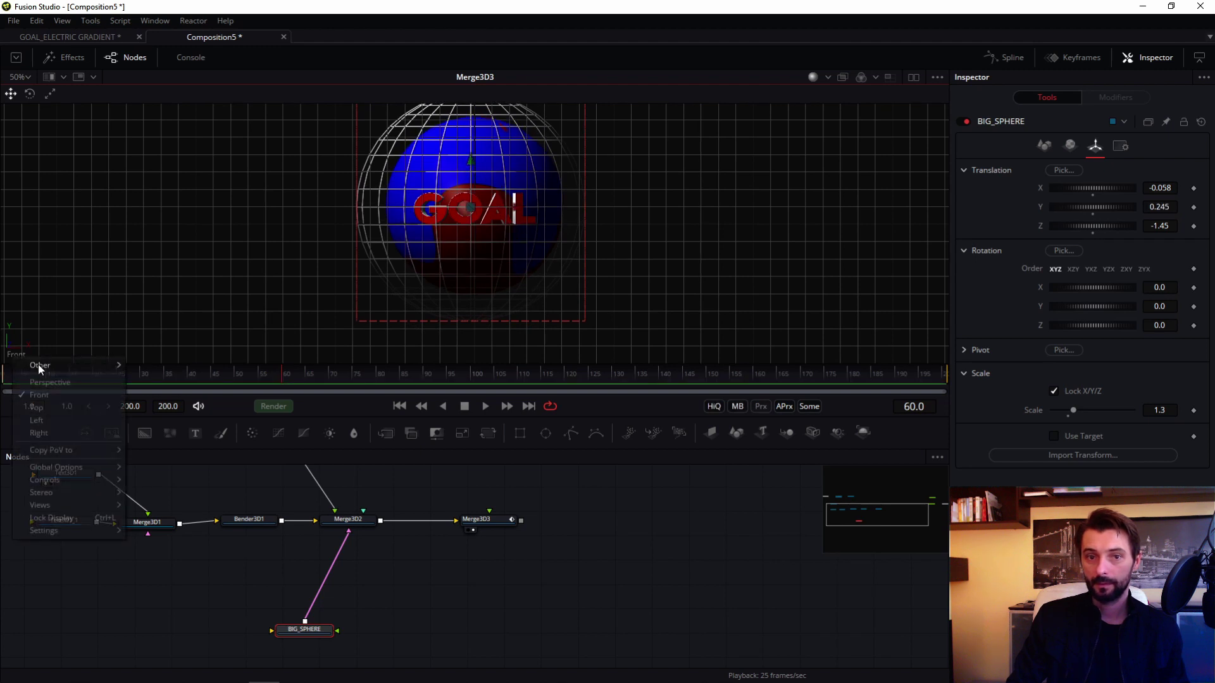
left_click(63, 410)
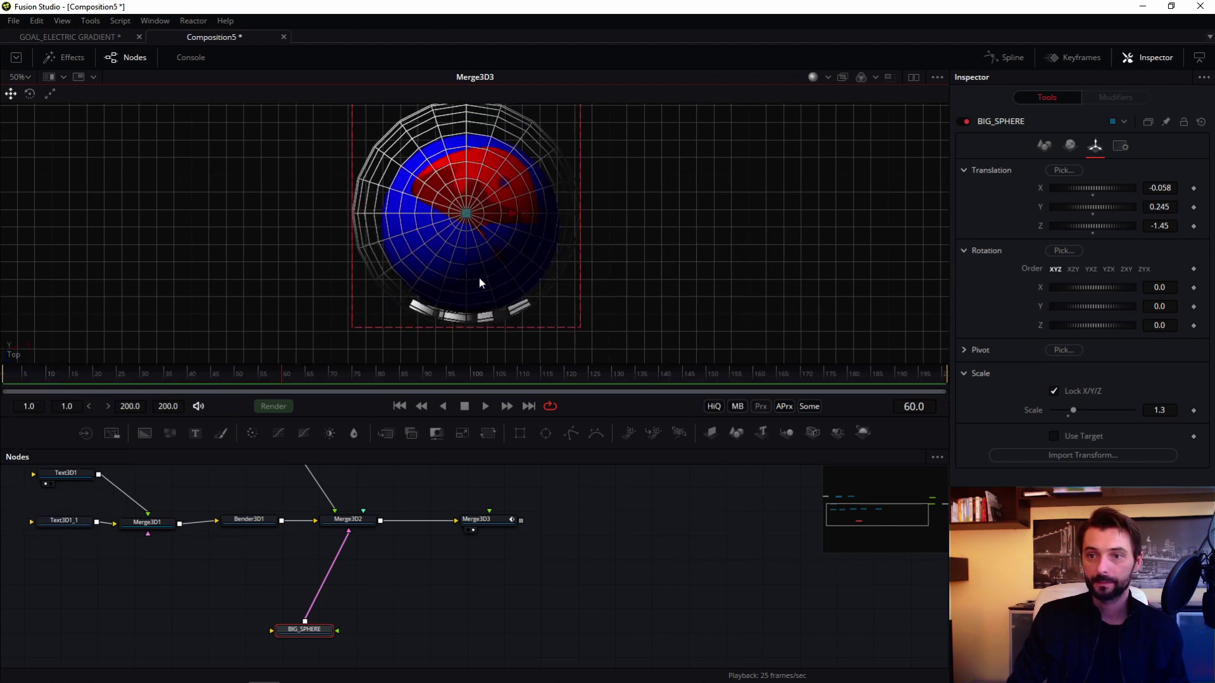
left_click_drag(465, 261, 464, 272)
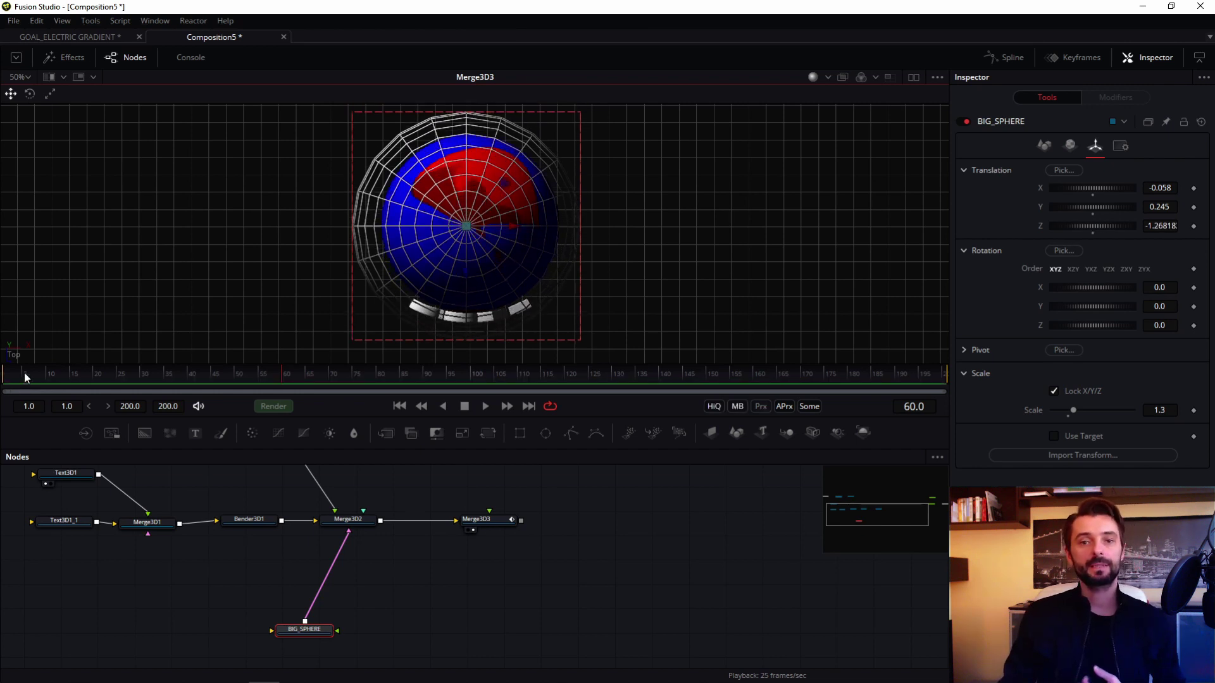
Step: Back in perspective, check sphere and text from frame 1 to 41, then select BIG_SPHERE
left_click(8, 374)
right_click(17, 356)
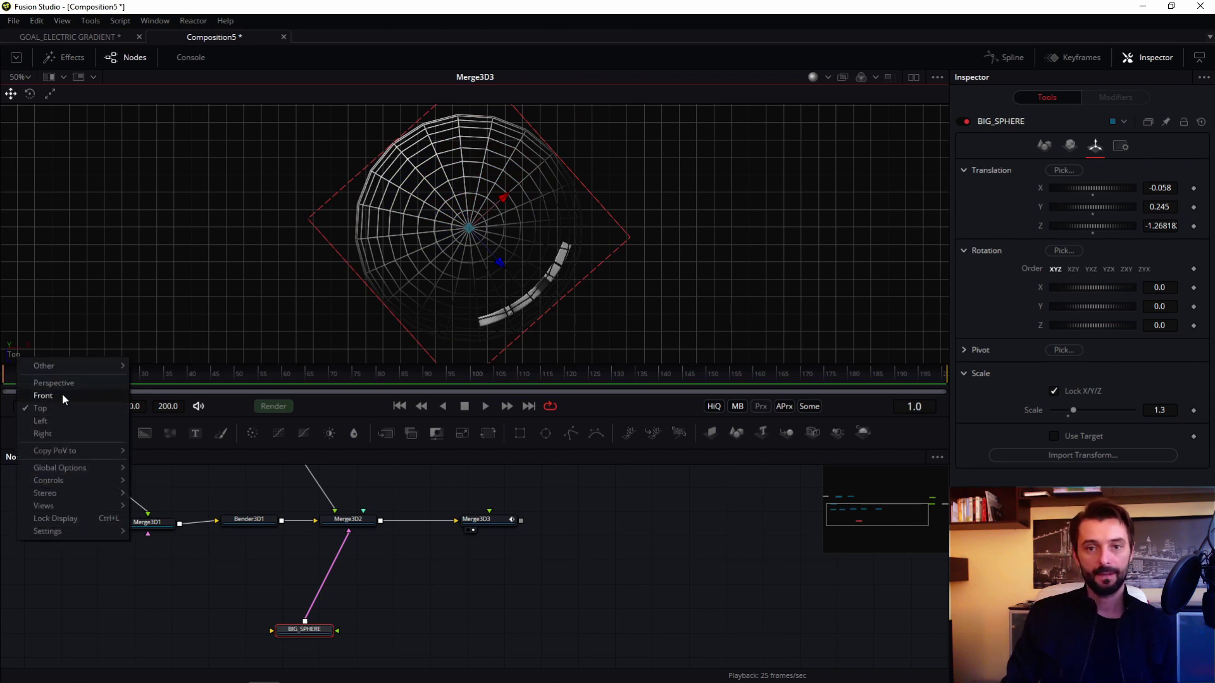
left_click(68, 383)
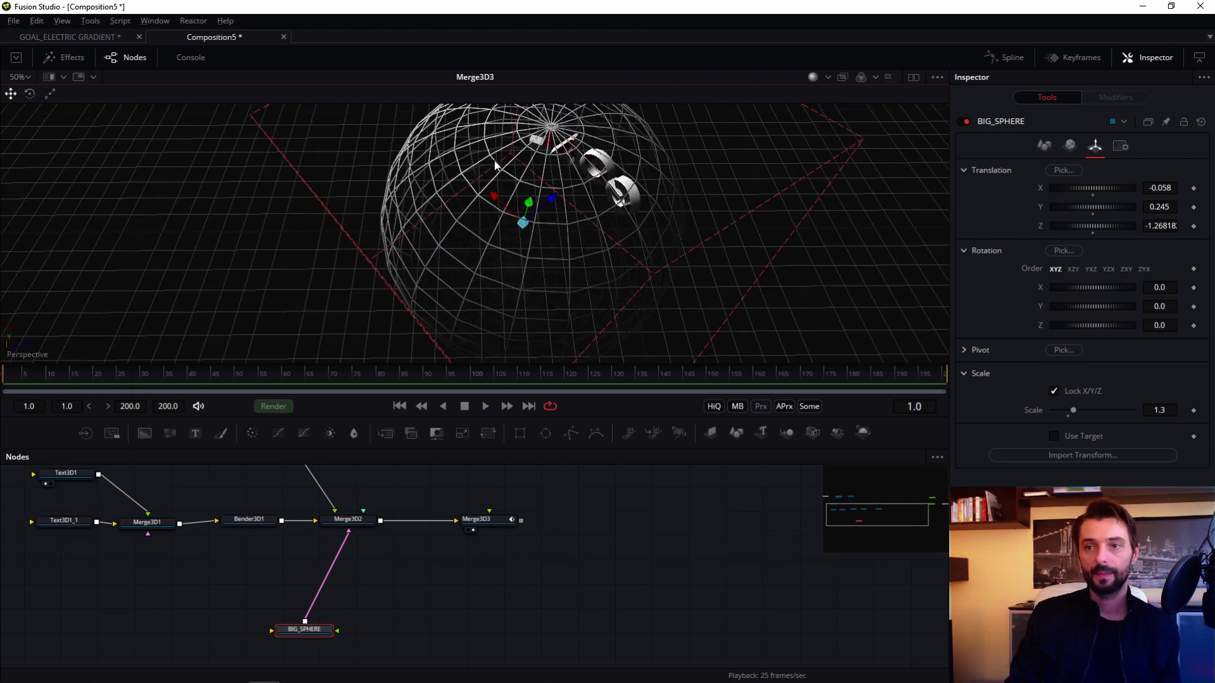
left_click_drag(663, 156, 478, 159)
mouse_move(21, 372)
left_mouse_down()
mouse_move(192, 381)
mouse_move(2, 381)
left_mouse_up()
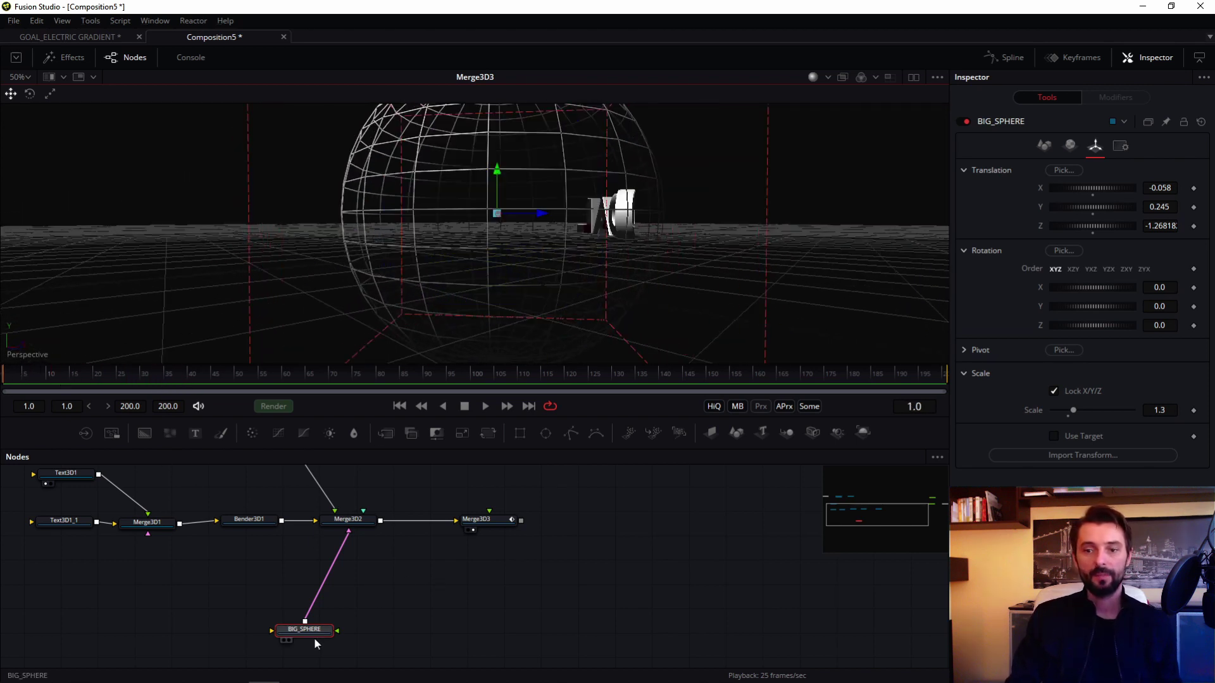
left_click_drag(314, 642, 303, 647)
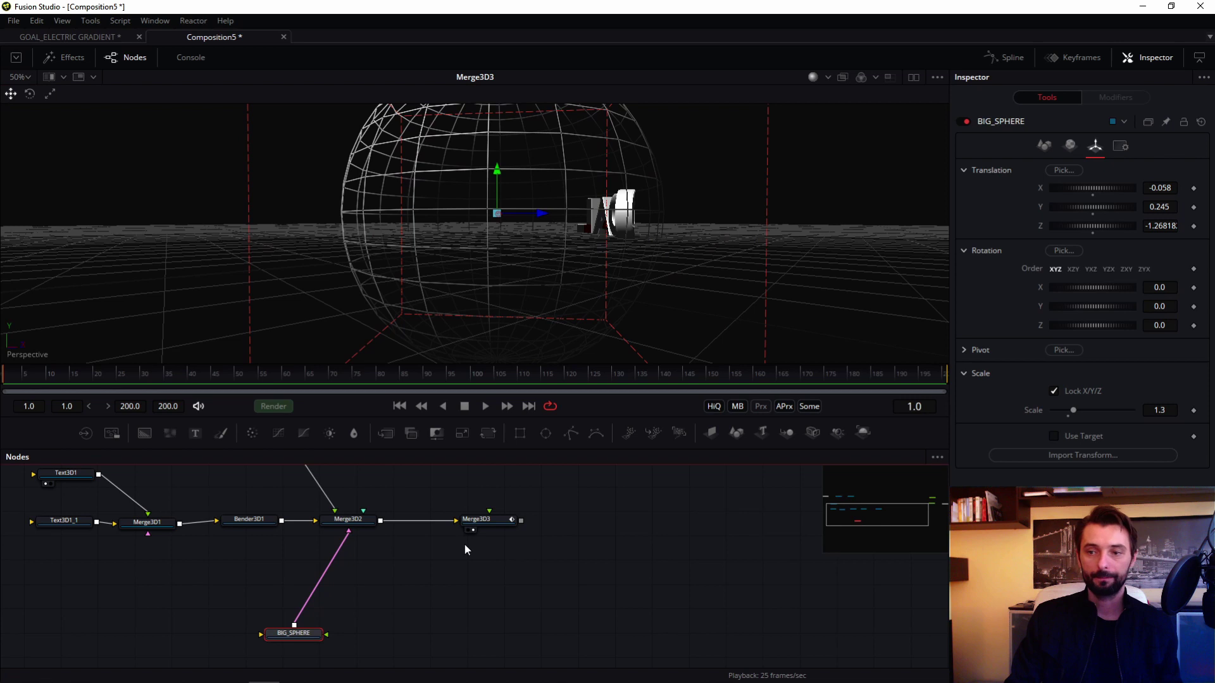
Step: Set BIG_SPHERE's Angle Start to 360, then orbit and scrub to frame 41 to check it
left_click(1044, 146)
left_click(1054, 336)
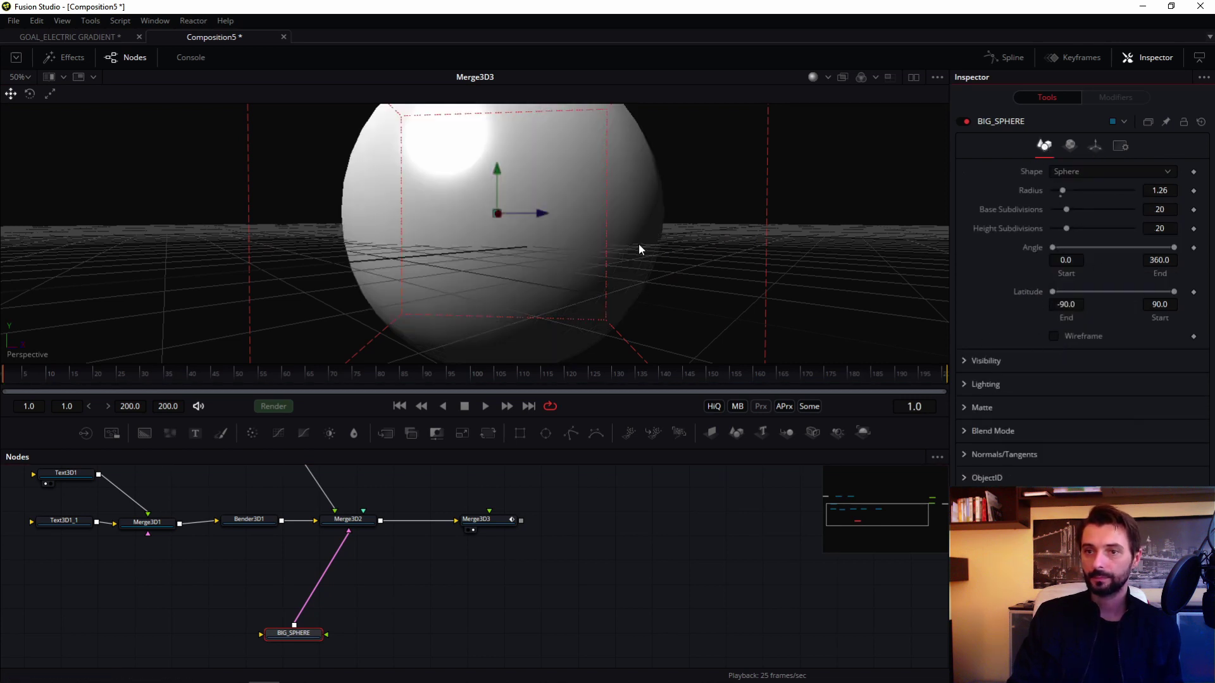
left_click_drag(1053, 248, 1172, 265)
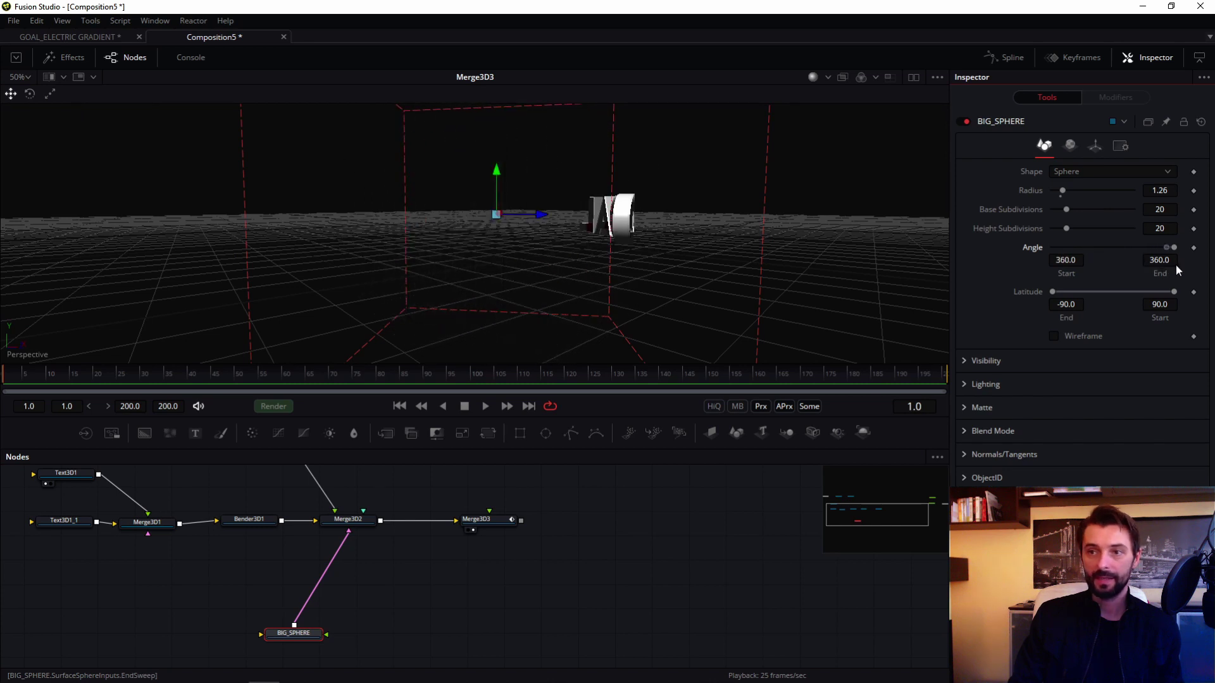
left_click_drag(658, 191, 617, 252)
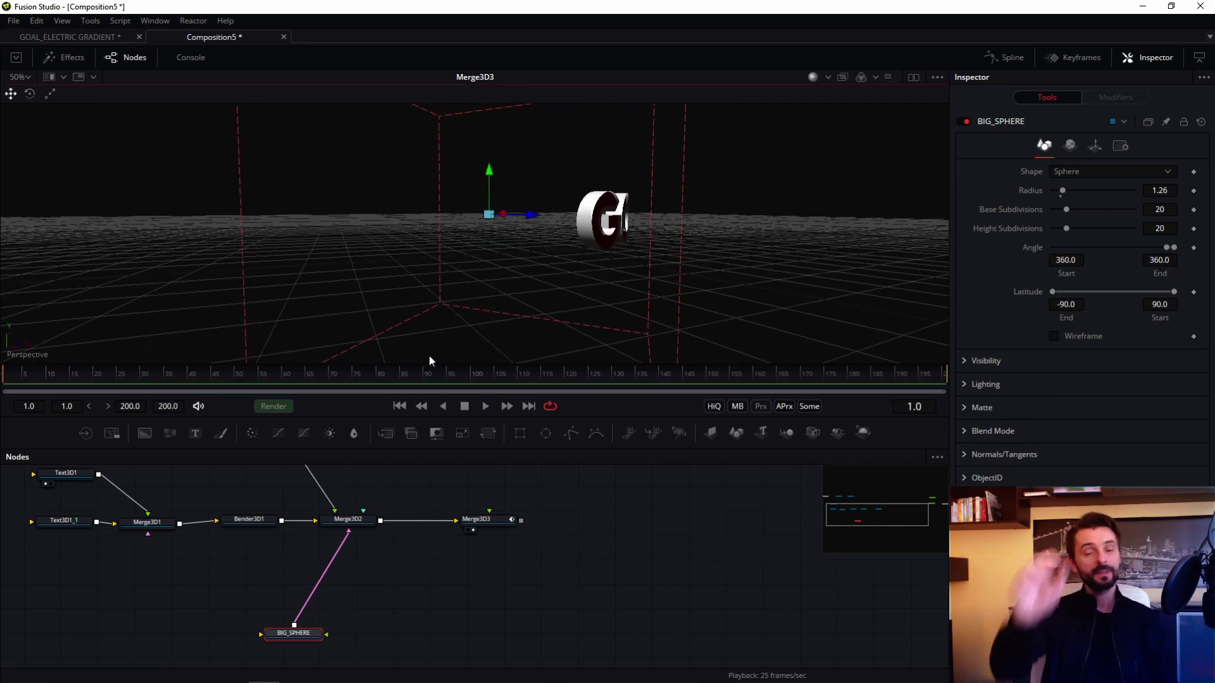
left_click_drag(528, 287, 591, 238)
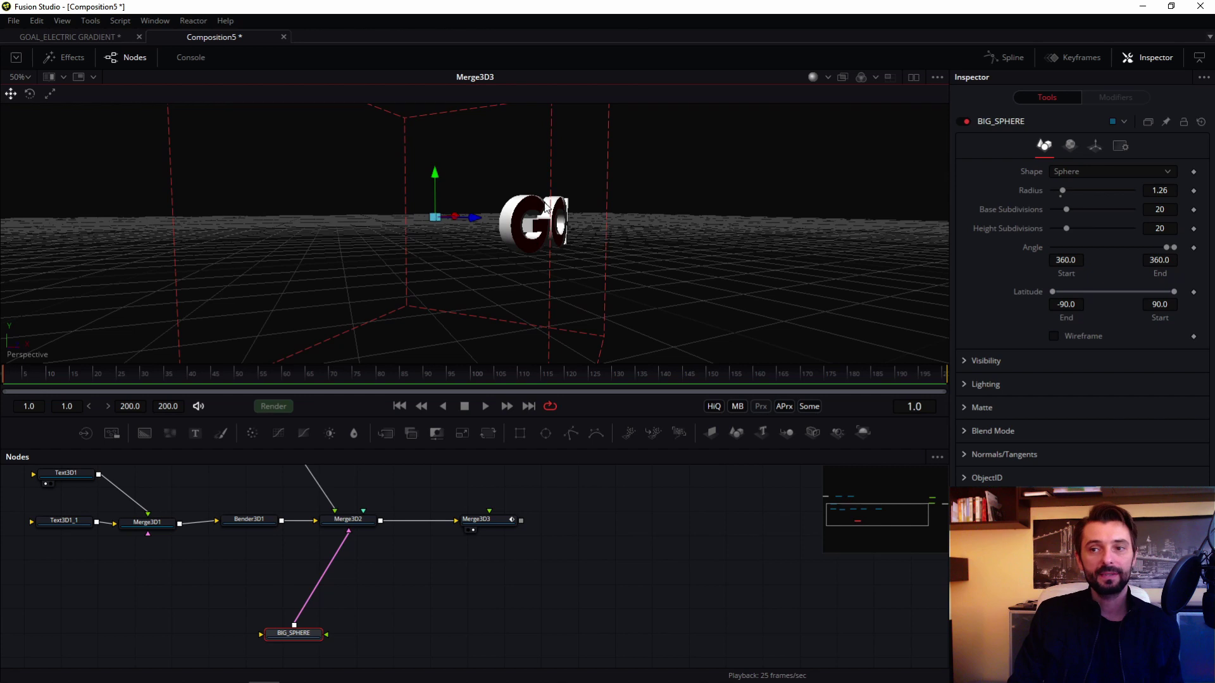
left_click_drag(127, 378, 192, 380)
Step: In the reference comp, show Shape3D_BIG_ as wireframe and scrub to watch its angle animate
left_click(101, 37)
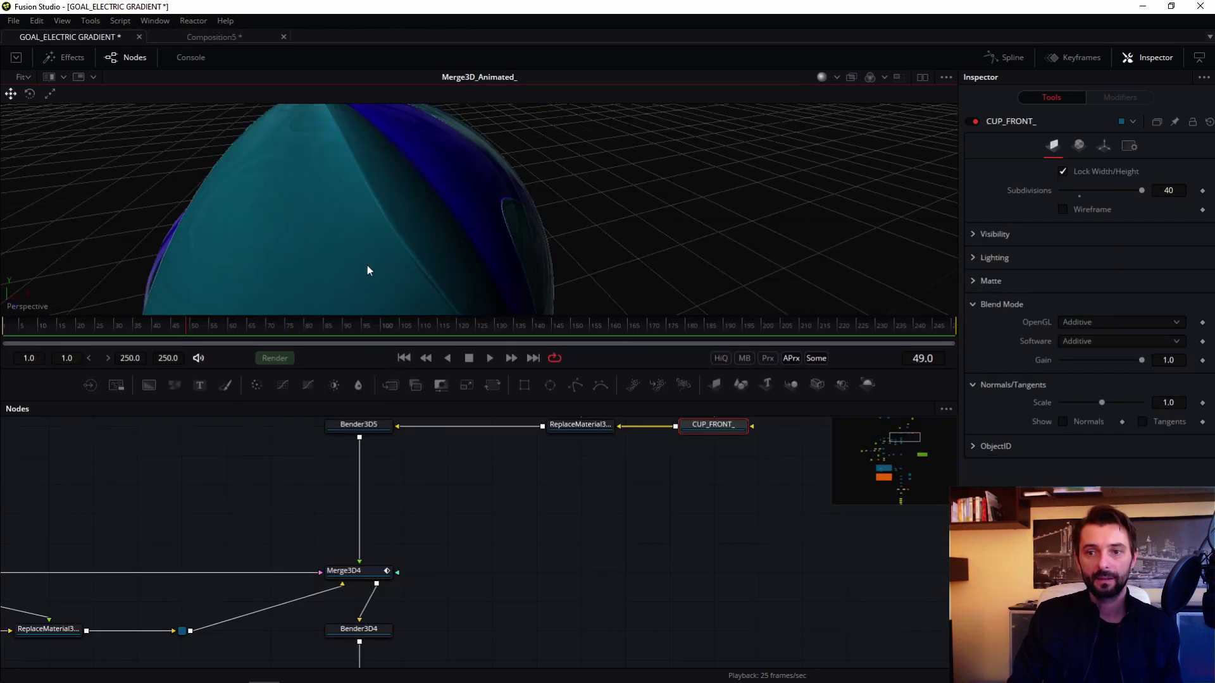
left_click_drag(367, 266, 198, 358)
scroll(430, 210, "down", 3)
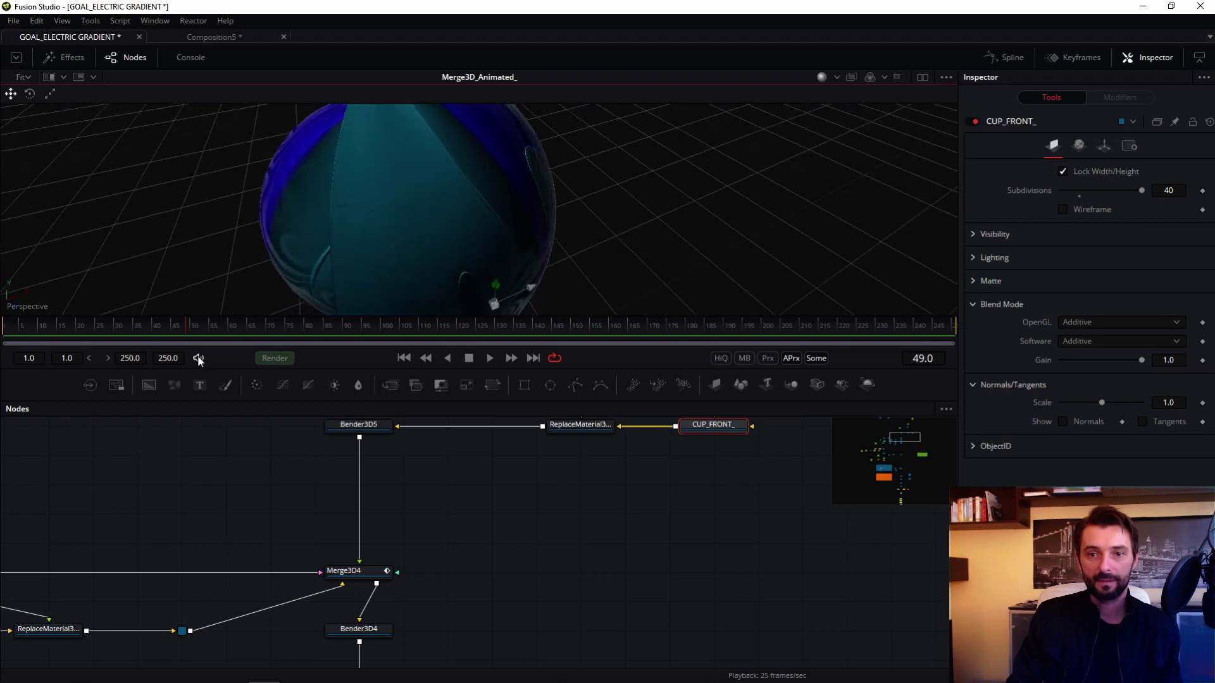
left_click(174, 329)
left_click(553, 223)
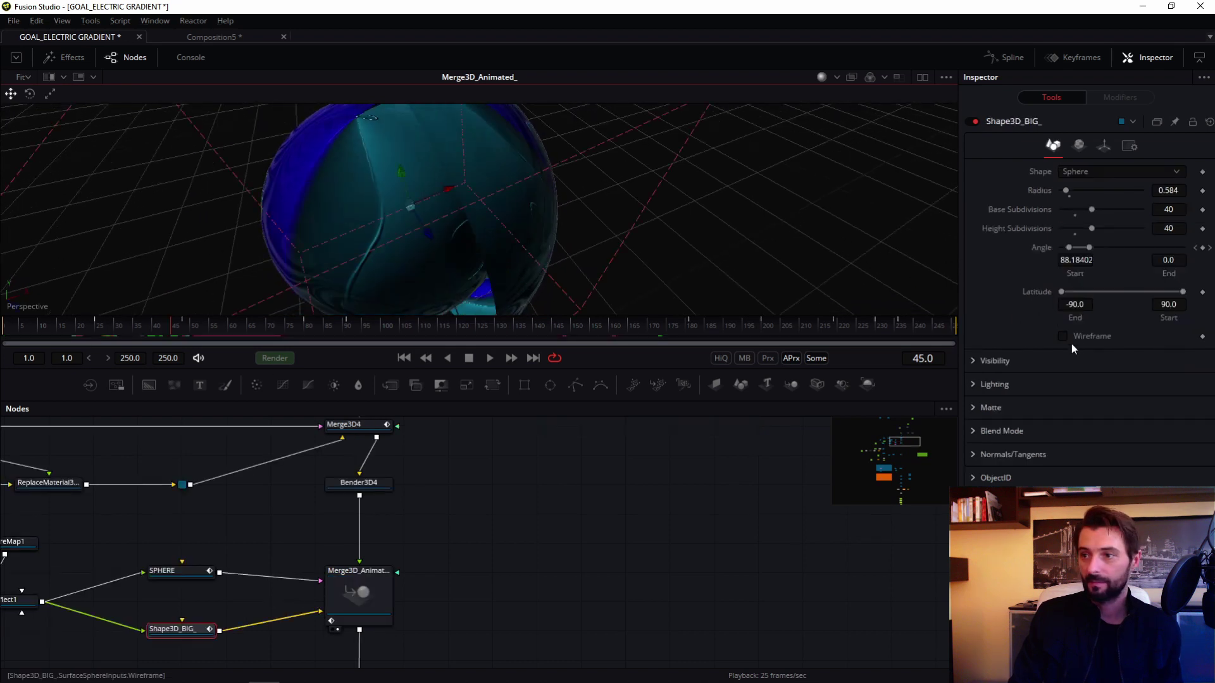
left_click(1063, 336)
left_click_drag(594, 253, 423, 387)
left_click_drag(177, 394, 184, 394)
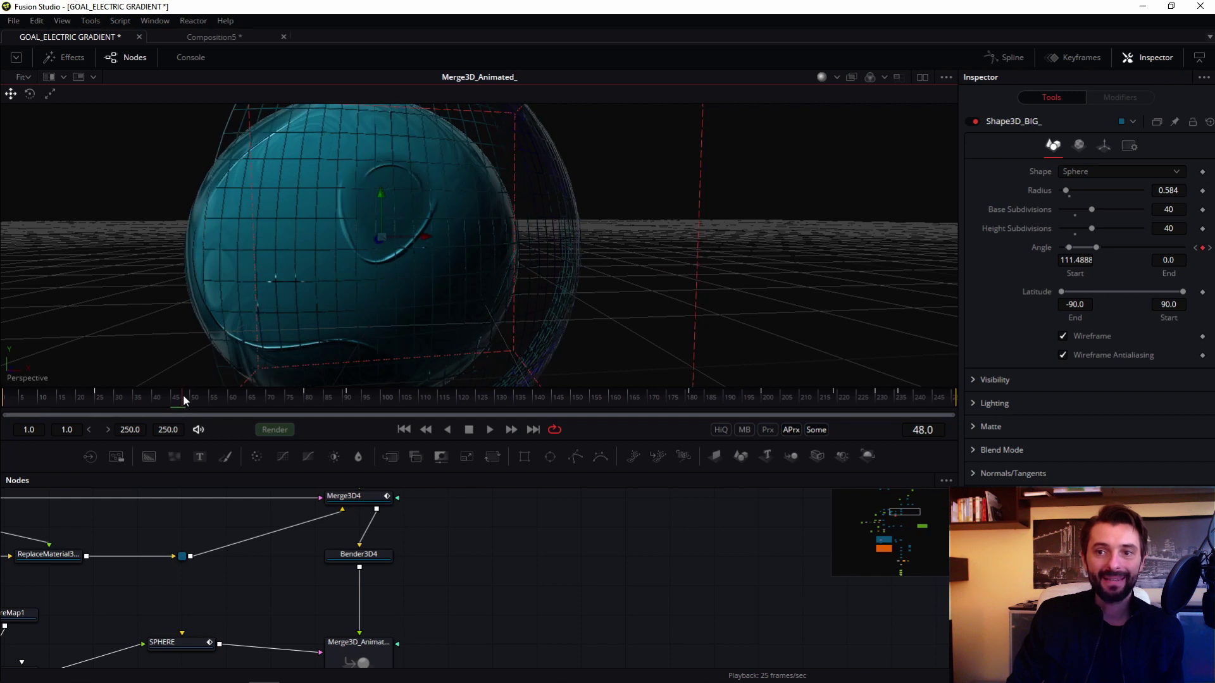
left_click_drag(185, 399, 196, 396)
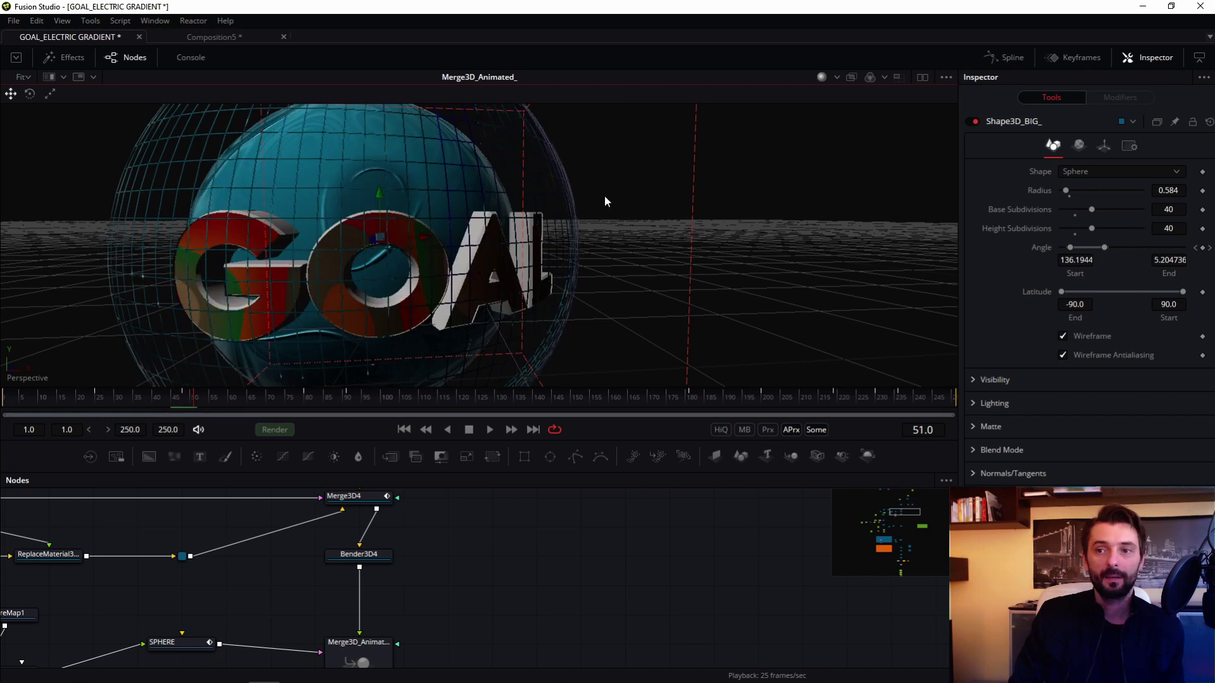
Step: Turn the reference sphere's wireframe off, compare with Composition5, then frame the light and merge nodes
left_click_drag(605, 201, 477, 258)
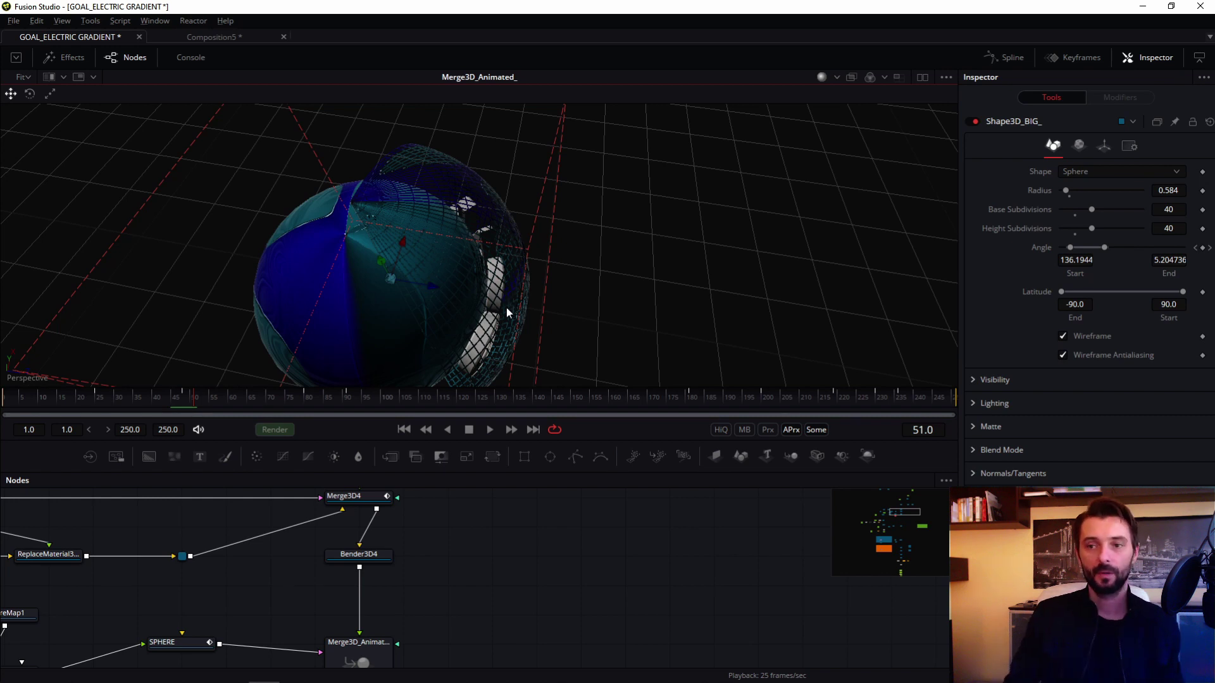
left_click_drag(507, 307, 340, 146)
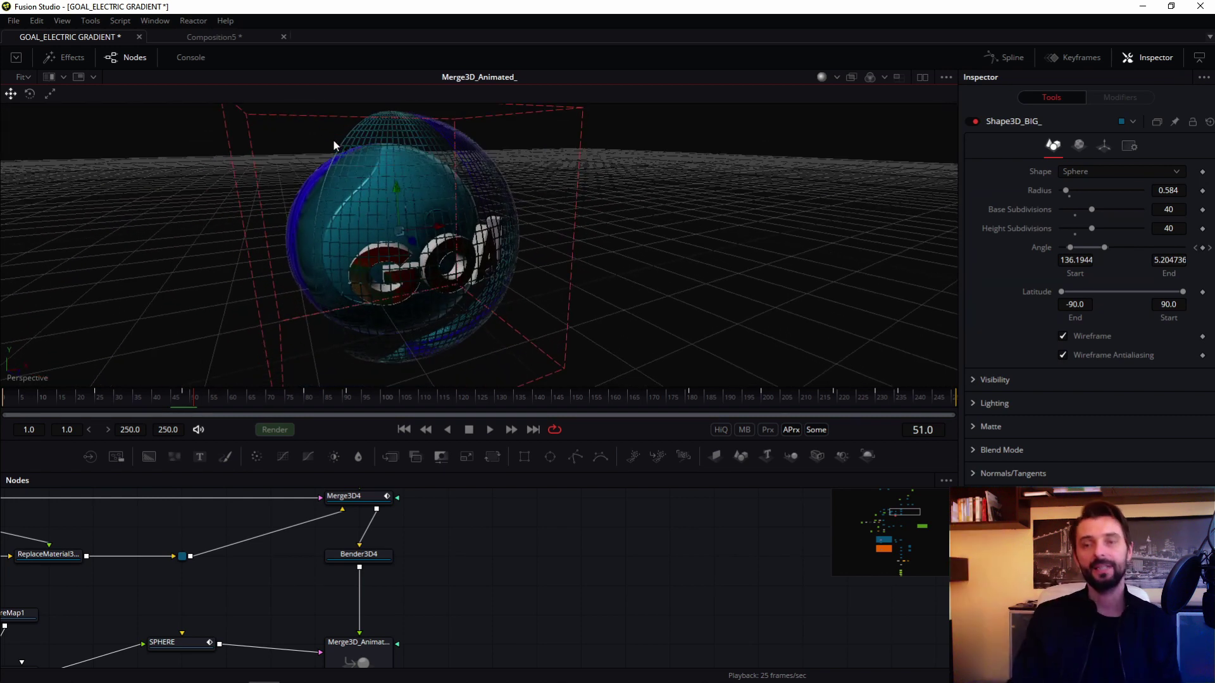
left_click(1063, 335)
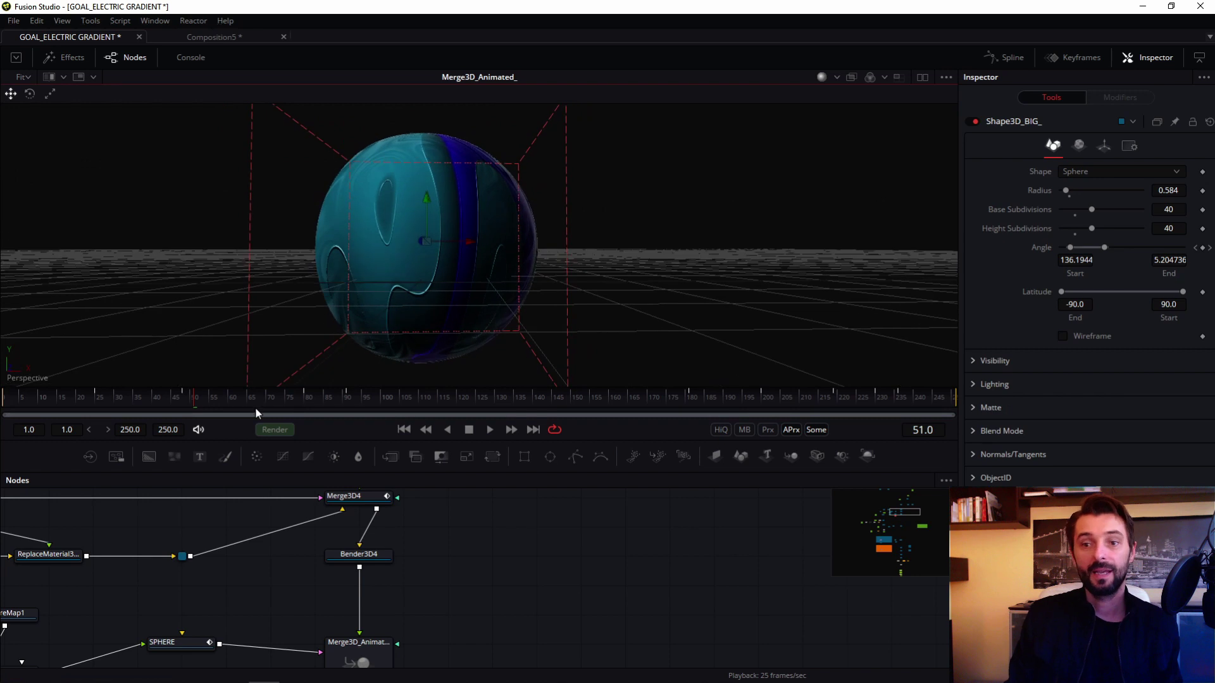
left_click_drag(255, 408, 324, 397)
left_click(215, 37)
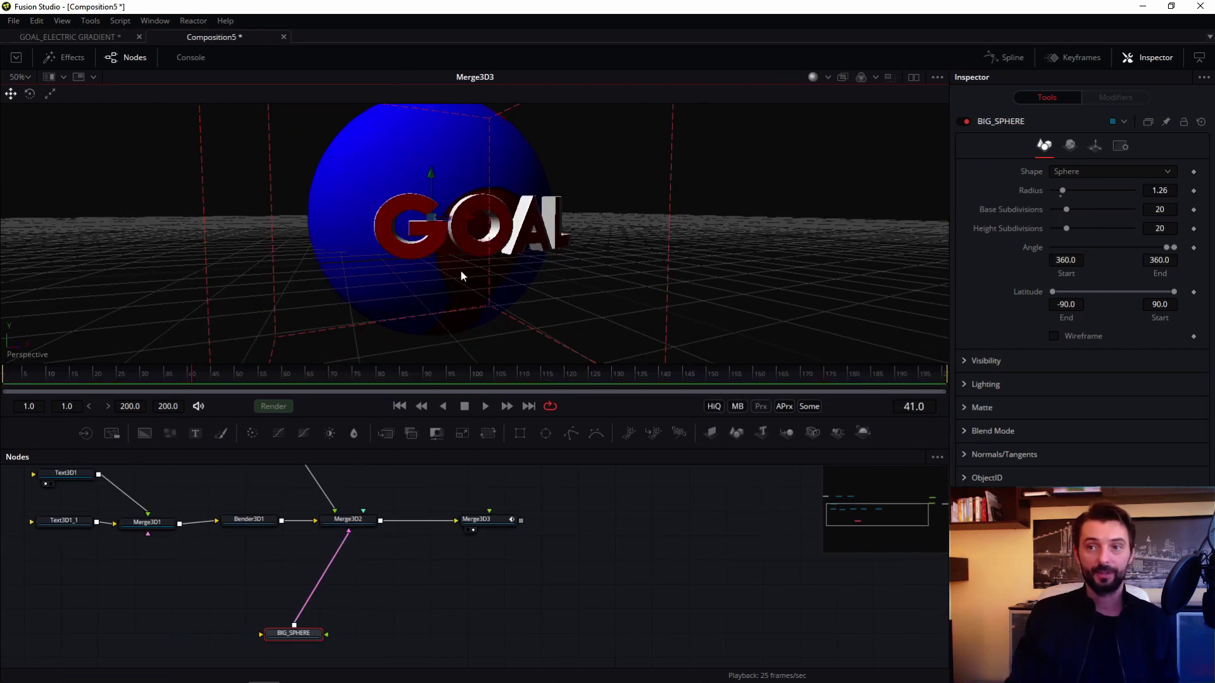
left_click_drag(460, 271, 398, 262)
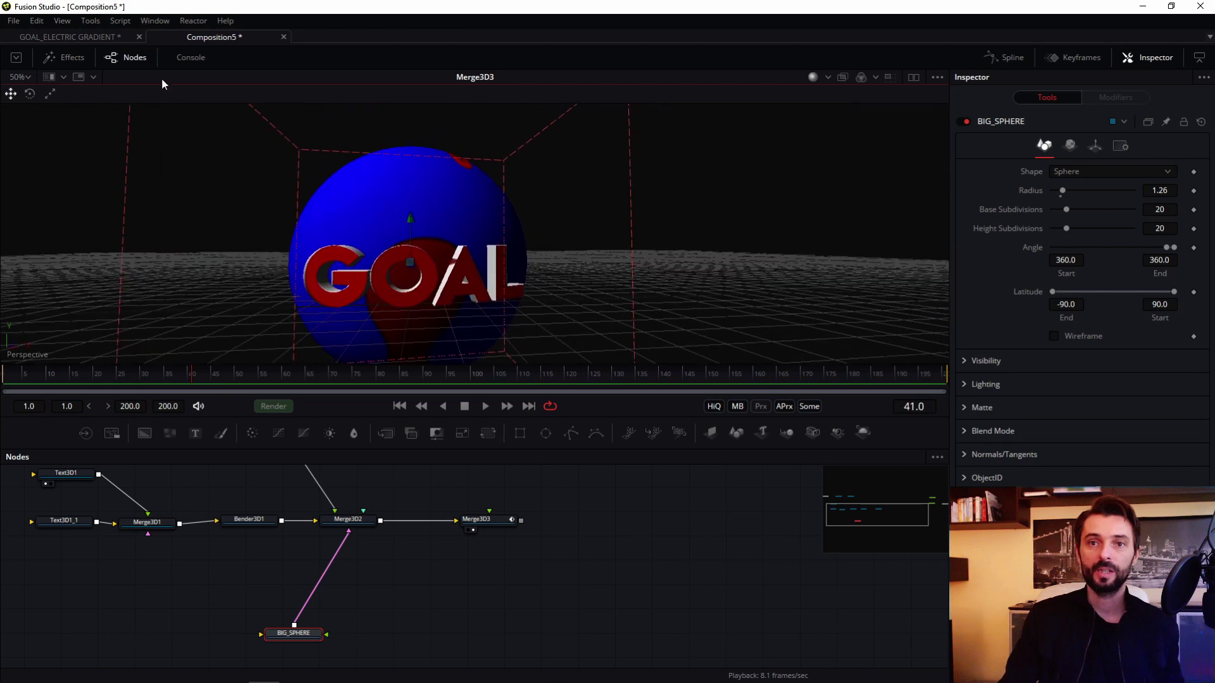
left_click(80, 36)
left_click_drag(640, 475, 251, 538)
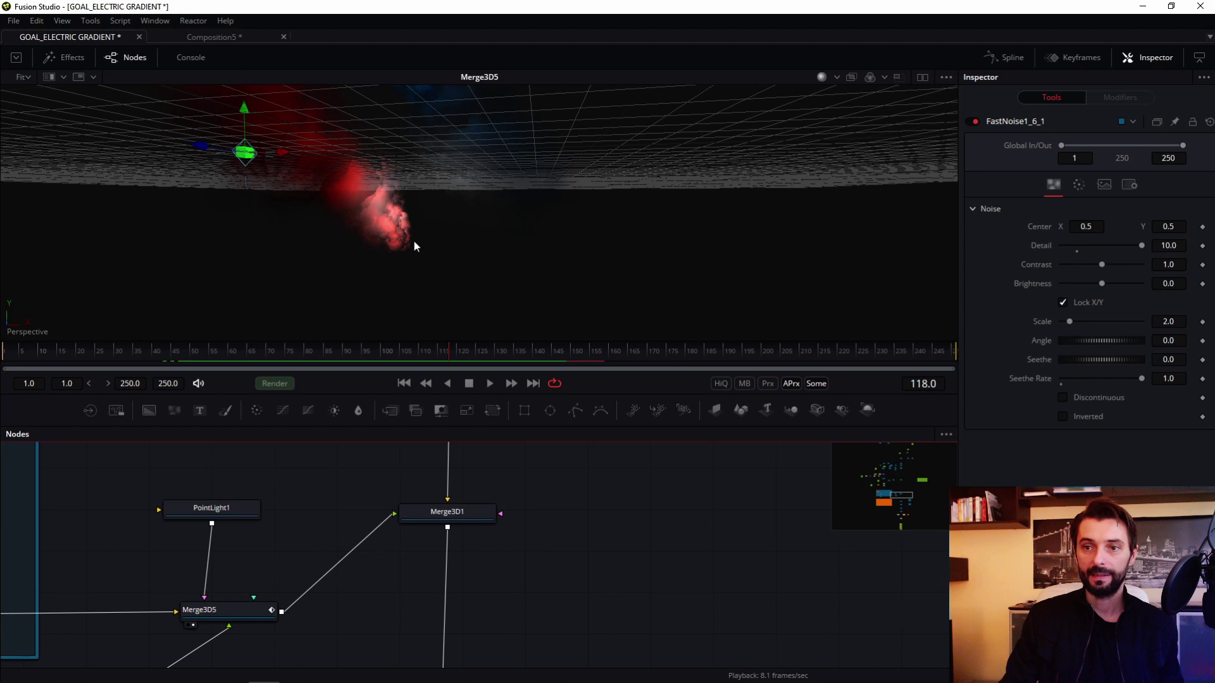
Step: Play the smoke to frame 195 and frame the FastNoise1_6_1-to-pRender1_1 particle nodes
left_click_drag(414, 241, 363, 308)
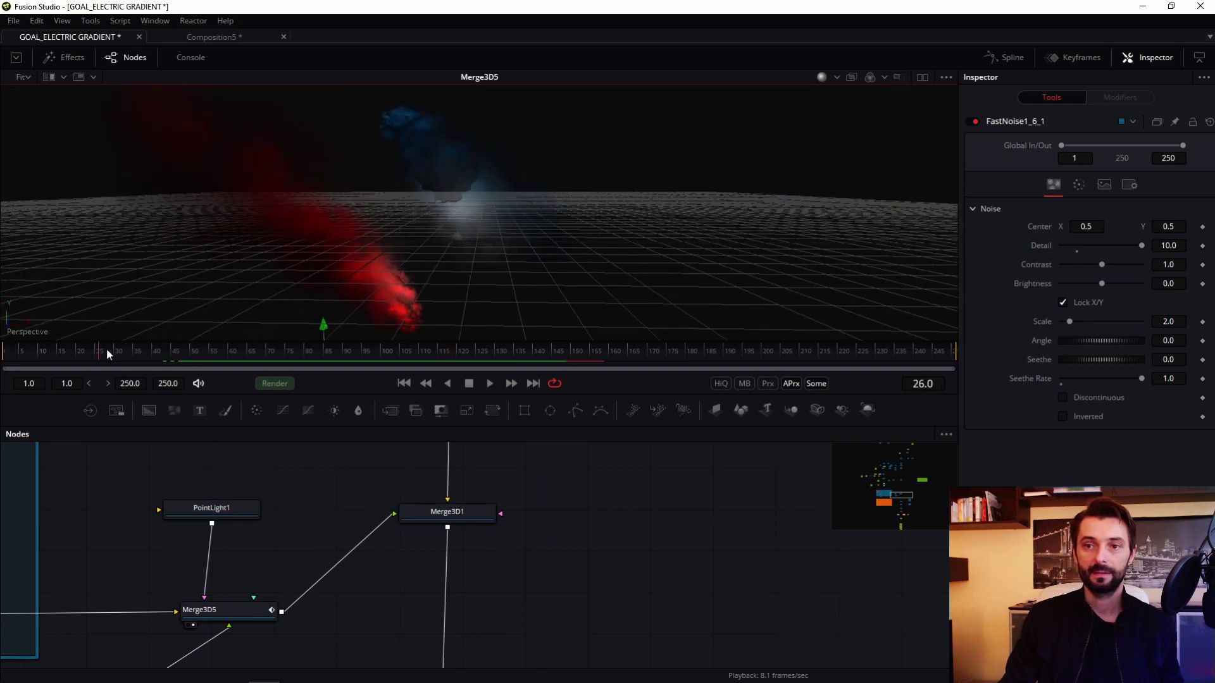
key("space")
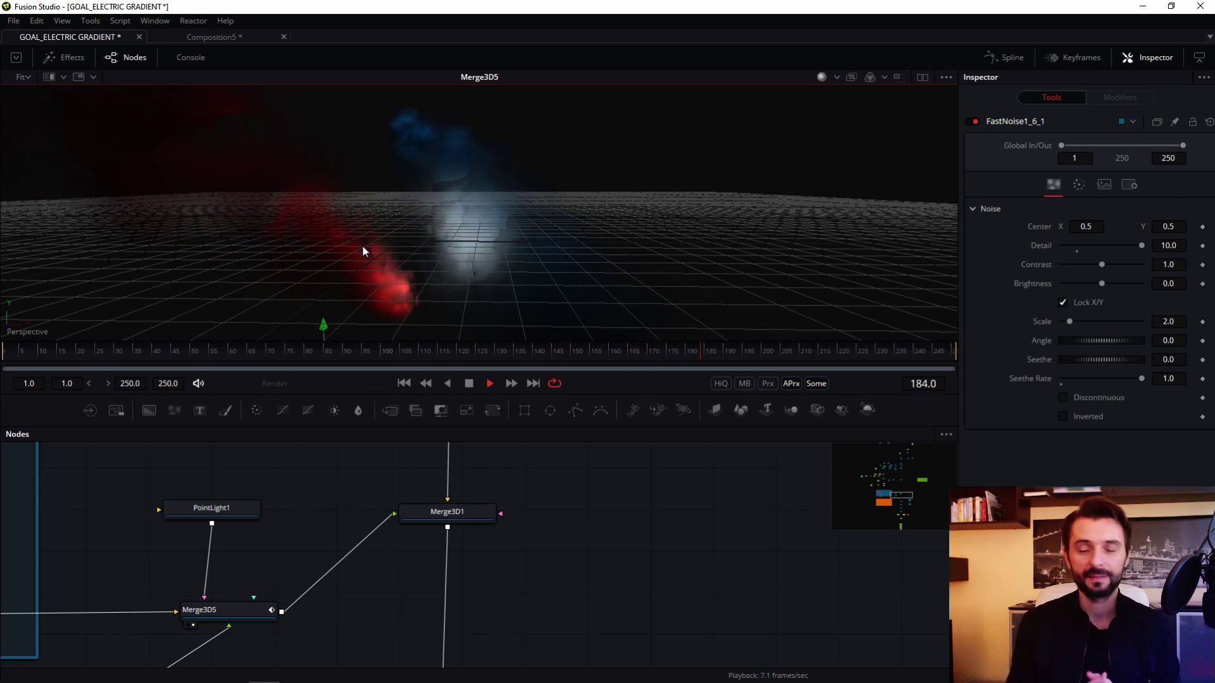
key("space")
left_click_drag(538, 529, 914, 519)
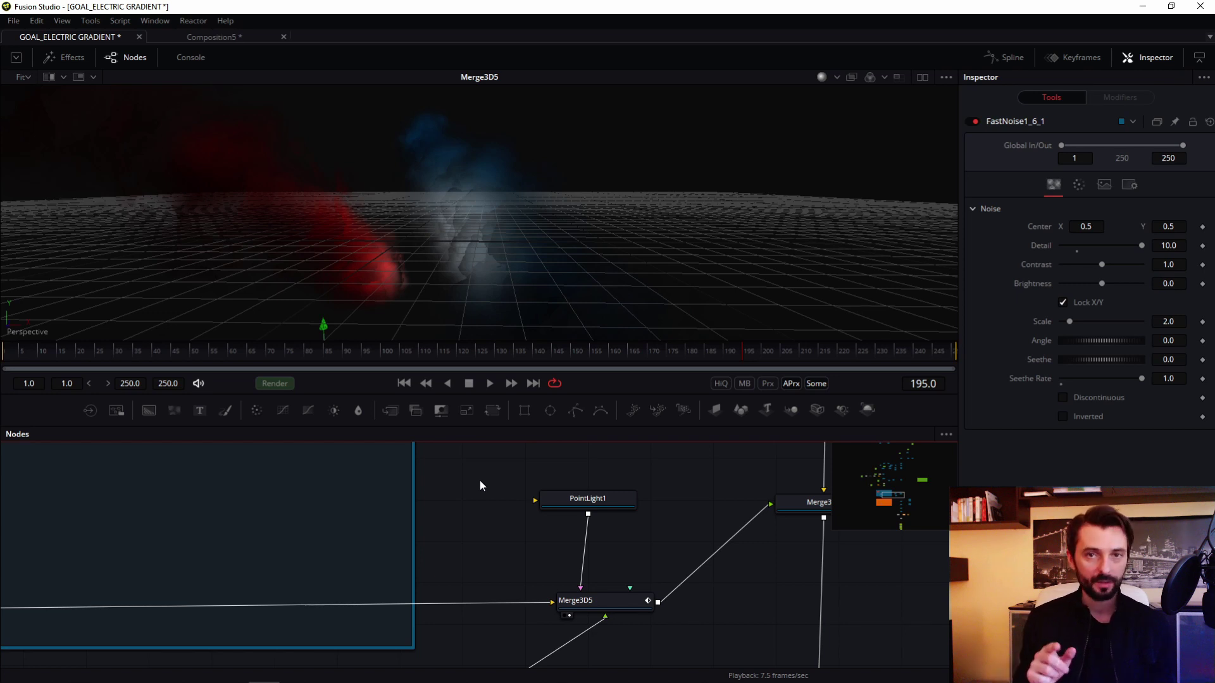
scroll(455, 535, "down", 3)
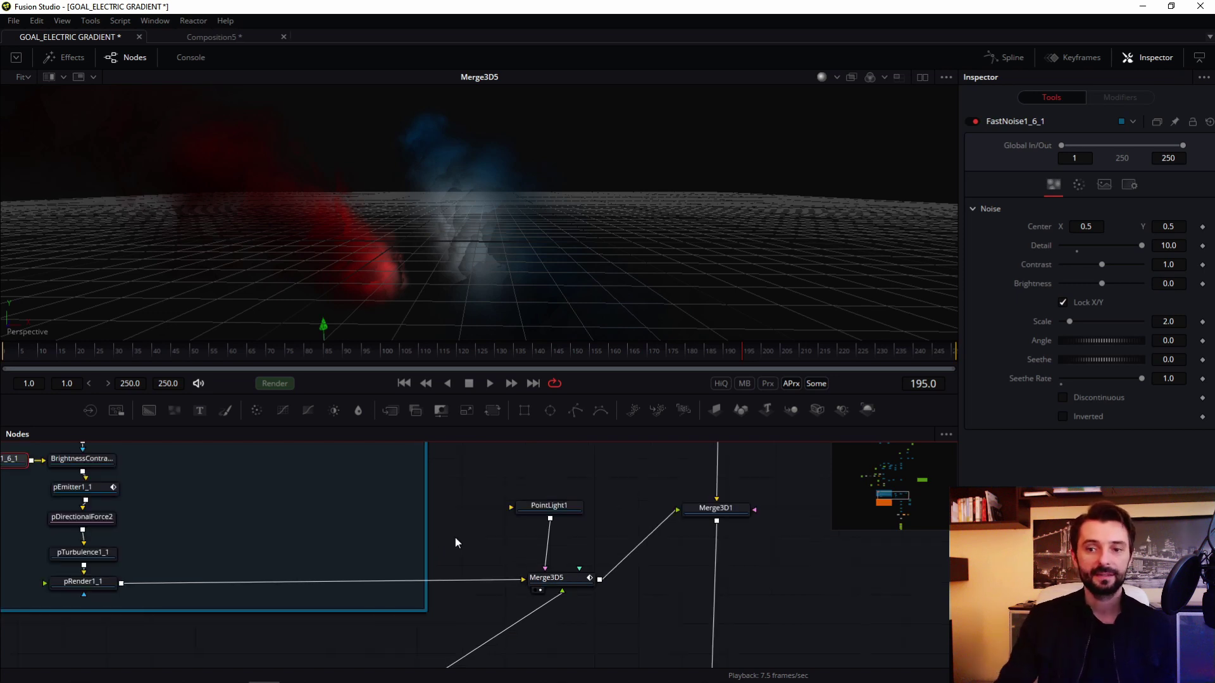
left_click_drag(394, 536, 631, 596)
left_click_drag(493, 454, 453, 423)
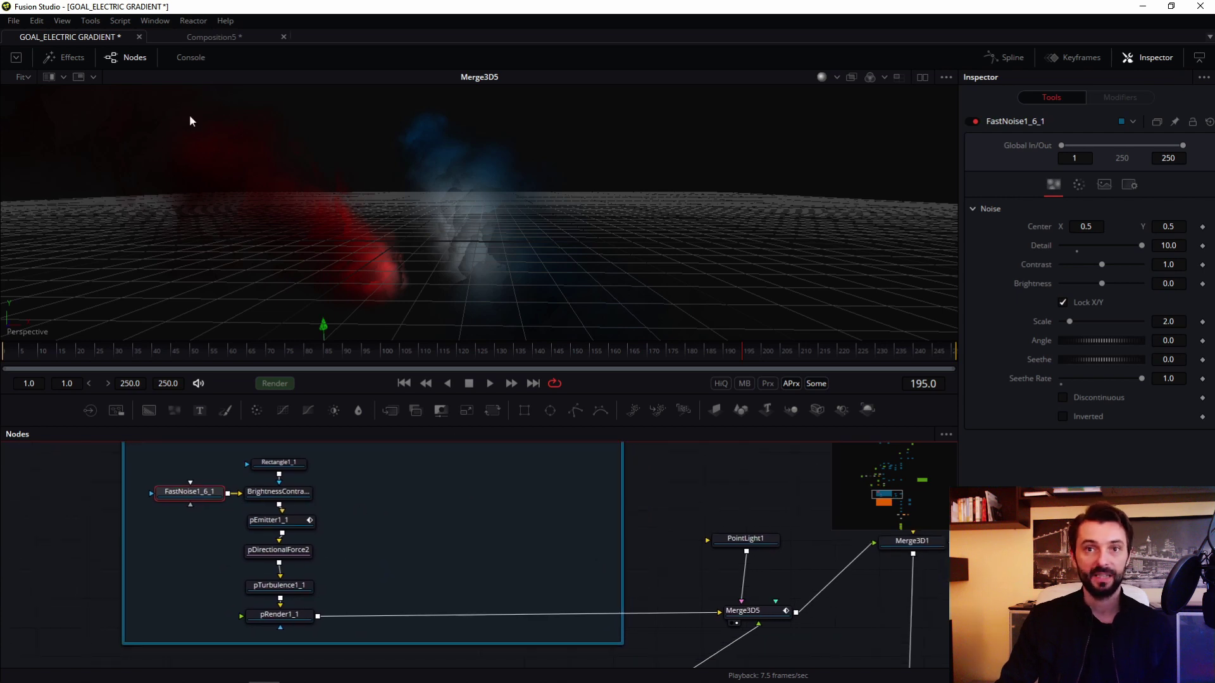
left_click(14, 22)
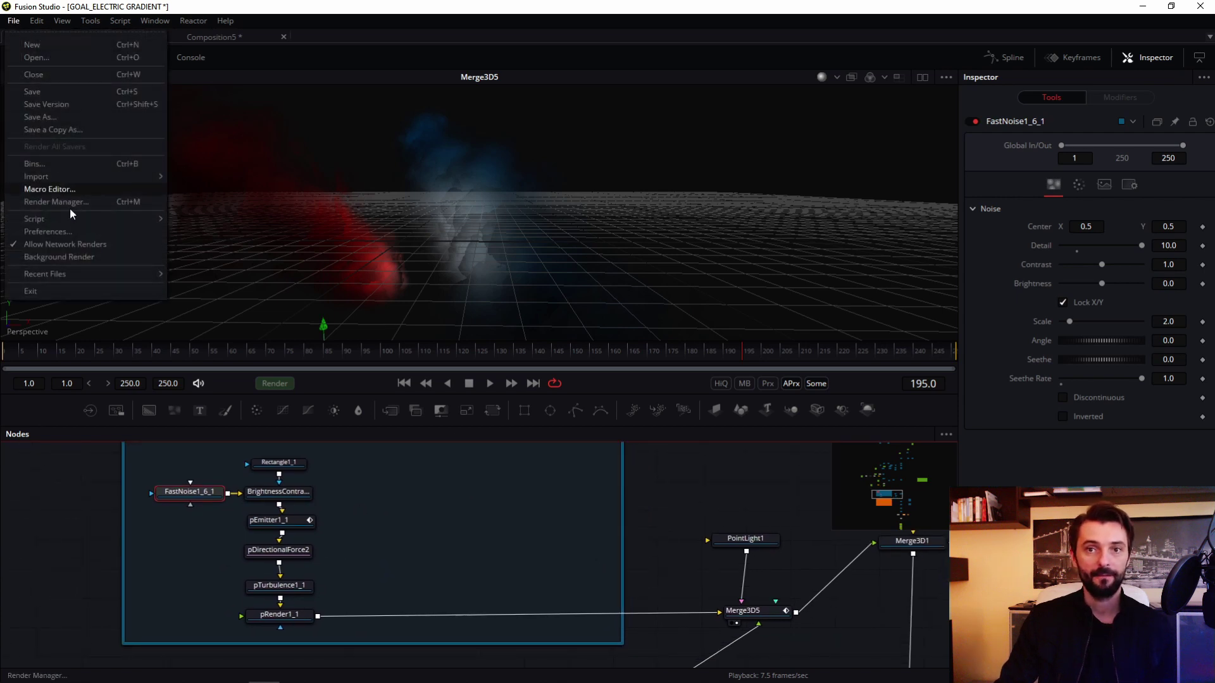
left_click(51, 162)
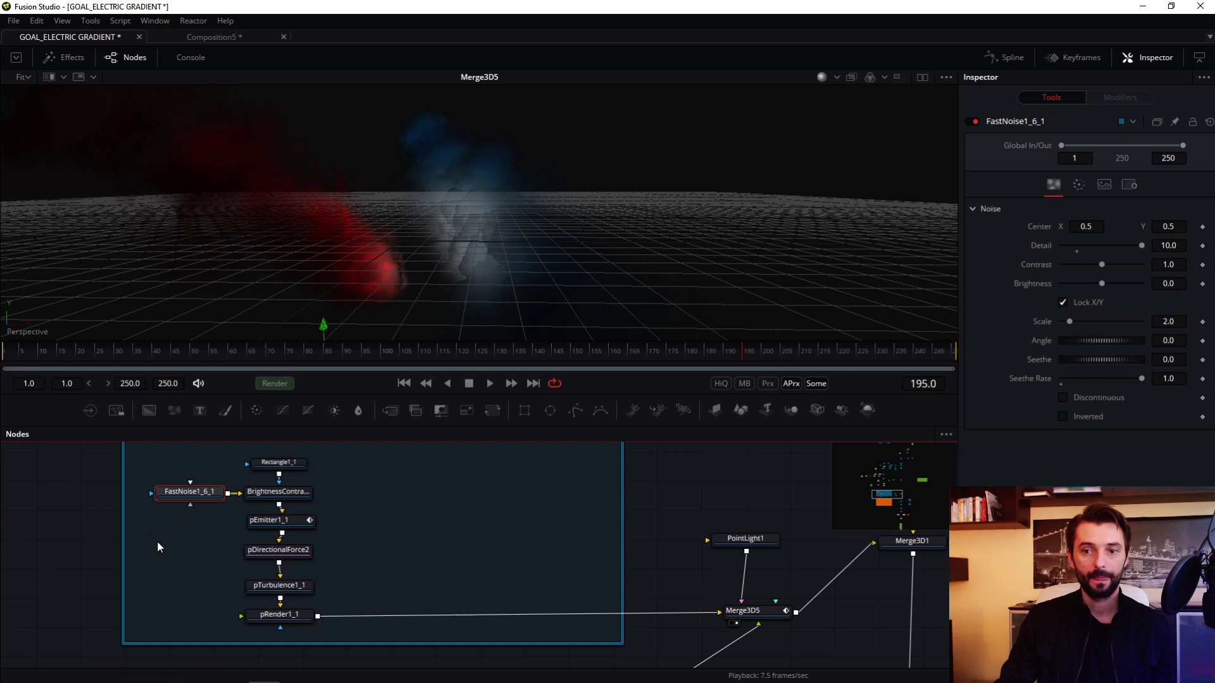
key("ctrl+b")
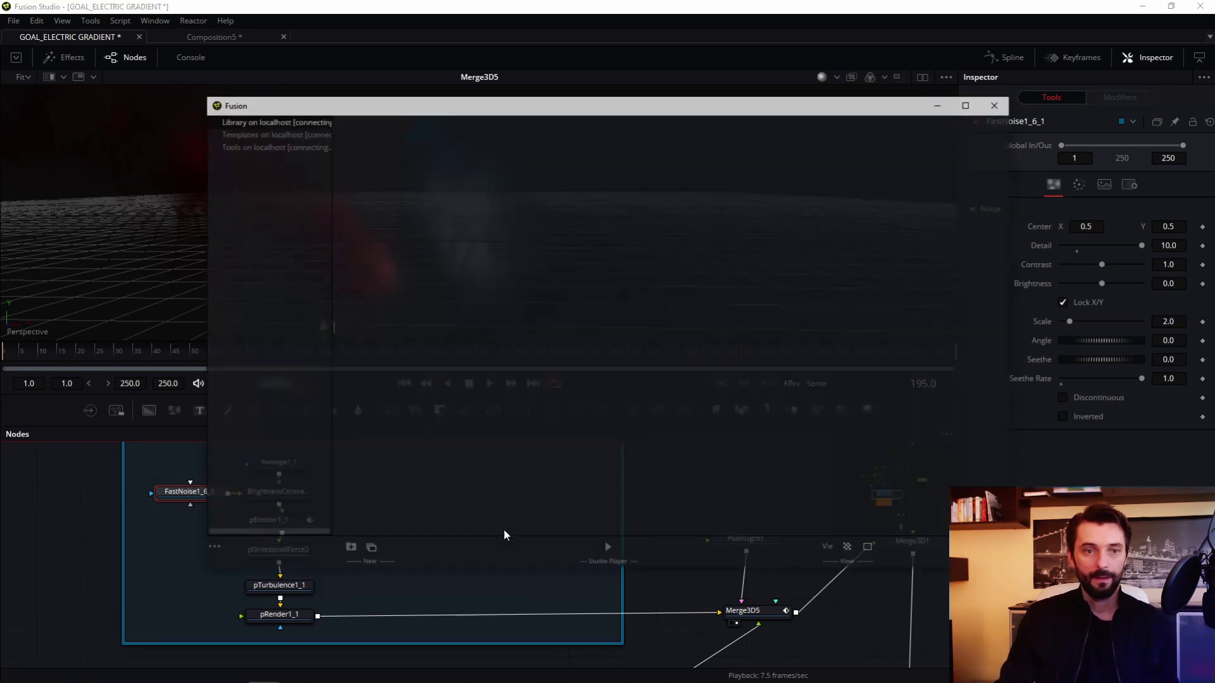
left_click(273, 336)
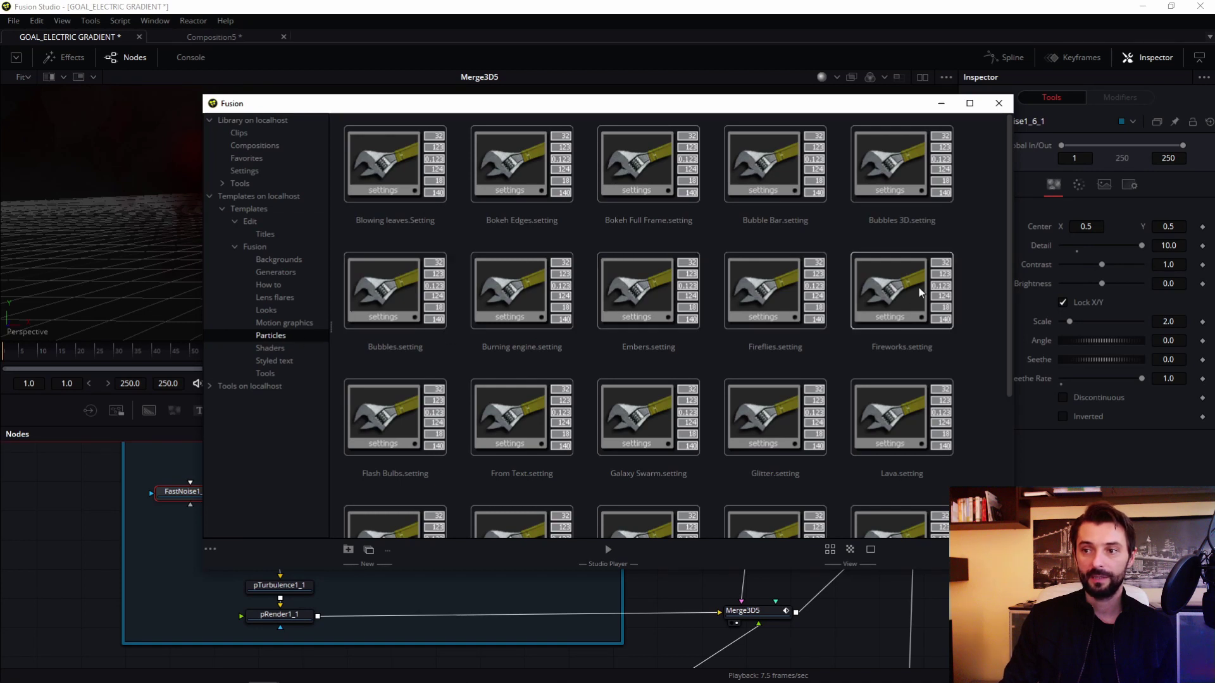
left_click_drag(1013, 251, 1010, 370)
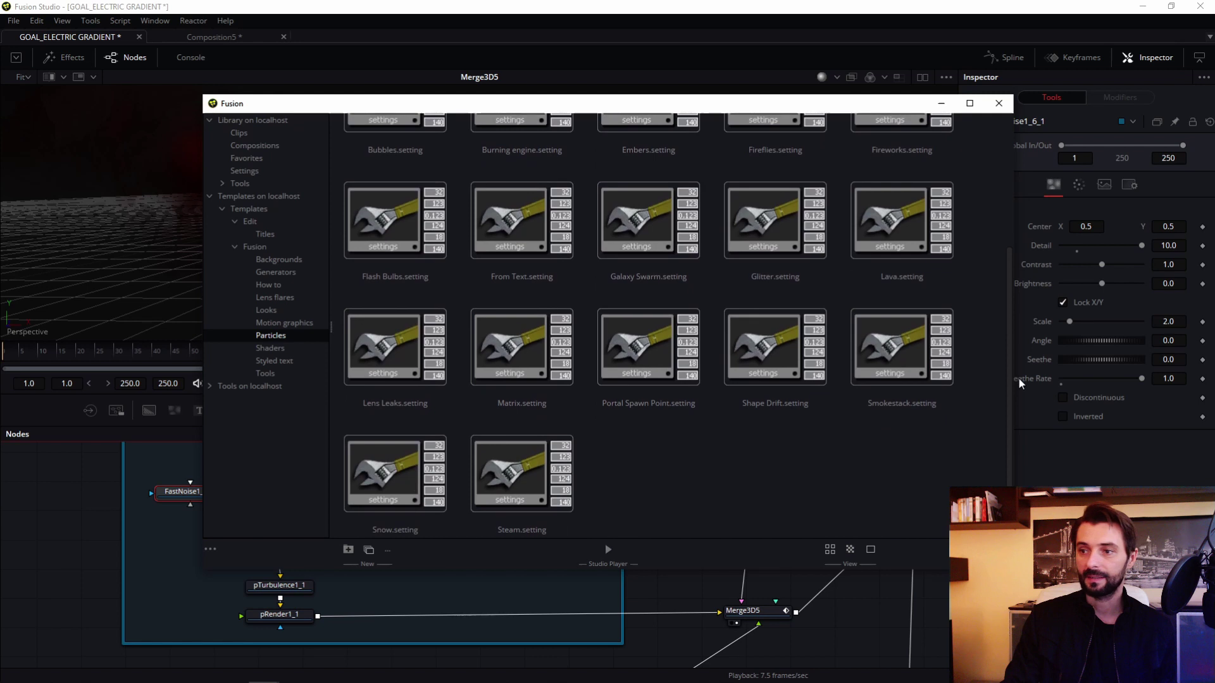
left_click(909, 370)
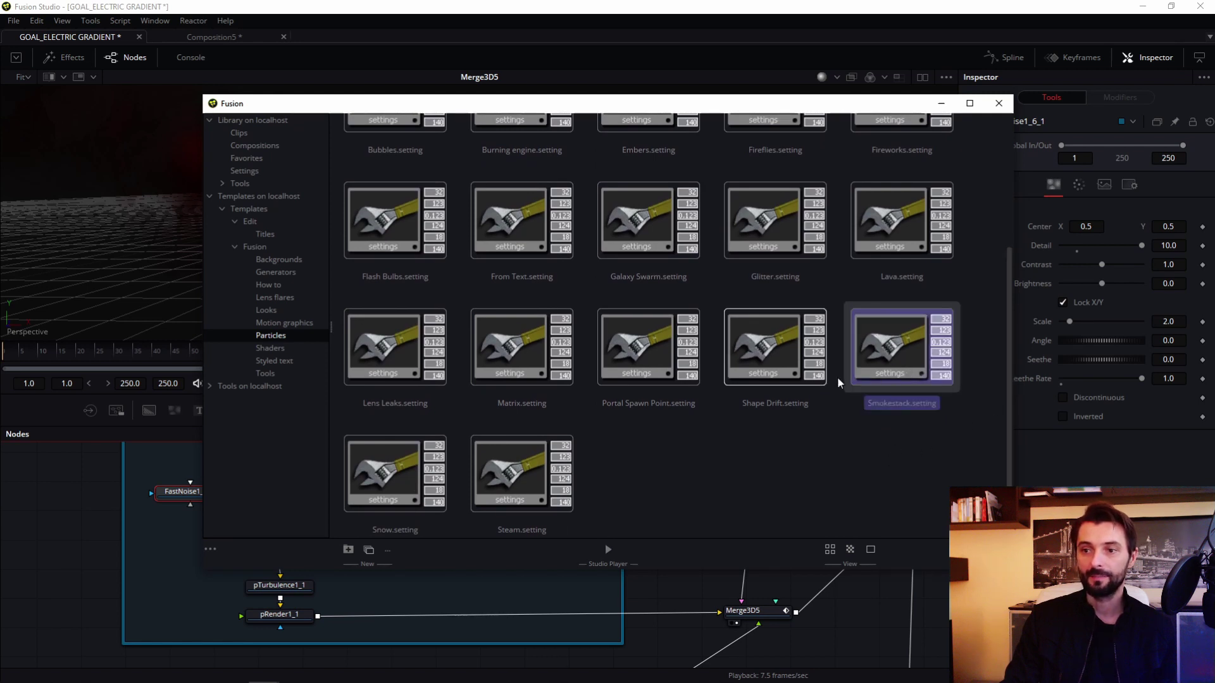
left_click(998, 103)
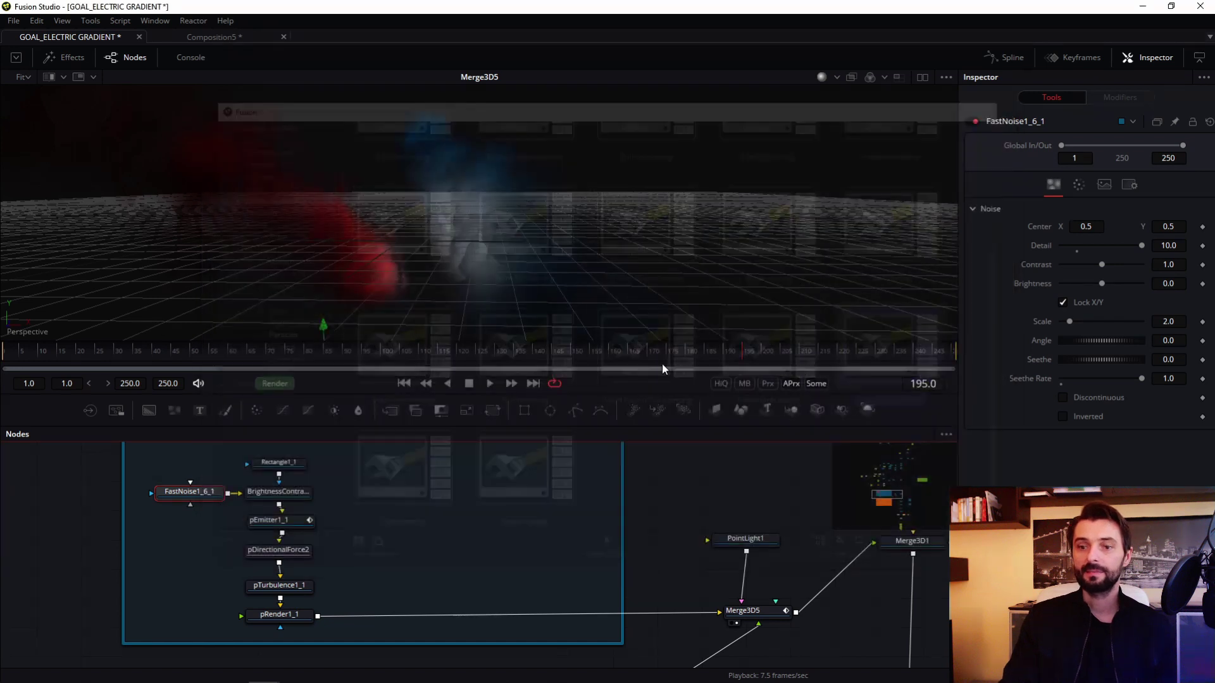
scroll(412, 502, "up", 1)
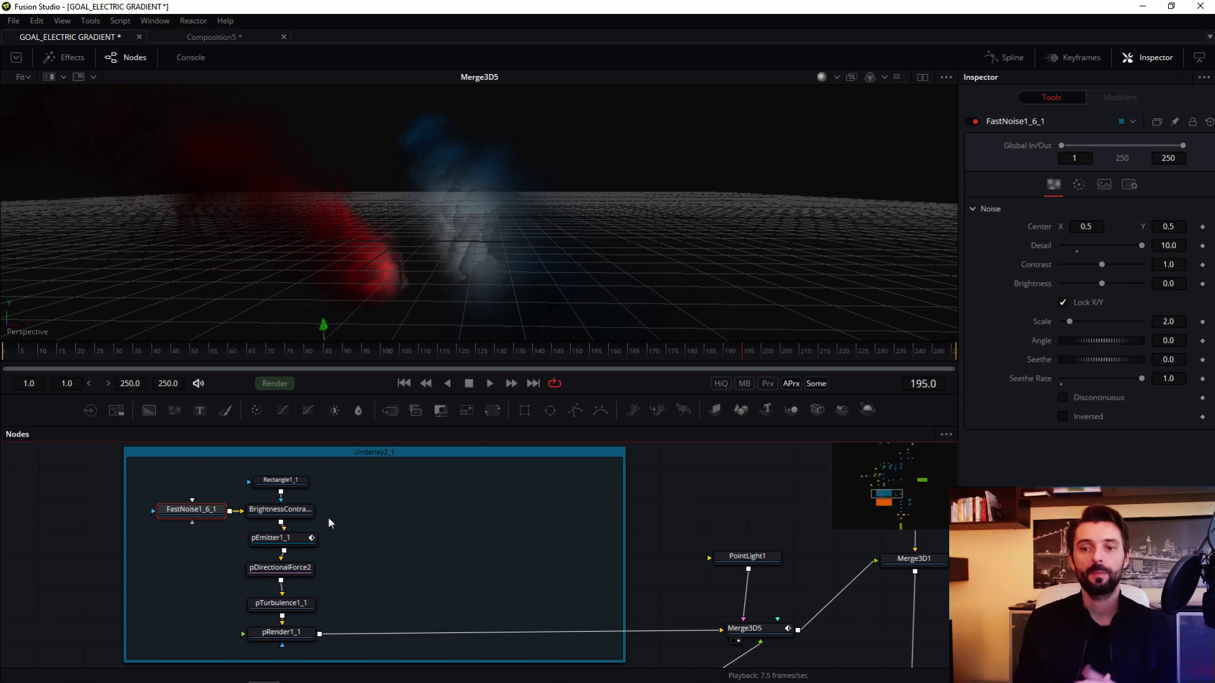
Step: View Merge3D1 then Merge3D2, orbiting until the GOAL sphere faces the camera amid the smoke
left_click_drag(955, 553, 544, 228)
left_click_drag(504, 265, 546, 212)
left_click_drag(563, 538, 462, 337)
left_click_drag(537, 585, 396, 118)
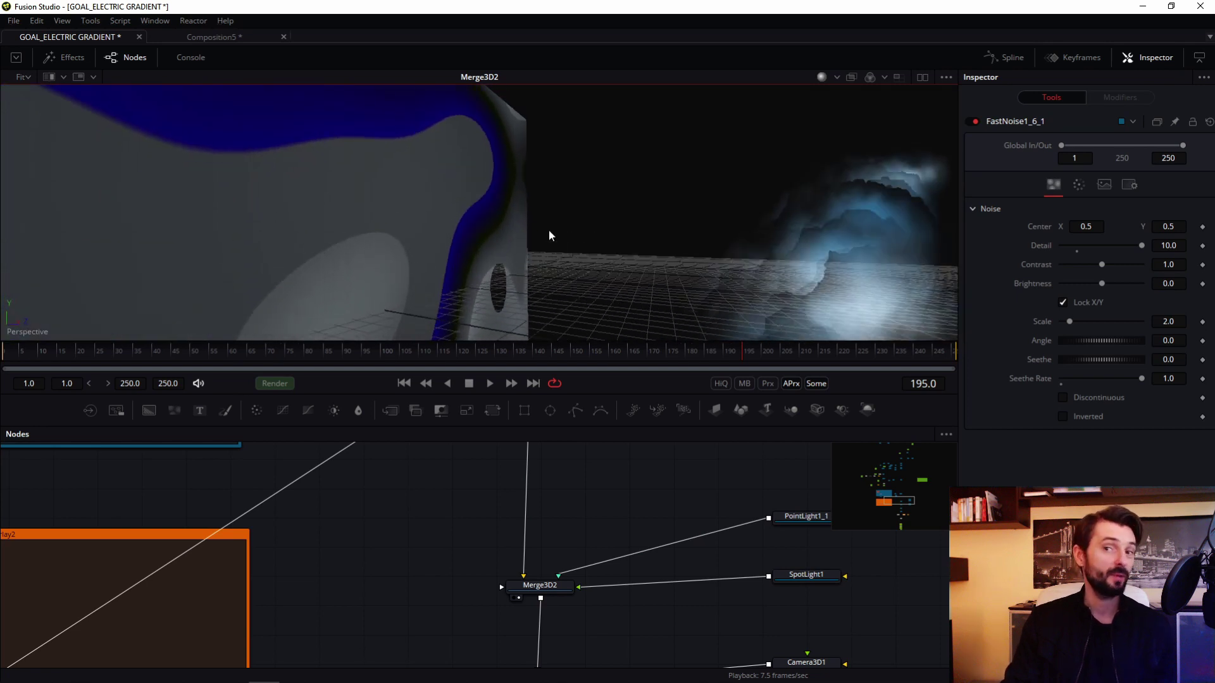
left_click_drag(550, 235, 491, 246)
scroll(629, 557, "down", 5)
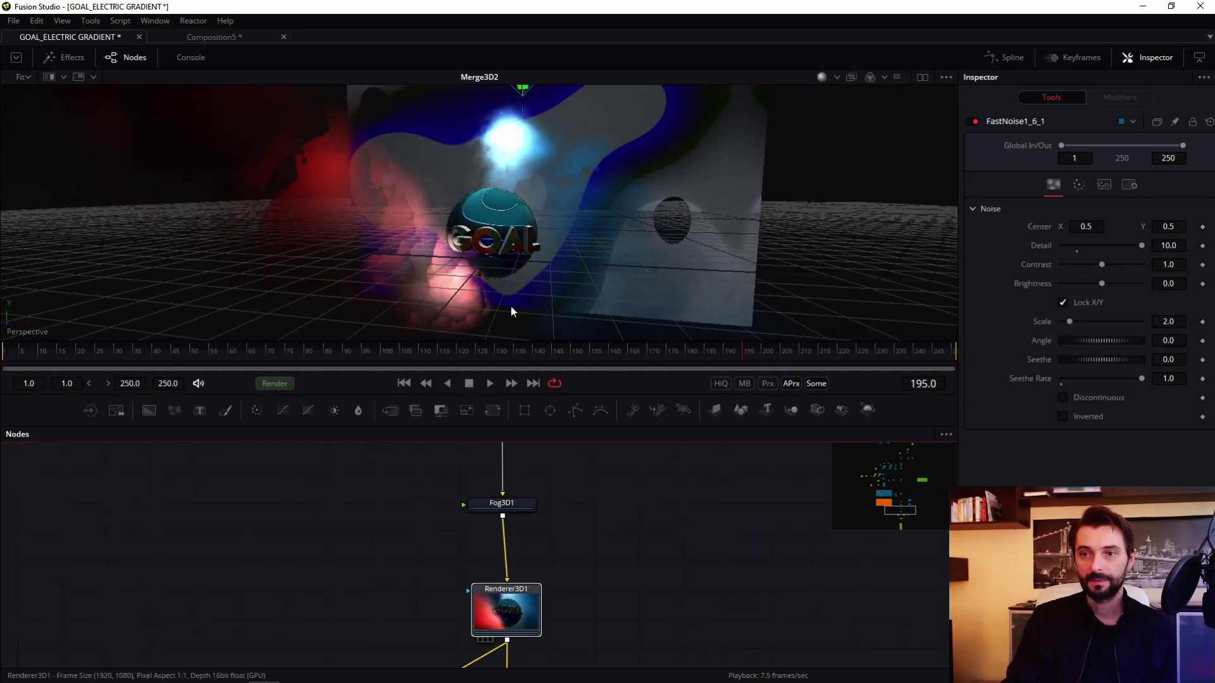
Step: Split into dual viewers showing SoftGlow2 on the right and Filter2's Sobel edges on the left
key("1")
scroll(569, 510, "down", 8)
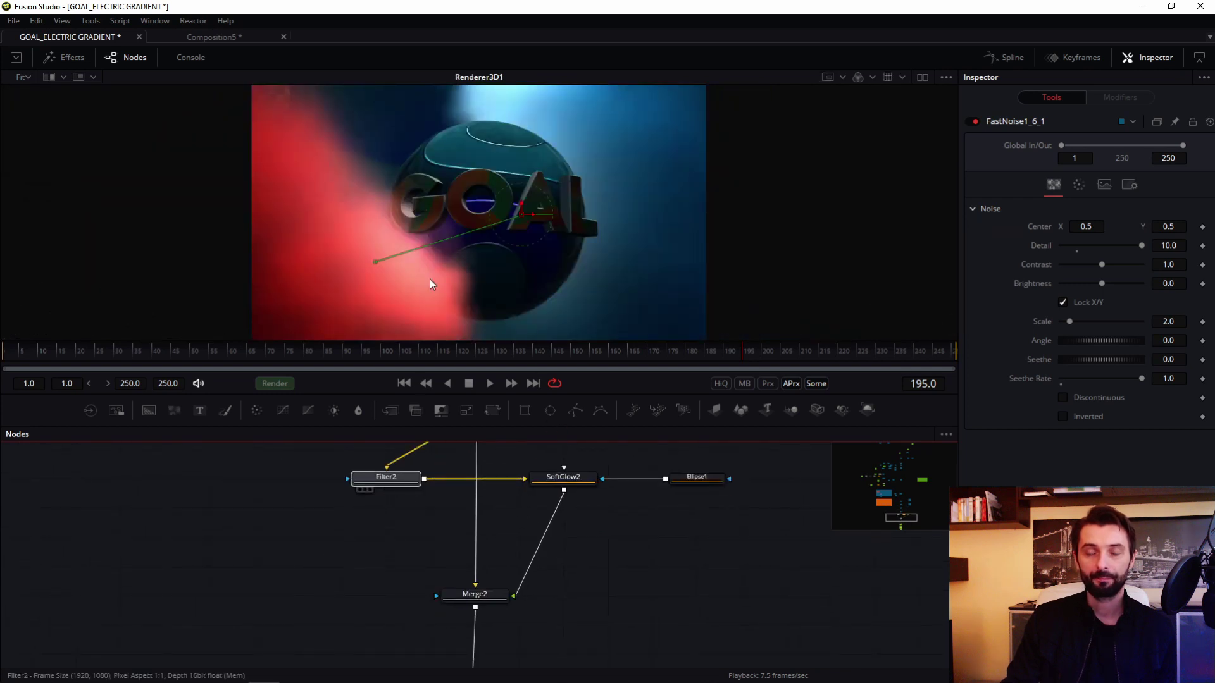
left_click_drag(386, 477, 345, 483)
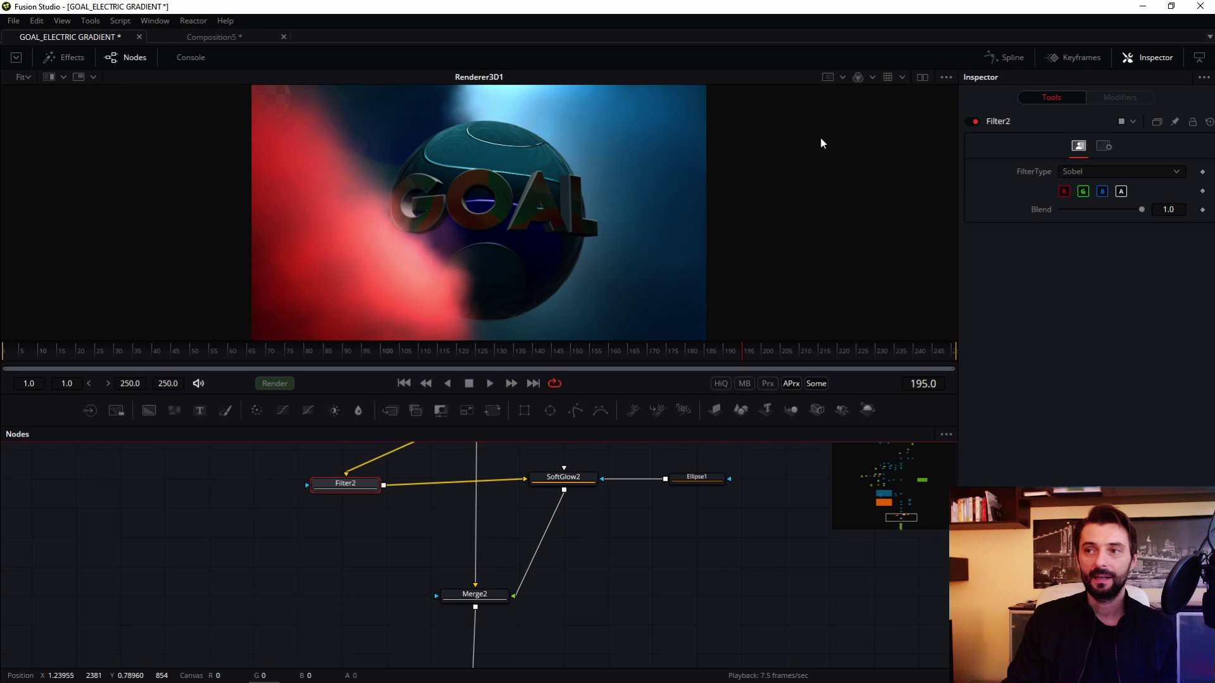
left_click(922, 76)
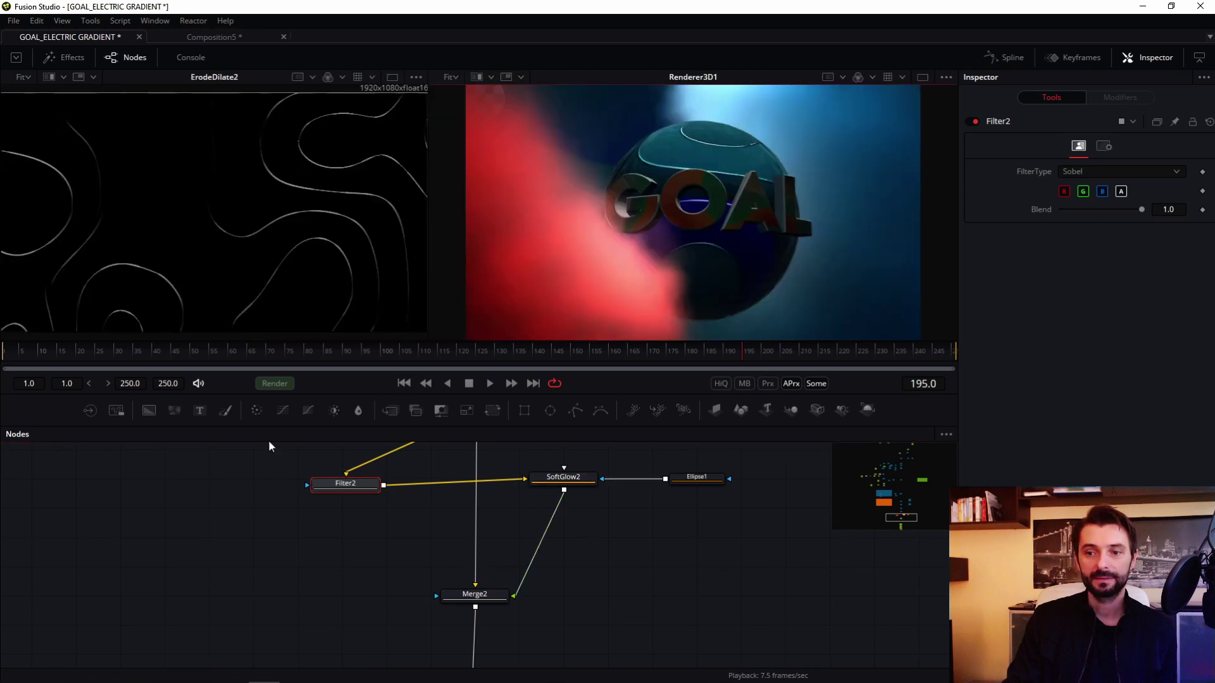
left_click_drag(557, 482, 661, 200)
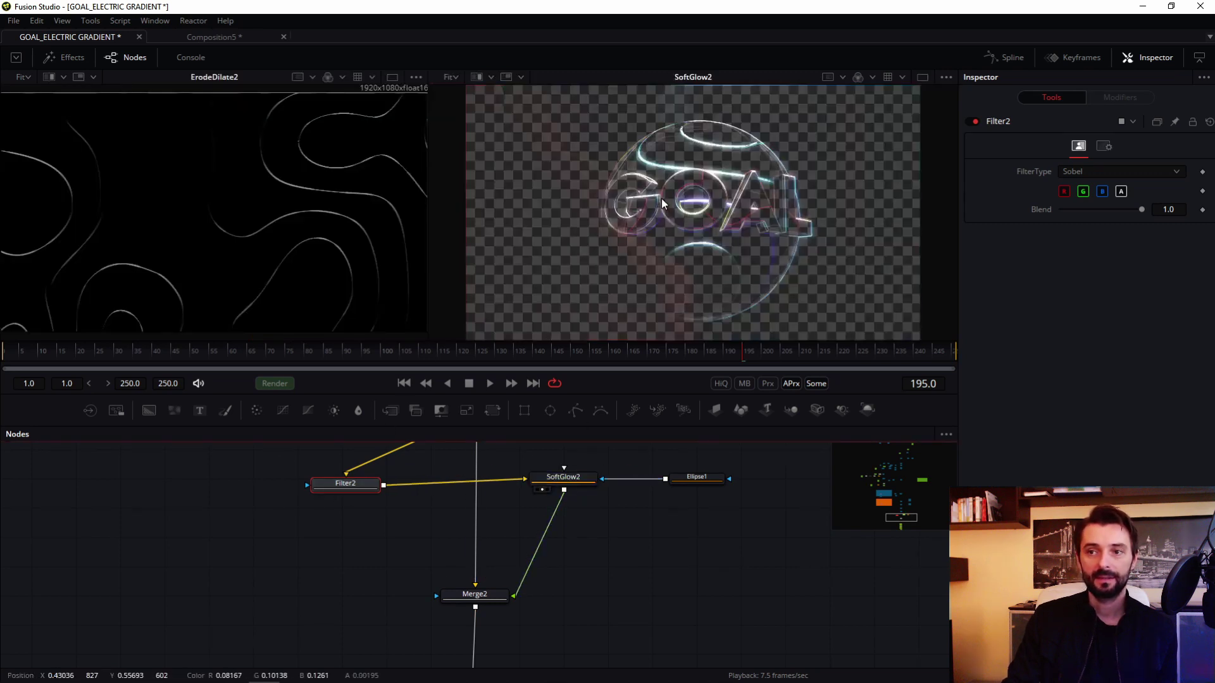
scroll(699, 193, "up", 2)
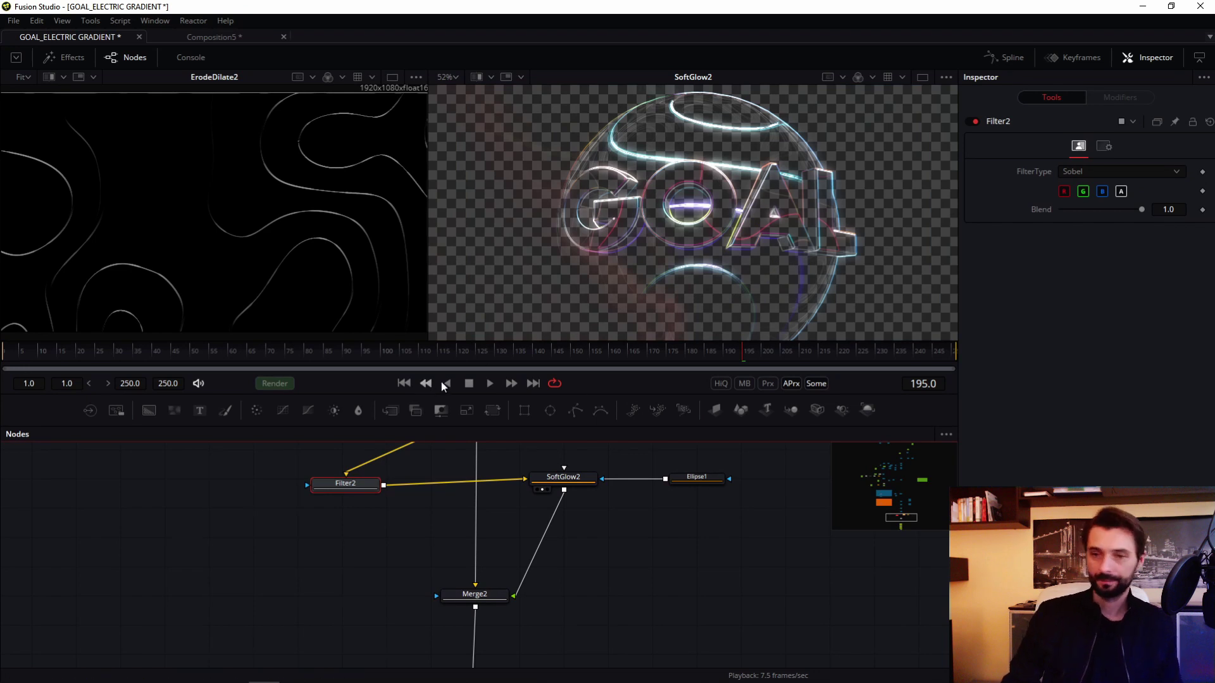
scroll(380, 519, "up", 3)
left_click_drag(345, 568, 272, 177)
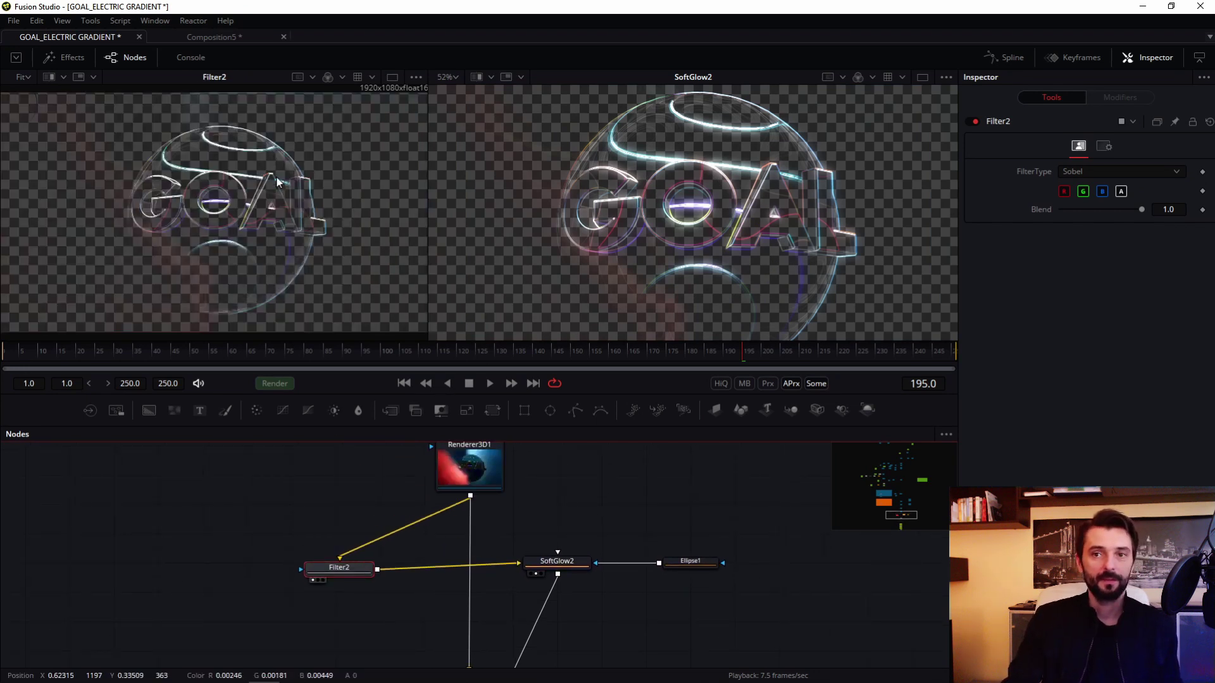
scroll(410, 554, "up", 1)
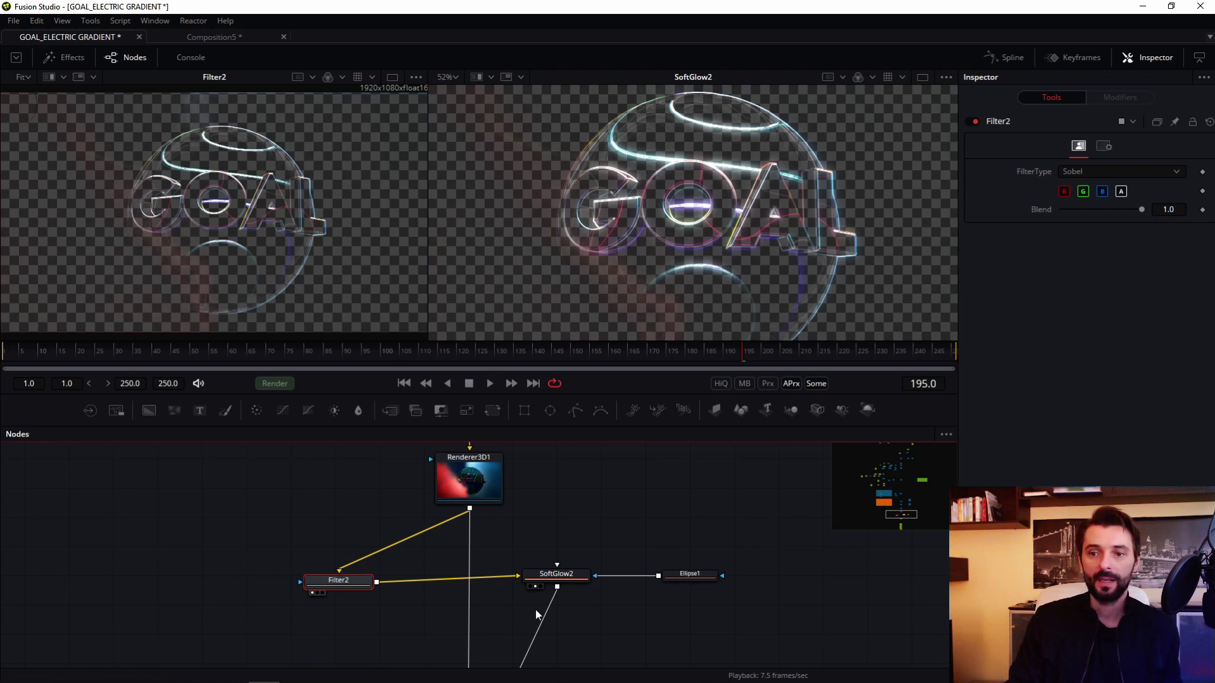
Step: Inspect SoftGlow2 and Filter2 settings, then view the full Merge2 glow composite
left_click(552, 577)
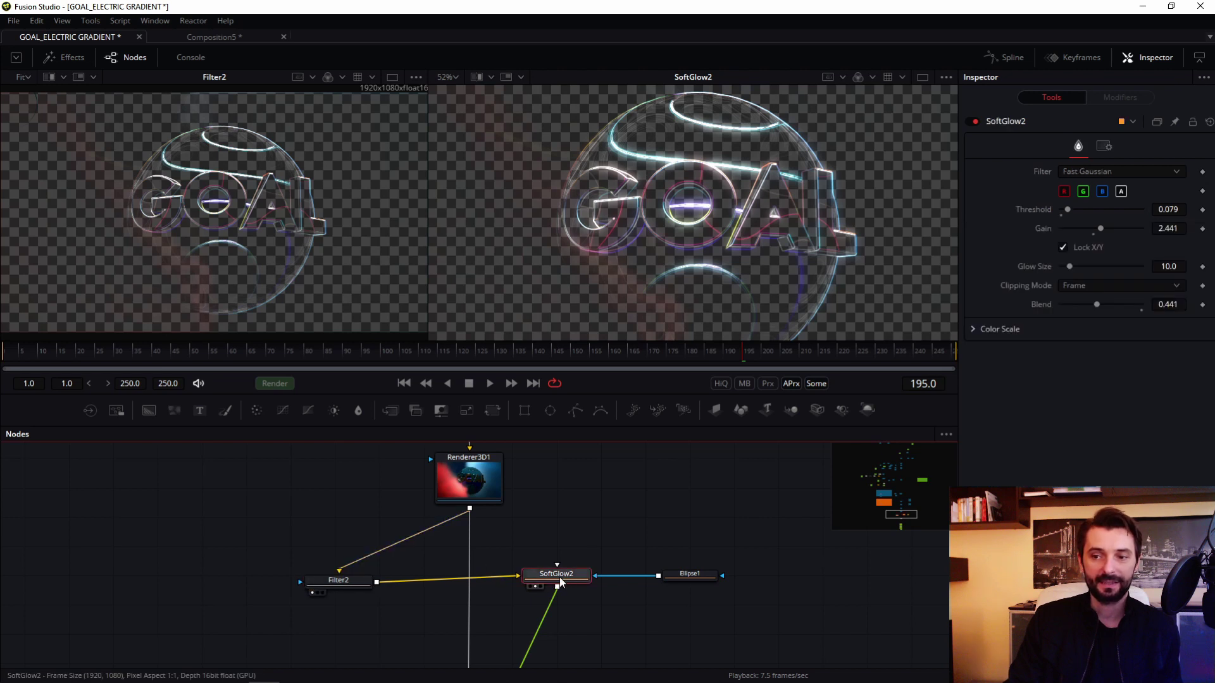
left_click_drag(335, 581, 321, 579)
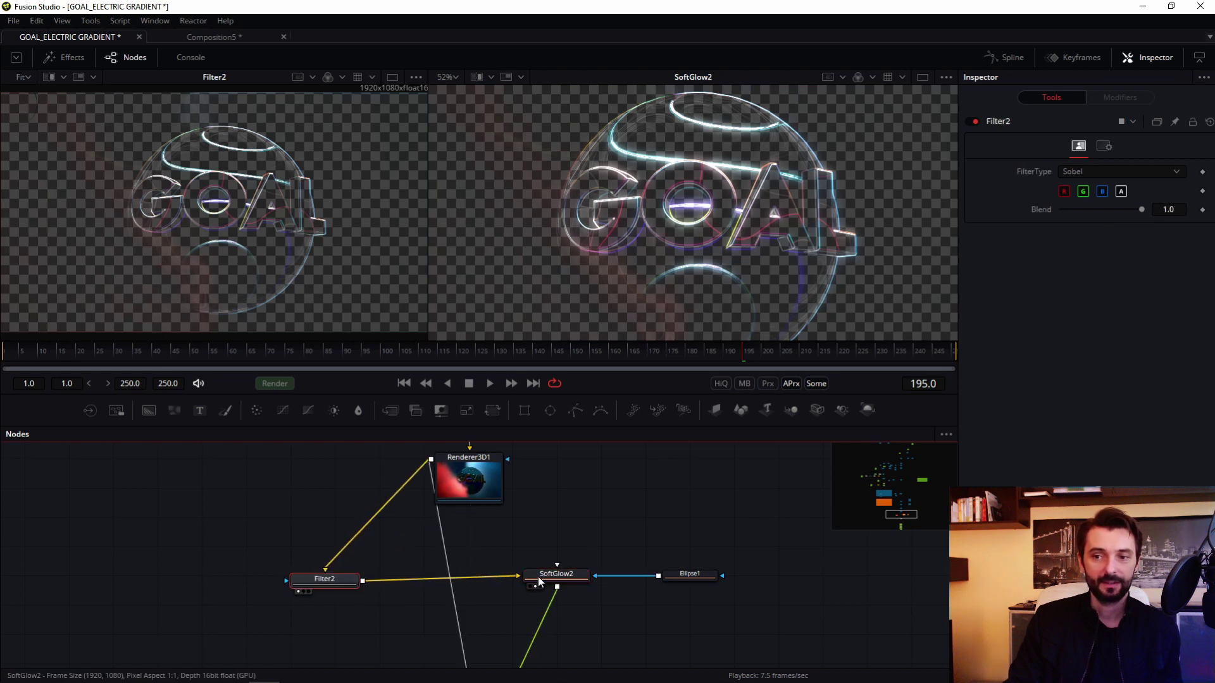
left_click_drag(538, 576, 606, 211)
scroll(515, 446, "down", 3)
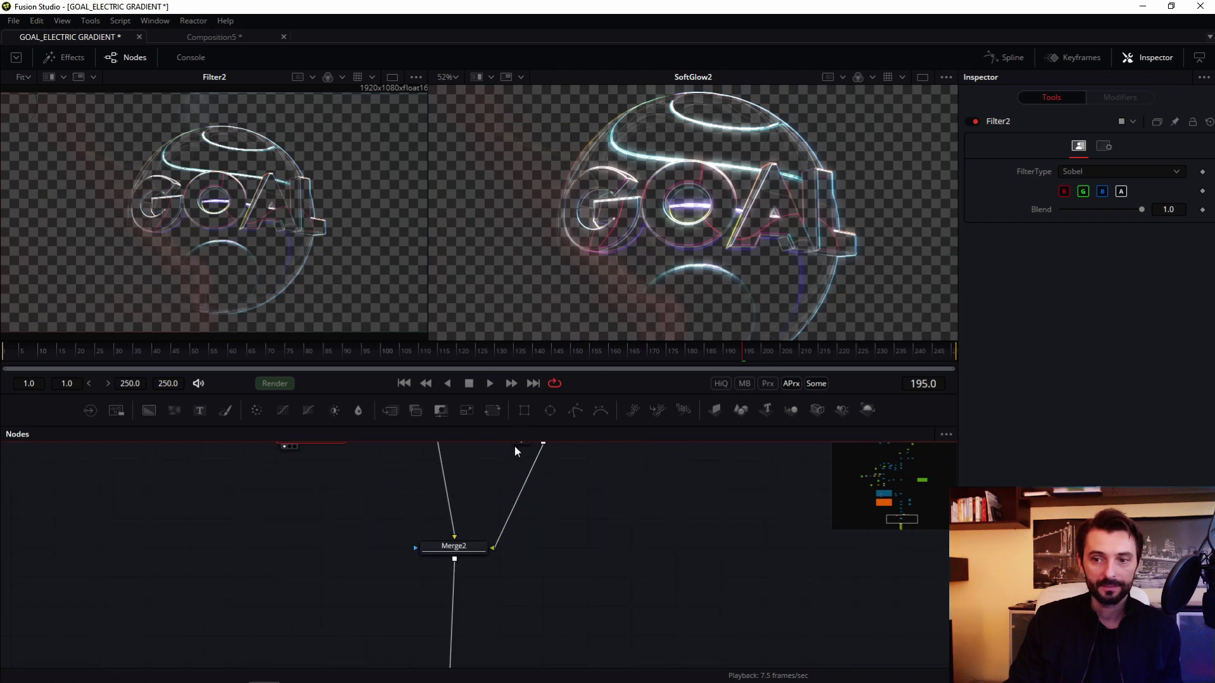
left_click_drag(456, 548, 650, 189)
Step: Return to a single viewer showing OCIOColorspace1_1's colour-graded final output
left_click(456, 545)
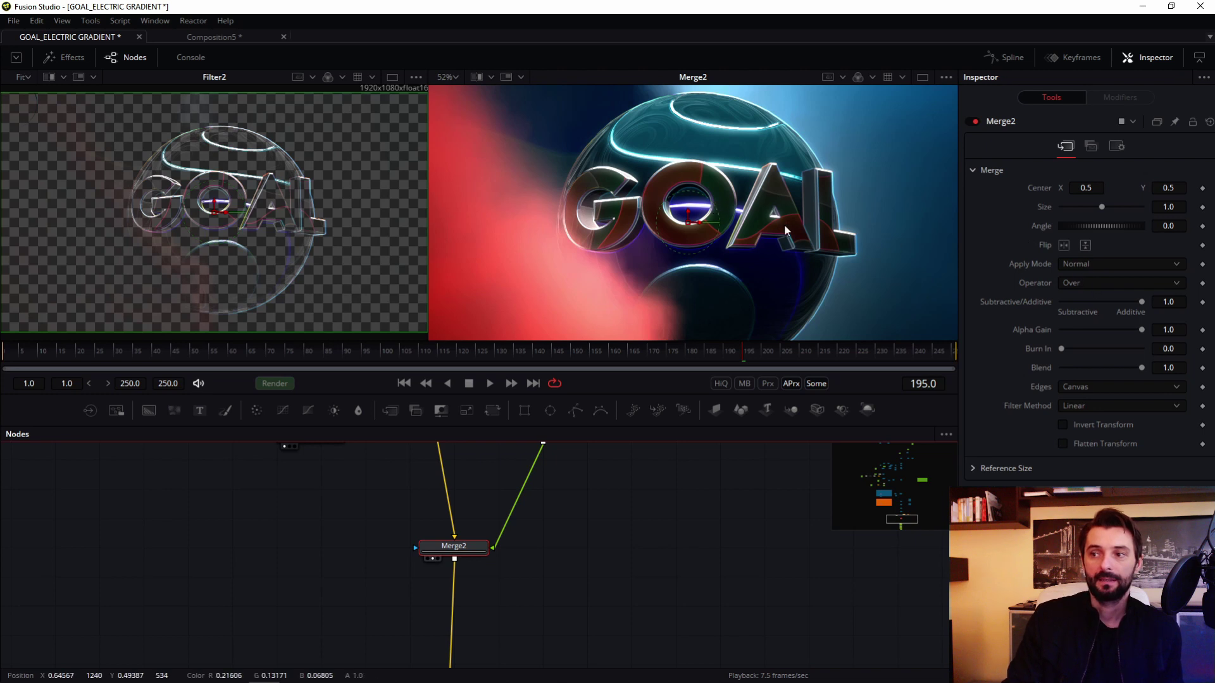
left_click_drag(696, 214, 676, 215)
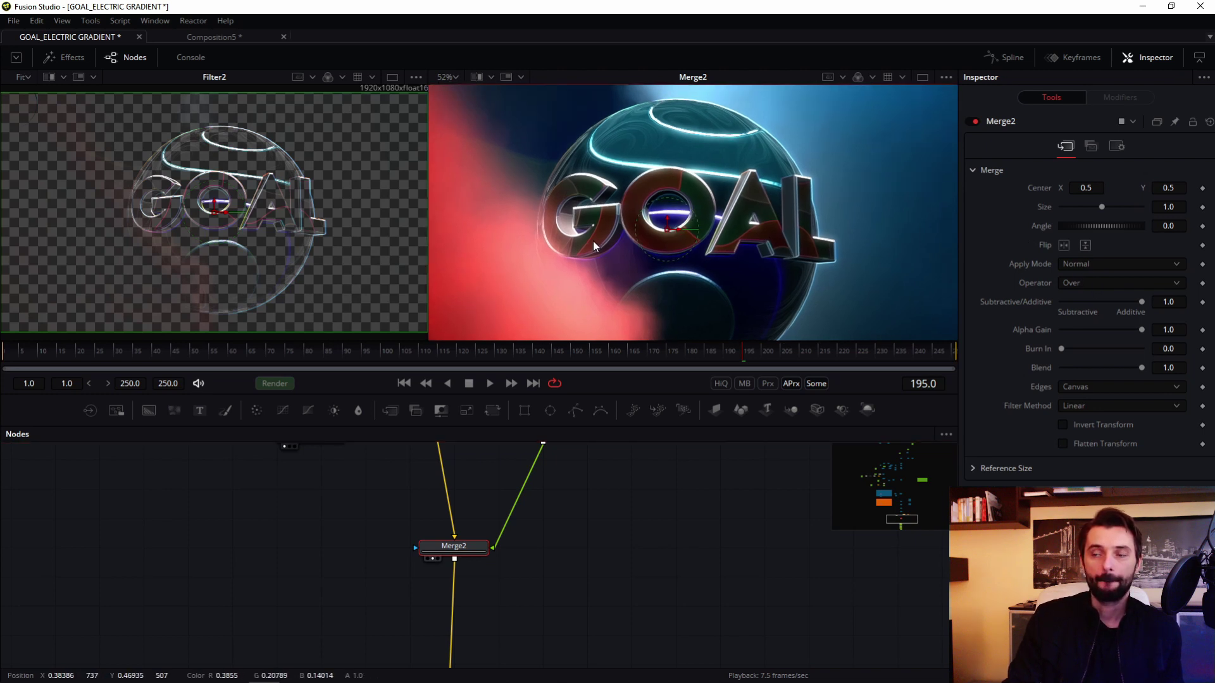
left_click(924, 77)
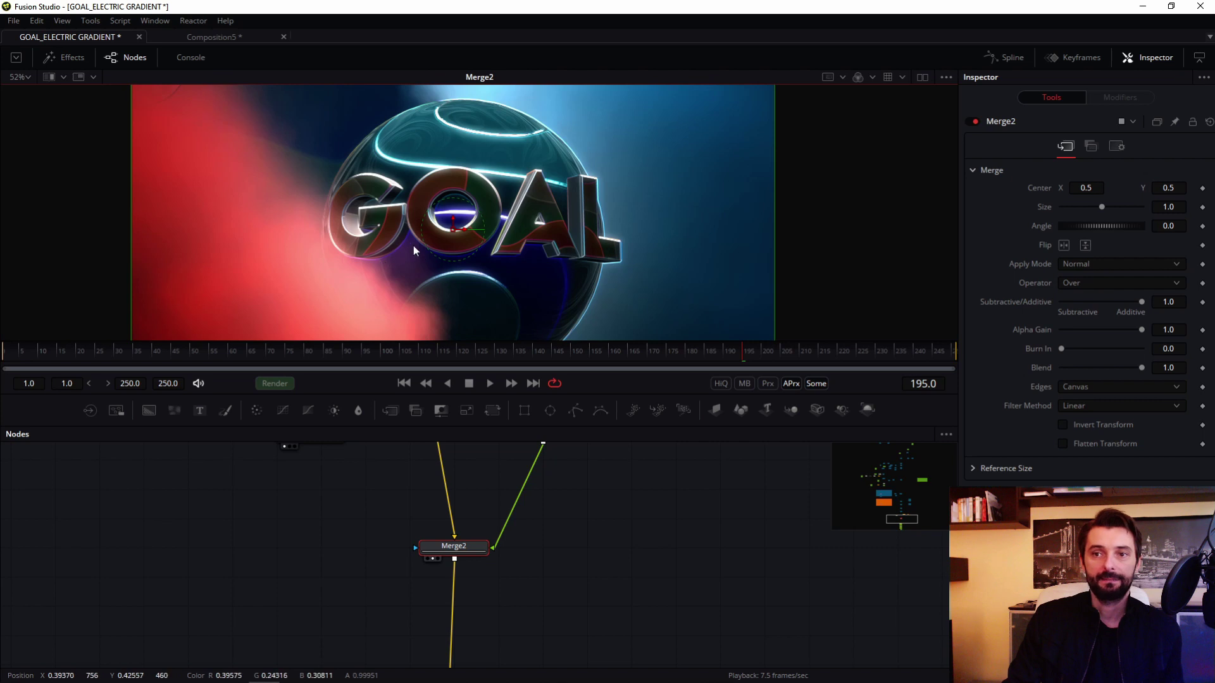
scroll(443, 587, "down", 8)
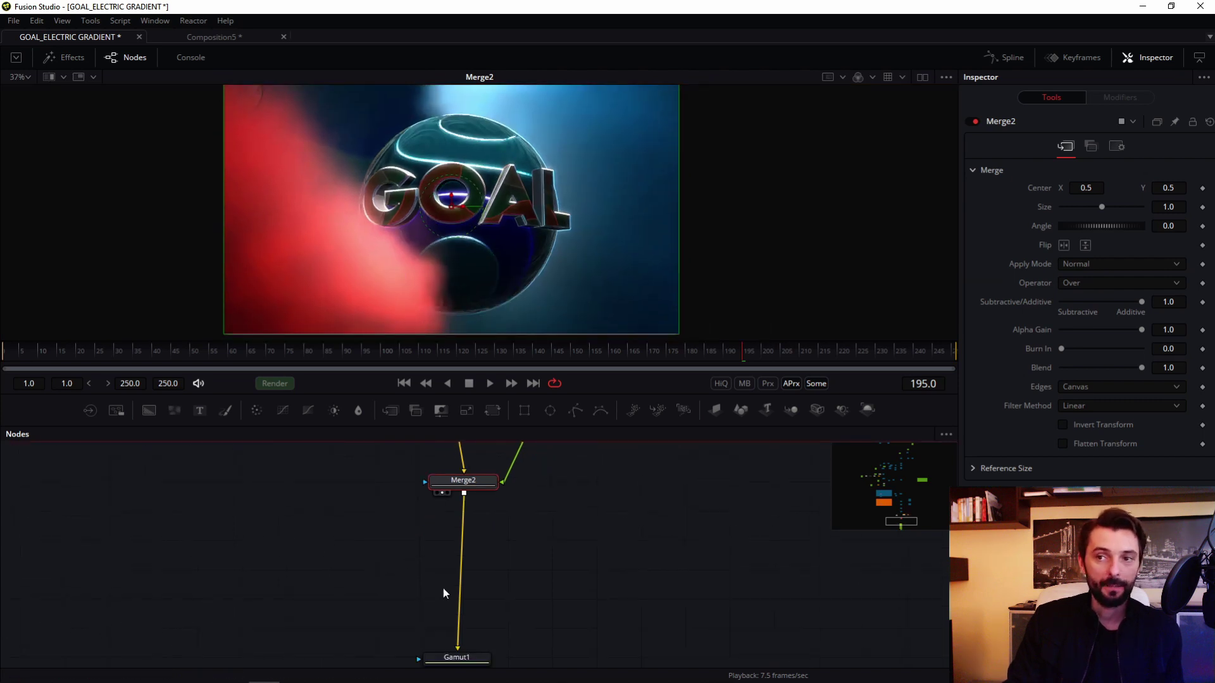
scroll(485, 558, "down", 3)
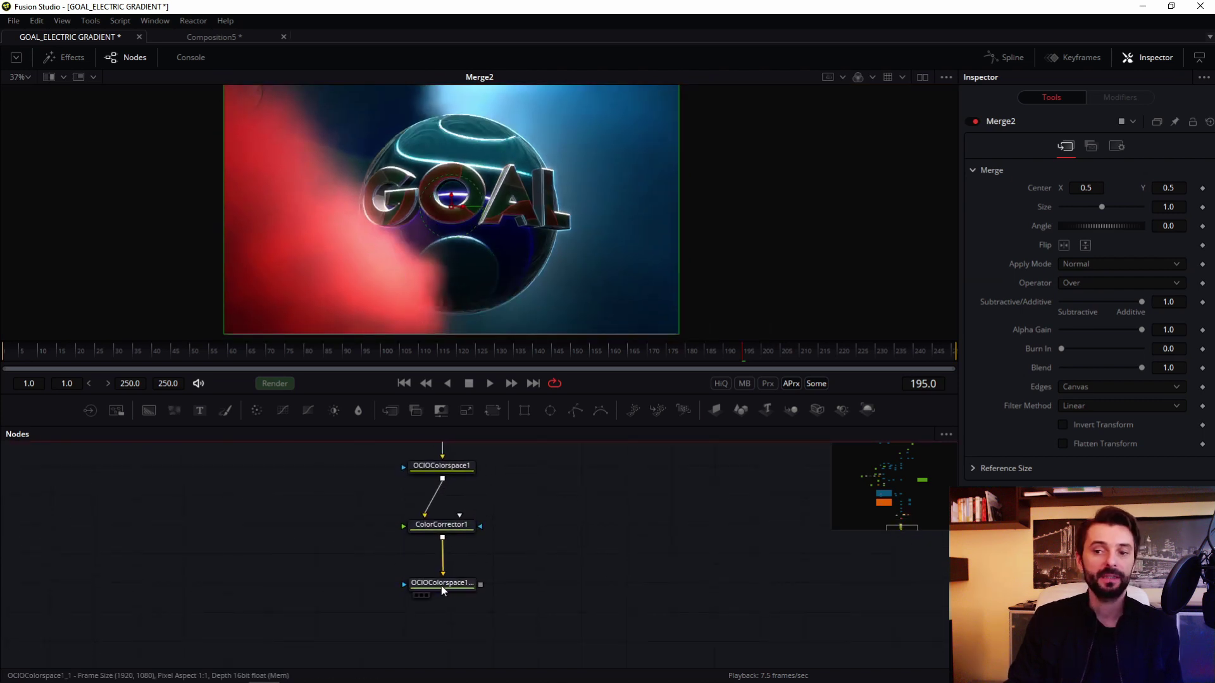
mouse_move(442, 586)
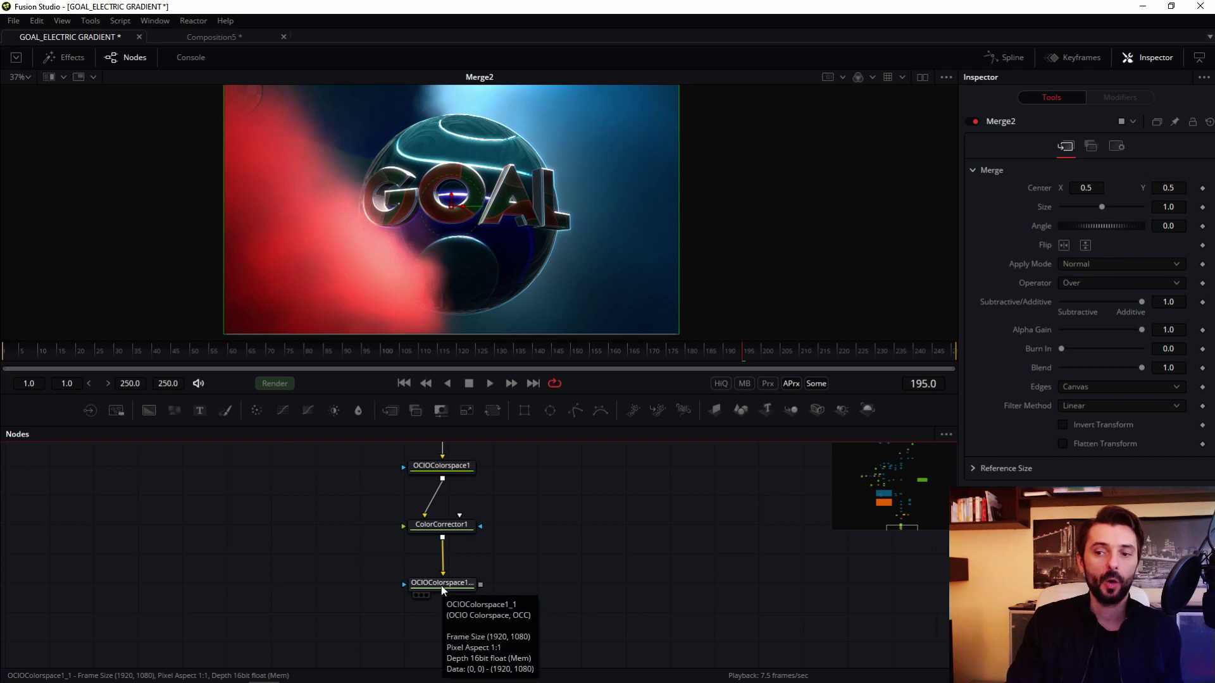
left_click_drag(441, 586, 471, 251)
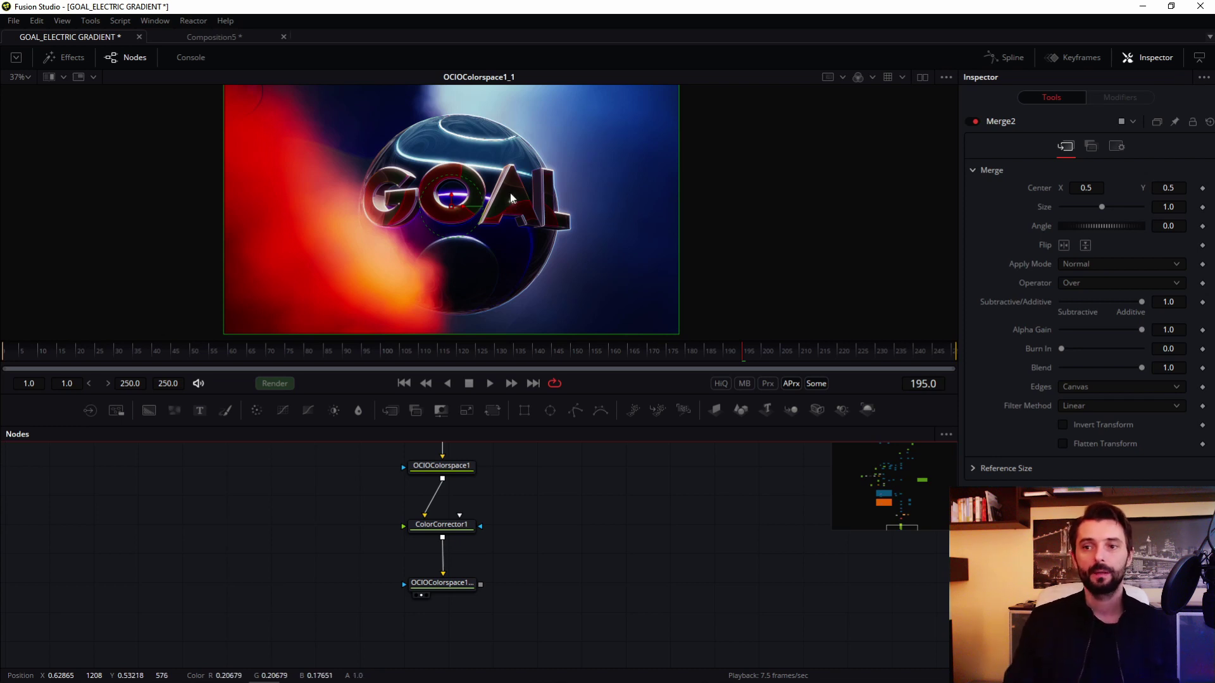
left_click_drag(493, 506, 524, 521)
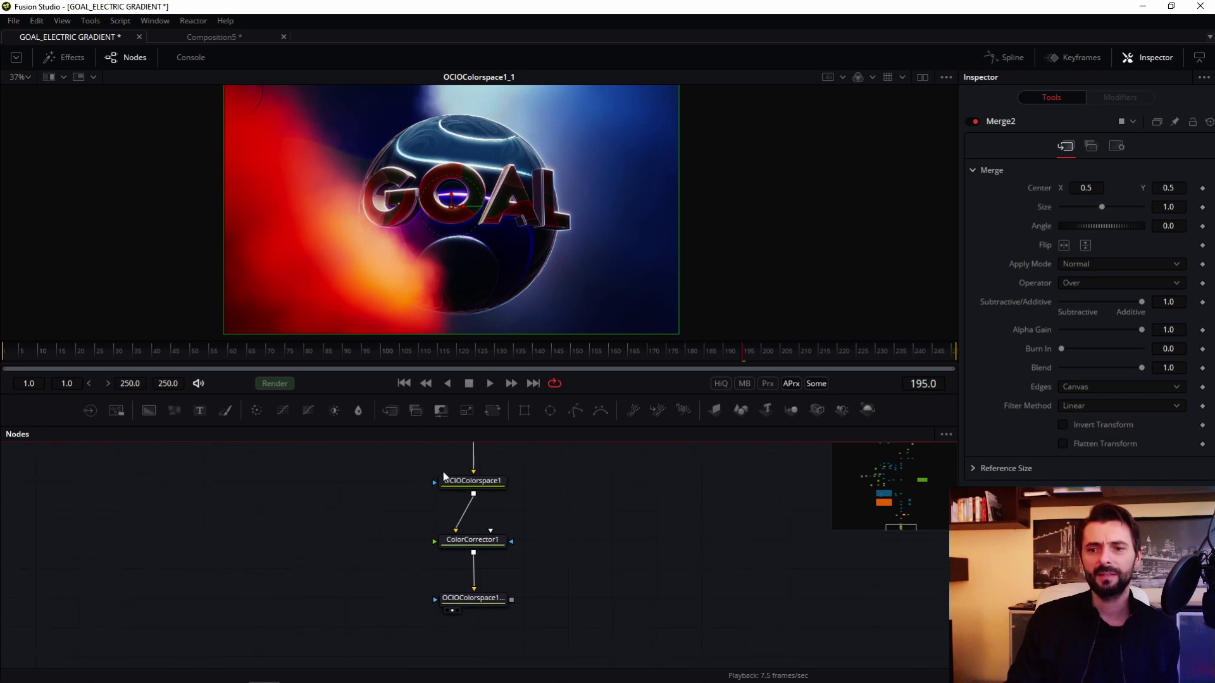
scroll(510, 515, "up", 4)
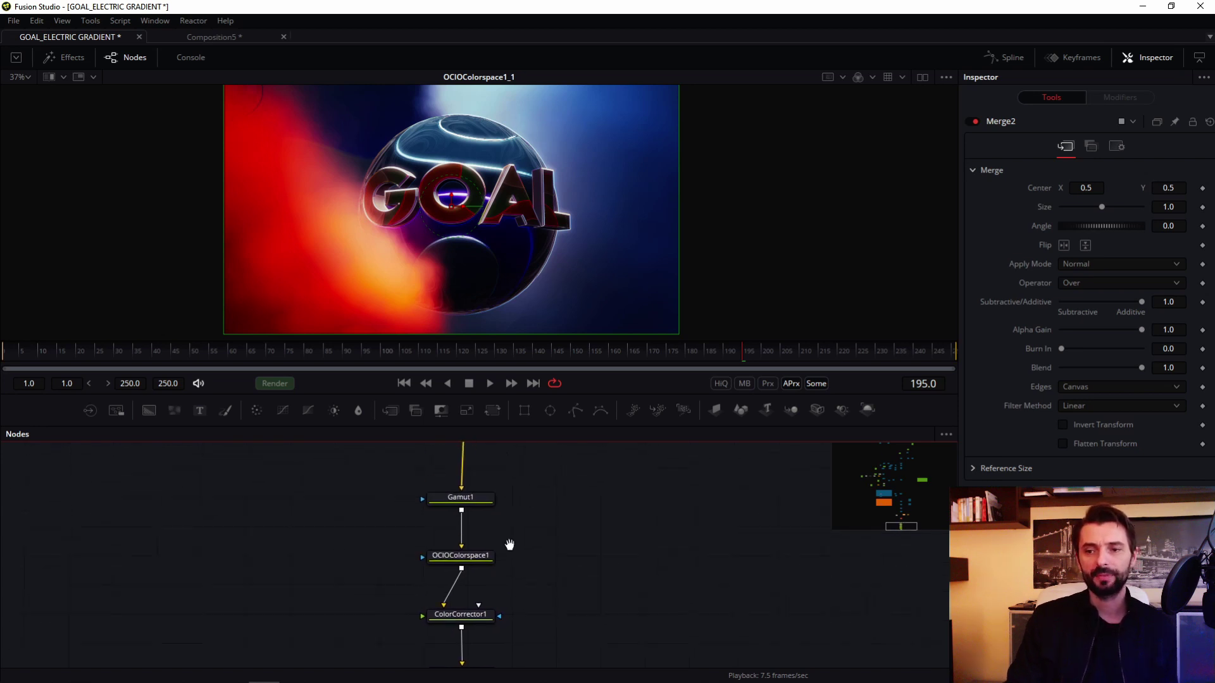
scroll(520, 542, "up", 5)
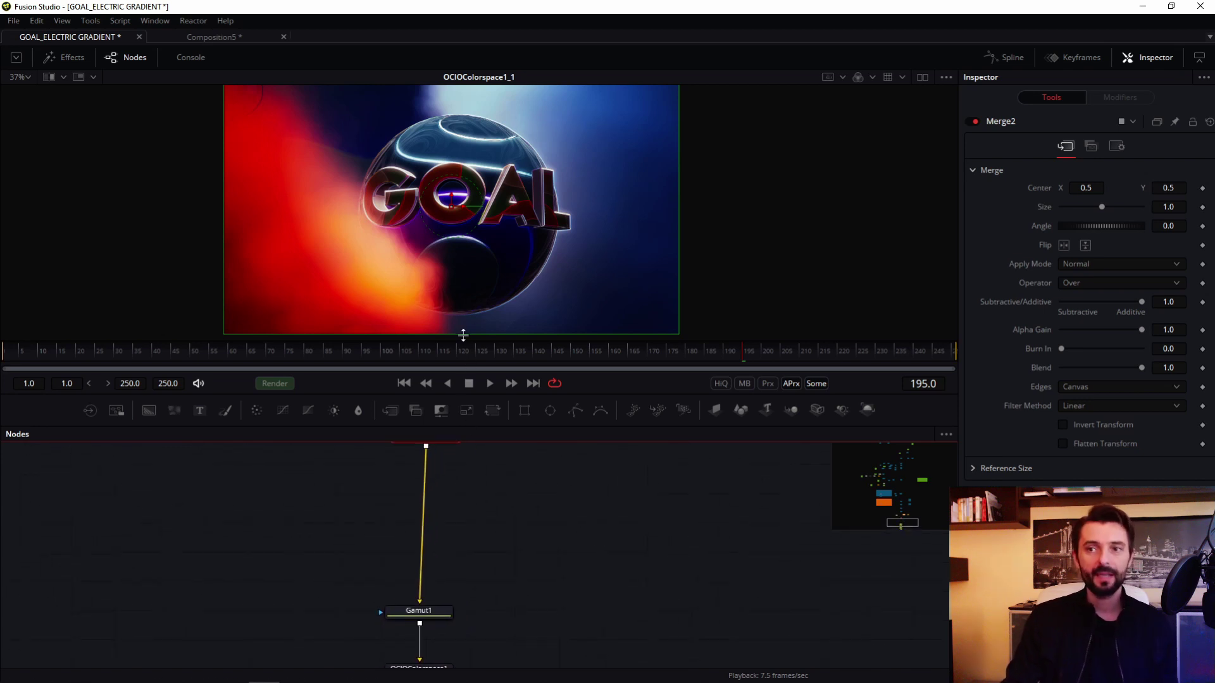